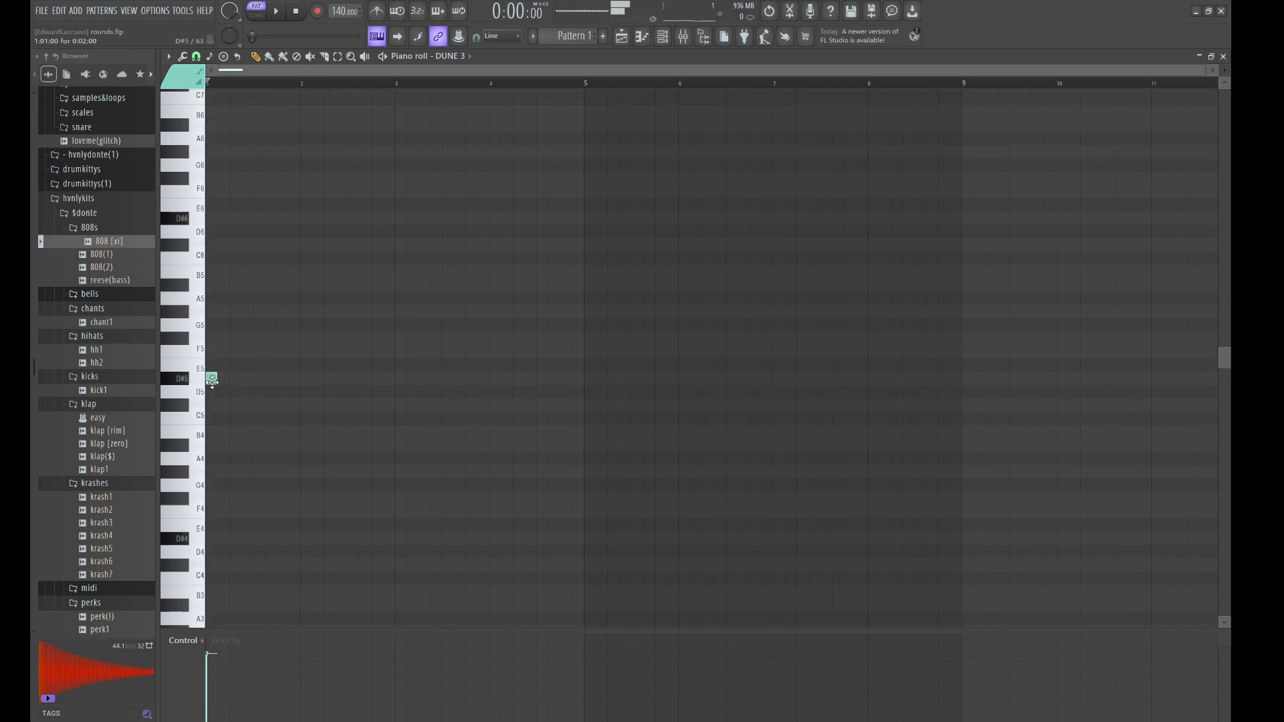
# Build a half-bar chord of D#5, F#5, A#5 and C#6 at the start of bar 1 and preview it
pyautogui.moveTo(231, 339); pyautogui.dragTo(208, 339)
pyautogui.click(234, 284)
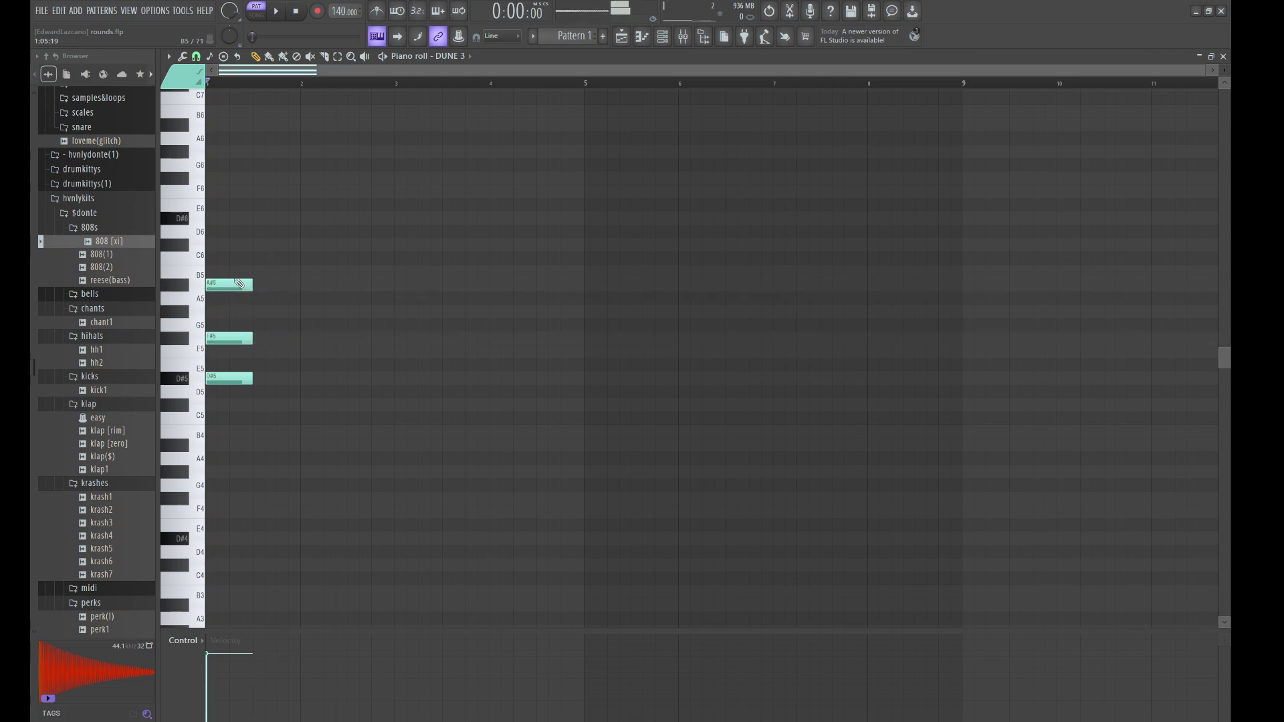
pyautogui.click(238, 244)
pyautogui.press('space')
pyautogui.press('space')
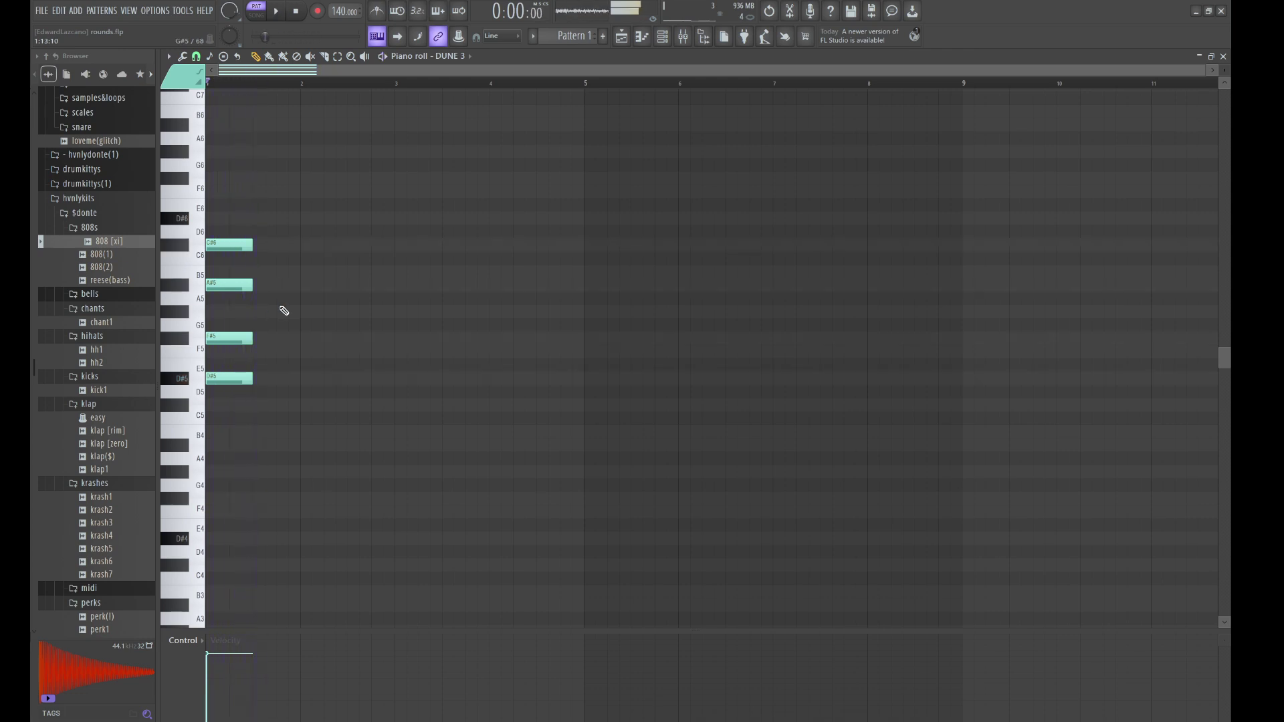
# Duplicate the half-bar chord repeatedly until it fills bars 1 to 4
pyautogui.hotkey('ctrl', 'b')
pyautogui.press('space')
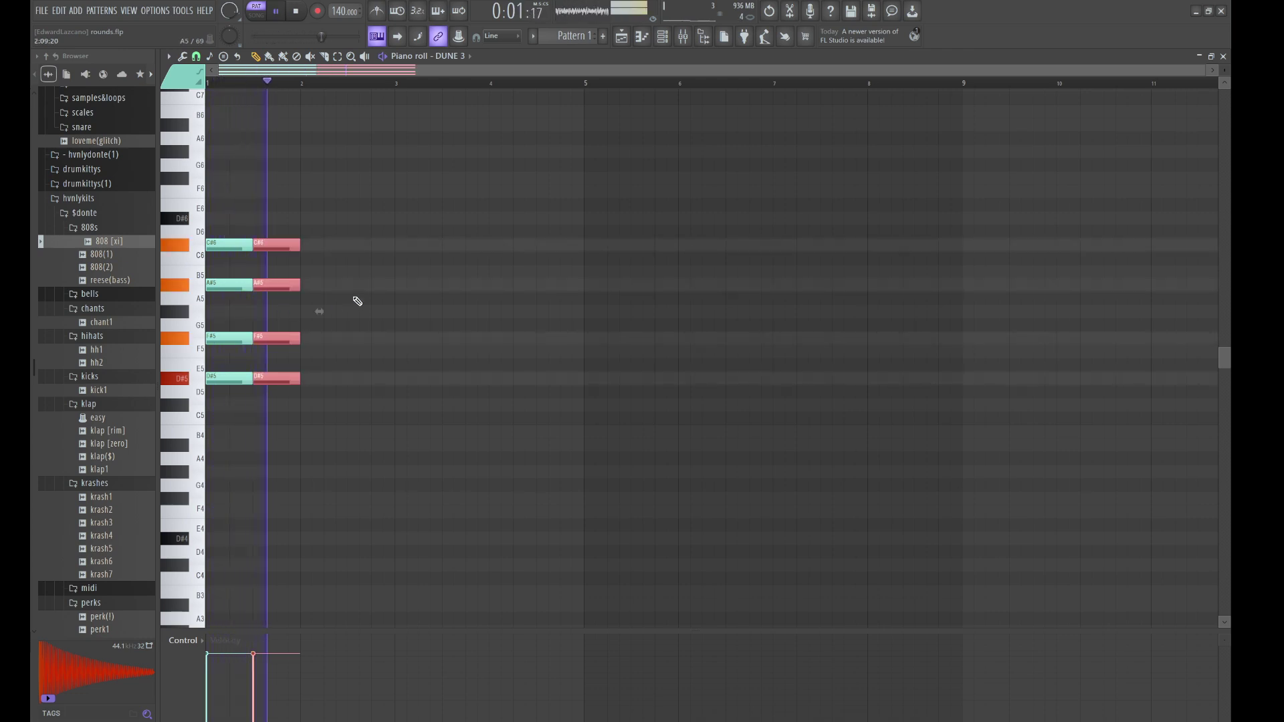
pyautogui.hotkey('ctrl', 'd')
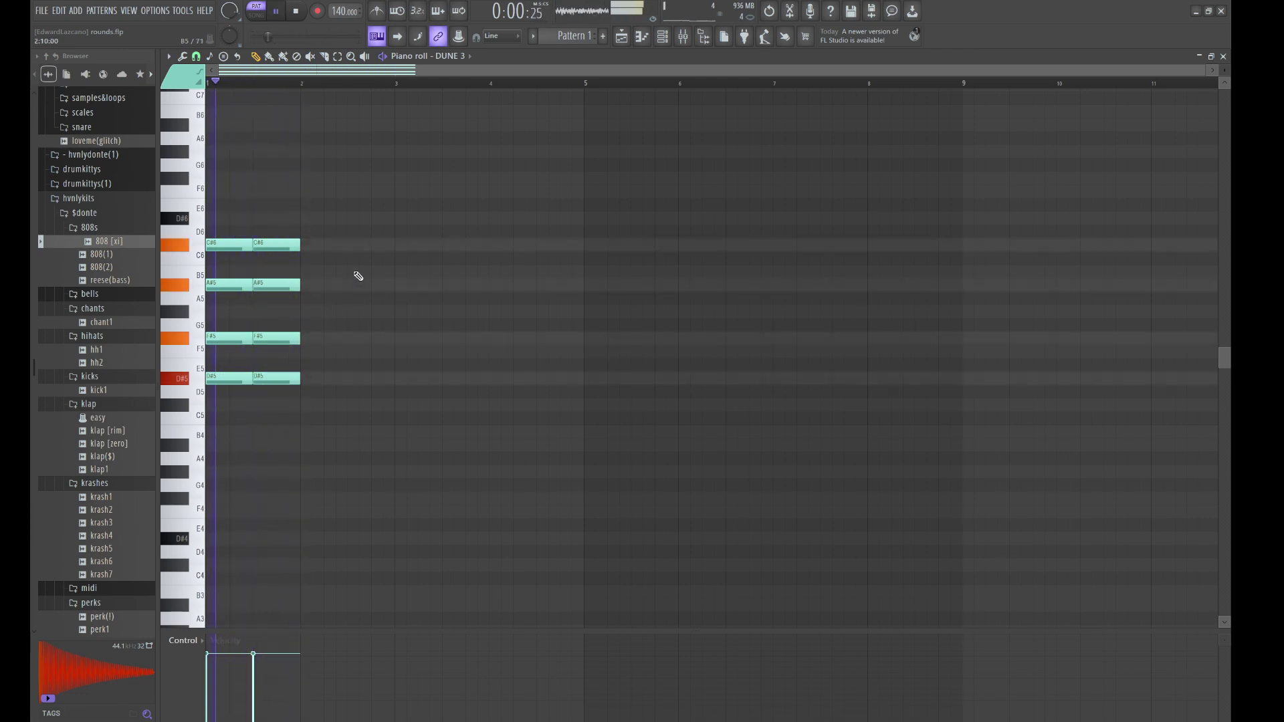
pyautogui.hotkey('ctrl', 'b')
pyautogui.hotkey('ctrl', 'd')
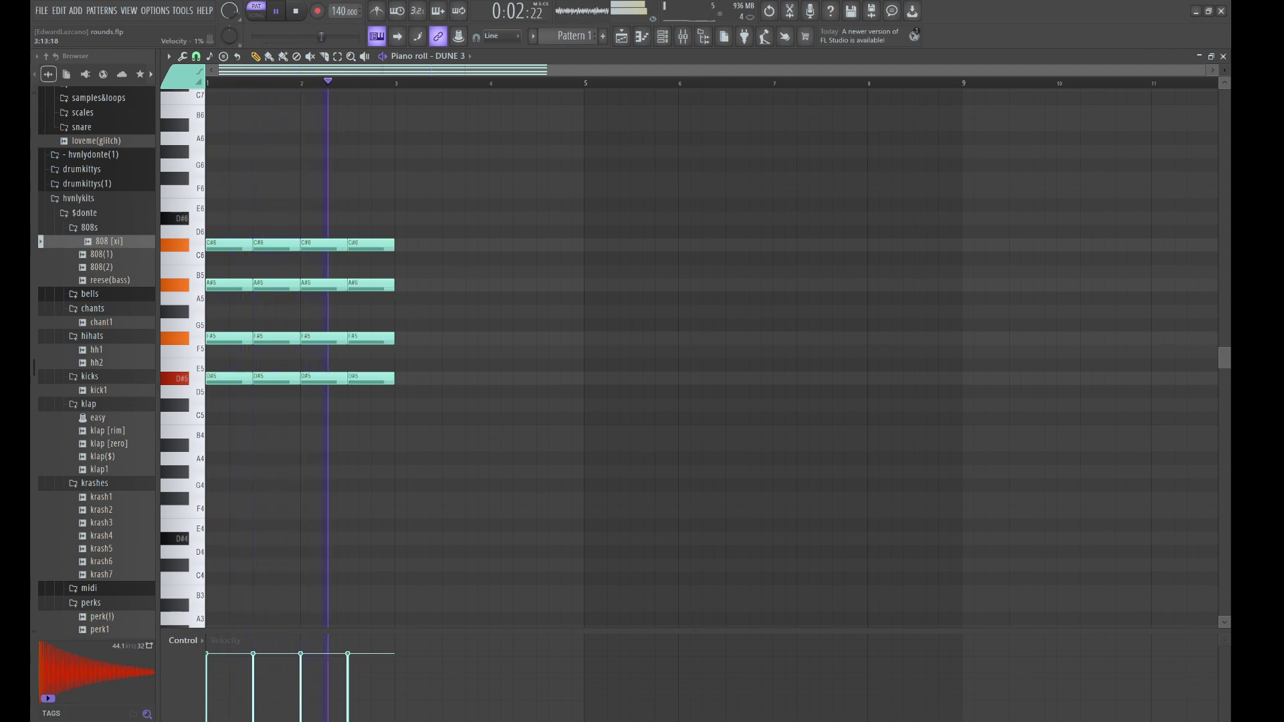
pyautogui.hotkey('ctrl', 'b')
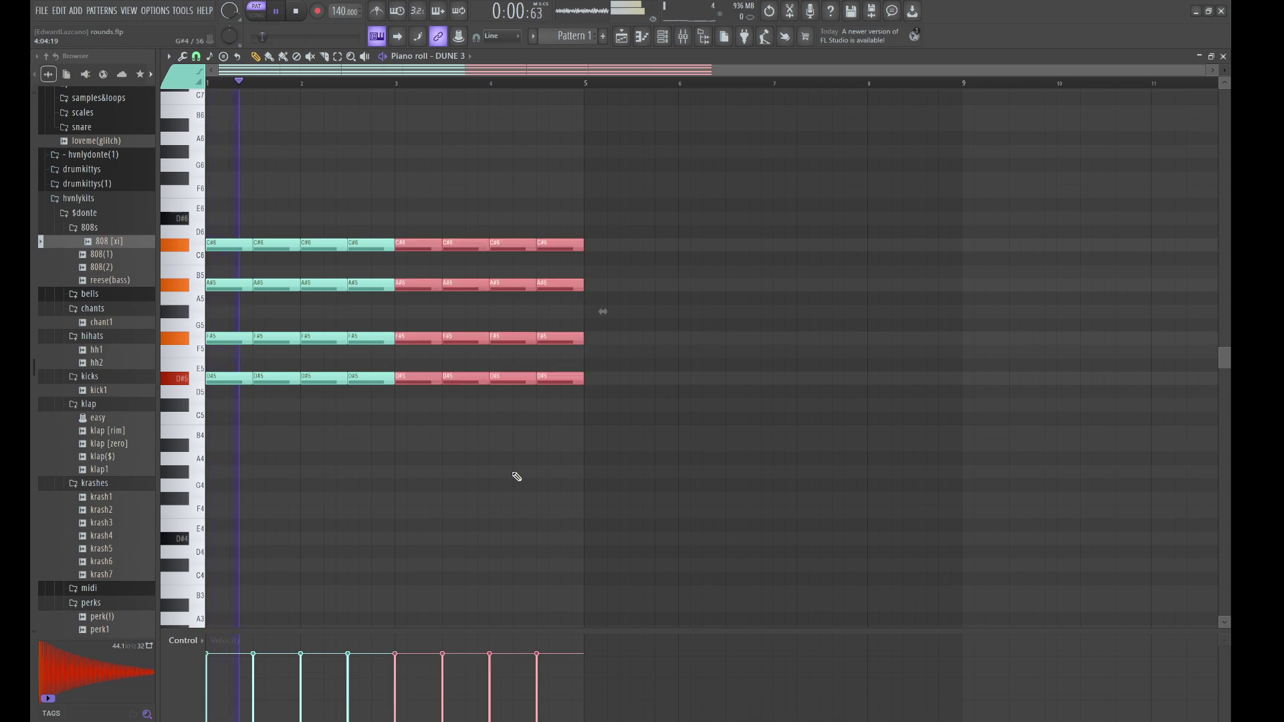
# In bars 3 and 4, raise the A#5 notes to B5 and move the C#6 notes down to G#5
pyautogui.moveTo(580, 304); pyautogui.dragTo(442, 283)
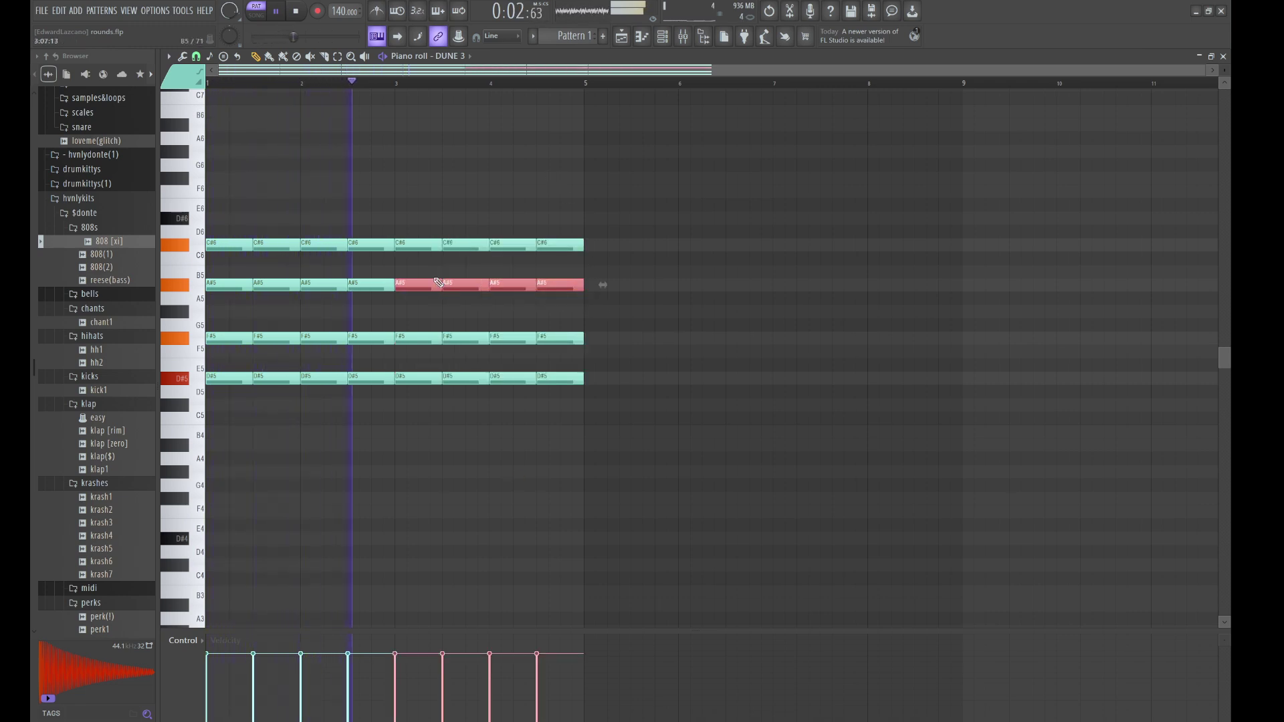
pyautogui.hotkey('shift', 'Up')
pyautogui.moveTo(569, 260); pyautogui.dragTo(442, 225)
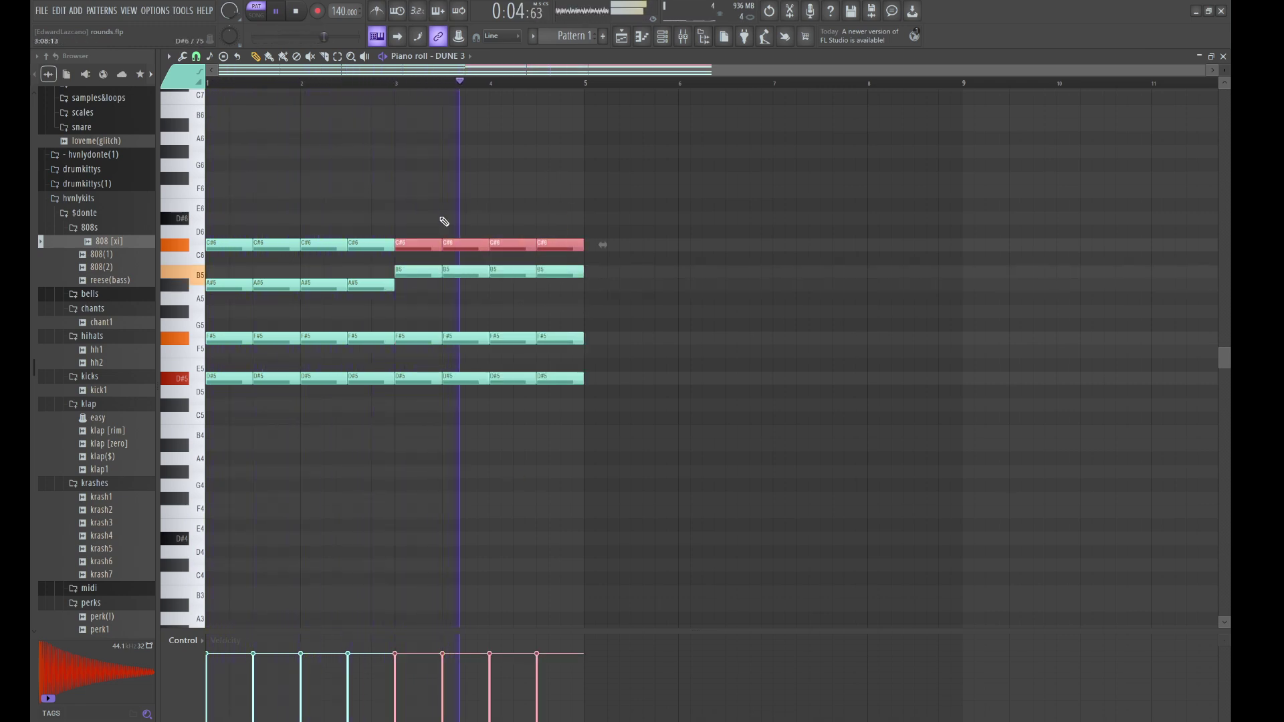
pyautogui.hotkey('ctrl', 'Down')
pyautogui.press('space')
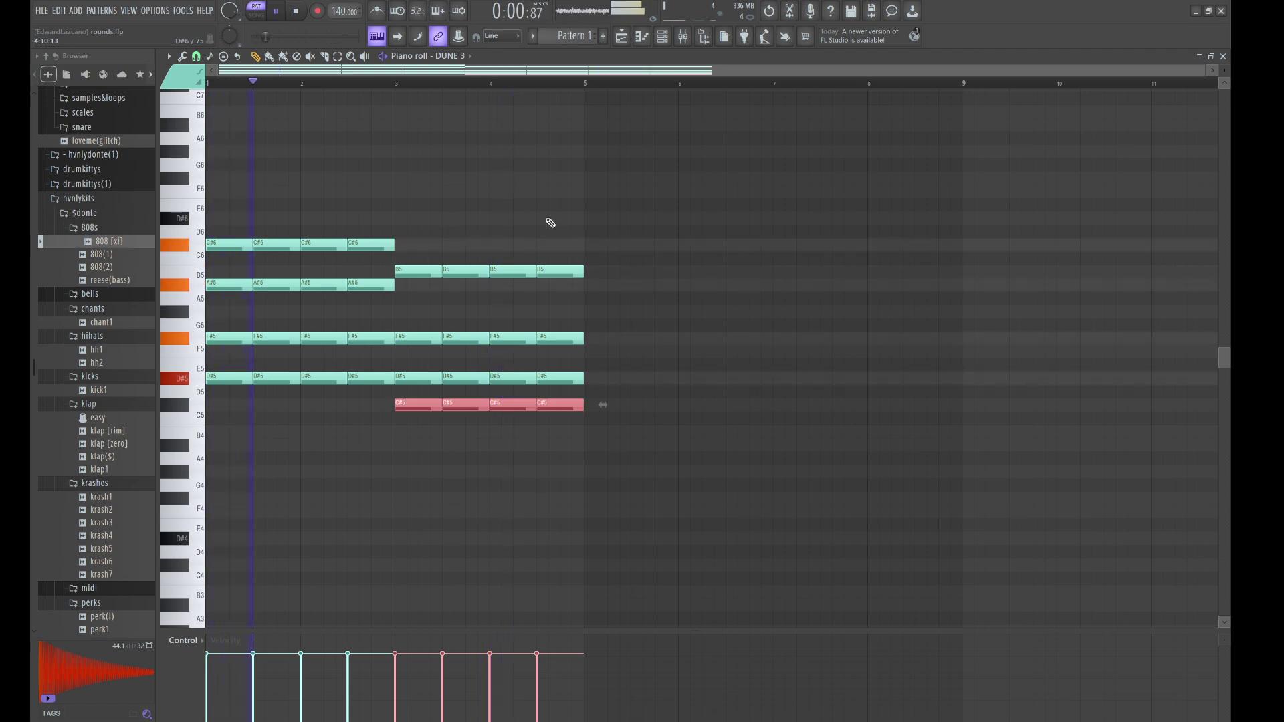
pyautogui.hotkey('shift', 'Up')
pyautogui.hotkey('shift', 'Up')
pyautogui.hotkey('shift', 'Up')
pyautogui.hotkey('shift', 'Up')
pyautogui.hotkey('shift', 'Up')
pyautogui.hotkey('shift', 'Up')
pyautogui.hotkey('shift', 'Up')
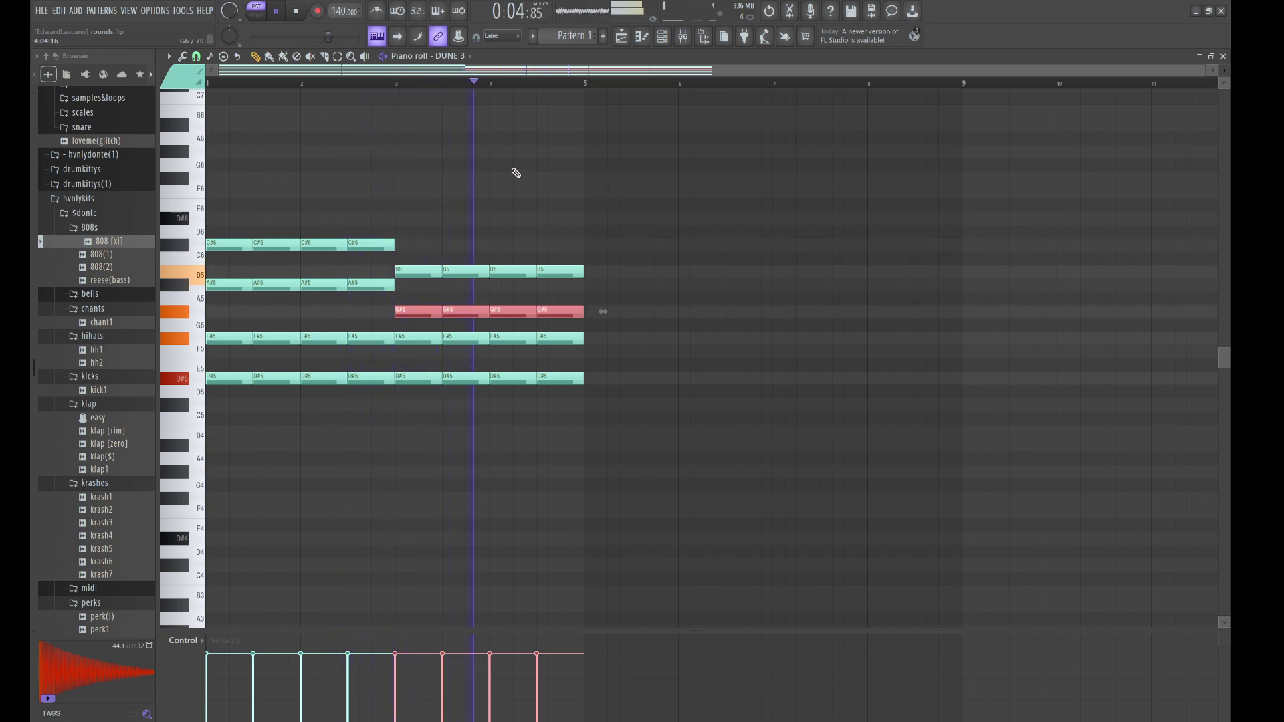
# Duplicate the four-bar progression into bars 5 to 8 and lower the copy's D#5 notes to C#5
pyautogui.hotkey('ctrl', 'd')
pyautogui.hotkey('ctrl', 'b')
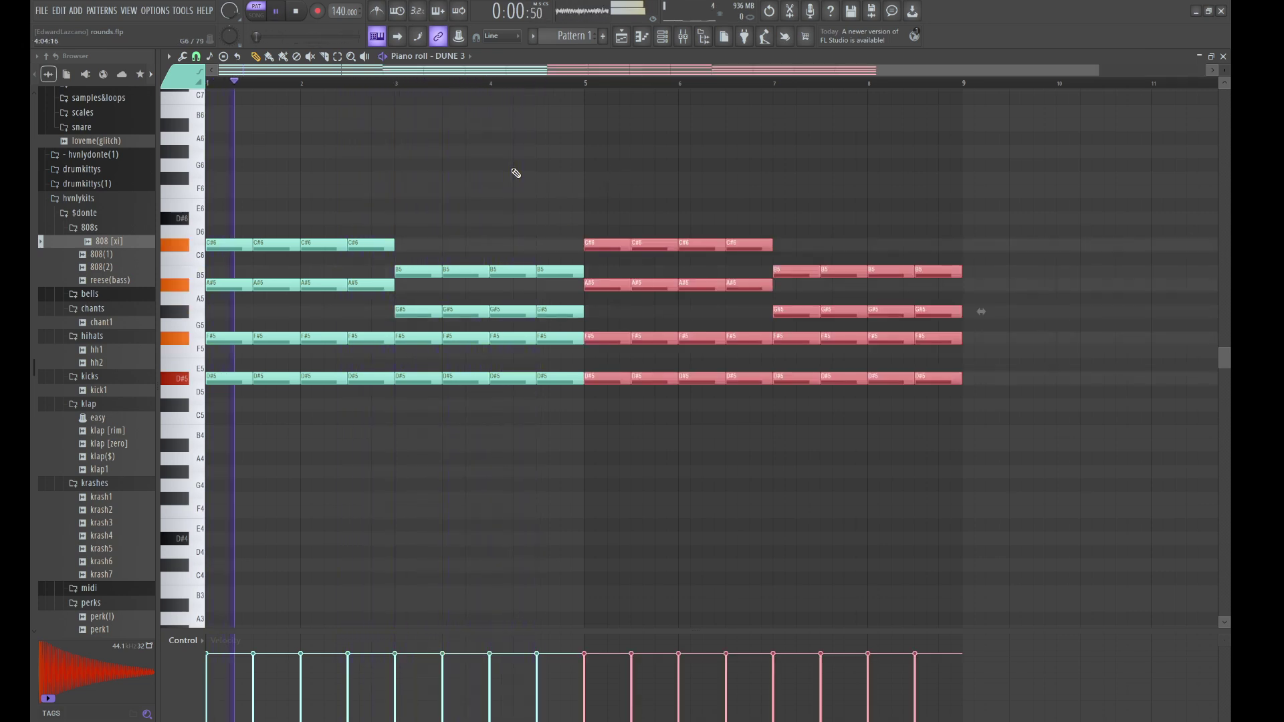
pyautogui.moveTo(743, 380); pyautogui.dragTo(612, 374)
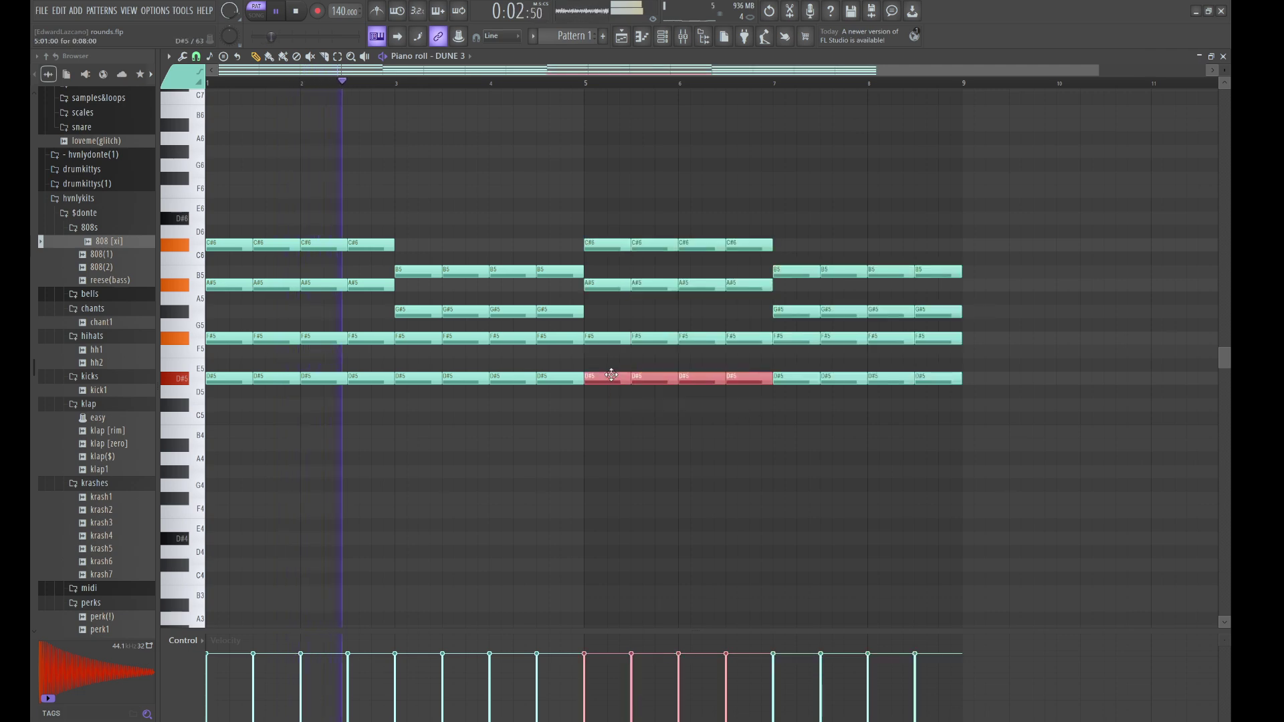
pyautogui.hotkey('shift', 'Down')
pyautogui.hotkey('shift', 'Down')
pyautogui.hscroll(2, 904, 400)
pyautogui.moveTo(897, 397); pyautogui.dragTo(592, 376)
pyautogui.hotkey('shift', 'Down')
pyautogui.hotkey('shift', 'Down')
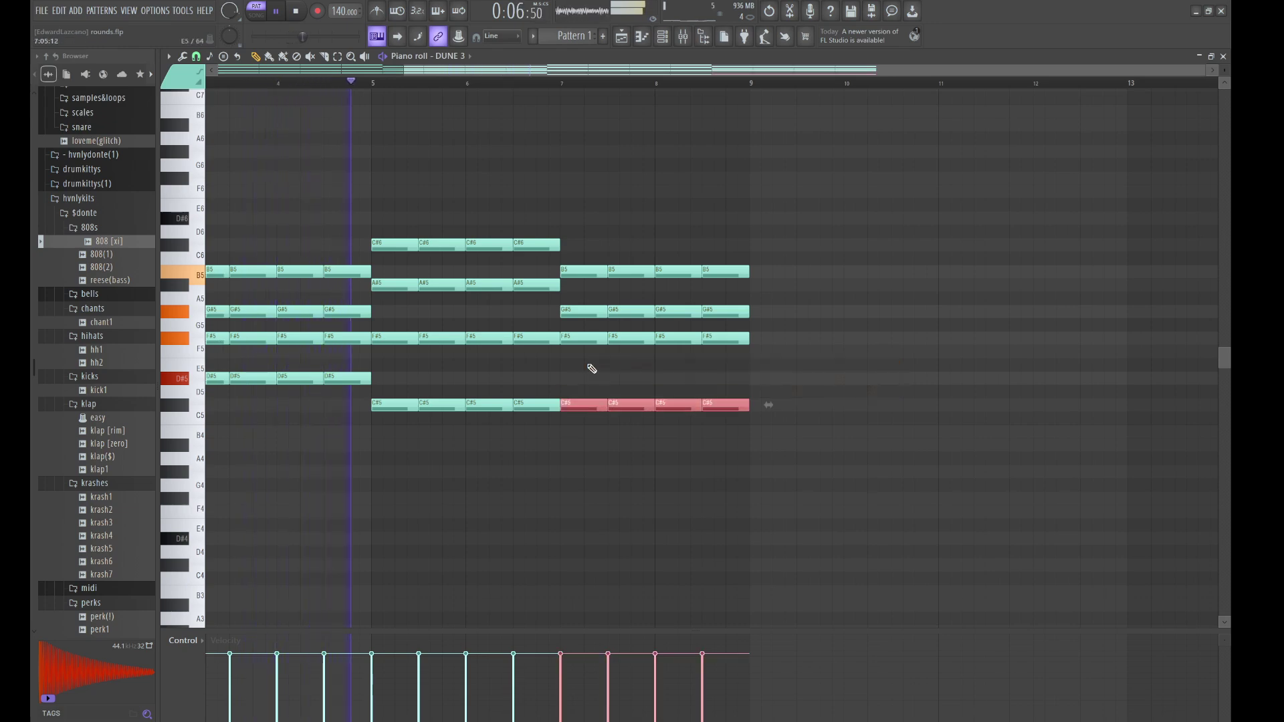
# Lower the B5 notes in bars 7 and 8 to F5
pyautogui.moveTo(762, 280); pyautogui.dragTo(607, 258)
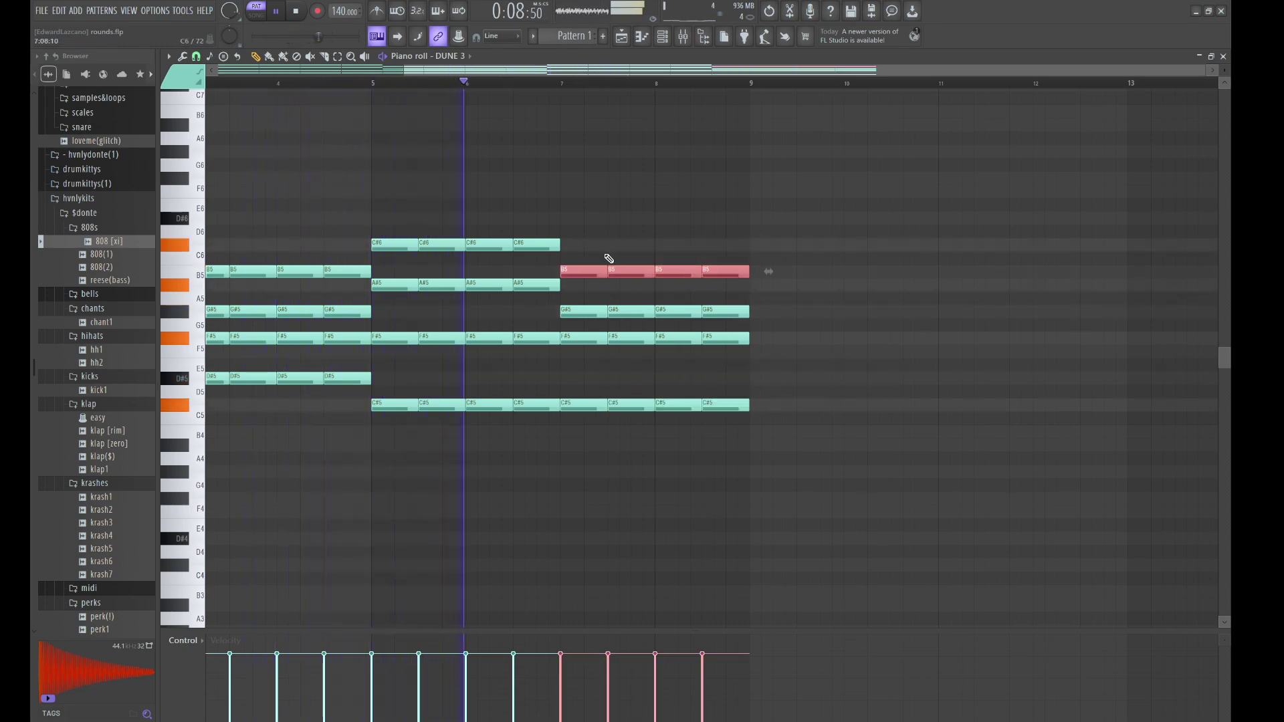
pyautogui.hotkey('shift', 'Down')
pyautogui.hotkey('shift', 'Down')
pyautogui.hotkey('shift', 'Down')
pyautogui.hotkey('shift', 'Down')
pyautogui.hotkey('shift', 'Down')
pyautogui.hotkey('shift', 'Down')
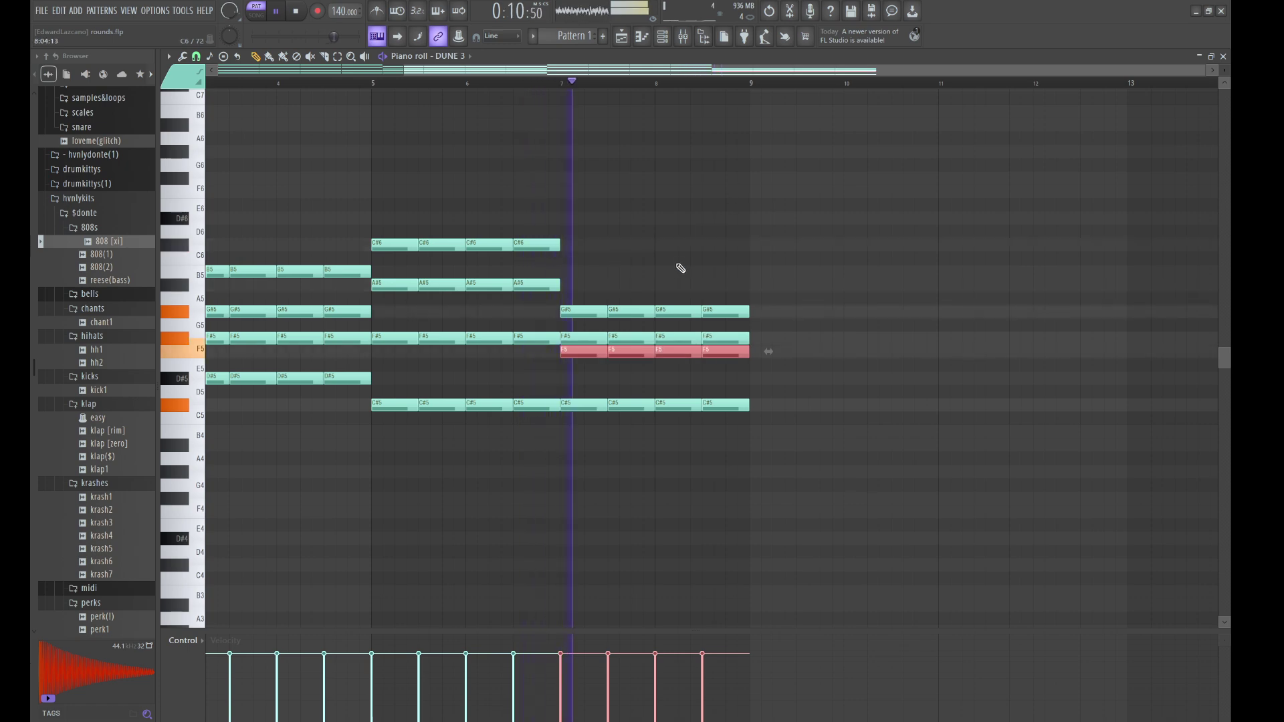
# In the final half-bar chord of bar 8, raise F#5 to B5 and G#5 to A#5
pyautogui.moveTo(597, 339); pyautogui.dragTo(714, 341)
pyautogui.click(713, 341)
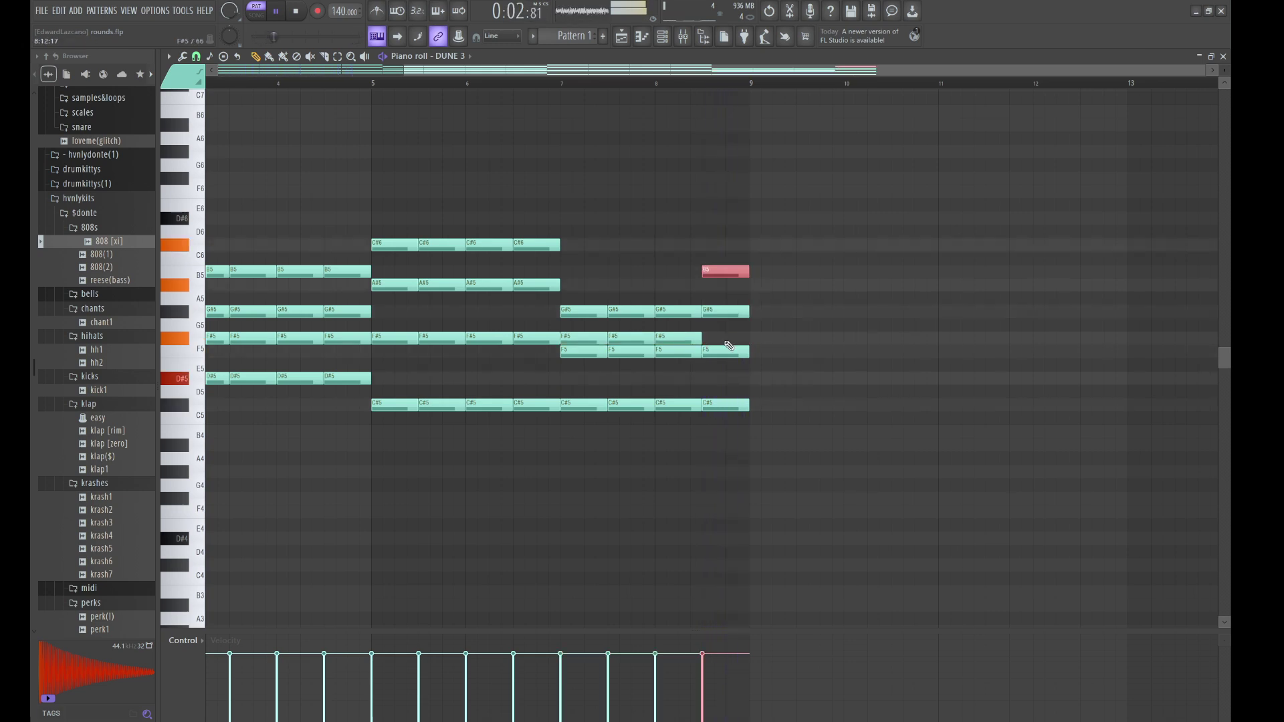
pyautogui.hotkey('shift', 'Up')
pyautogui.hotkey('shift', 'Up')
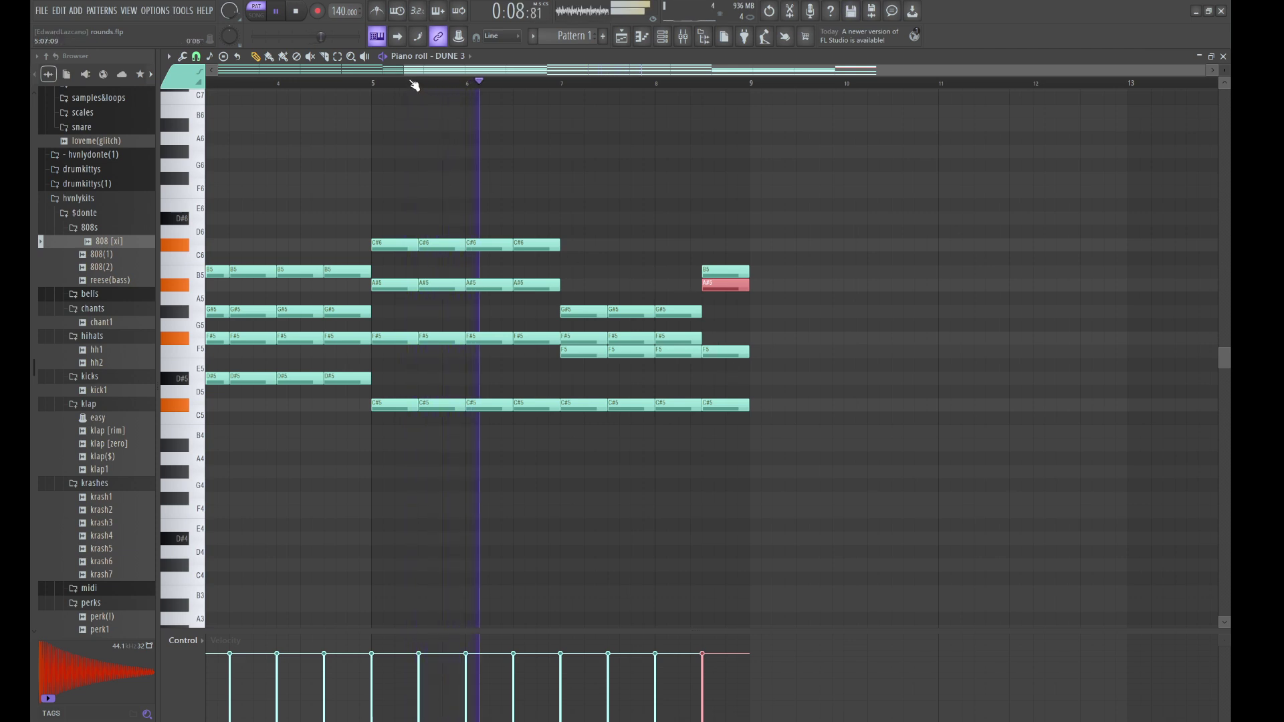
# Slightly randomize the velocities of all notes in the eight-bar progression
pyautogui.moveTo(404, 69); pyautogui.dragTo(181, 68)
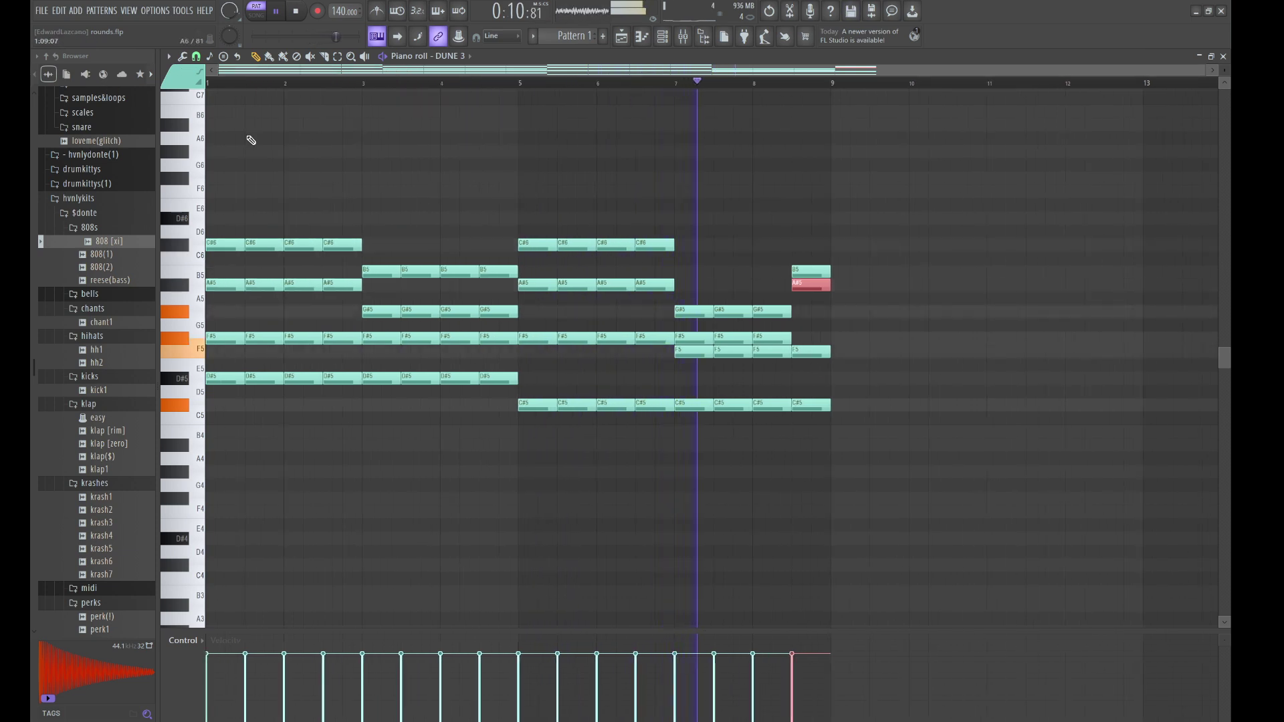
pyautogui.hotkey('ctrl', 'd')
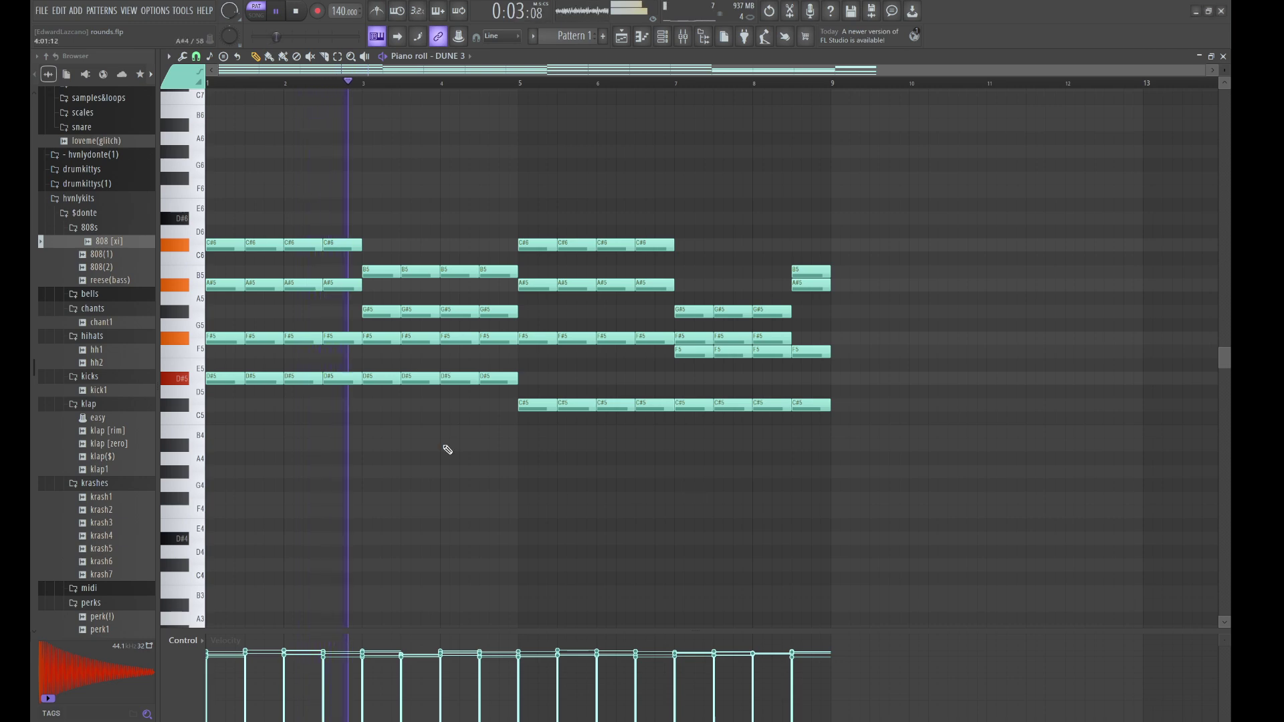
# Duplicate two octaves lower at full velocity: D#5 (bars 1–2), F#5 (bars 3–4), C#5 (bars 5–6), F5 (bar 7), G#5 and A#5 (bar 8)
pyautogui.moveTo(223, 372); pyautogui.dragTo(367, 395)
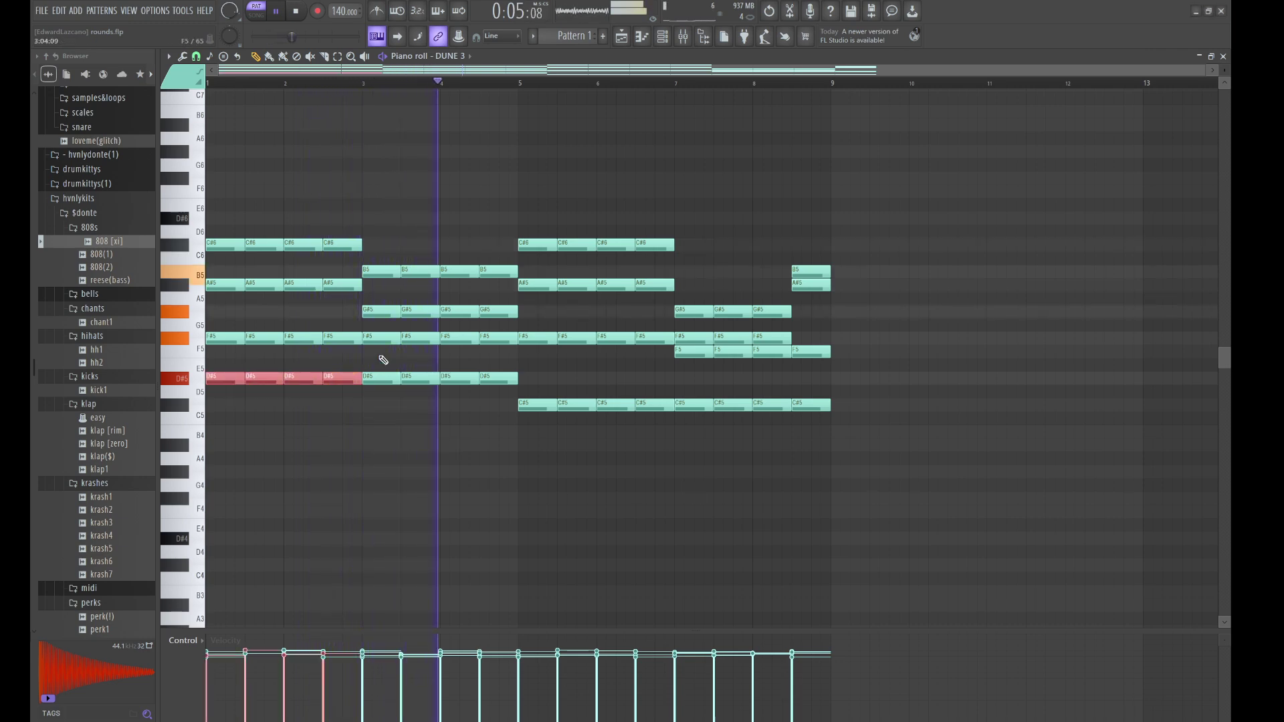
pyautogui.moveTo(378, 320); pyautogui.dragTo(493, 343)
pyautogui.moveTo(535, 400); pyautogui.dragTo(670, 419)
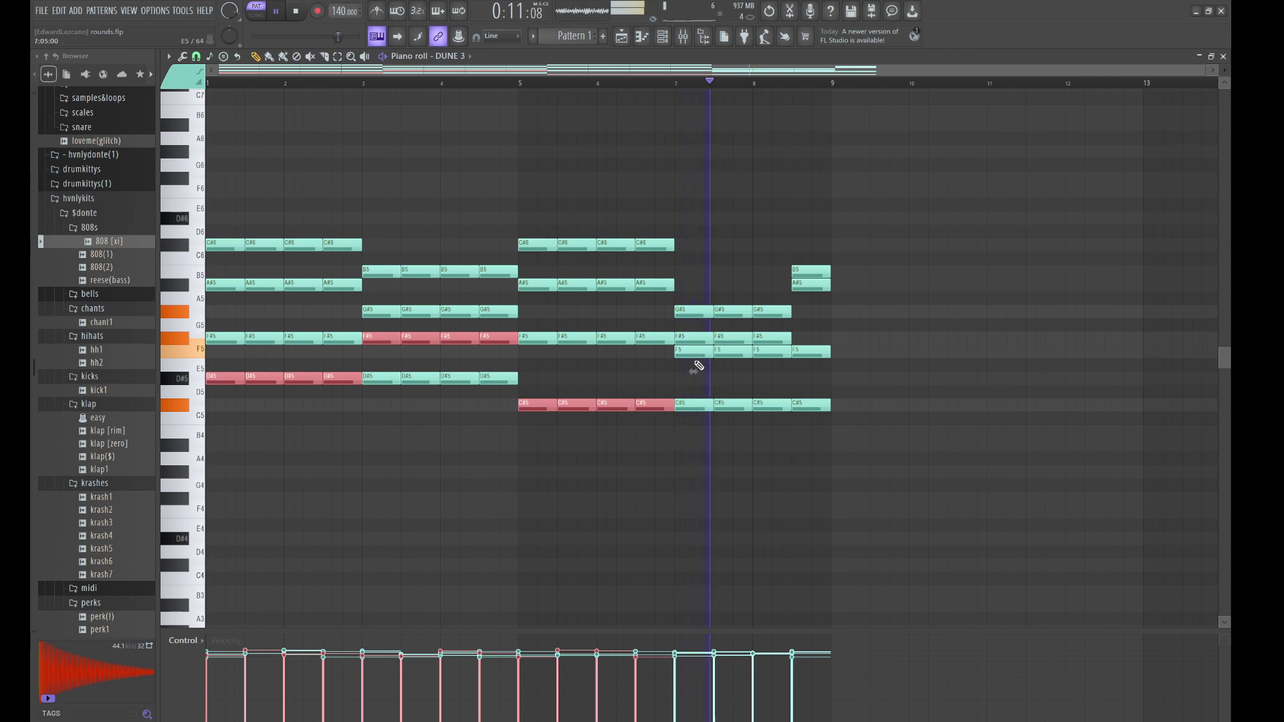
pyautogui.moveTo(684, 354); pyautogui.dragTo(749, 349)
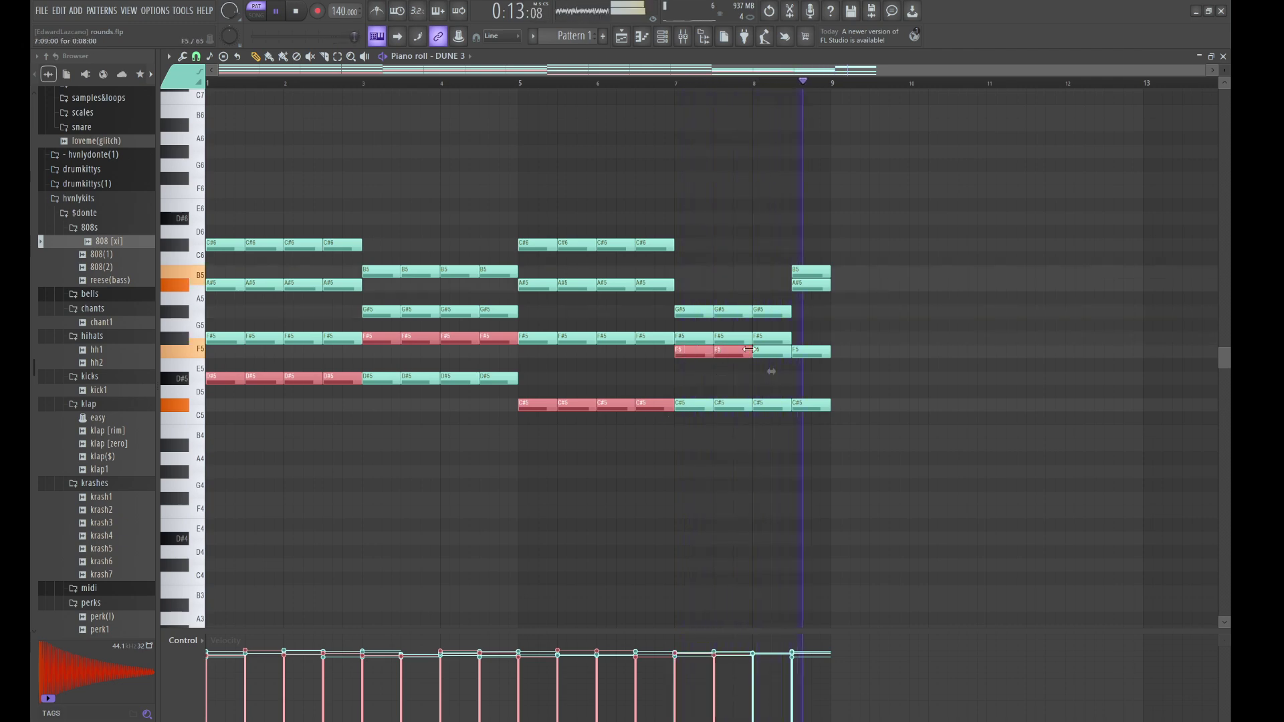
pyautogui.keyDown('ctrl'); pyautogui.keyDown('shift'); pyautogui.click(771, 311); pyautogui.keyUp('shift'); pyautogui.keyUp('ctrl')
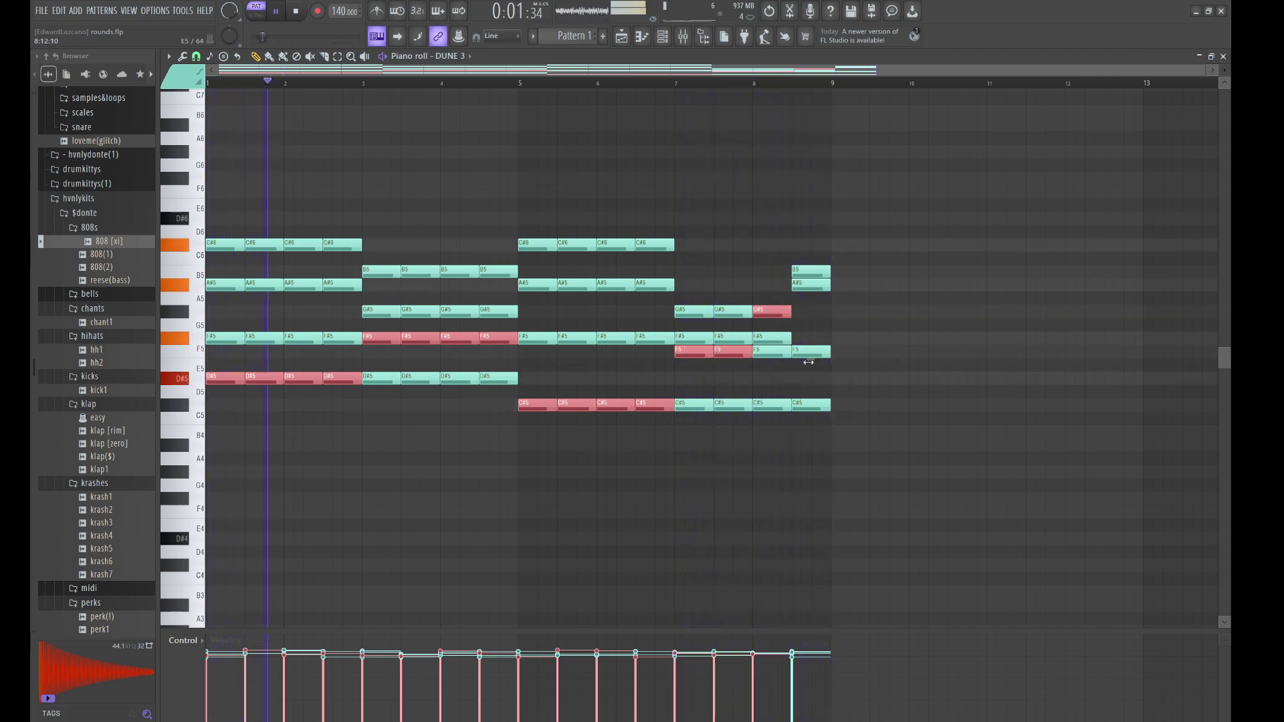
pyautogui.keyDown('ctrl'); pyautogui.keyDown('shift'); pyautogui.click(811, 284); pyautogui.keyUp('shift'); pyautogui.keyUp('ctrl')
pyautogui.hotkey('ctrl', 'c')
pyautogui.hotkey('ctrl', 'v')
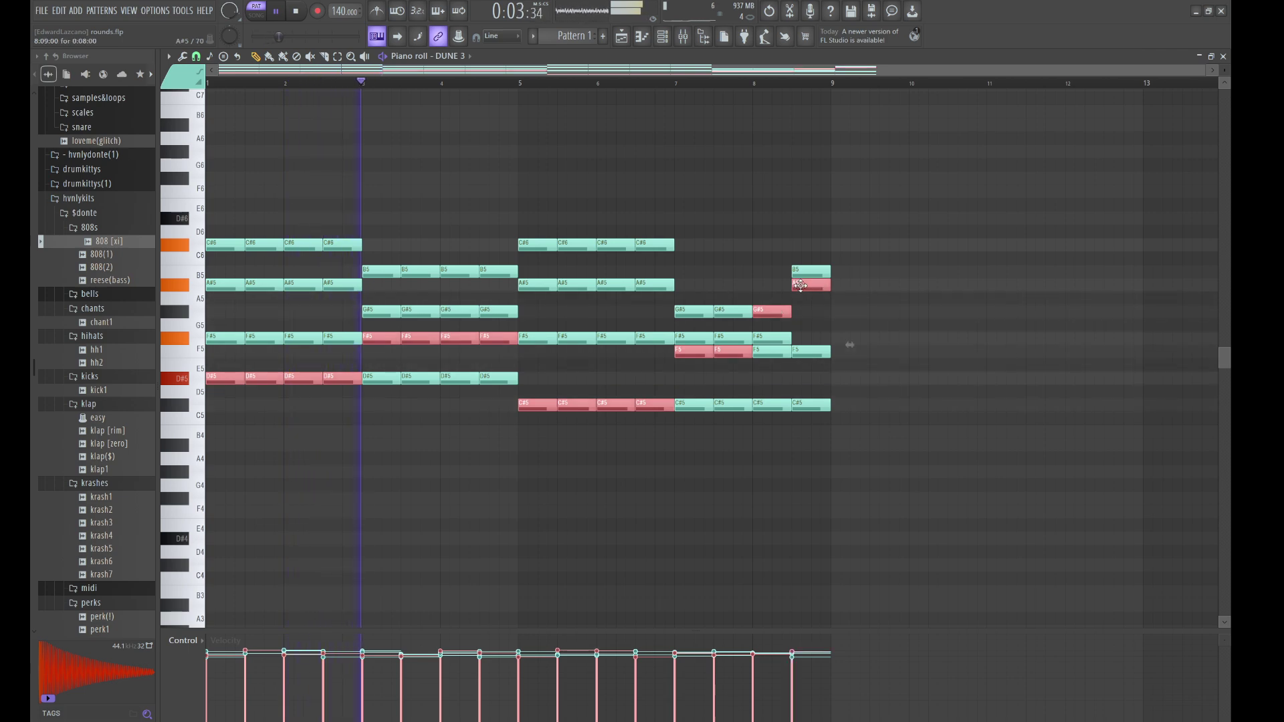
pyautogui.hotkey('ctrl', 'Down')
pyautogui.hotkey('ctrl', 'Down')
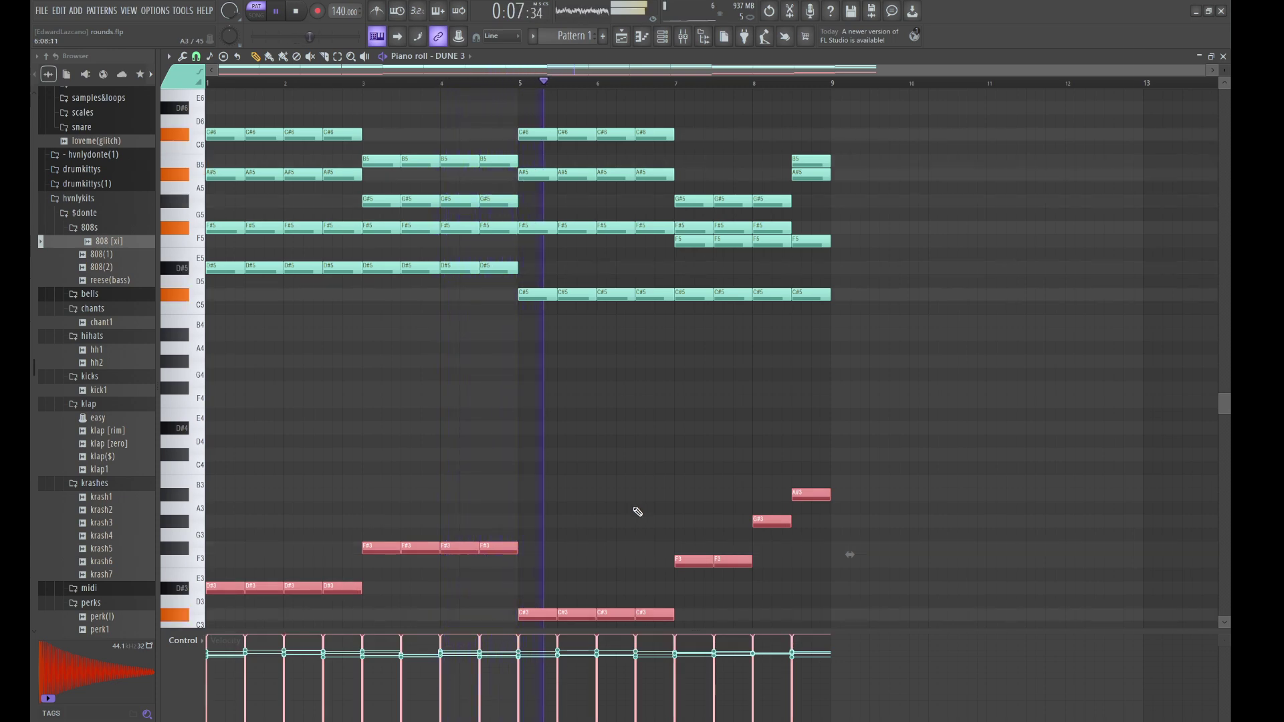
# Try the duplicated low note line one octave higher
pyautogui.scroll(1, 639, 510)
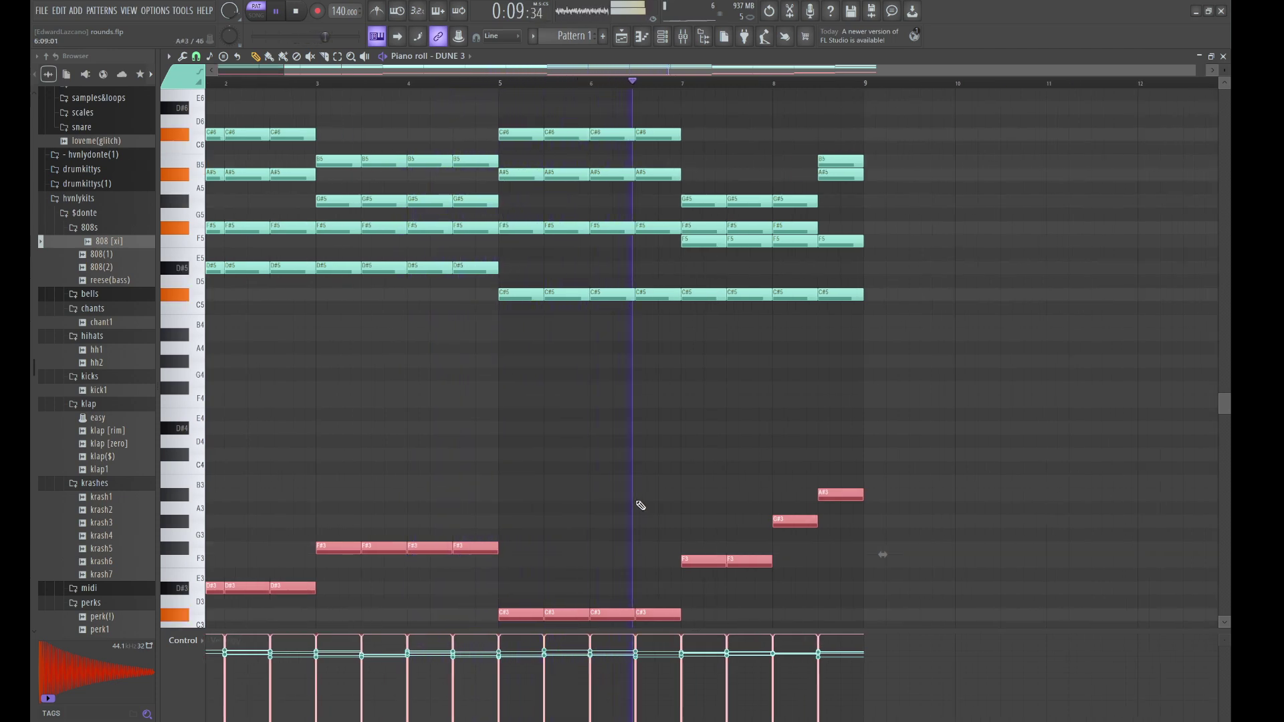
pyautogui.hotkey('ctrl', 'Up')
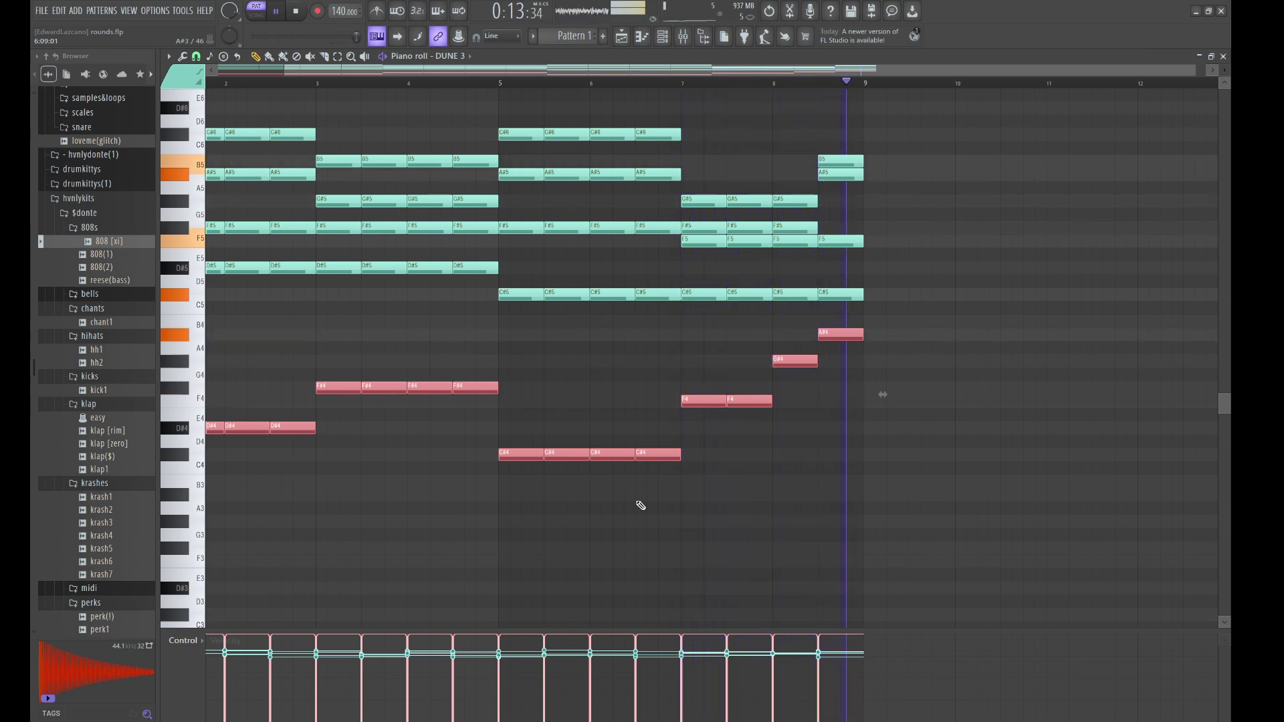
pyautogui.hotkey('ctrl', 'Down')
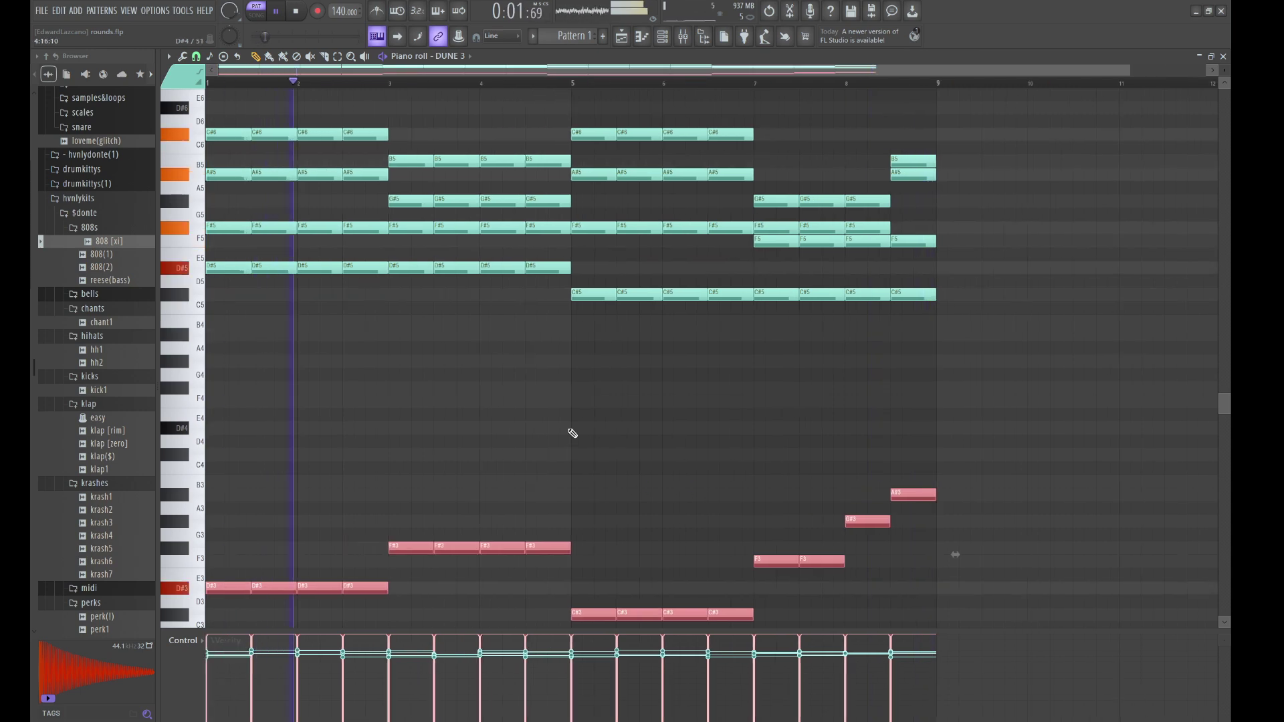
# Raise the duplicated note line four octaves so it starts on D#7 above the chords
pyautogui.hotkey('ctrl', 'Up')
pyautogui.hotkey('ctrl', 'Up')
pyautogui.hotkey('ctrl', 'Up')
pyautogui.hotkey('ctrl', 'Up')
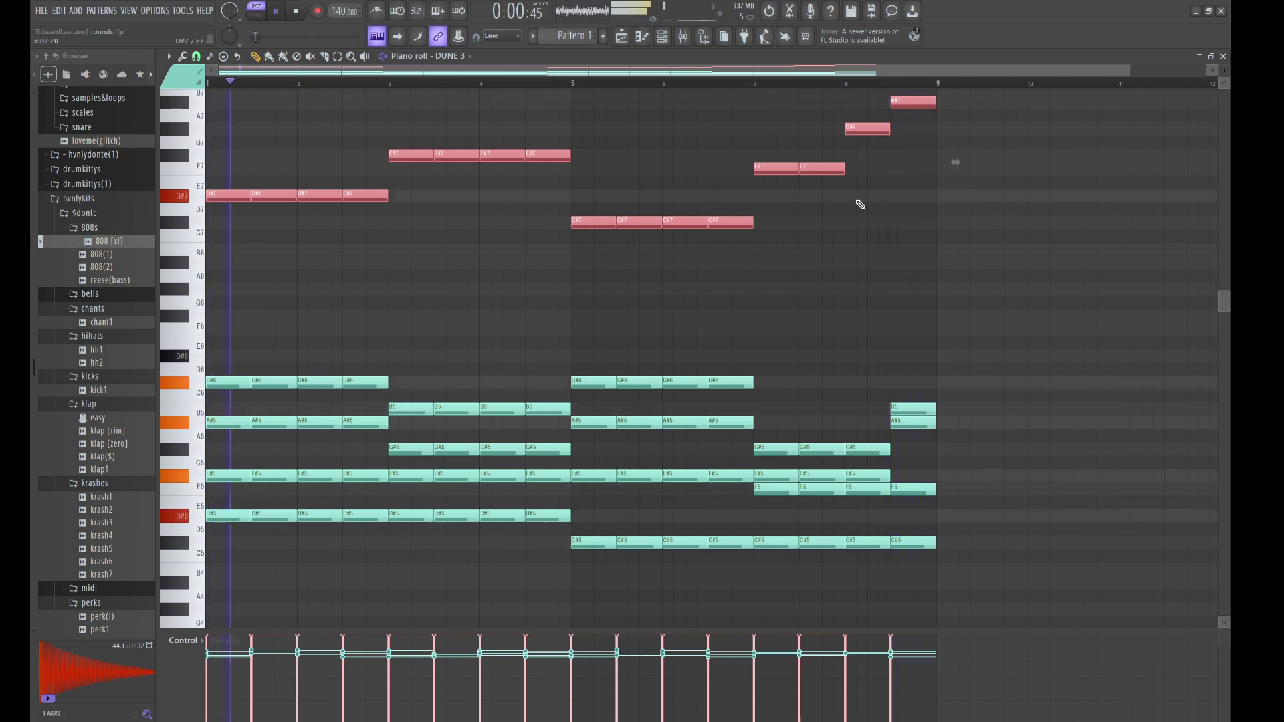
# Flip the last two notes of the upper line in bar 8 vertically so A#7 precedes G#7
pyautogui.moveTo(923, 153); pyautogui.dragTo(863, 101)
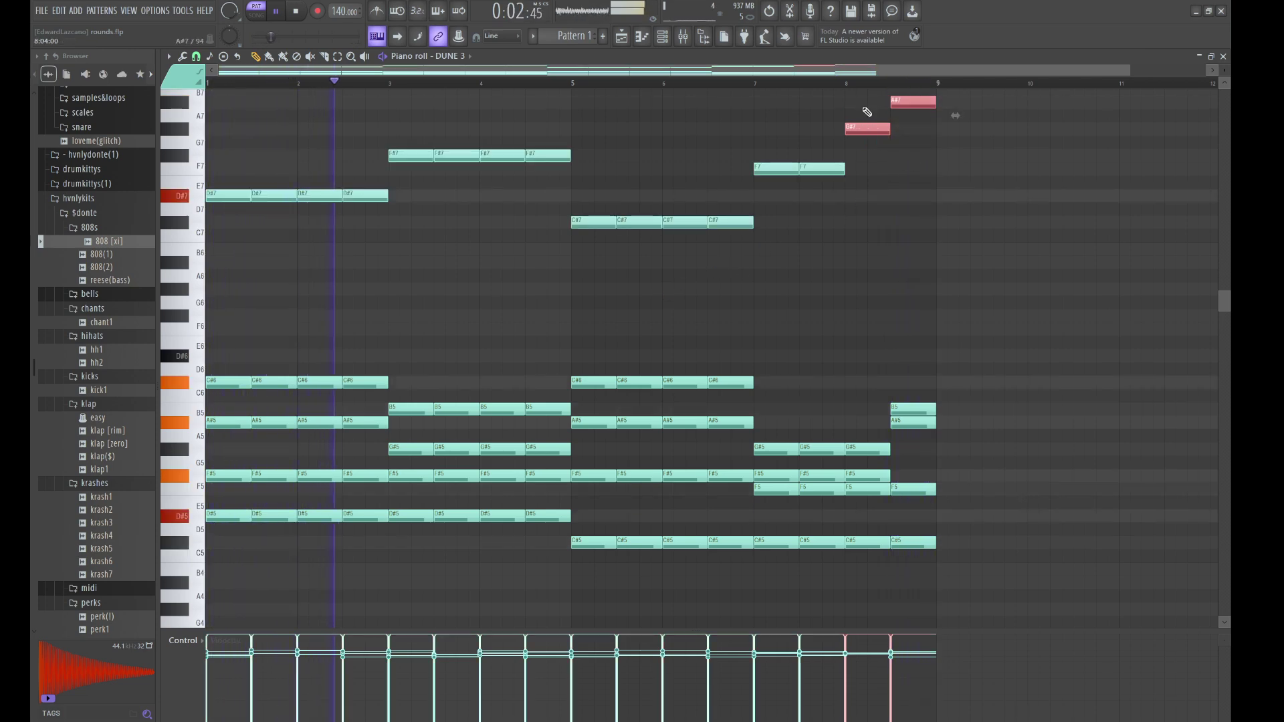
pyautogui.hotkey('alt', 'y')
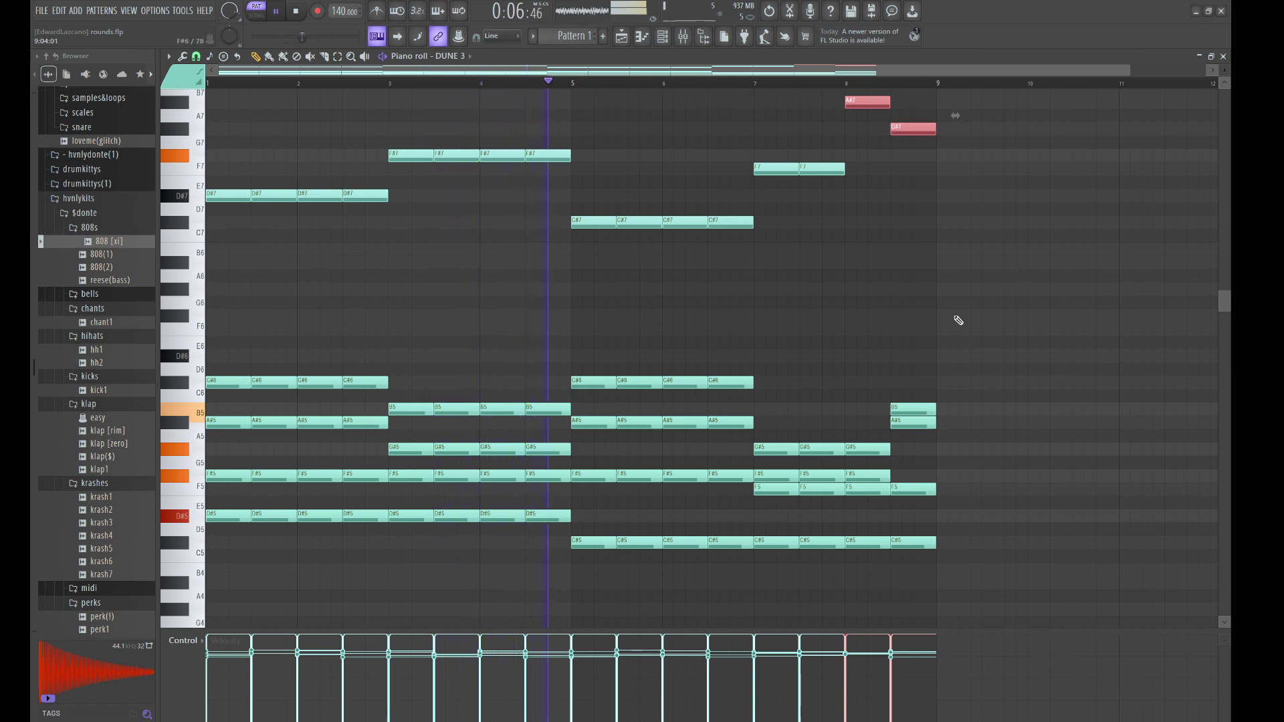
pyautogui.moveTo(957, 321); pyautogui.dragTo(217, 105)
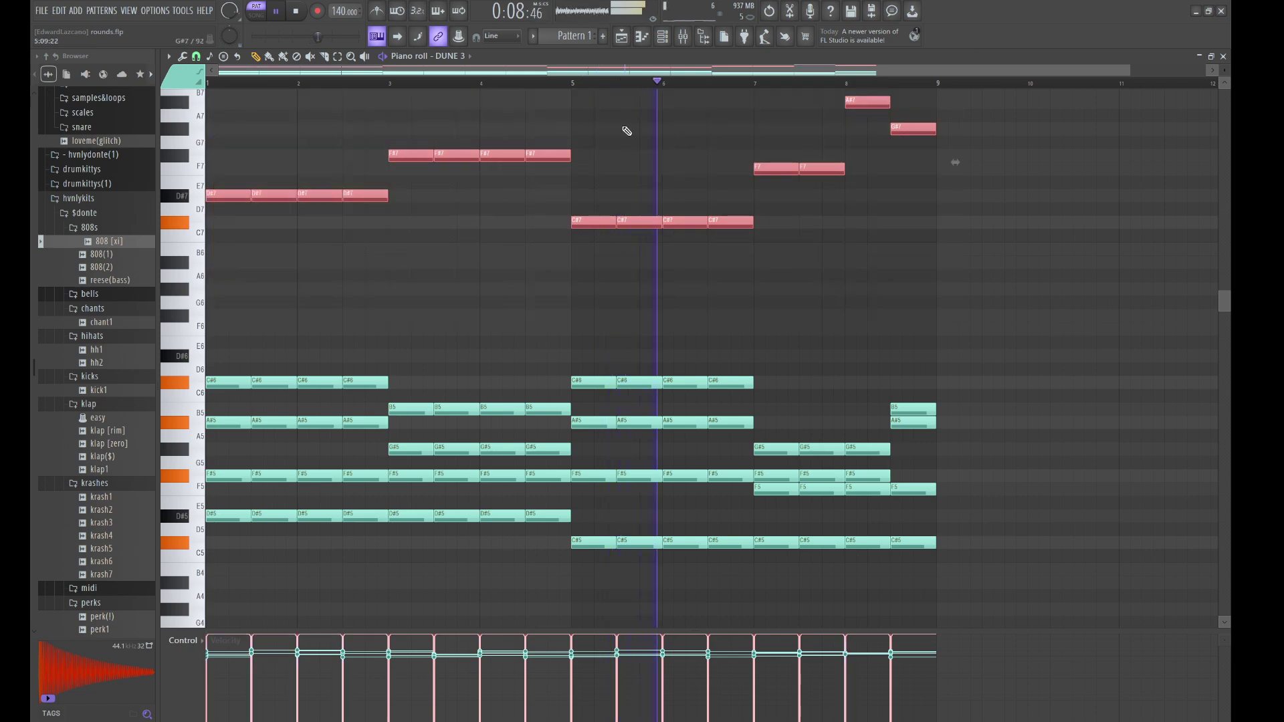
# Try raising the A#7 note at the start of bar 8 by one semitone to B7
pyautogui.scroll(3, 776, 214)
pyautogui.click(841, 232)
pyautogui.click(841, 229)
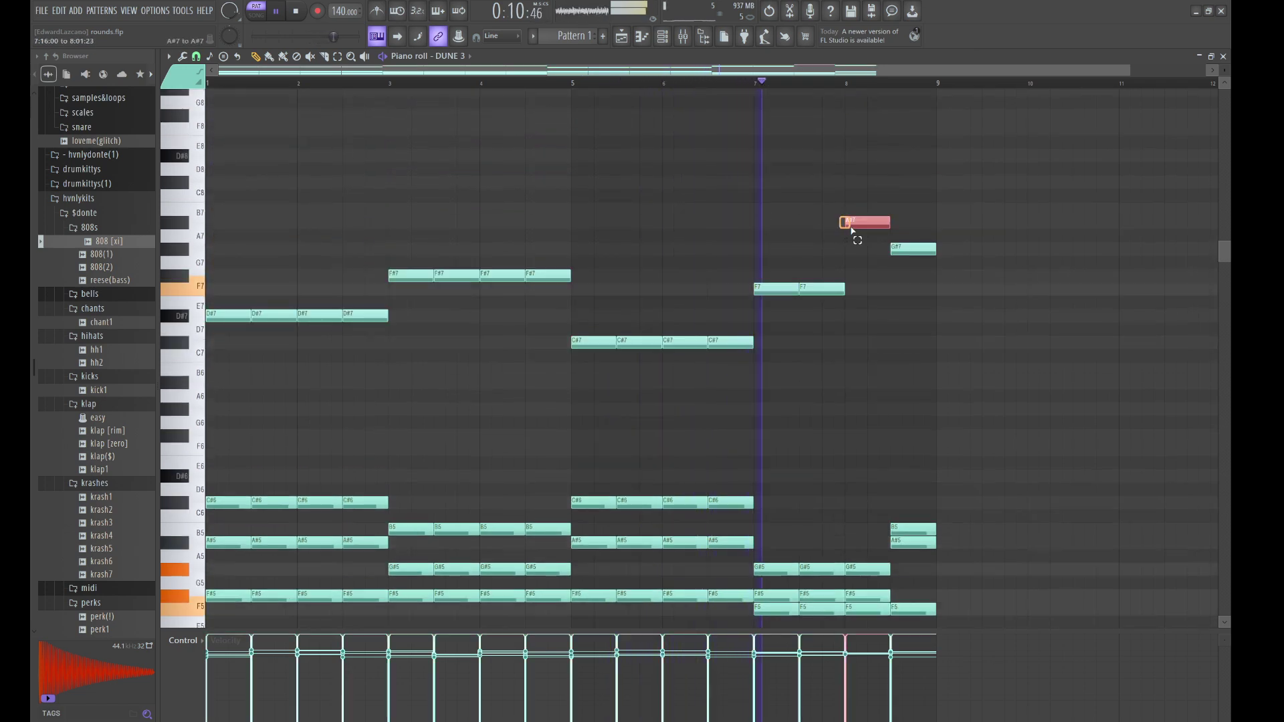
pyautogui.hotkey('shift', 'Up')
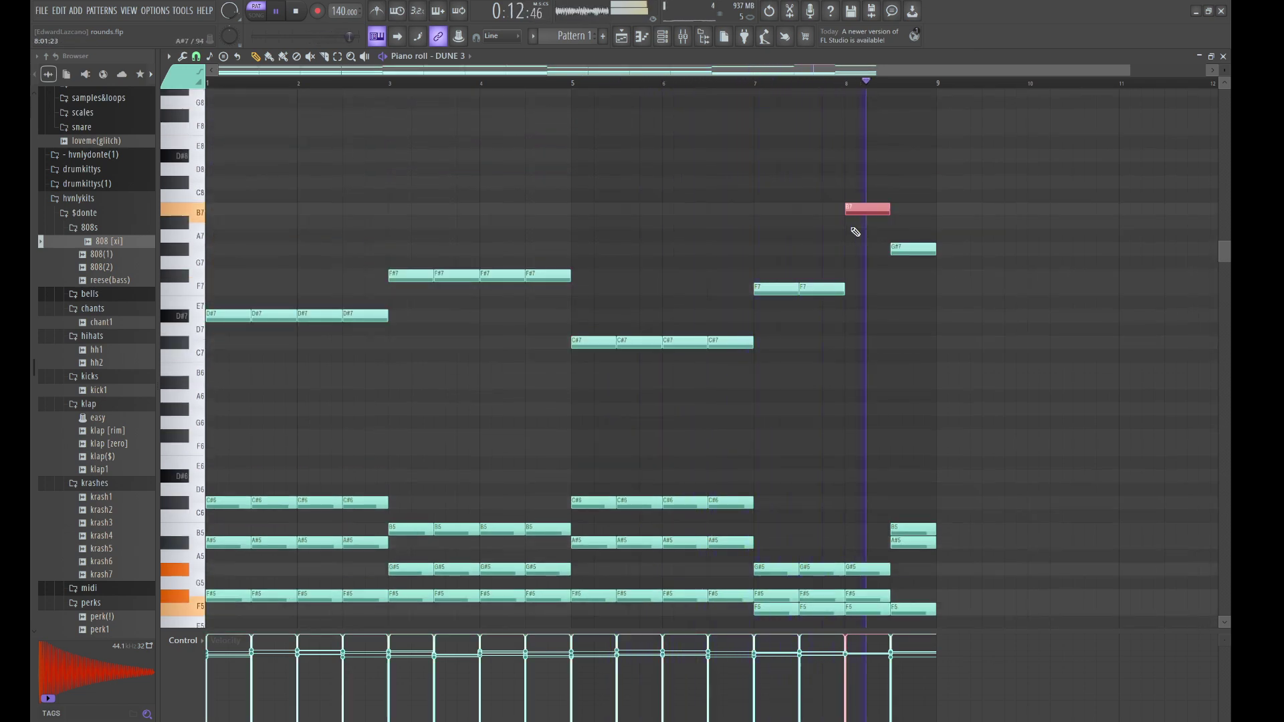
pyautogui.hotkey('shift', 'Down')
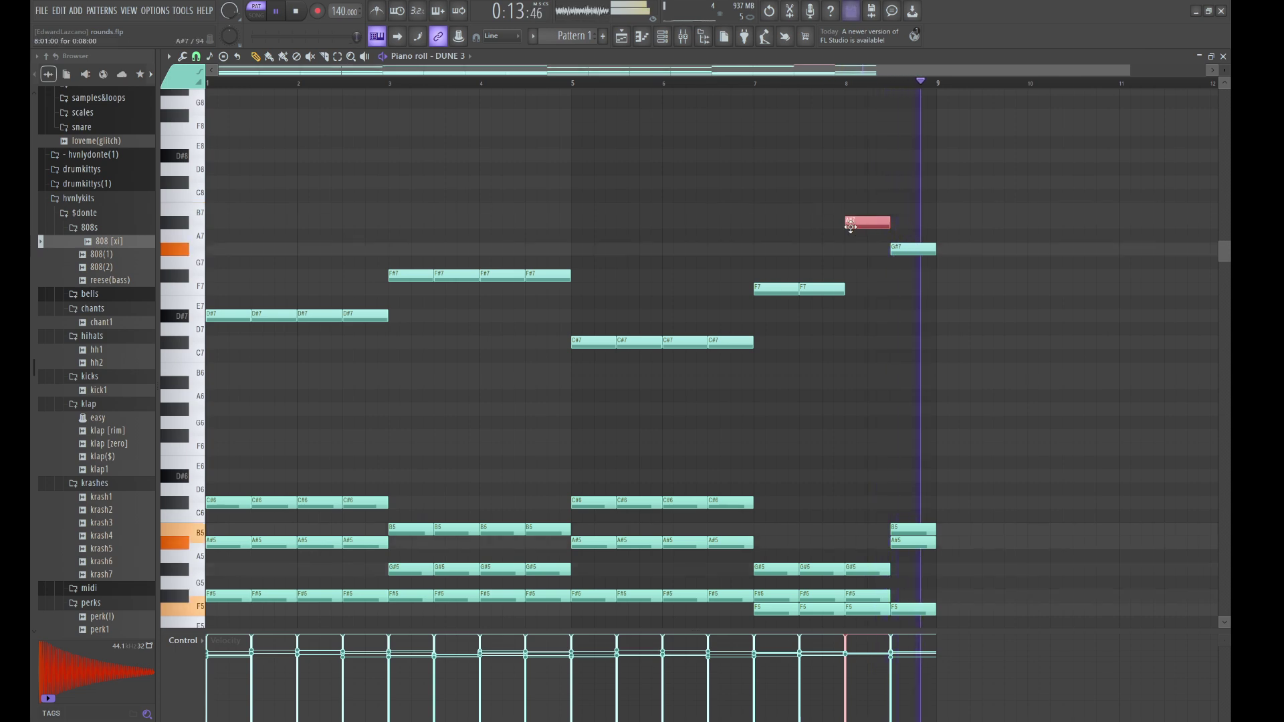
# Duplicate the whole upper note line and lower the copy four octaves so it starts on D#3 below the chords
pyautogui.click(793, 85)
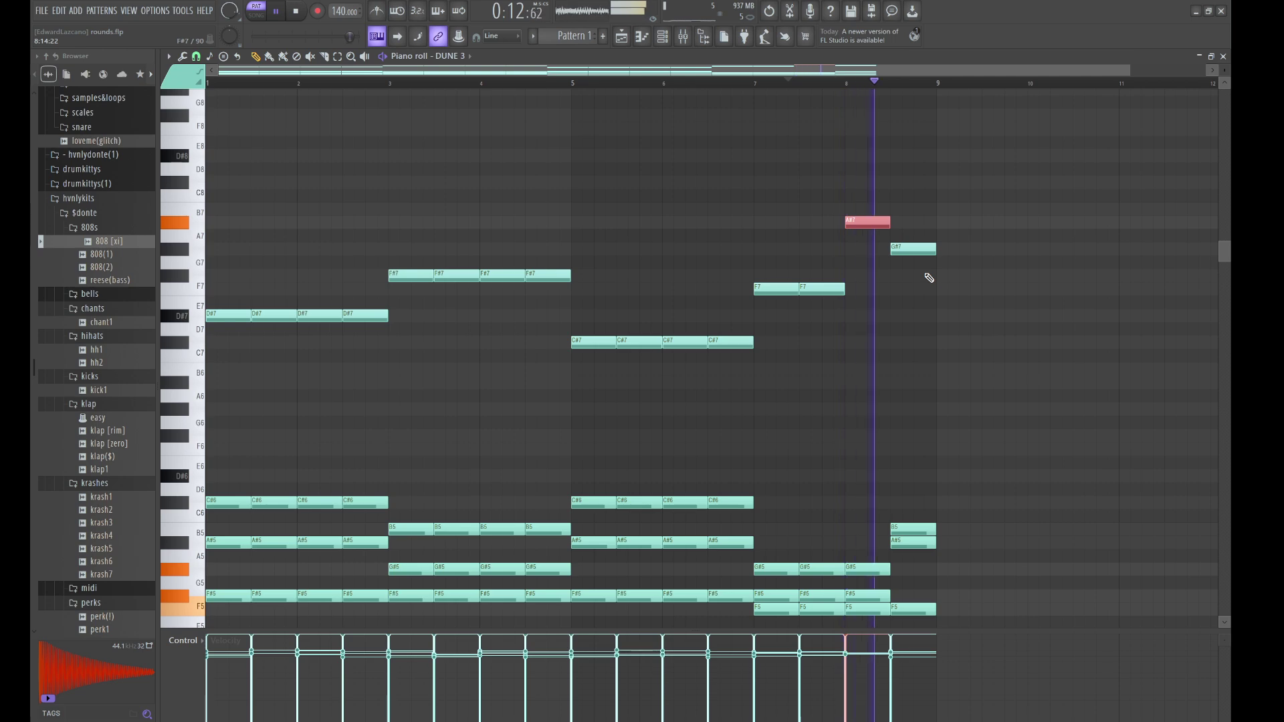
pyautogui.moveTo(933, 401); pyautogui.dragTo(243, 228)
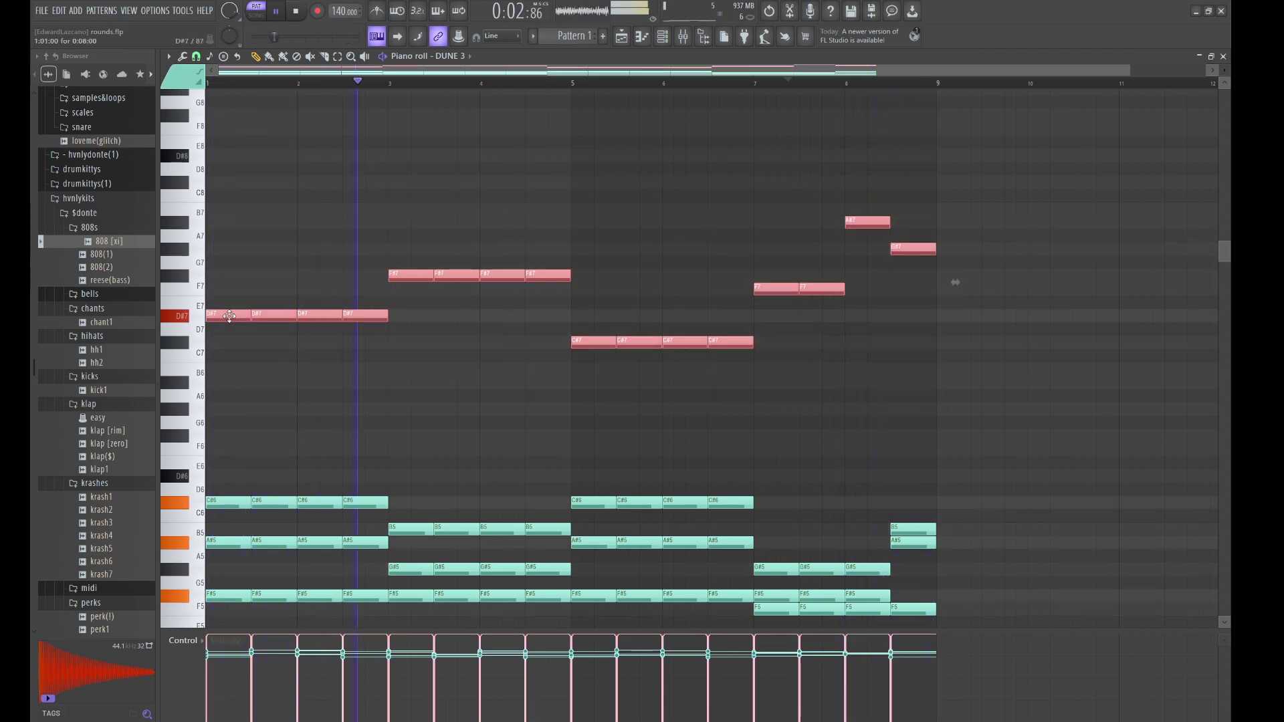
pyautogui.hotkey('ctrl', 'Down')
pyautogui.hotkey('ctrl', 'Down')
pyautogui.hotkey('ctrl', 'Down')
pyautogui.hotkey('ctrl', 'Down')
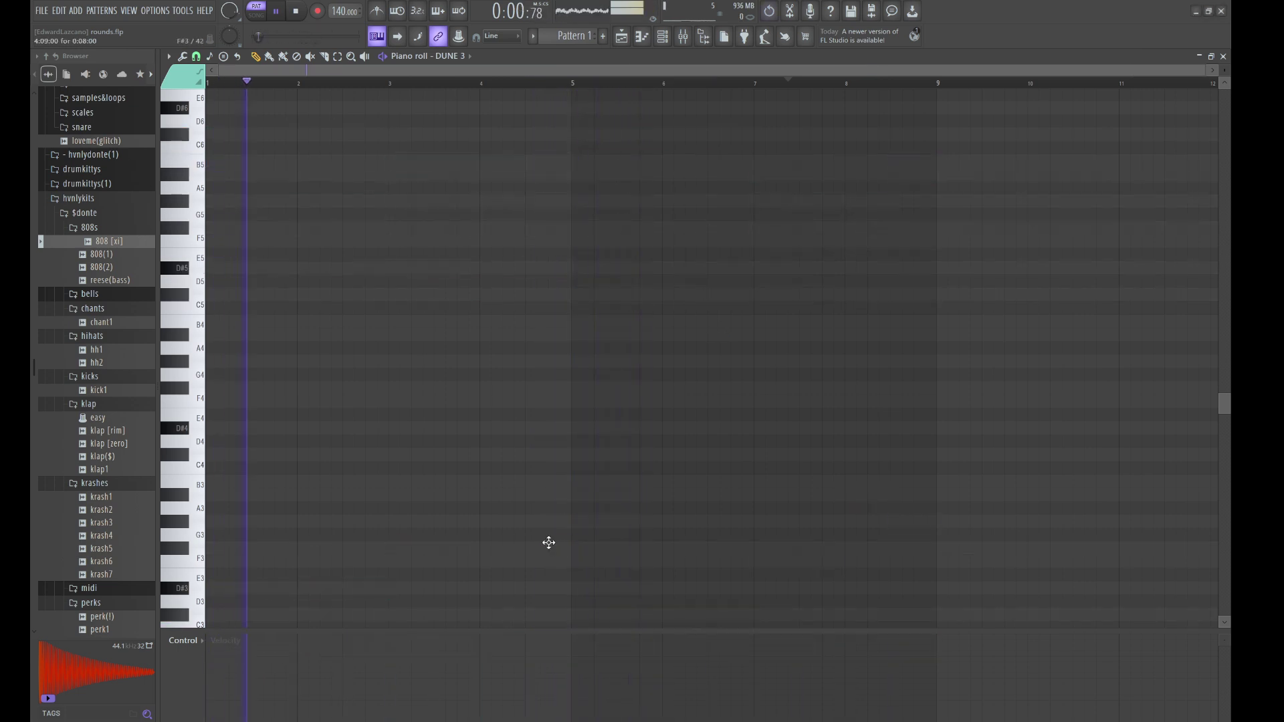
# Raise the velocity of all notes in the low line that starts on D#3
pyautogui.moveTo(976, 427); pyautogui.dragTo(302, 600)
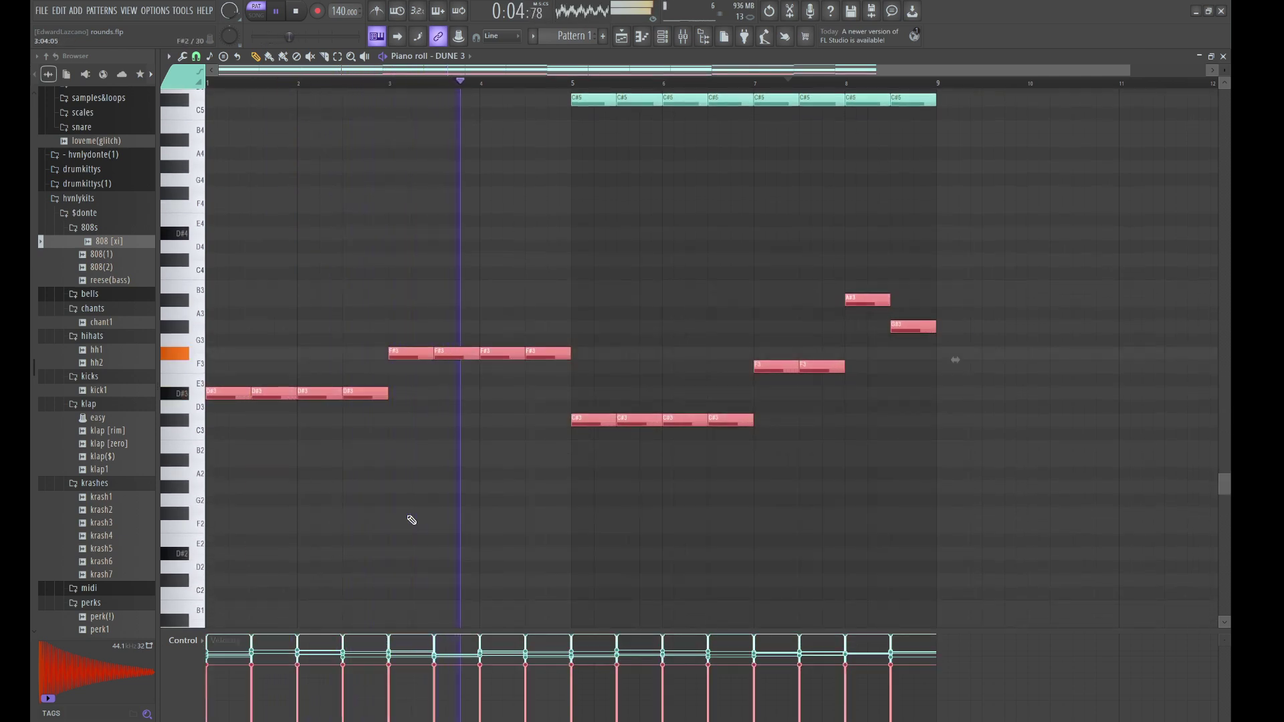
pyautogui.moveTo(971, 565); pyautogui.dragTo(221, 110)
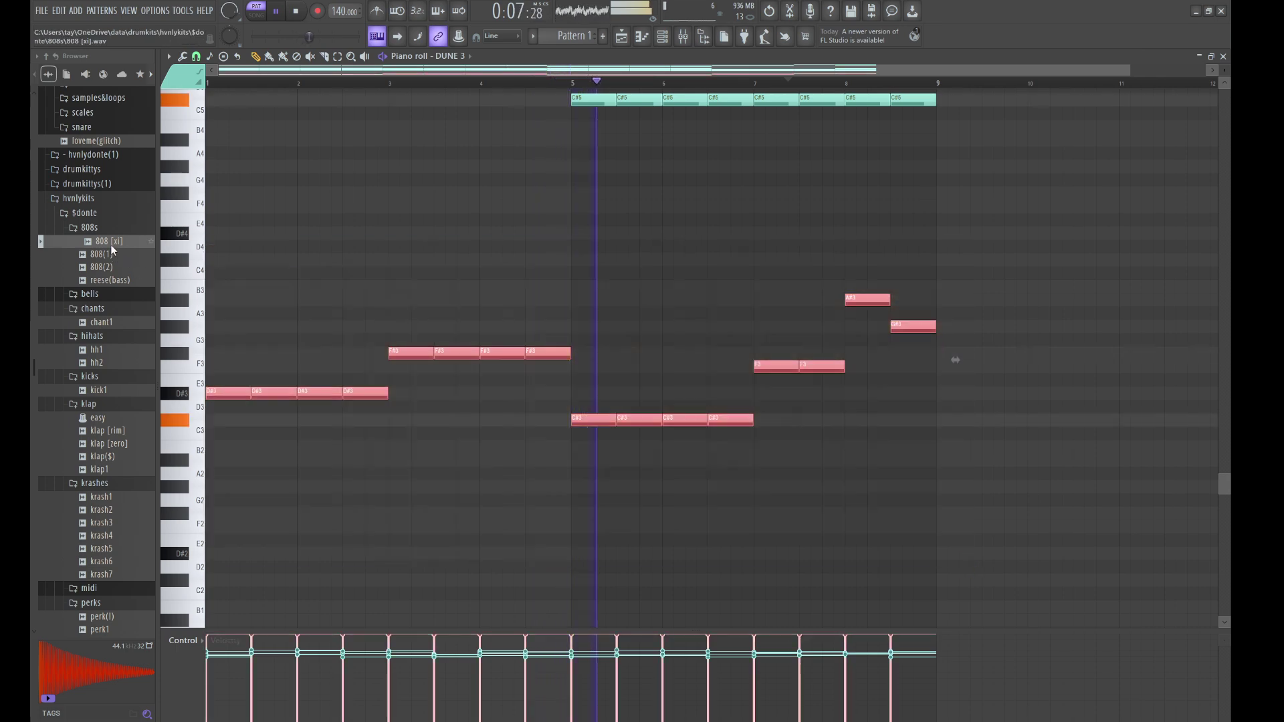
pyautogui.click(485, 218)
pyautogui.scroll(6, 502, 221)
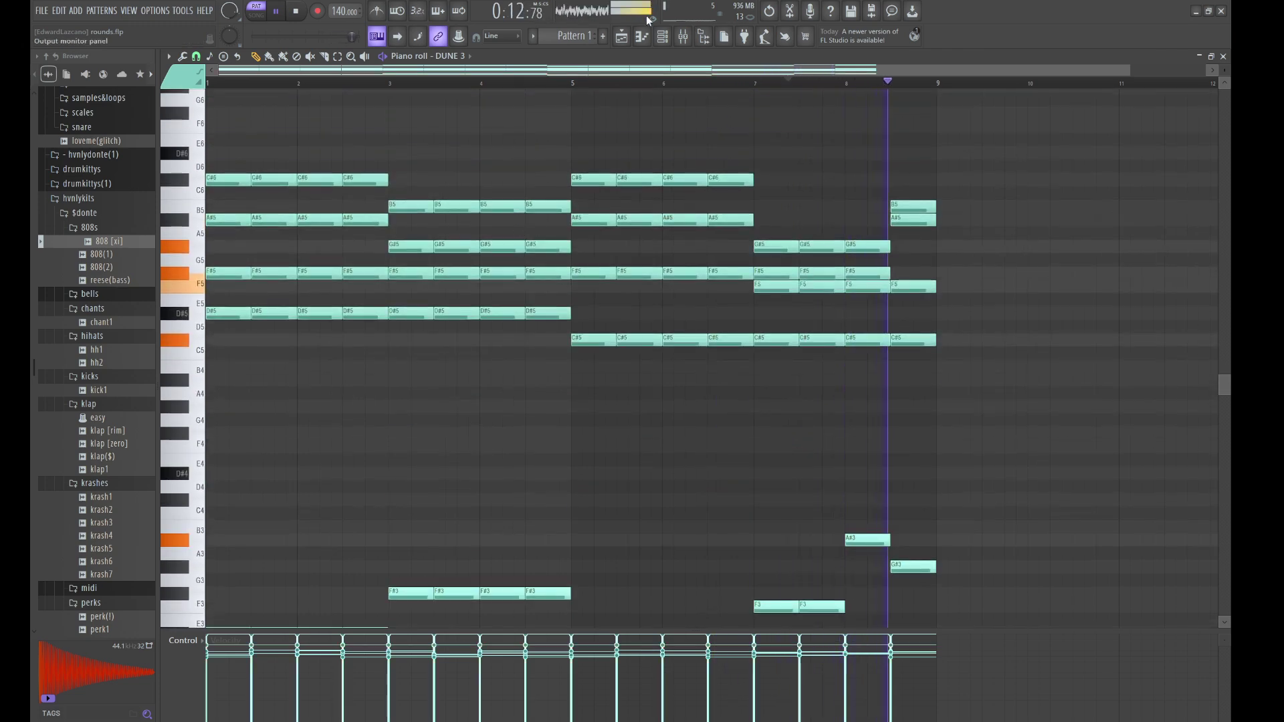
pyautogui.click(662, 37)
pyautogui.click(745, 100)
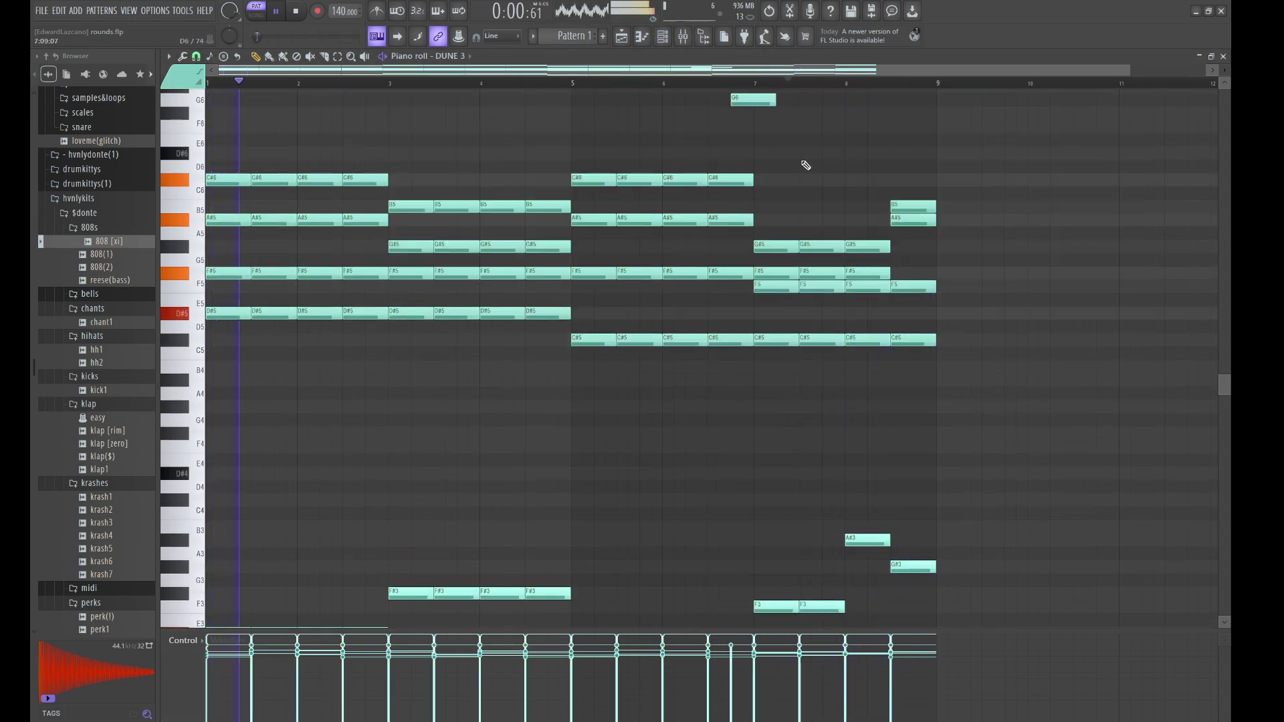
pyautogui.rightClick(749, 102)
# Lower the velocity of the upper note line starting on D#7 and replay the pattern from the beginning
pyautogui.scroll(5, 831, 201)
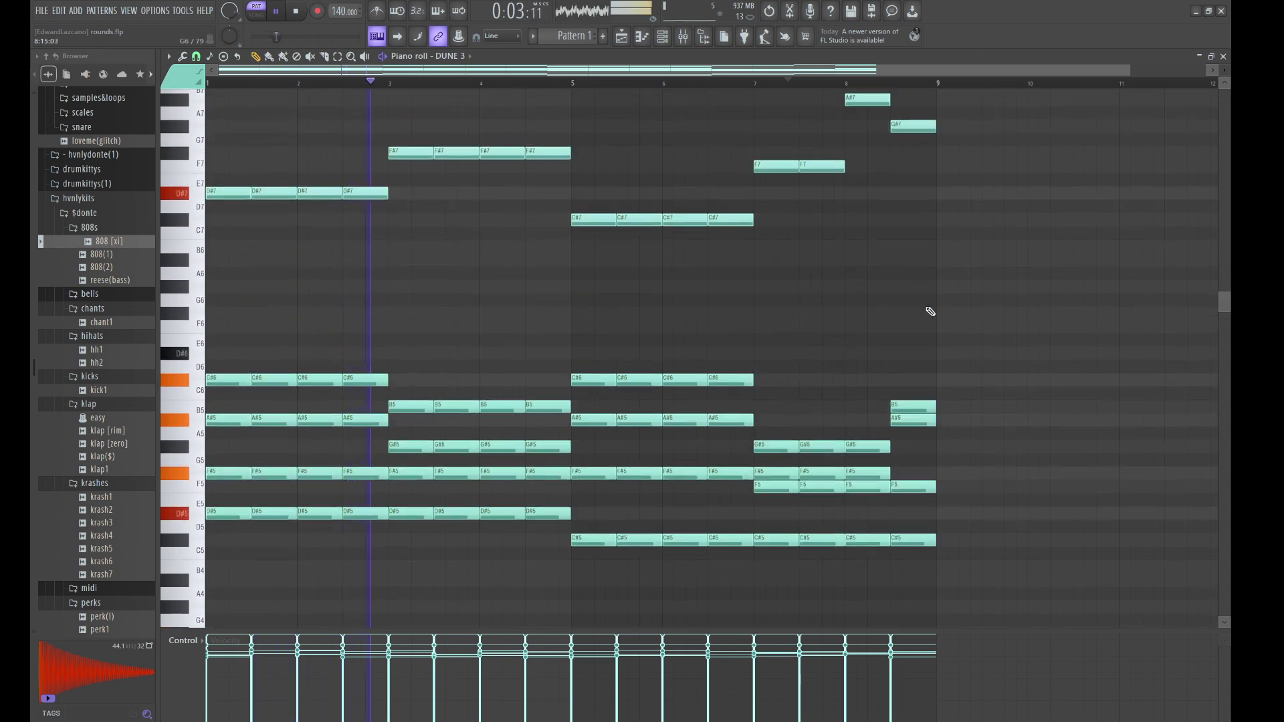
pyautogui.moveTo(927, 314); pyautogui.dragTo(227, 214)
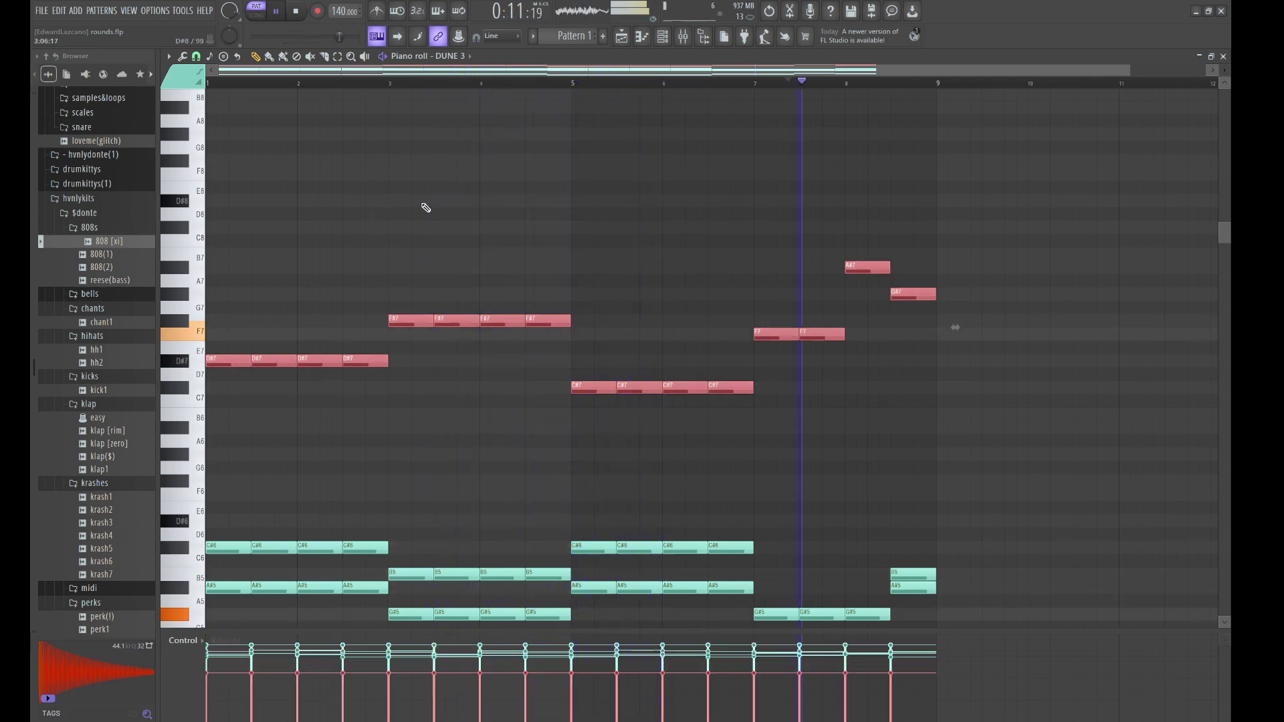
pyautogui.click(298, 14)
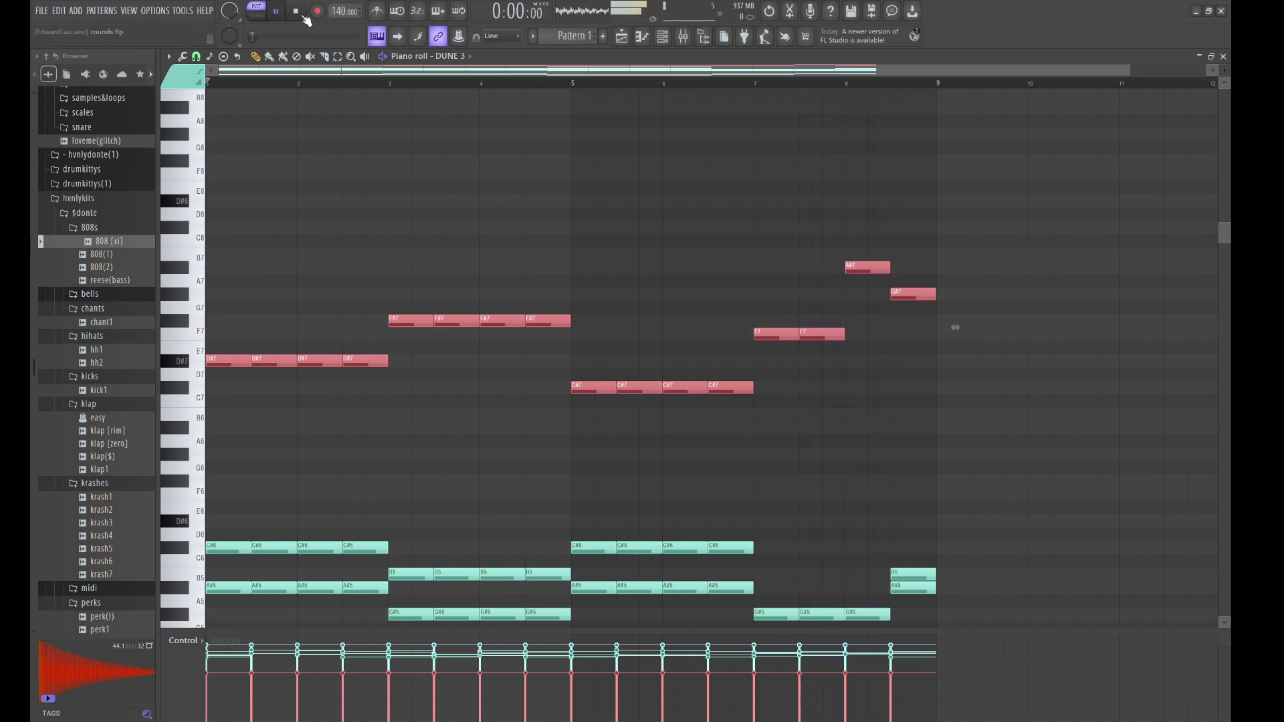
pyautogui.press('space')
pyautogui.click(662, 201)
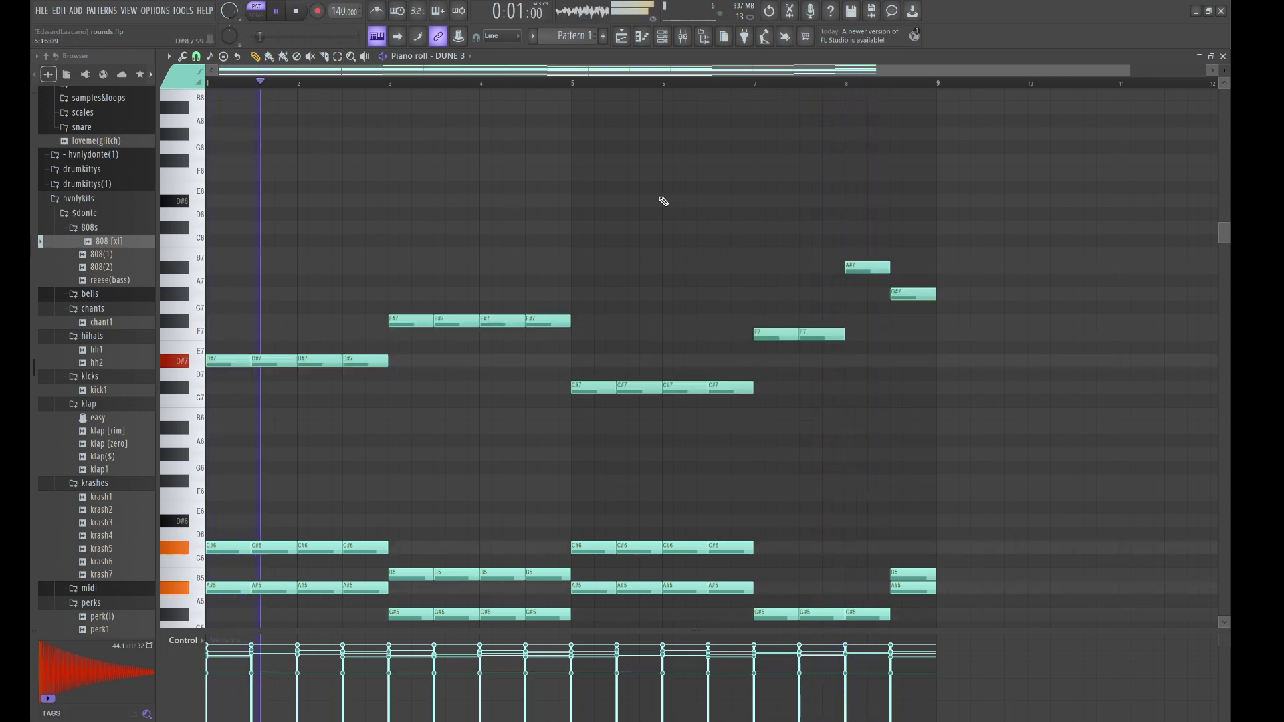
# Copy the DUNE 3 notes into the first Sampler channel of the channel rack and stop playback
pyautogui.click(662, 37)
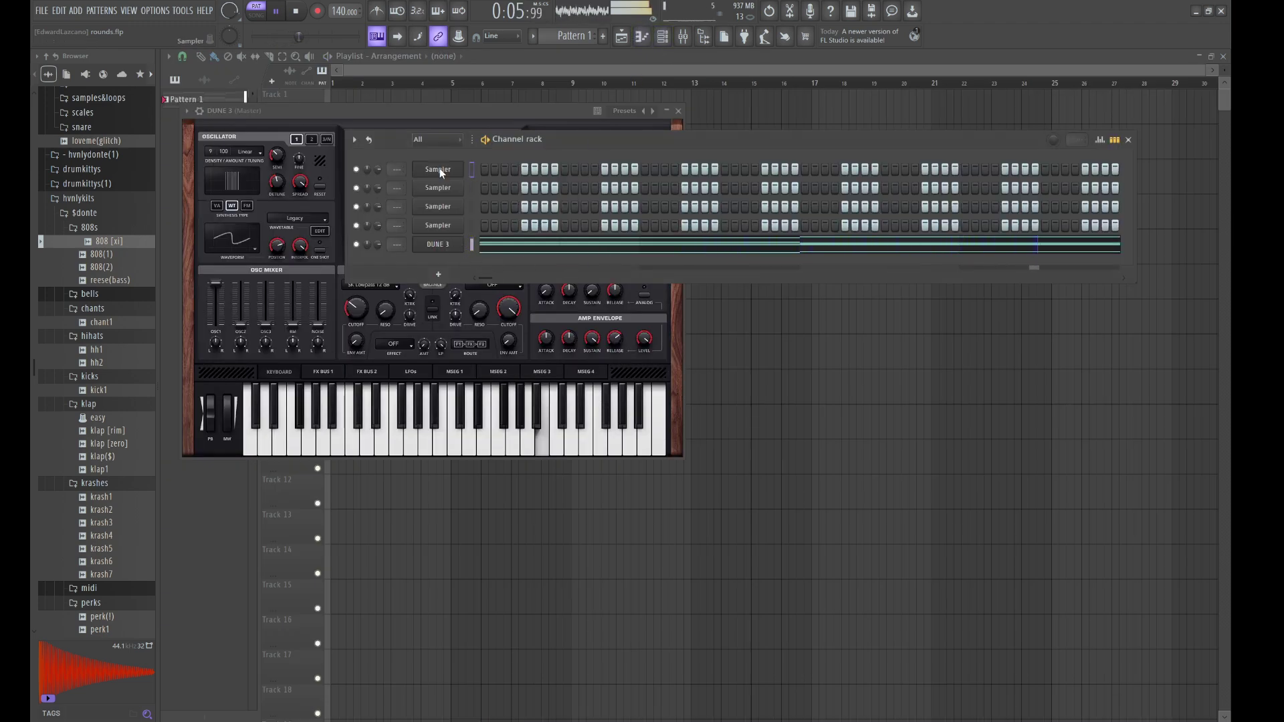
pyautogui.hotkey('ctrl', 'v')
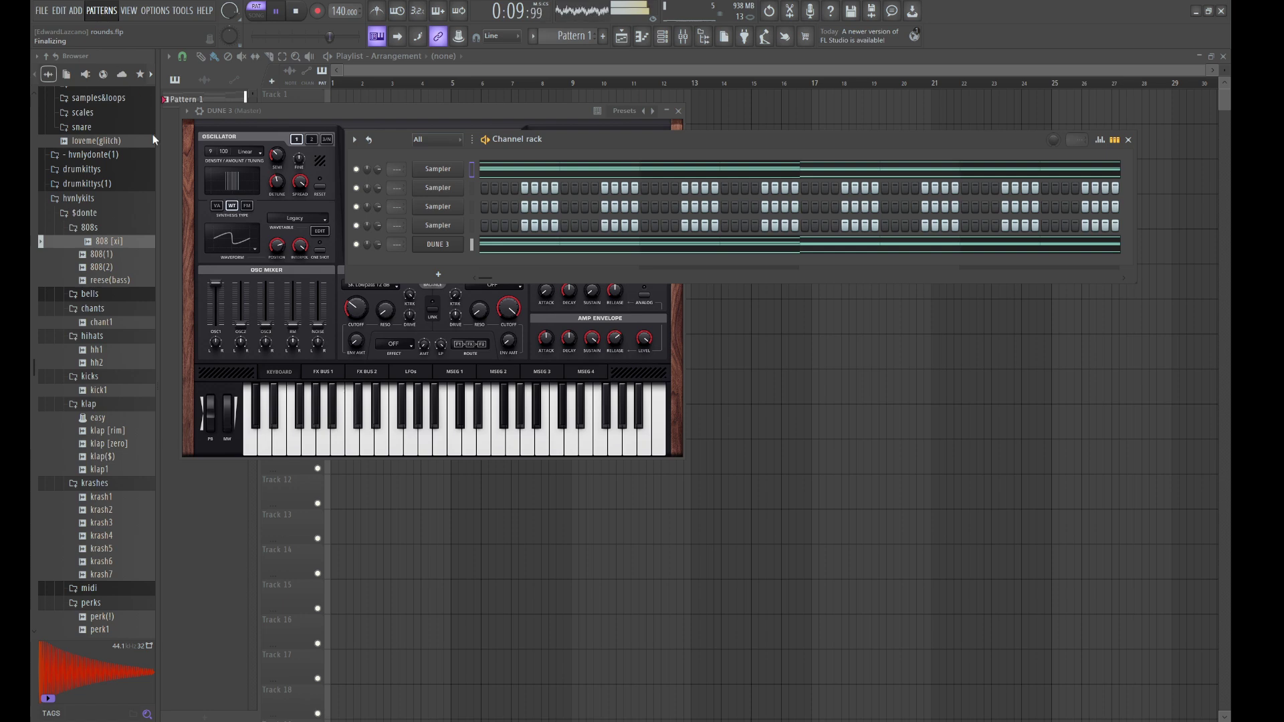
pyautogui.press('space')
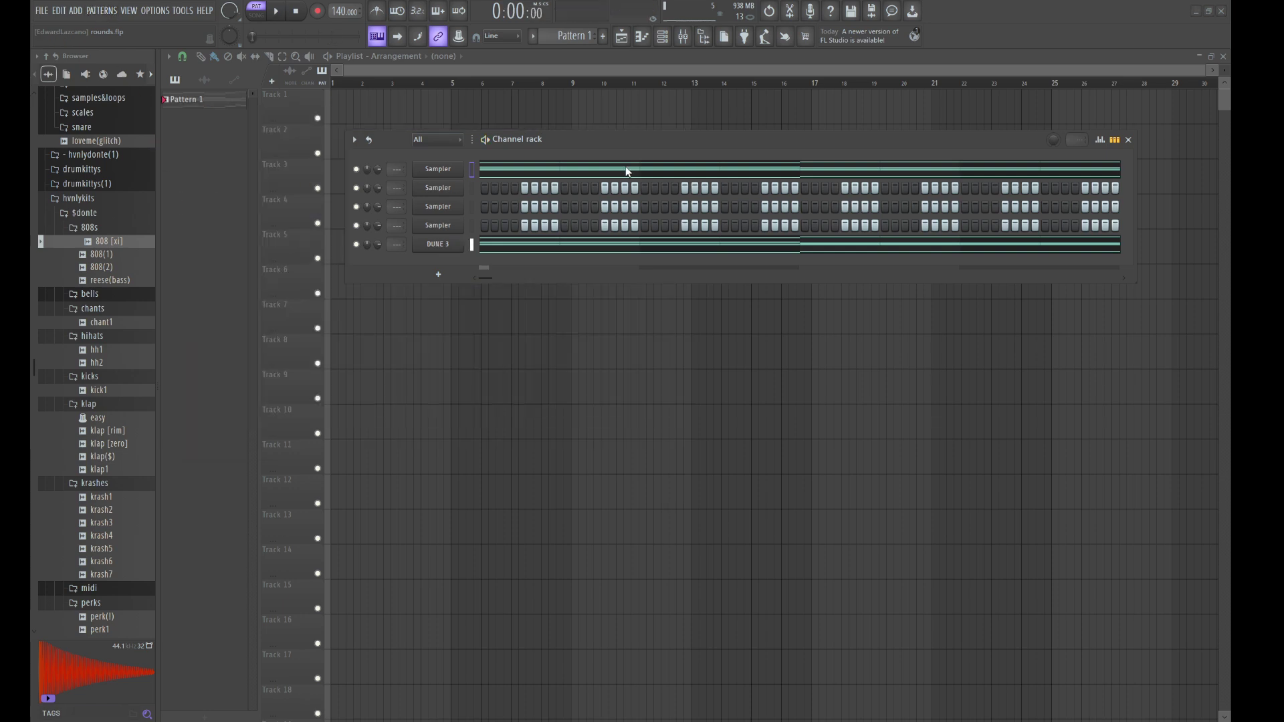
# Render Pattern 1 as an audio clip and set the clip's declicking mode to Generic (bleeding)
pyautogui.click(717, 145)
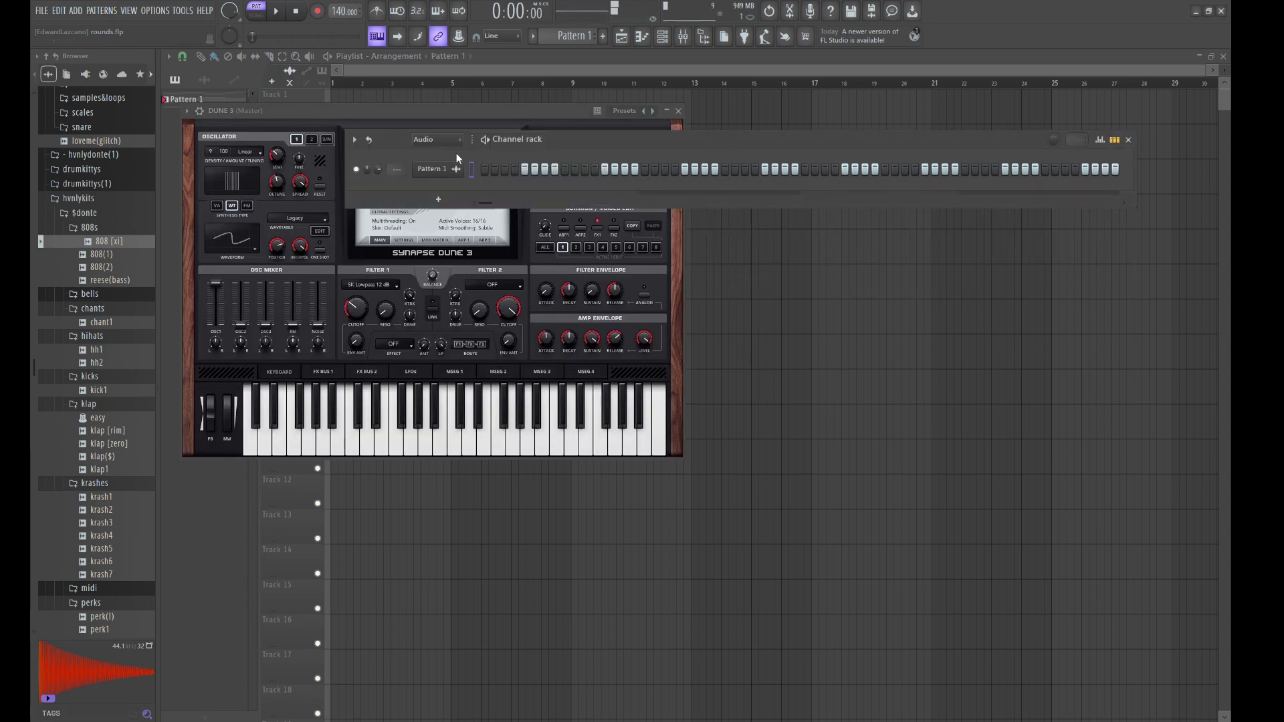
pyautogui.click(432, 151)
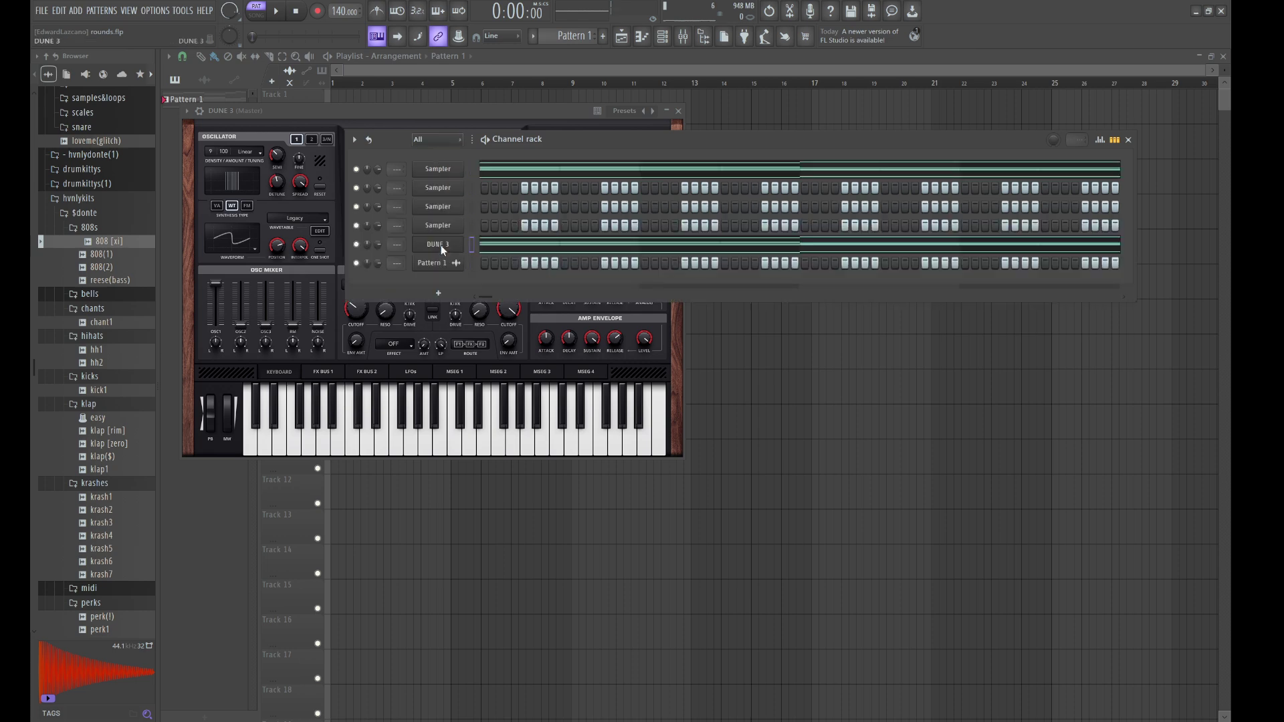
pyautogui.click(439, 263)
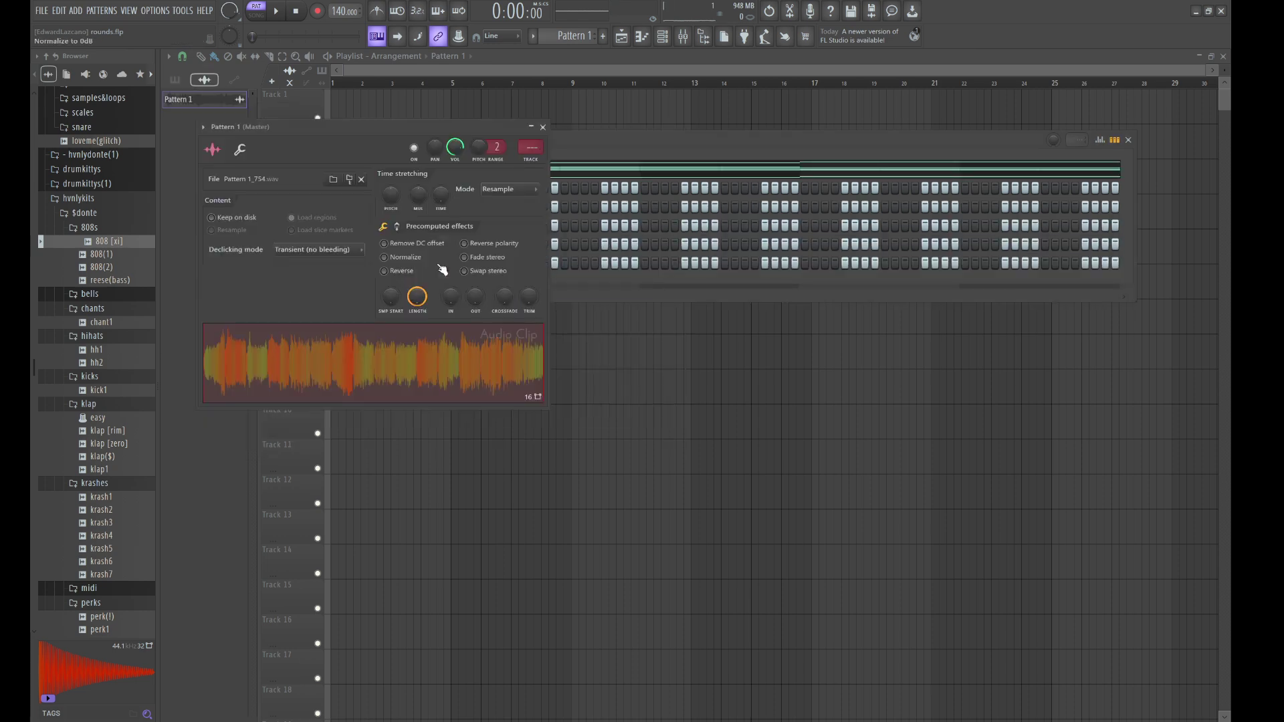
pyautogui.click(298, 291)
# Clear the notes from the DUNE 3 channel and close the channel rack
pyautogui.click(608, 150)
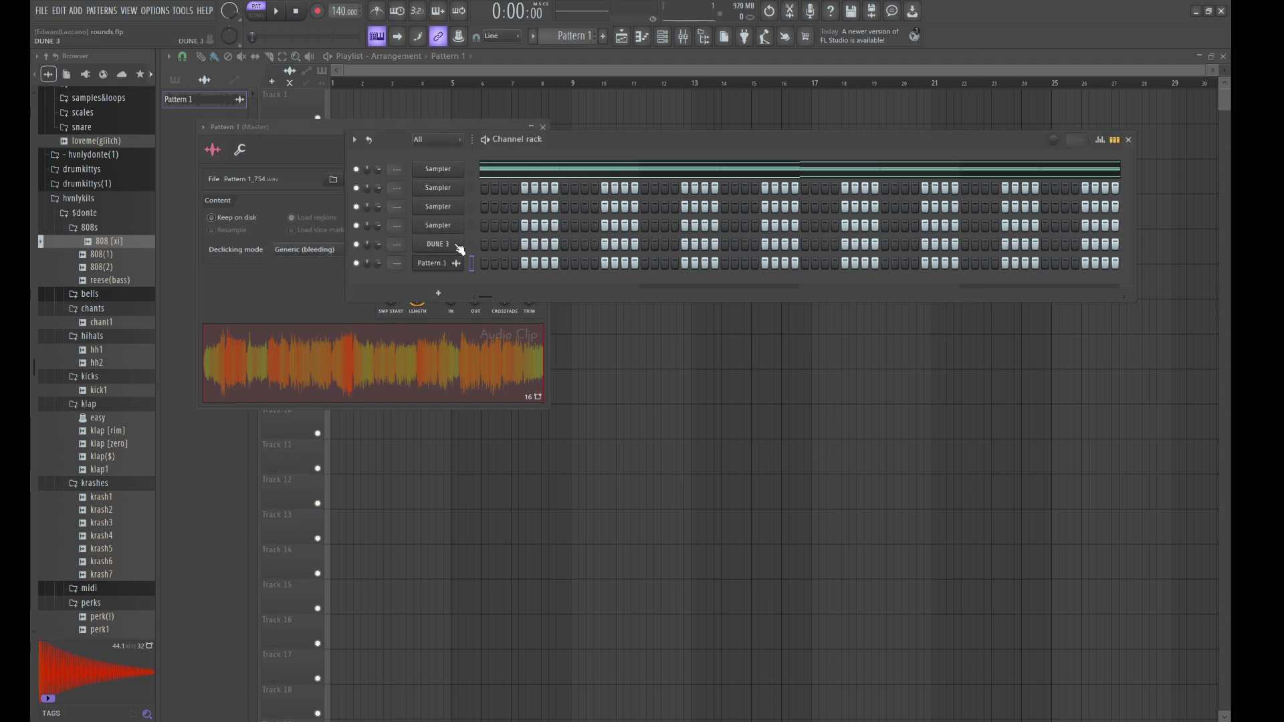
pyautogui.click(578, 92)
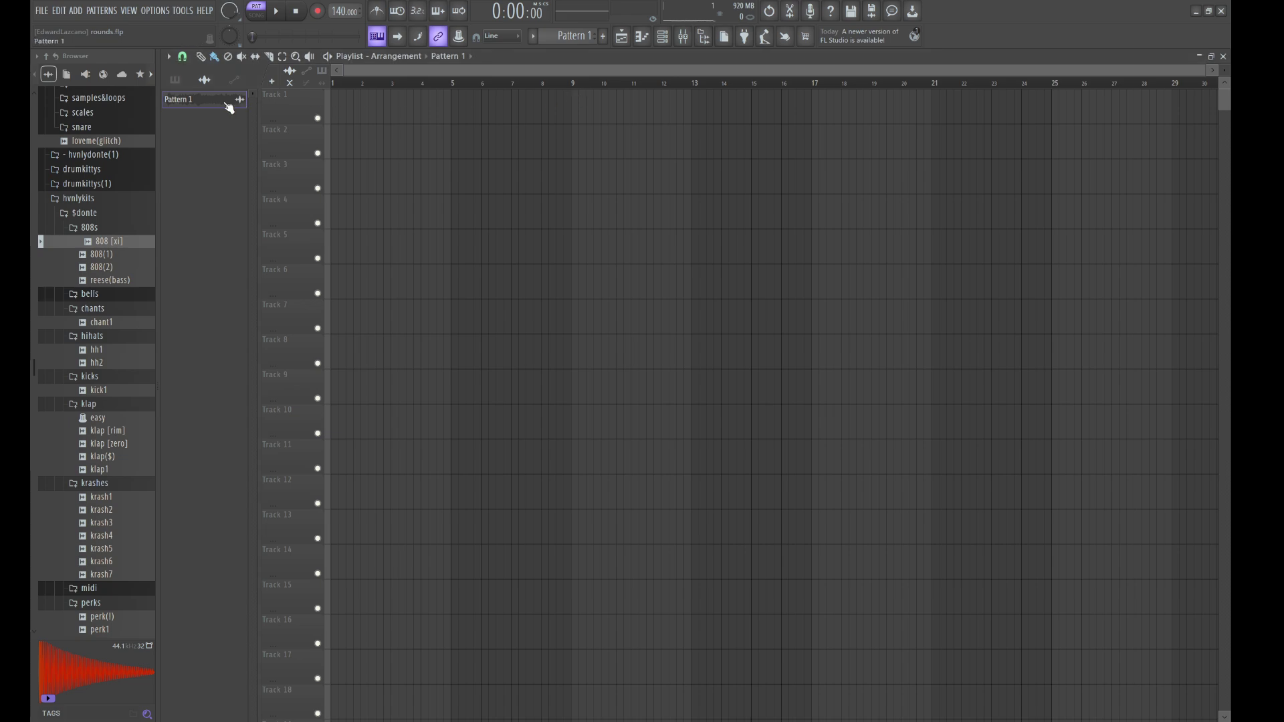
# Place the Pattern 1 audio clip at bar 1 of Track 1 and the Pattern 1 note clip at bar 1 of Track 7
pyautogui.moveTo(228, 108); pyautogui.dragTo(350, 109)
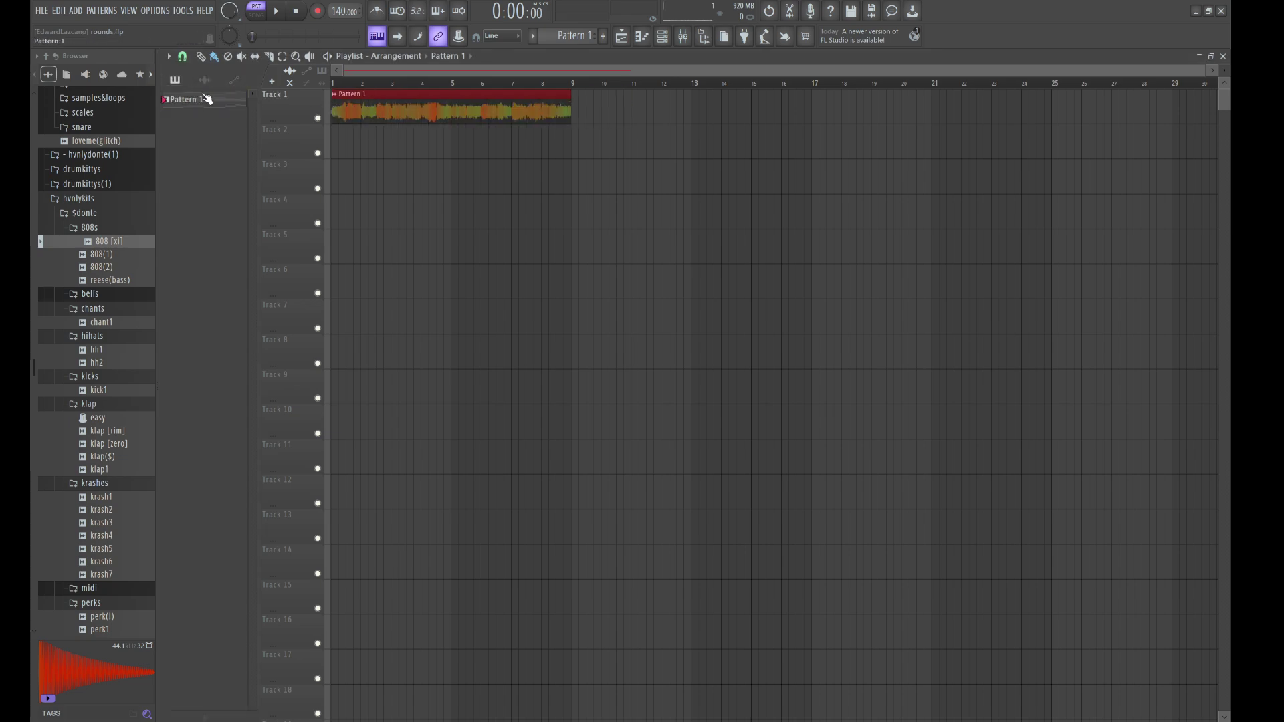
pyautogui.moveTo(207, 99); pyautogui.dragTo(333, 322)
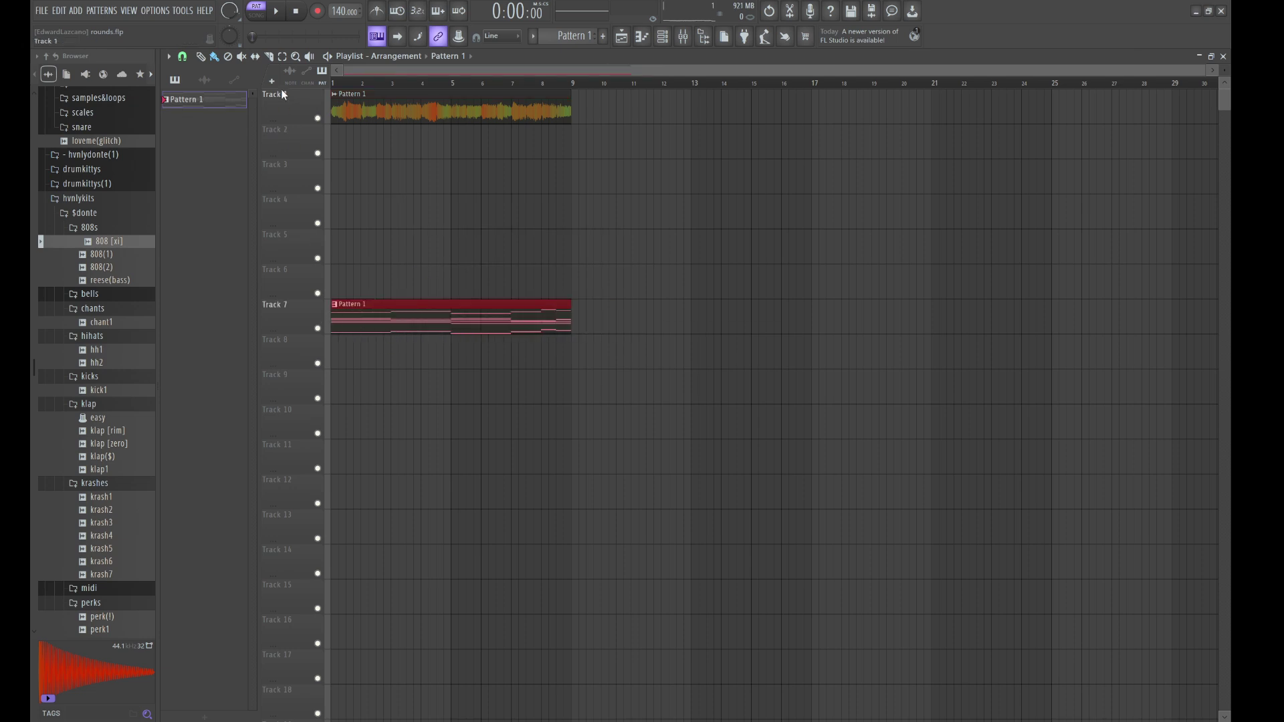
# Switch playback to song mode and play the arrangement from the start
pyautogui.doubleClick(370, 99)
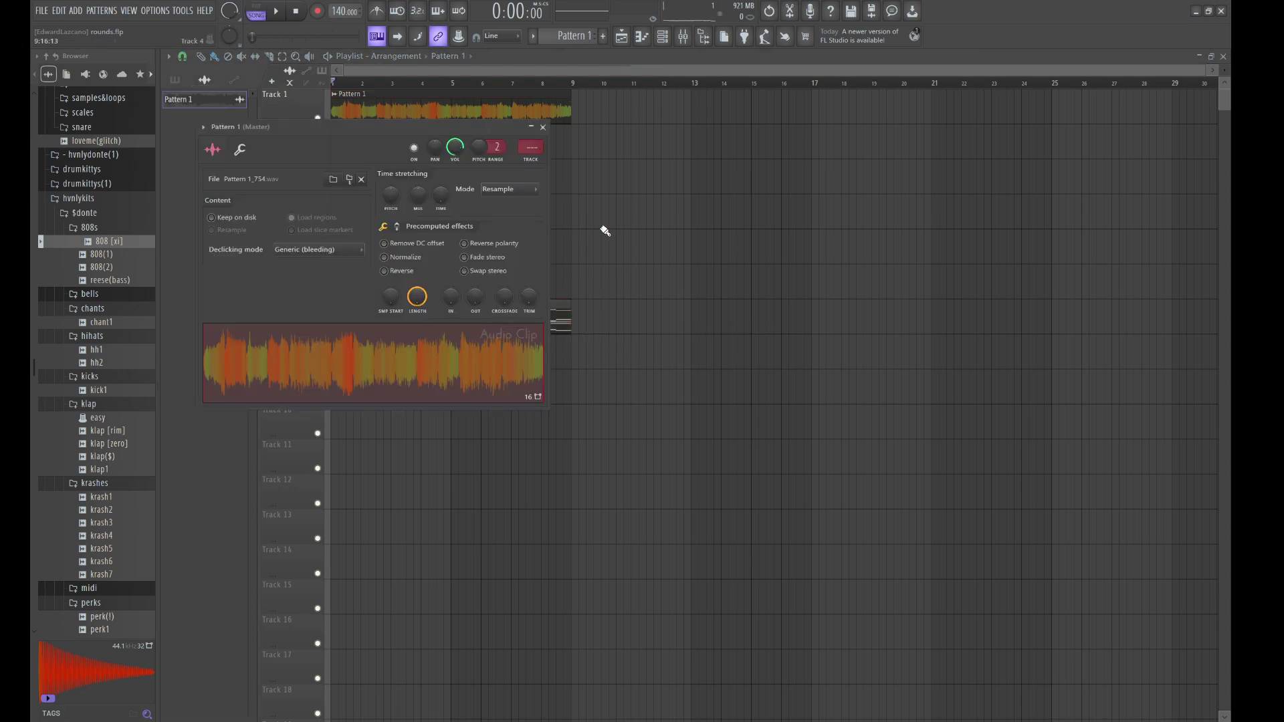
pyautogui.press('Escape')
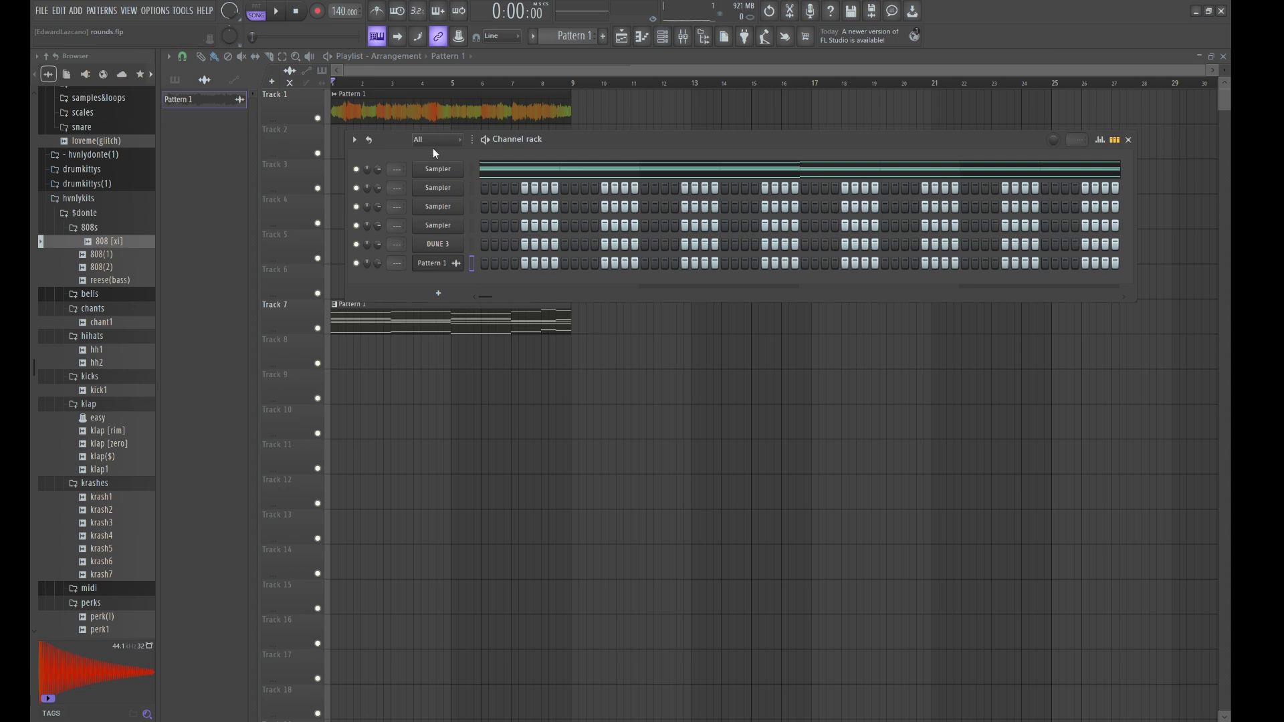
pyautogui.press('space')
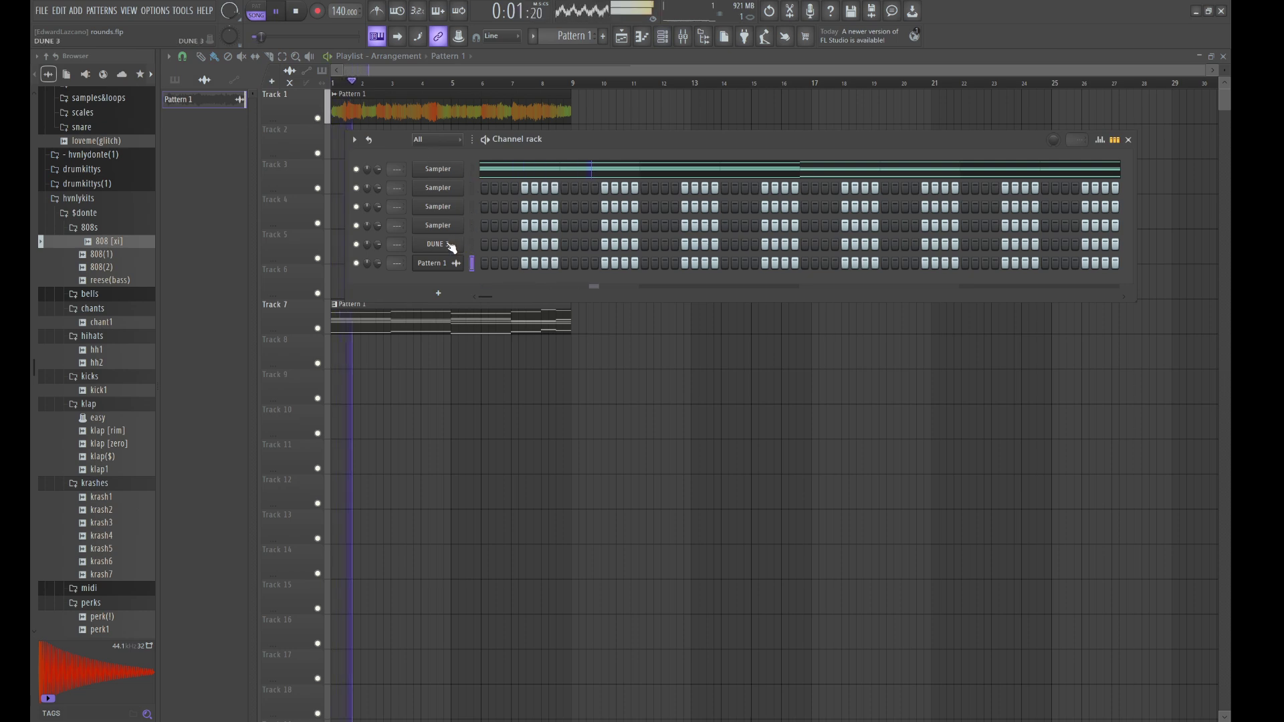
# Load the preset 001: Blade Gunner ST in DUNE 3
pyautogui.click(448, 245)
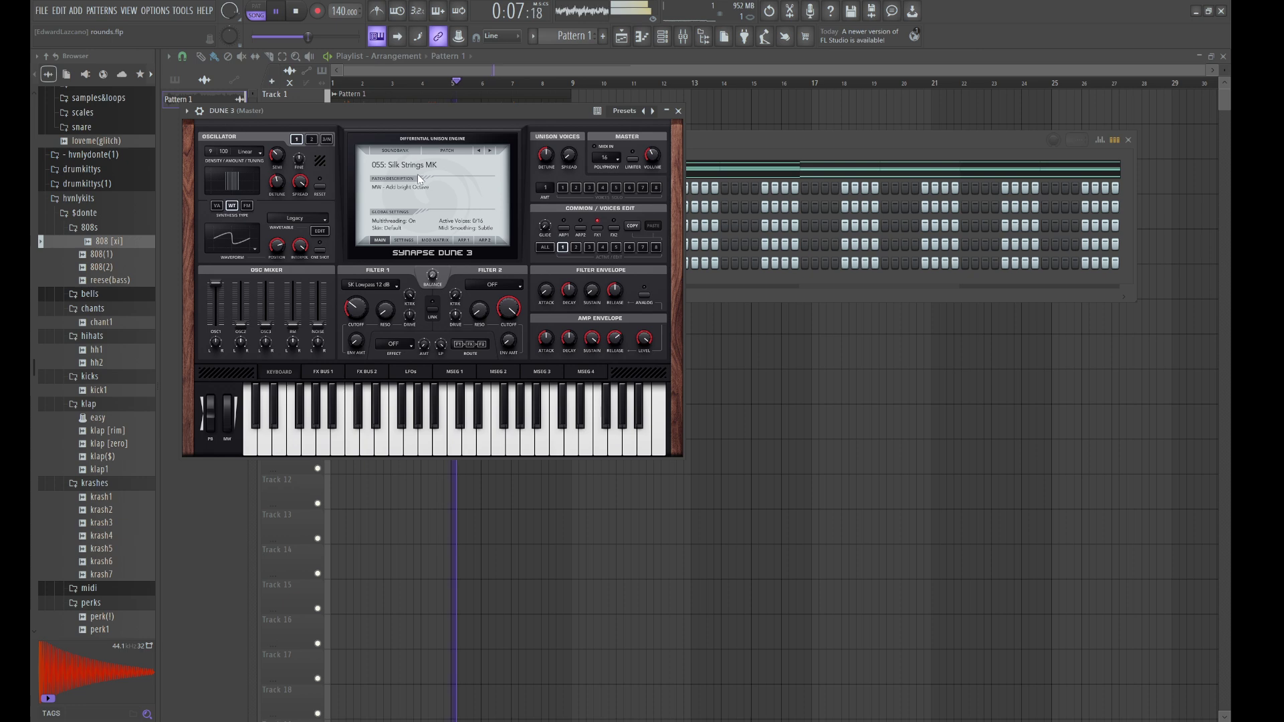
pyautogui.click(502, 249)
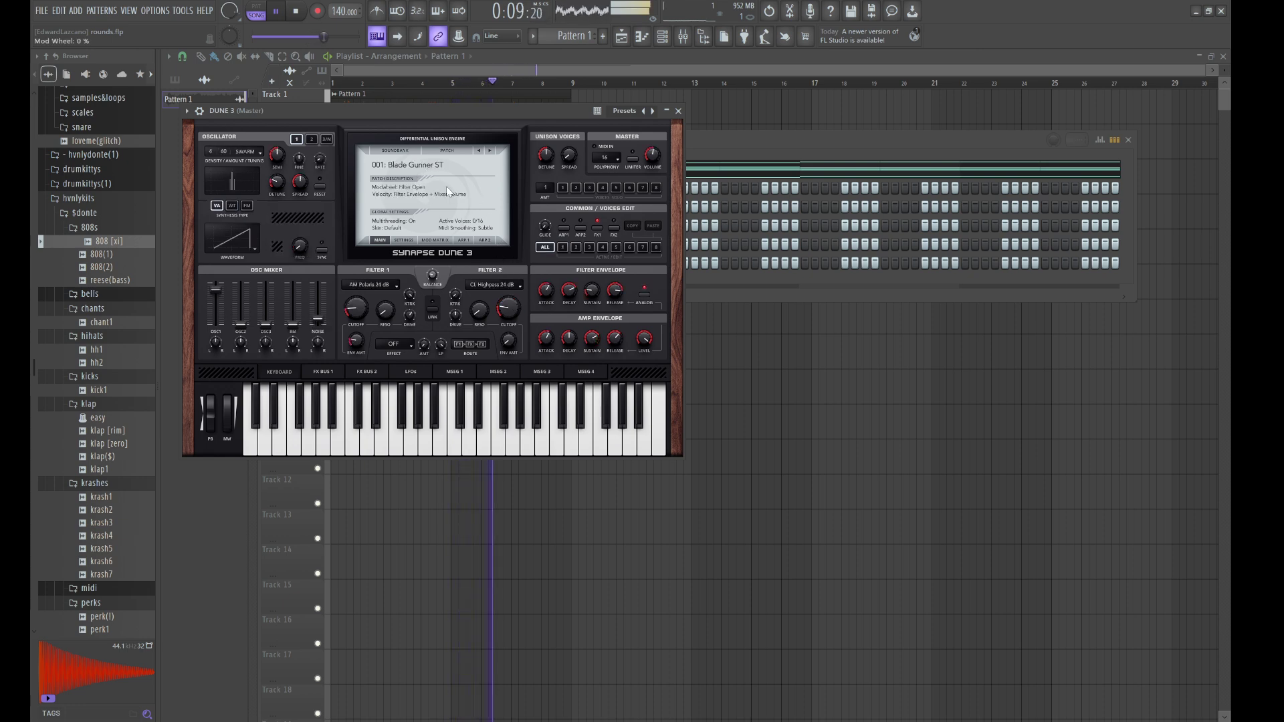
# Draw a descending melody for DUNE 3 in bars 1 to 4 with the notes G#7, F7, D#7, C#7 and A#6
pyautogui.click(753, 160)
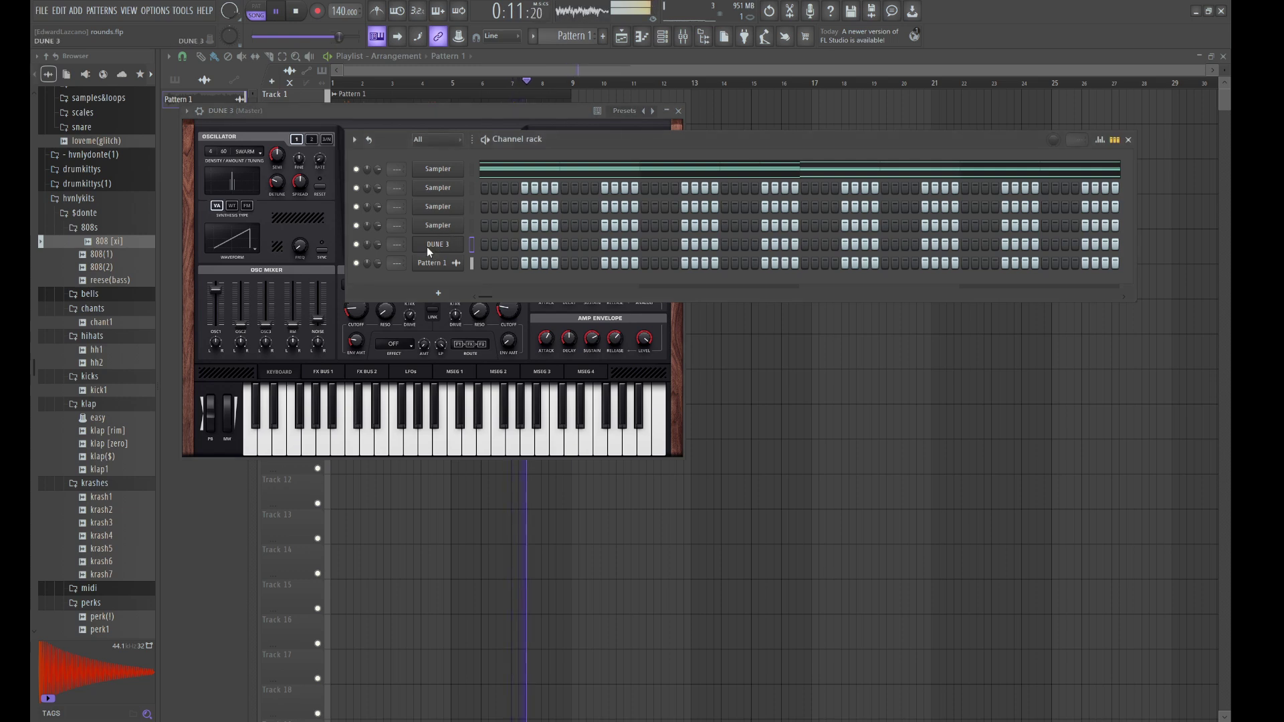
pyautogui.click(486, 245)
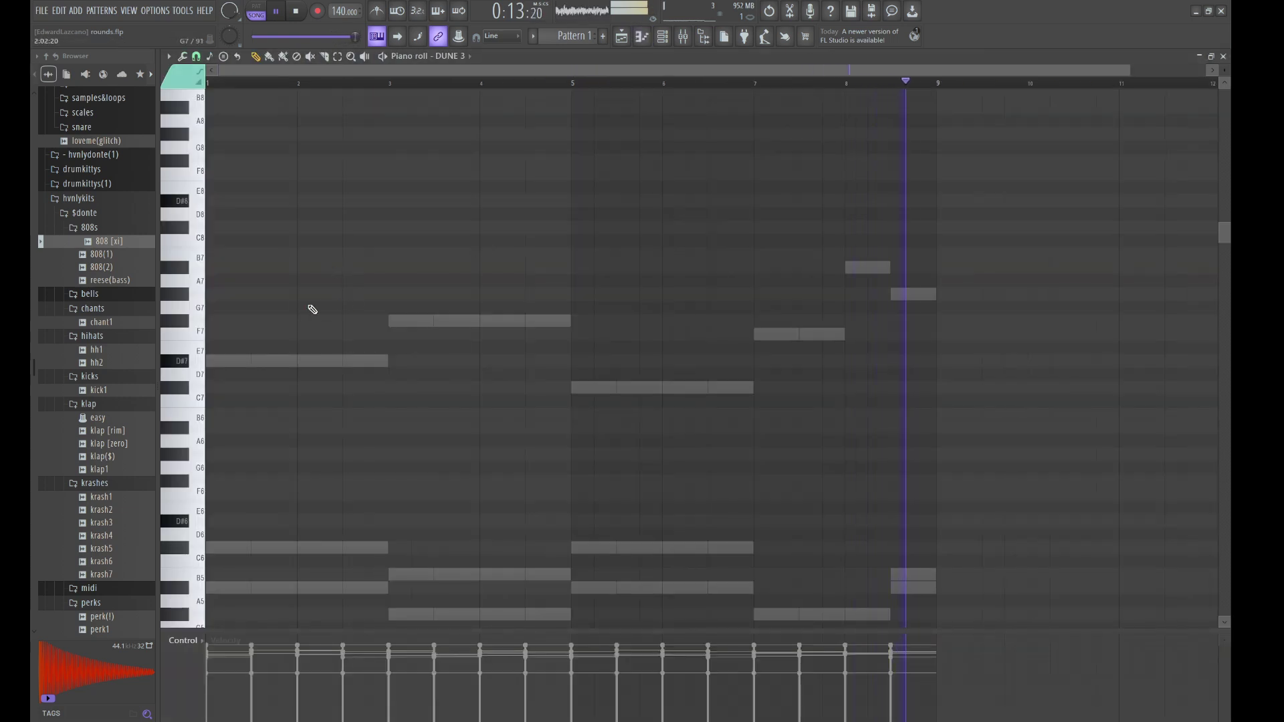
pyautogui.click(234, 294)
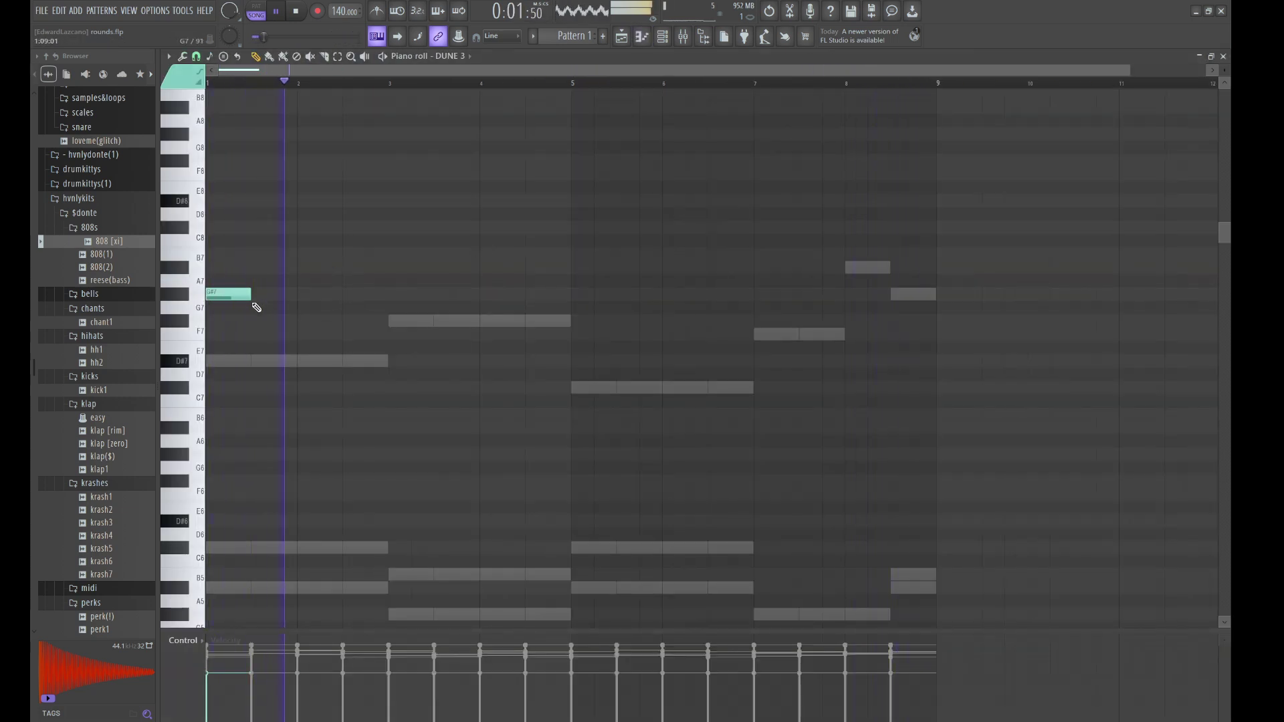
pyautogui.press('space')
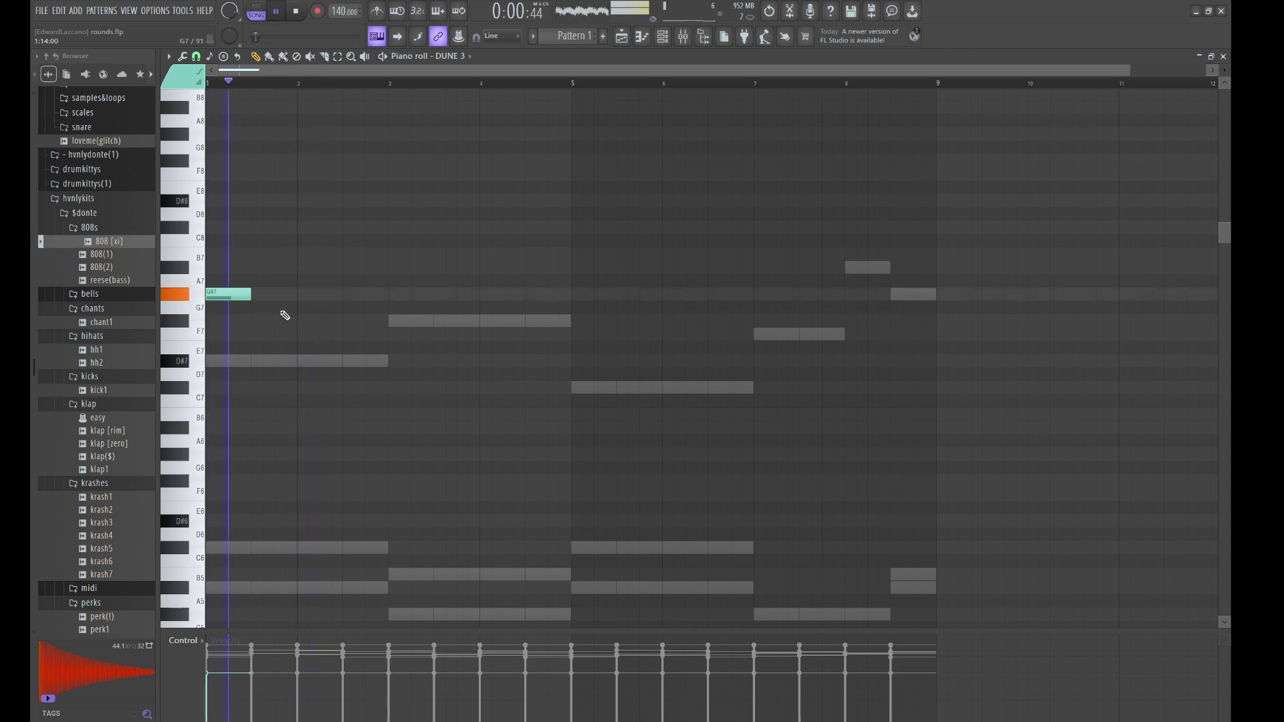
pyautogui.click(325, 334)
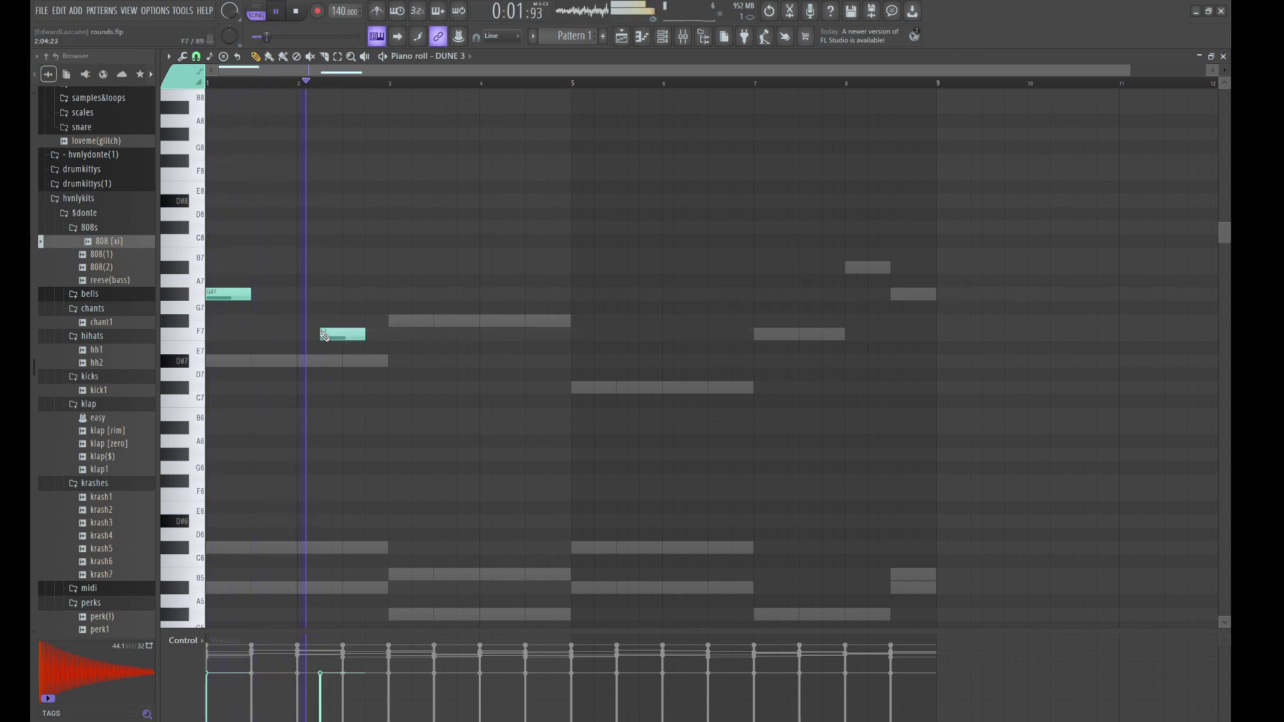
pyautogui.click(405, 364)
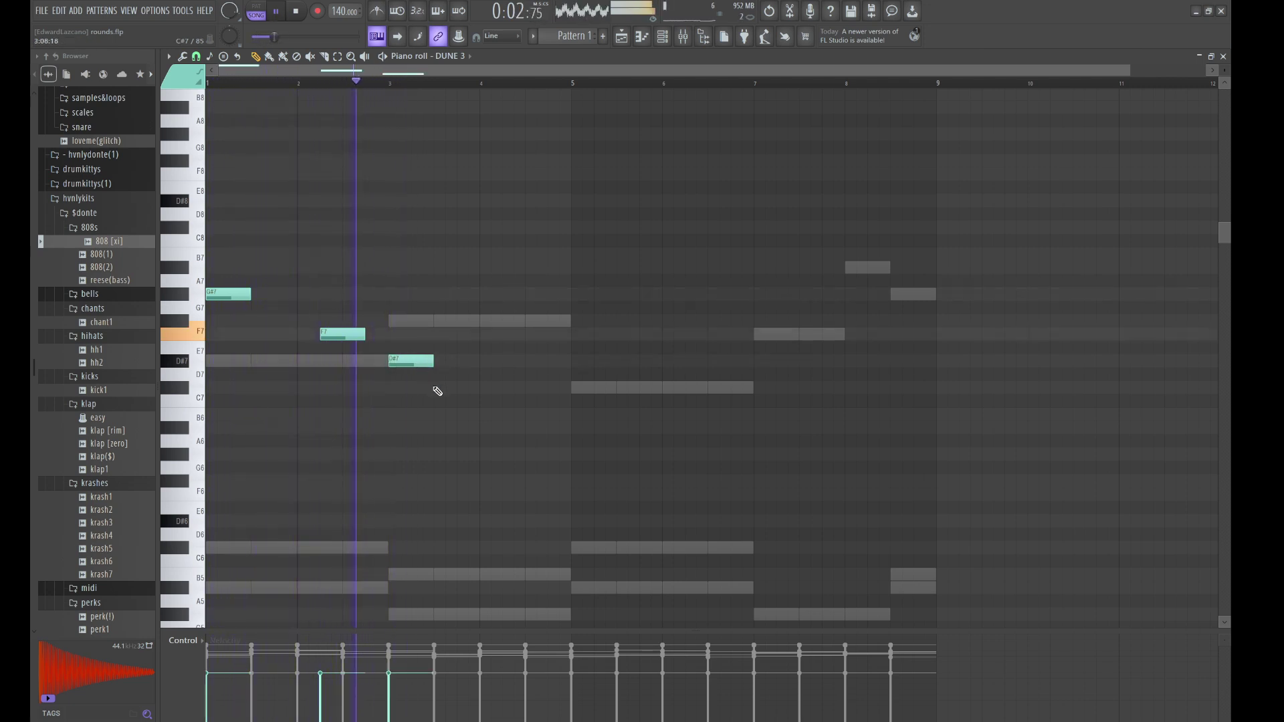
pyautogui.click(485, 389)
pyautogui.click(525, 429)
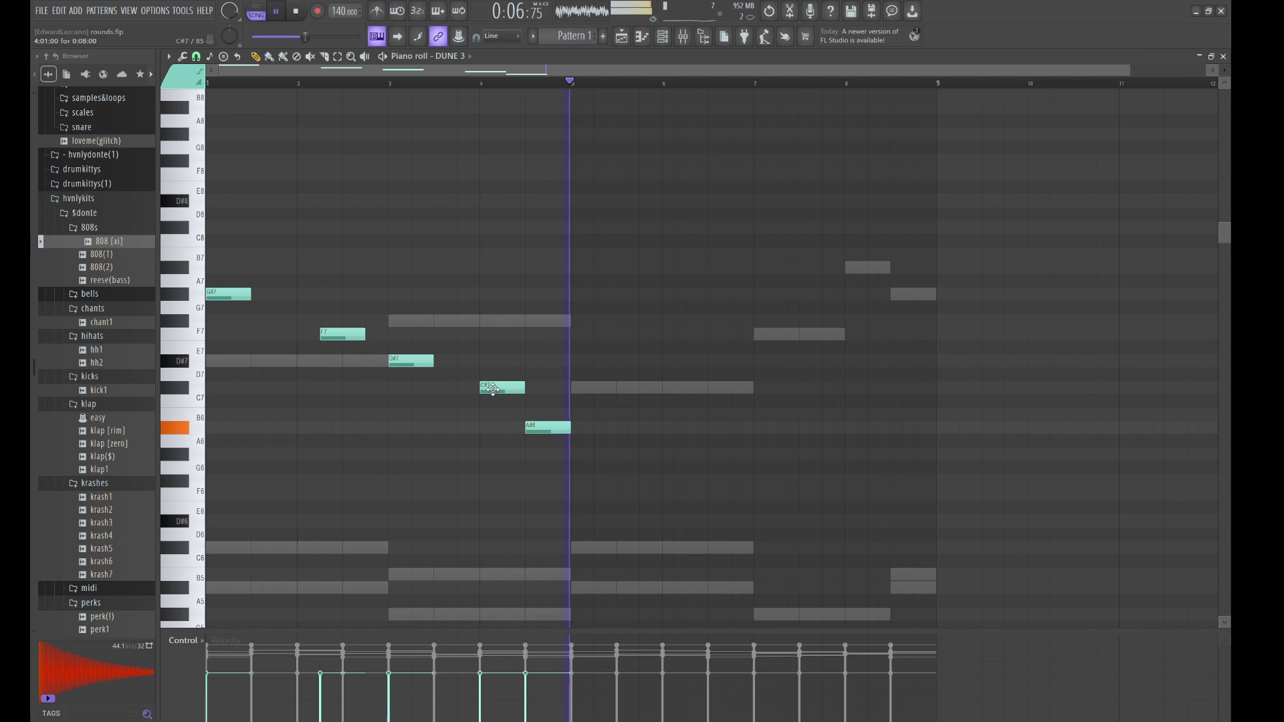
# Shorten the C#7 note in bar 4 to one beat starting on beat 2, and duplicate the four-bar melody into bars 5 to 8
pyautogui.moveTo(493, 389); pyautogui.dragTo(522, 388)
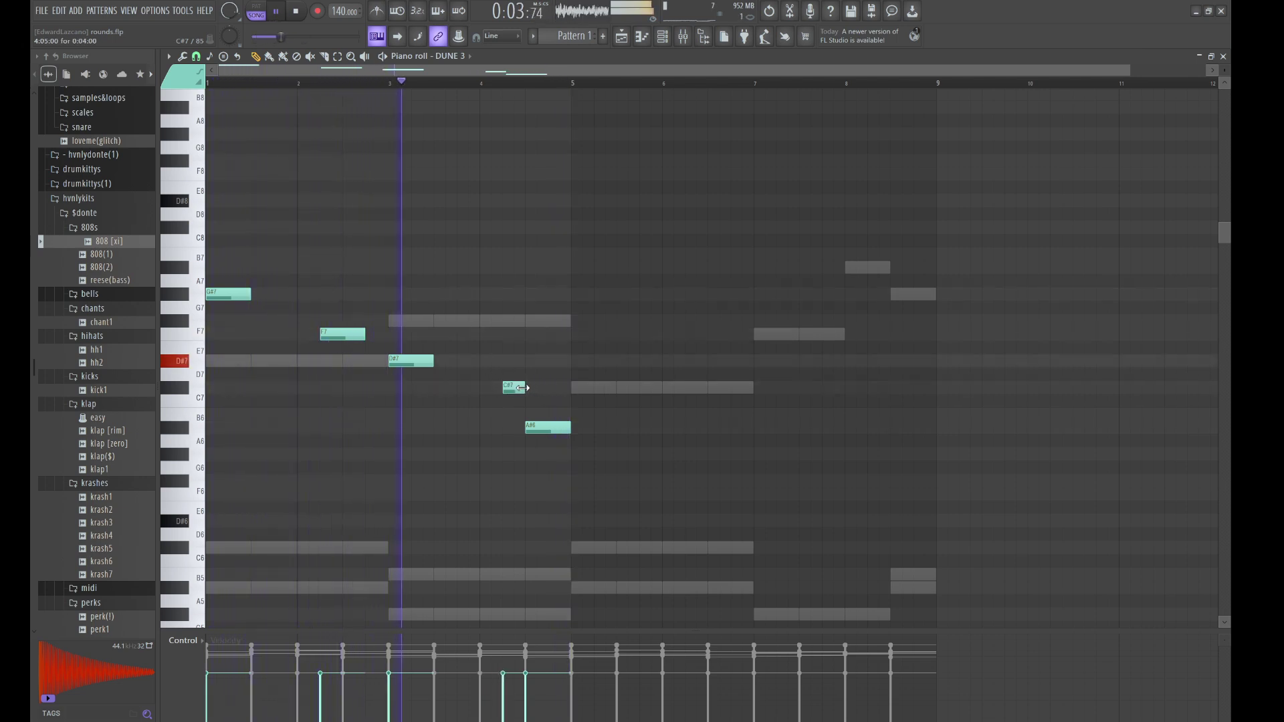
pyautogui.hotkey('ctrl', 'b')
pyautogui.click(592, 294)
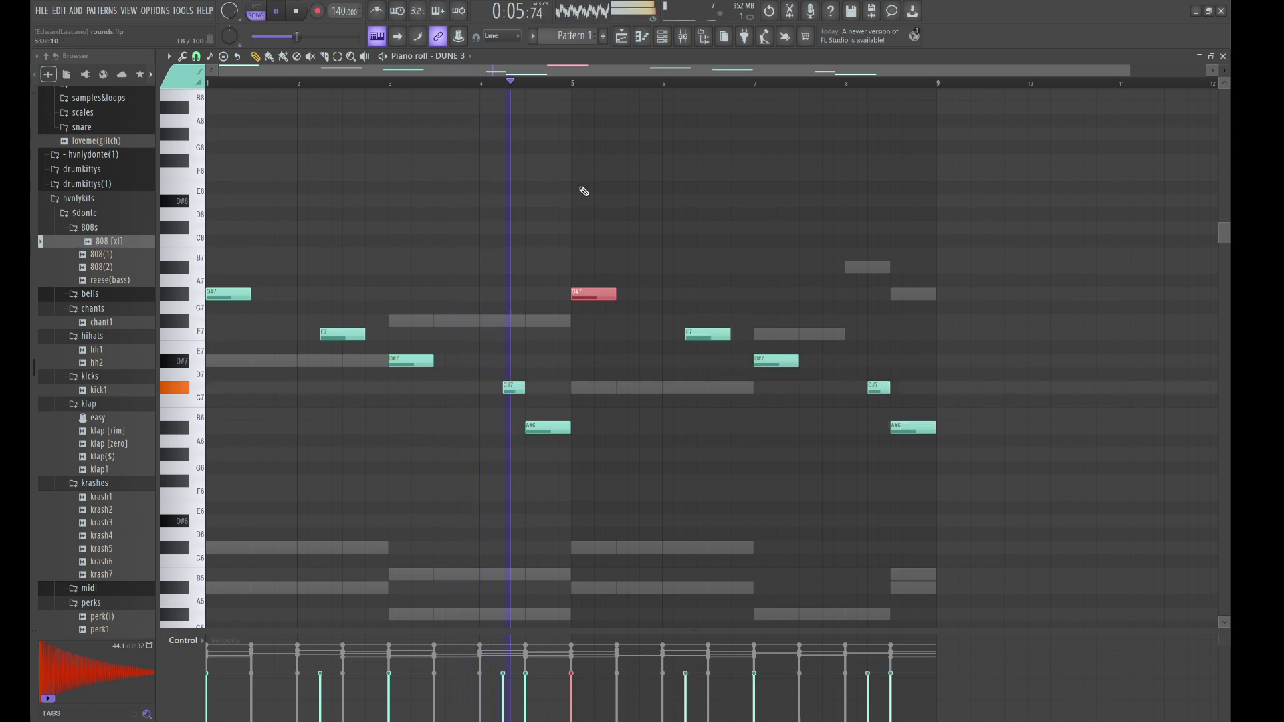
# Lower the first note of bar 5 to F#7, and lengthen the C#7 notes in bars 4 and 8 while shortening the A#6 notes after them
pyautogui.press('Down')
pyautogui.press('Down')
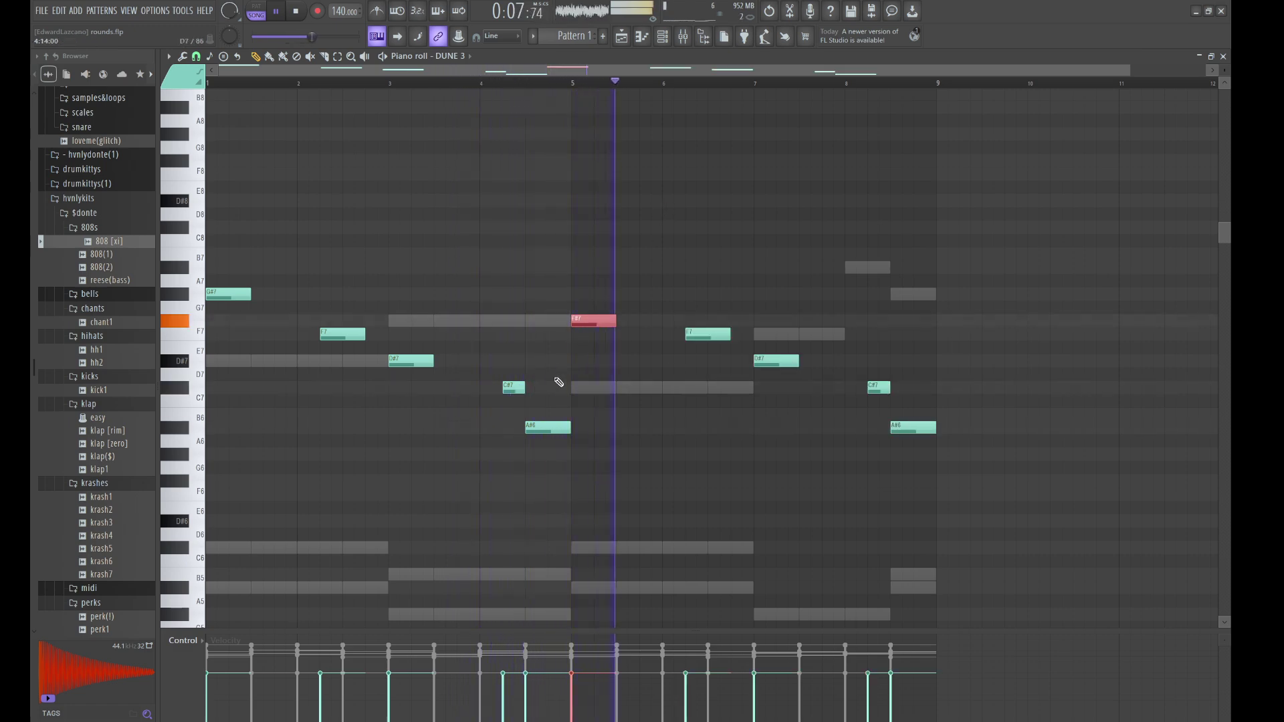
pyautogui.hotkey('ctrl', 'd')
pyautogui.moveTo(524, 387); pyautogui.dragTo(548, 391)
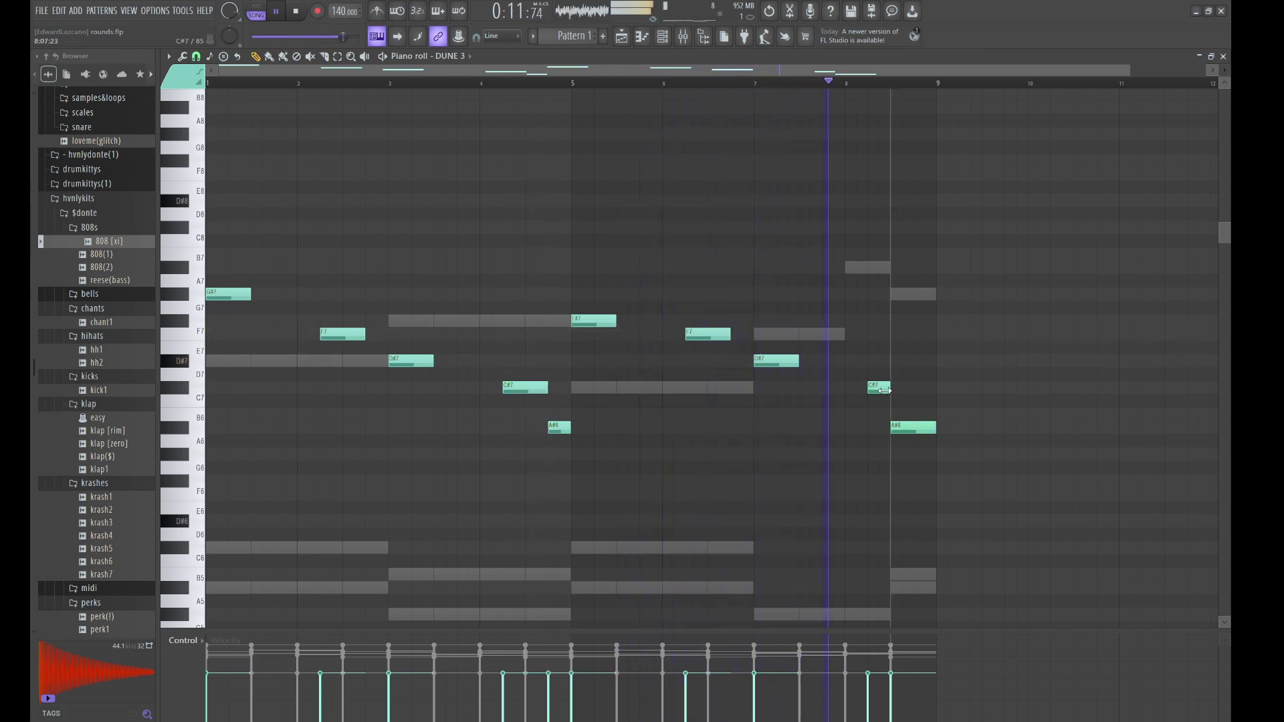
pyautogui.moveTo(888, 390); pyautogui.dragTo(907, 391)
# Raise the C#7 note in bar 8 to F#7 and the final A#6 note to B6
pyautogui.keyDown('ctrl'); pyautogui.click(888, 391); pyautogui.keyUp('ctrl')
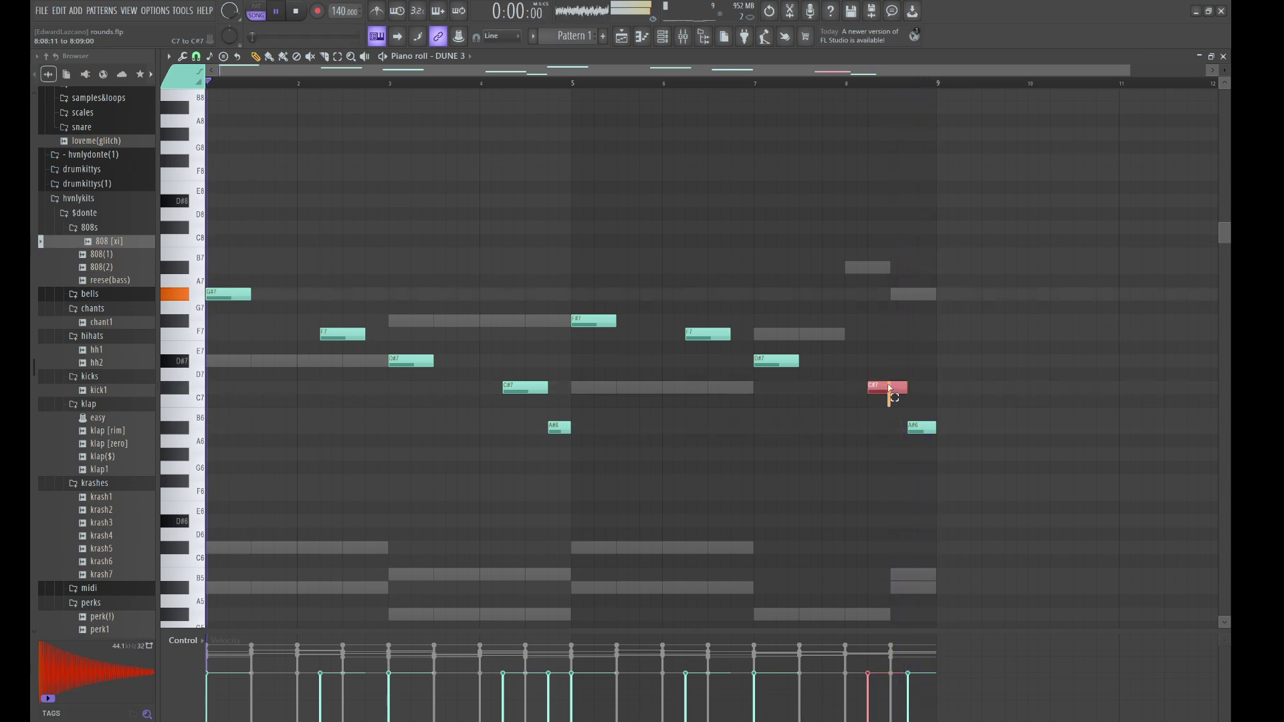
pyautogui.hotkey('shift', 'Up')
pyautogui.hotkey('shift', 'Up')
pyautogui.hotkey('shift', 'Up')
pyautogui.hotkey('shift', 'Up')
pyautogui.hotkey('shift', 'Up')
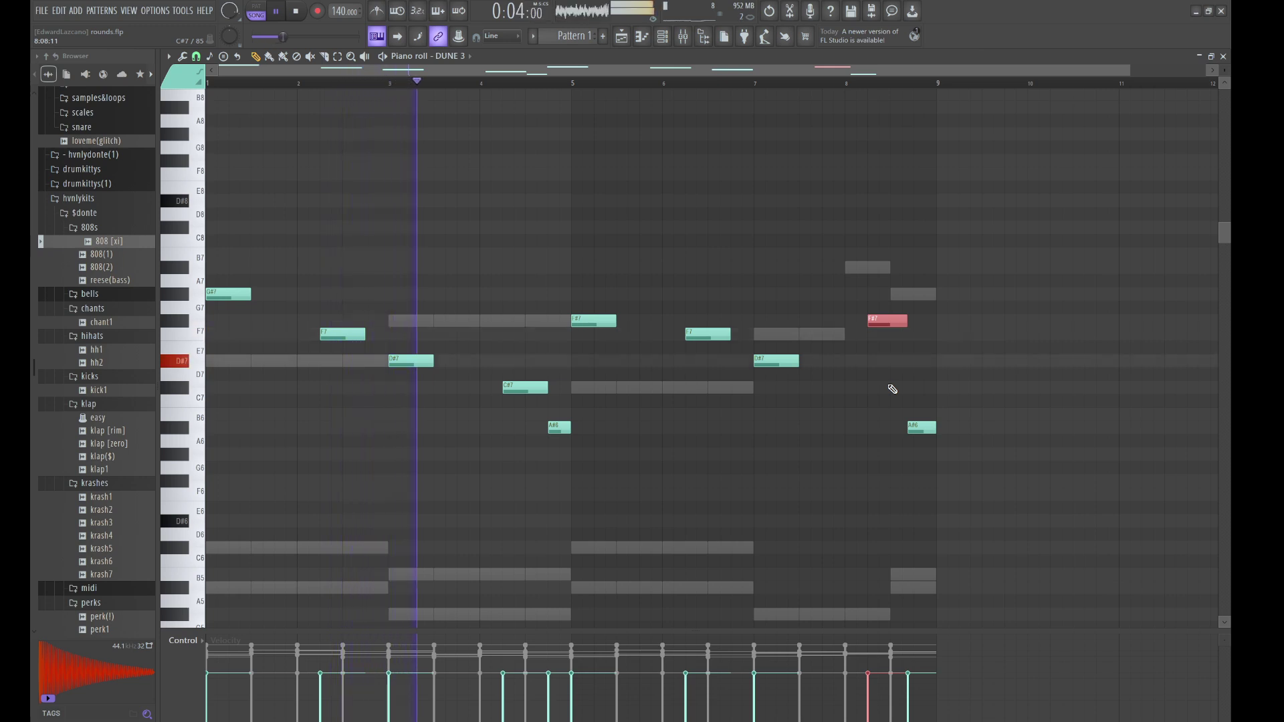
pyautogui.keyDown('ctrl'); pyautogui.click(922, 428); pyautogui.keyUp('ctrl')
pyautogui.hotkey('shift', 'Up')
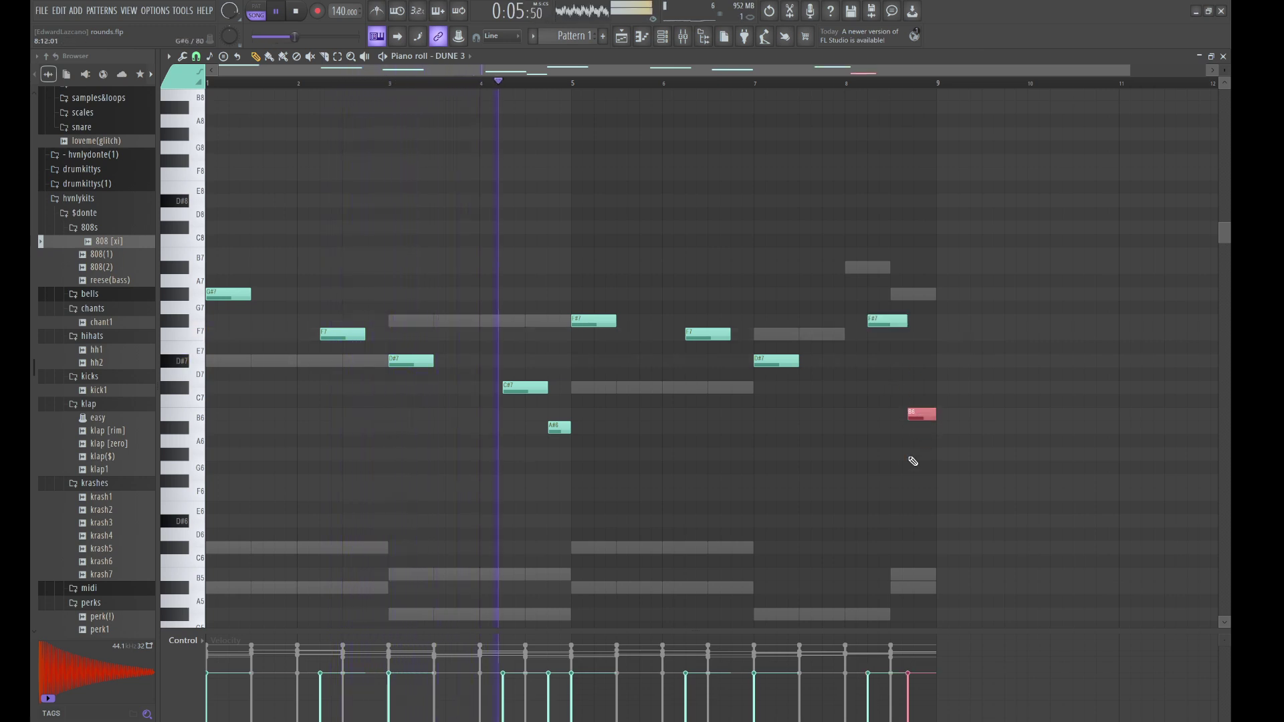
pyautogui.keyDown('ctrl'); pyautogui.click(777, 351); pyautogui.keyUp('ctrl')
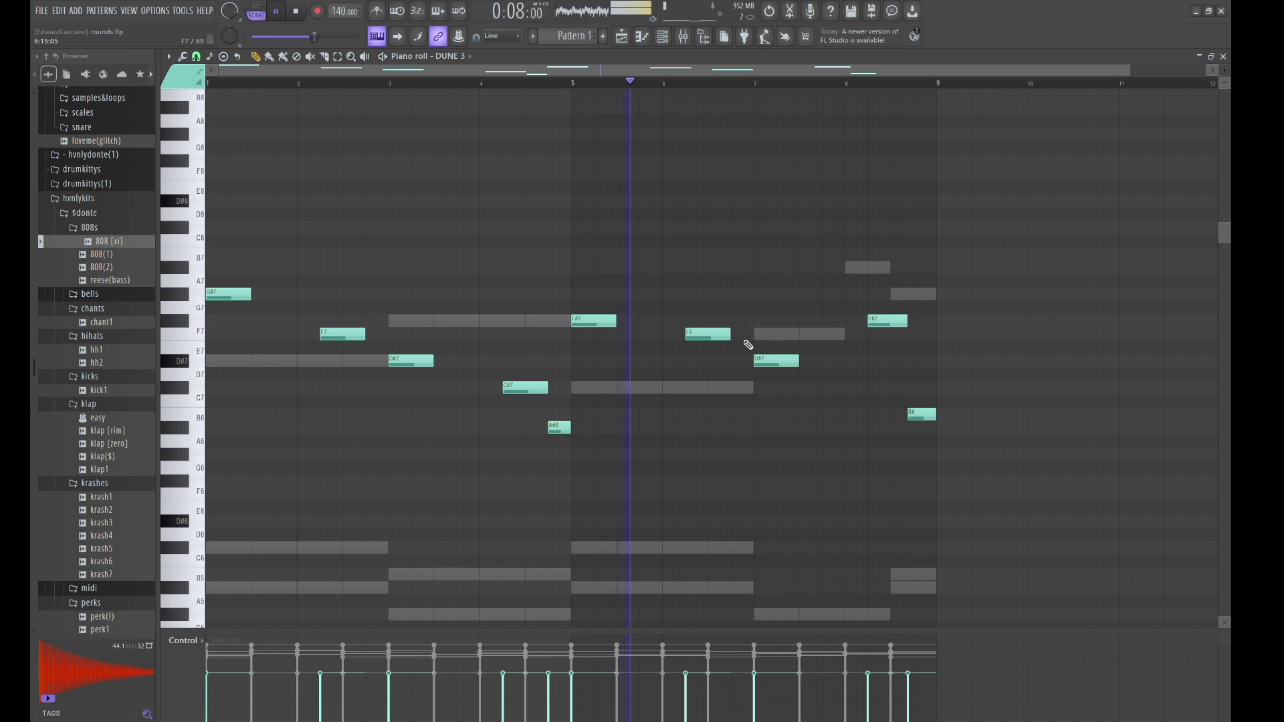
# Raise the F7 note in bar 6 to A#7 and restart playback to hear the melody
pyautogui.keyDown('ctrl'); pyautogui.click(712, 334); pyautogui.keyUp('ctrl')
pyautogui.hotkey('shift', 'Up')
pyautogui.hotkey('shift', 'Up')
pyautogui.hotkey('shift', 'Up')
pyautogui.hotkey('shift', 'Up')
pyautogui.hotkey('shift', 'Up')
pyautogui.press('space')
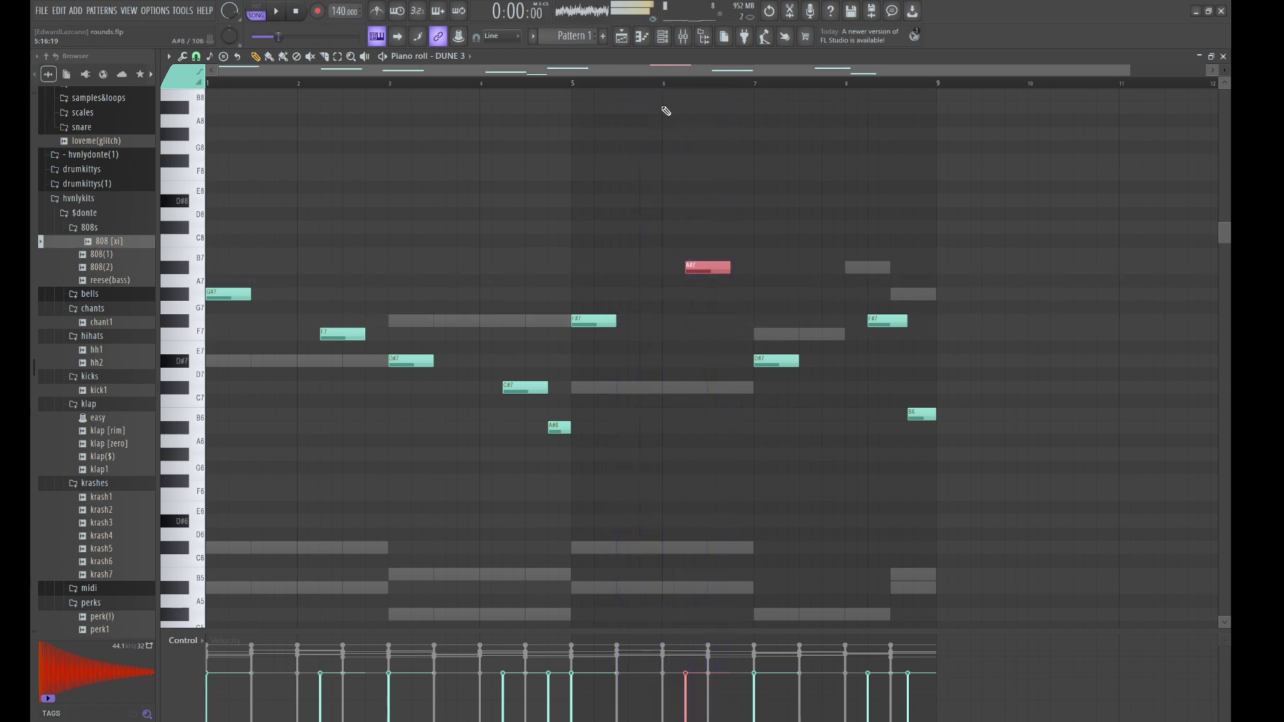
pyautogui.press('space')
pyautogui.click(558, 84)
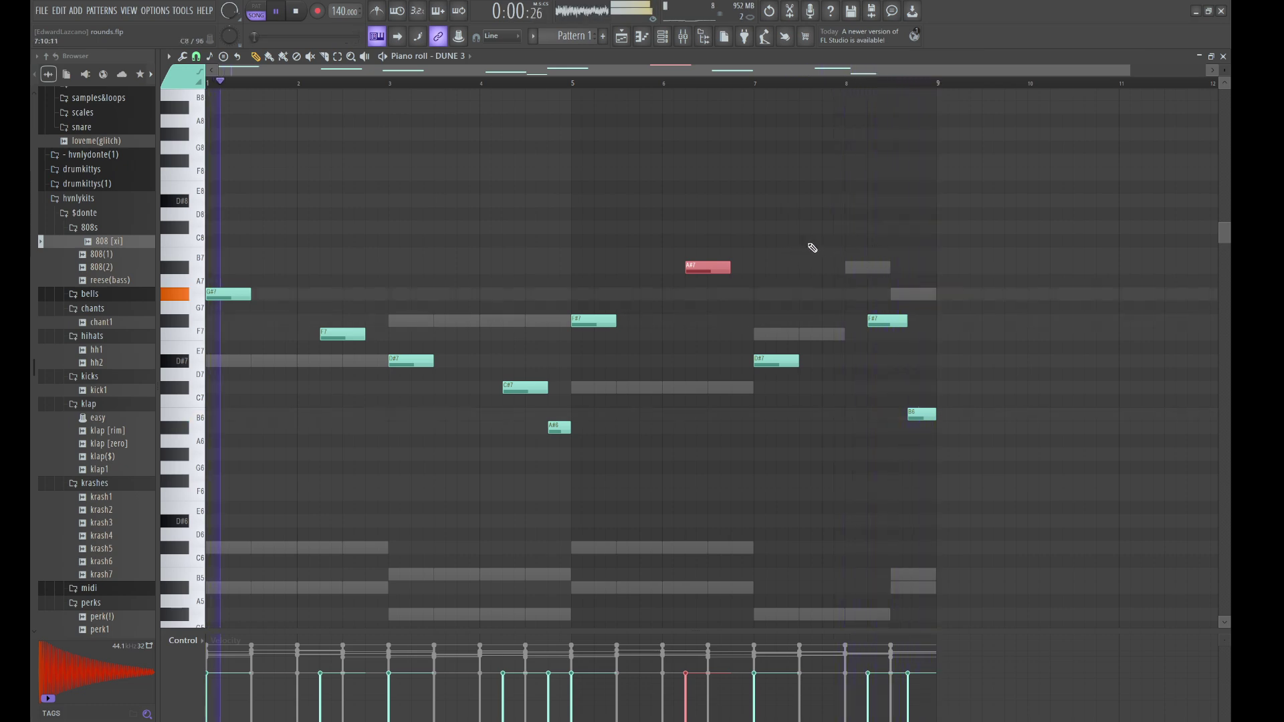
# Raise the bar 6 note one more semitone to B7
pyautogui.keyDown('ctrl'); pyautogui.click(732, 222); pyautogui.keyUp('ctrl')
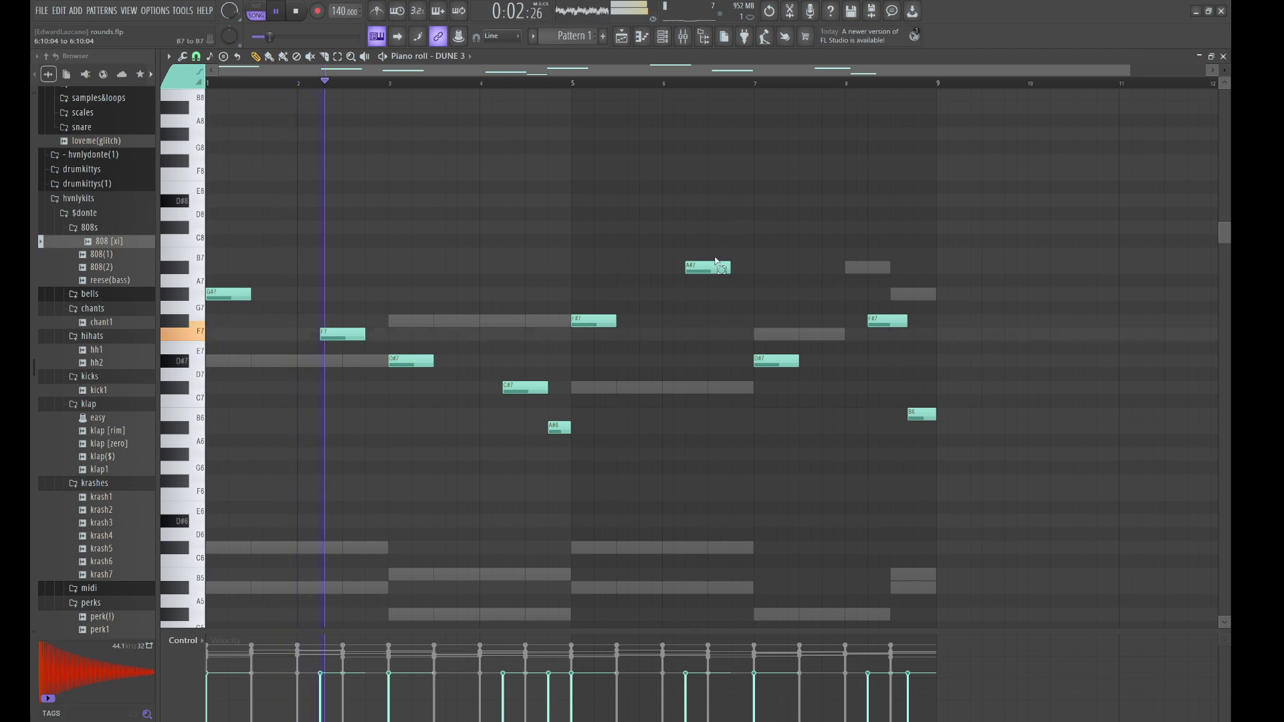
pyautogui.keyDown('ctrl'); pyautogui.moveTo(714, 261); pyautogui.dragTo(713, 278); pyautogui.keyUp('ctrl')
pyautogui.hotkey('shift', 'Up')
pyautogui.hotkey('ctrl', 'd')
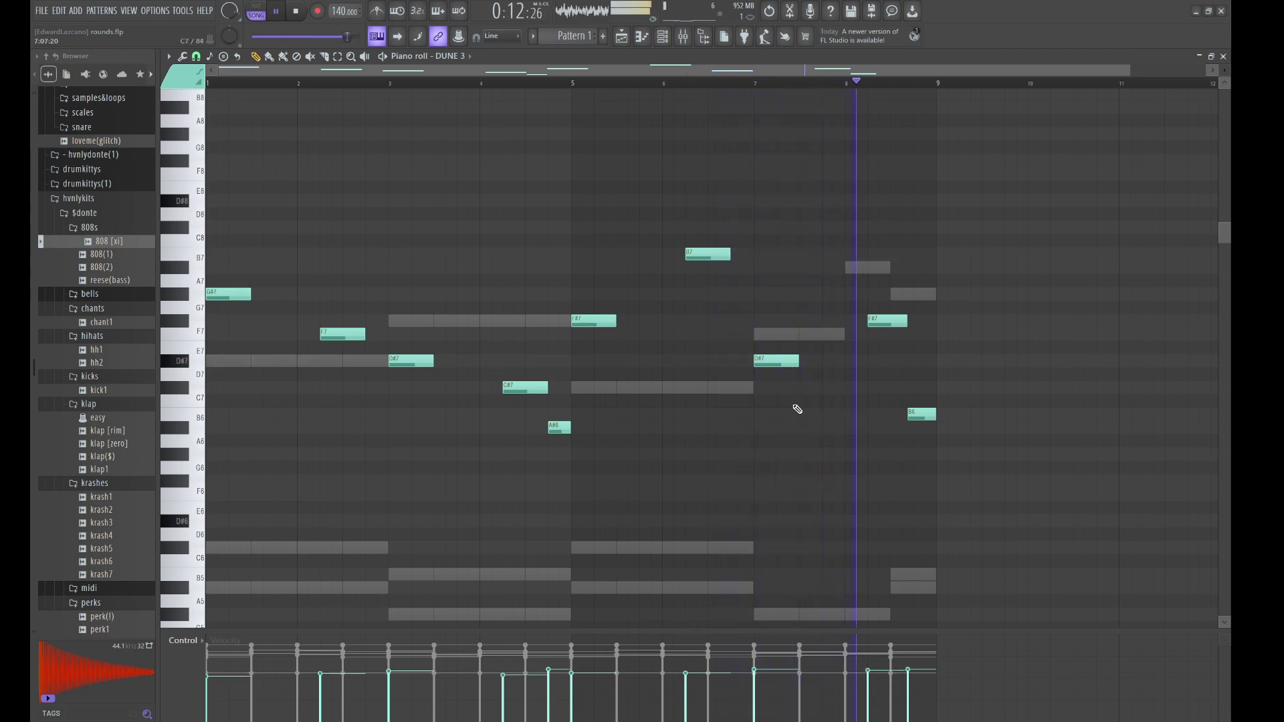
# Raise the D#7 note at the start of bar 7 to A#7
pyautogui.moveTo(794, 406); pyautogui.dragTo(773, 333)
pyautogui.hotkey('shift', 'Up')
pyautogui.hotkey('shift', 'Up')
pyautogui.hotkey('shift', 'Up')
pyautogui.hotkey('shift', 'Up')
pyautogui.hotkey('shift', 'Up')
pyautogui.hotkey('shift', 'Up')
pyautogui.hotkey('shift', 'Up')
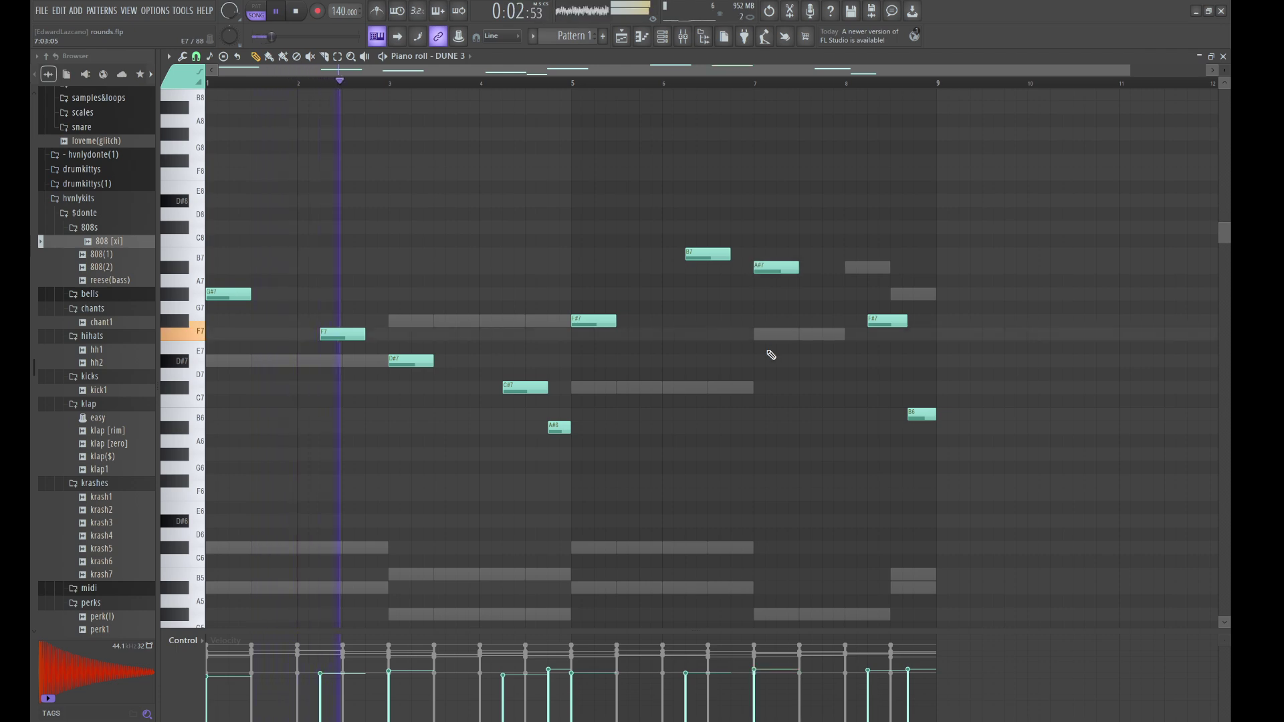
# Paste a copy of the DUNE 3 melody into the second Sampler channel
pyautogui.click(662, 36)
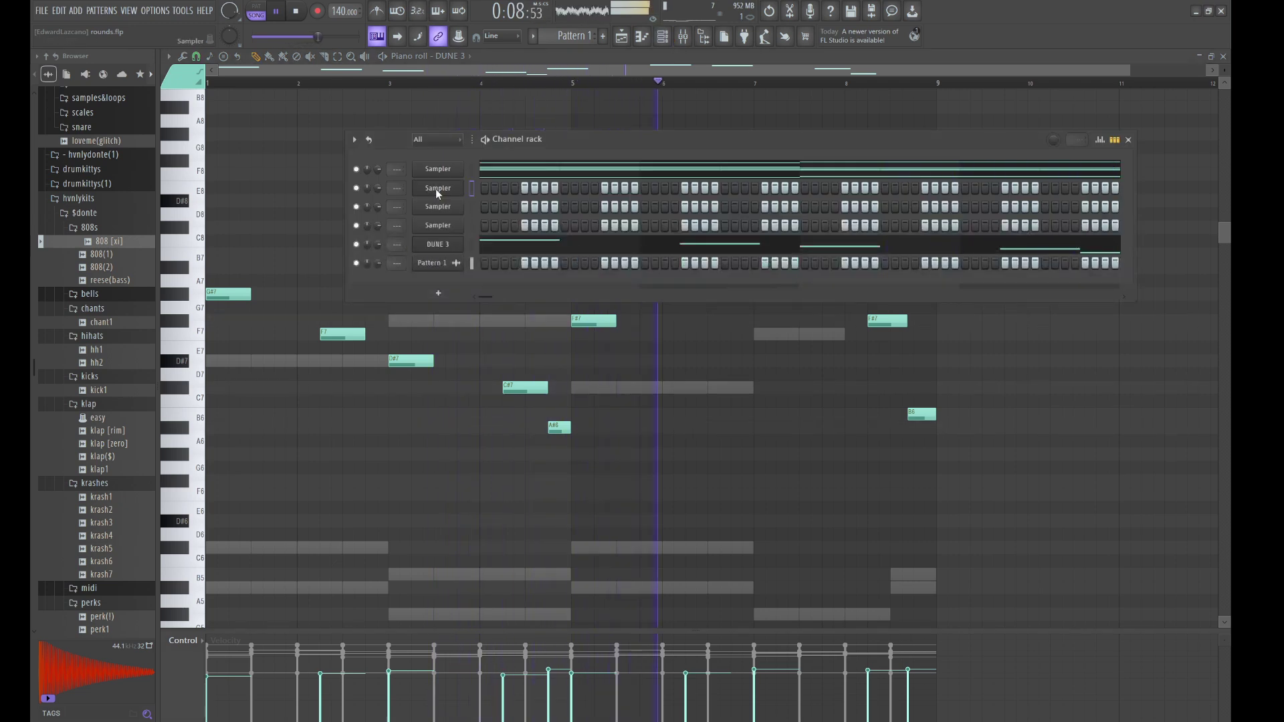
pyautogui.click(471, 189)
pyautogui.hotkey('ctrl', 'v')
pyautogui.press('F6')
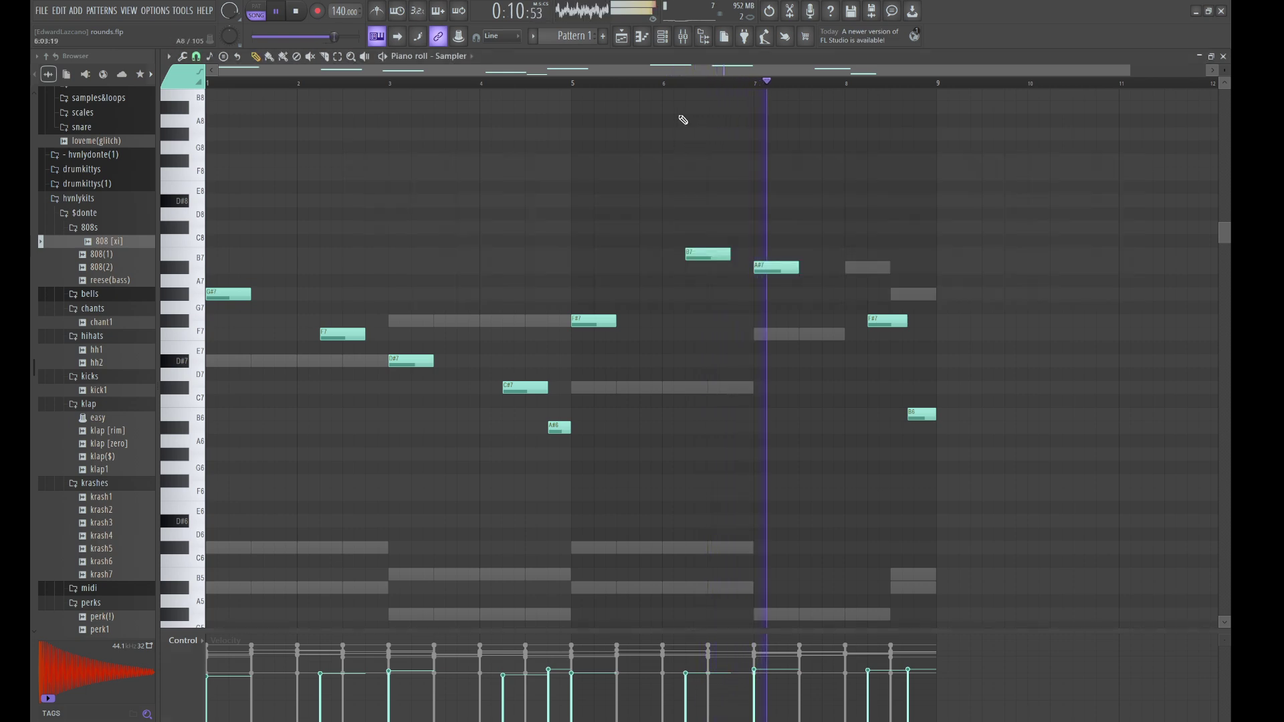
# Render the DUNE 3 melody as a new audio clip and place the clip at the start of Track 2 in the playlist
pyautogui.click(667, 42)
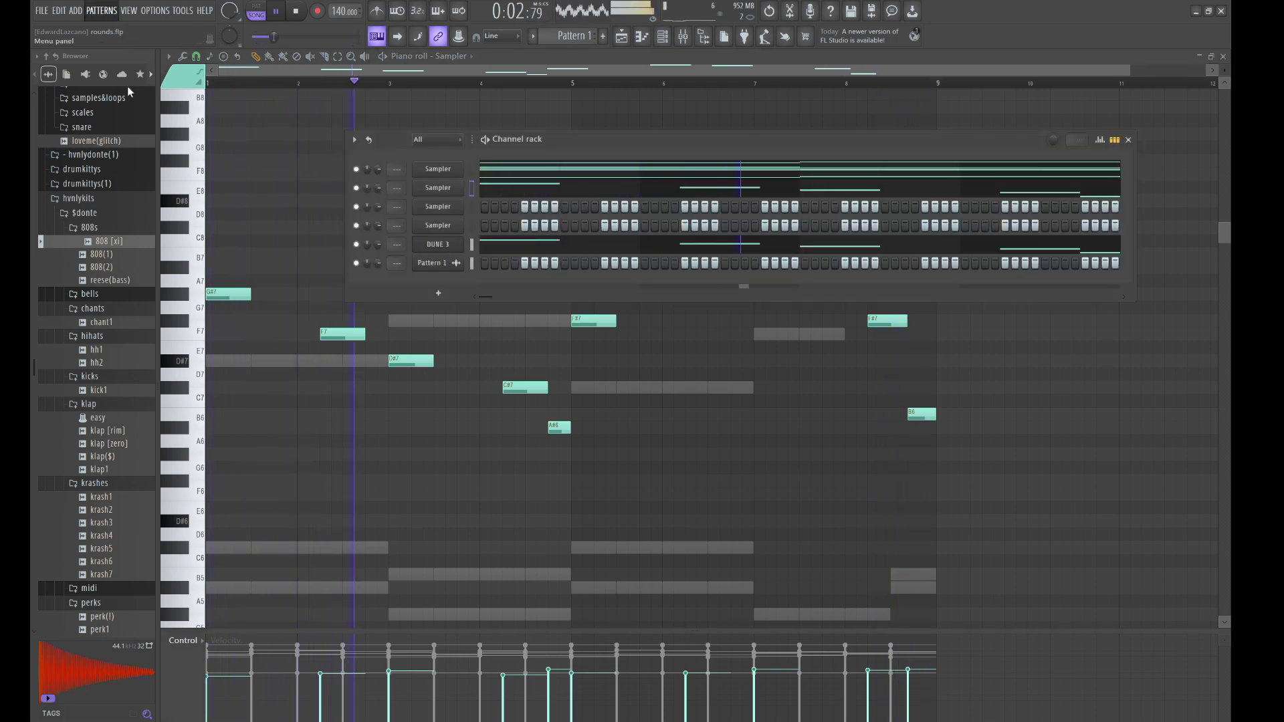
pyautogui.press('space')
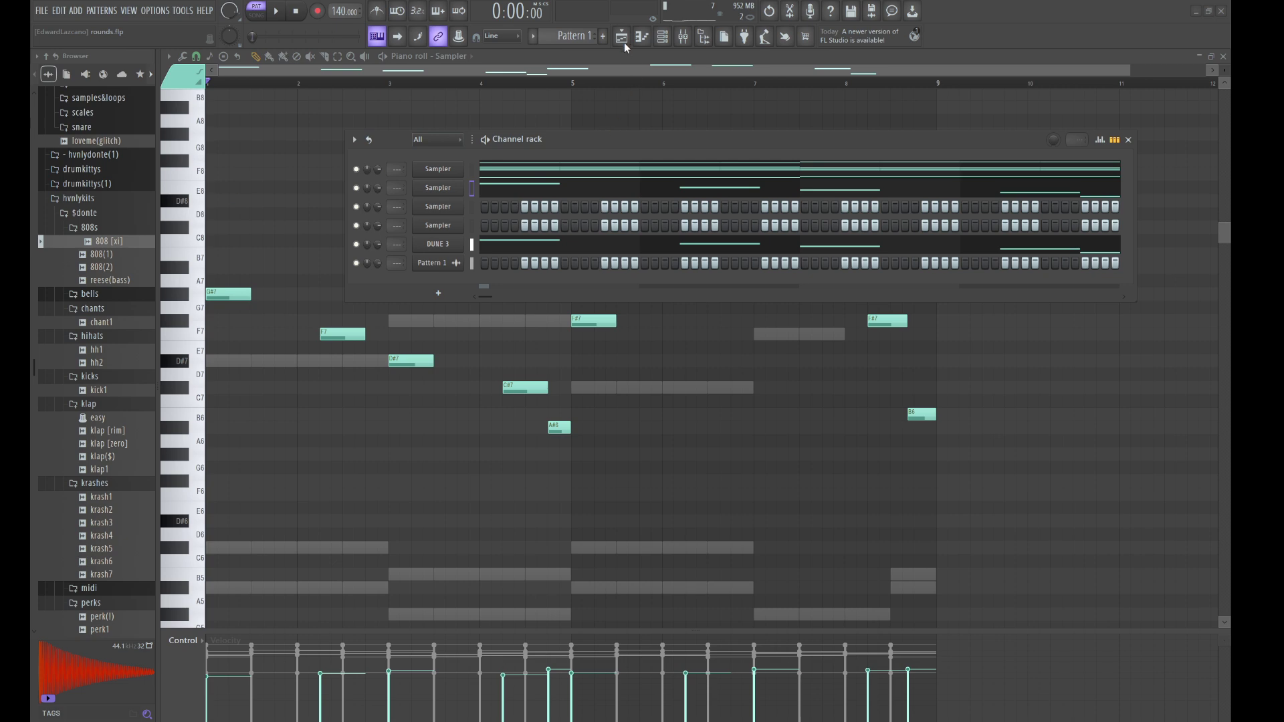
pyautogui.click(624, 38)
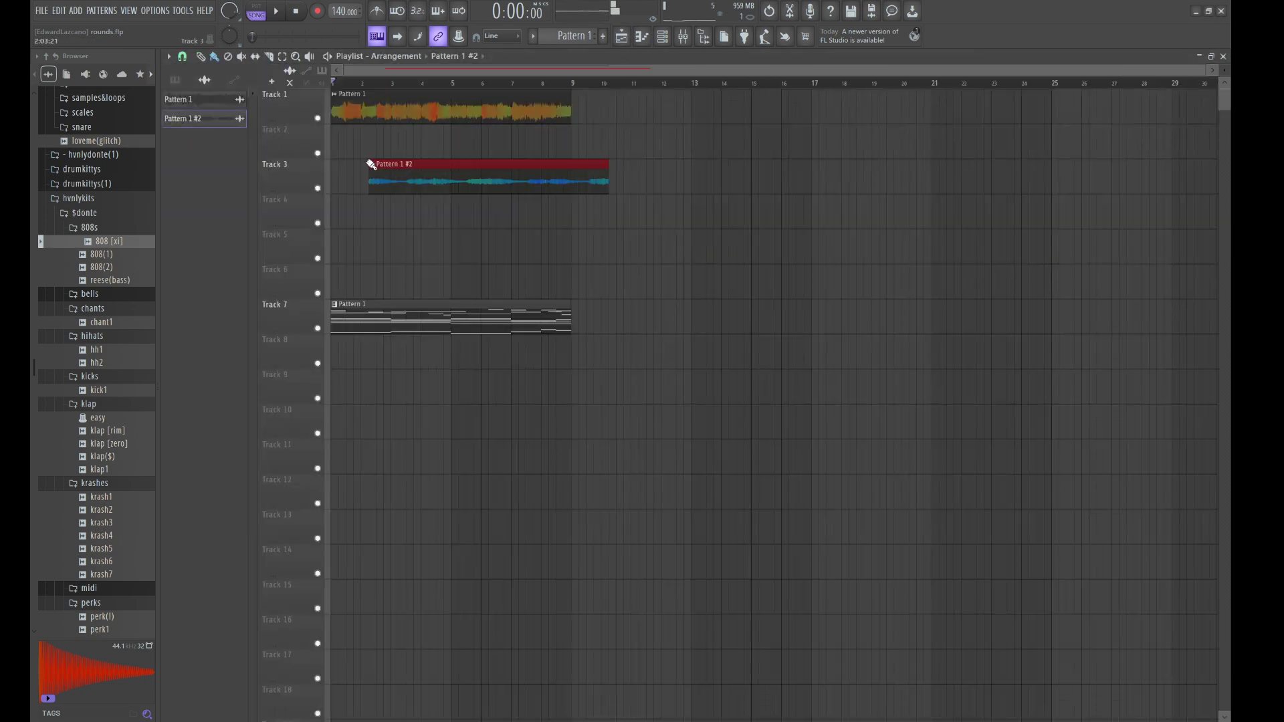
pyautogui.moveTo(371, 164); pyautogui.dragTo(359, 127)
pyautogui.doubleClick(380, 148)
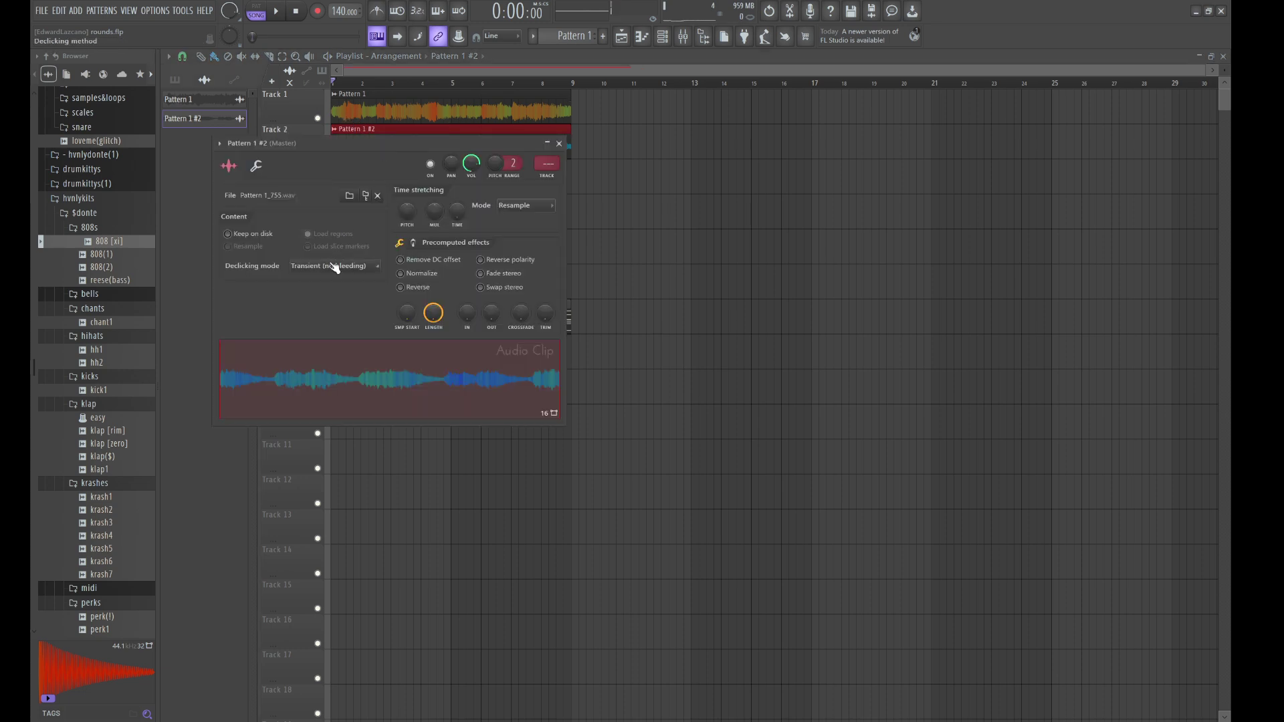
pyautogui.press('Escape')
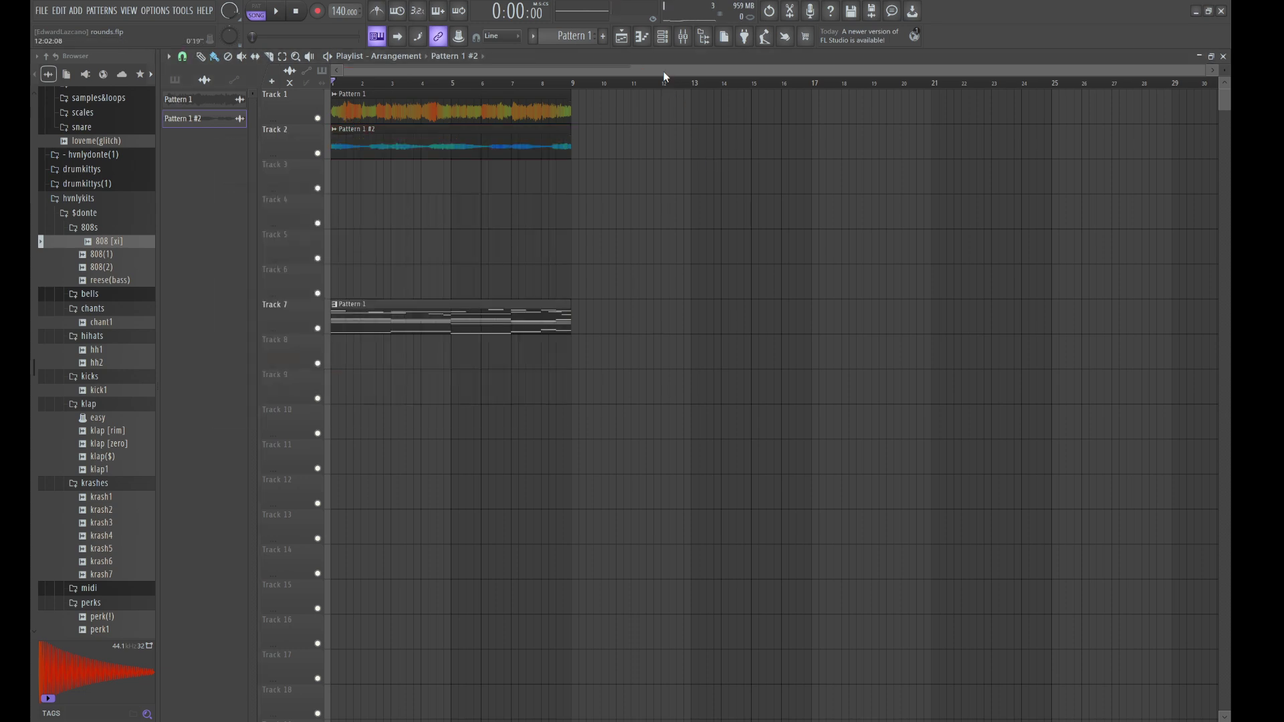
# Cut the notes from the DUNE 3 channel and play the arrangement
pyautogui.click(662, 36)
pyautogui.click(442, 140)
pyautogui.click(455, 156)
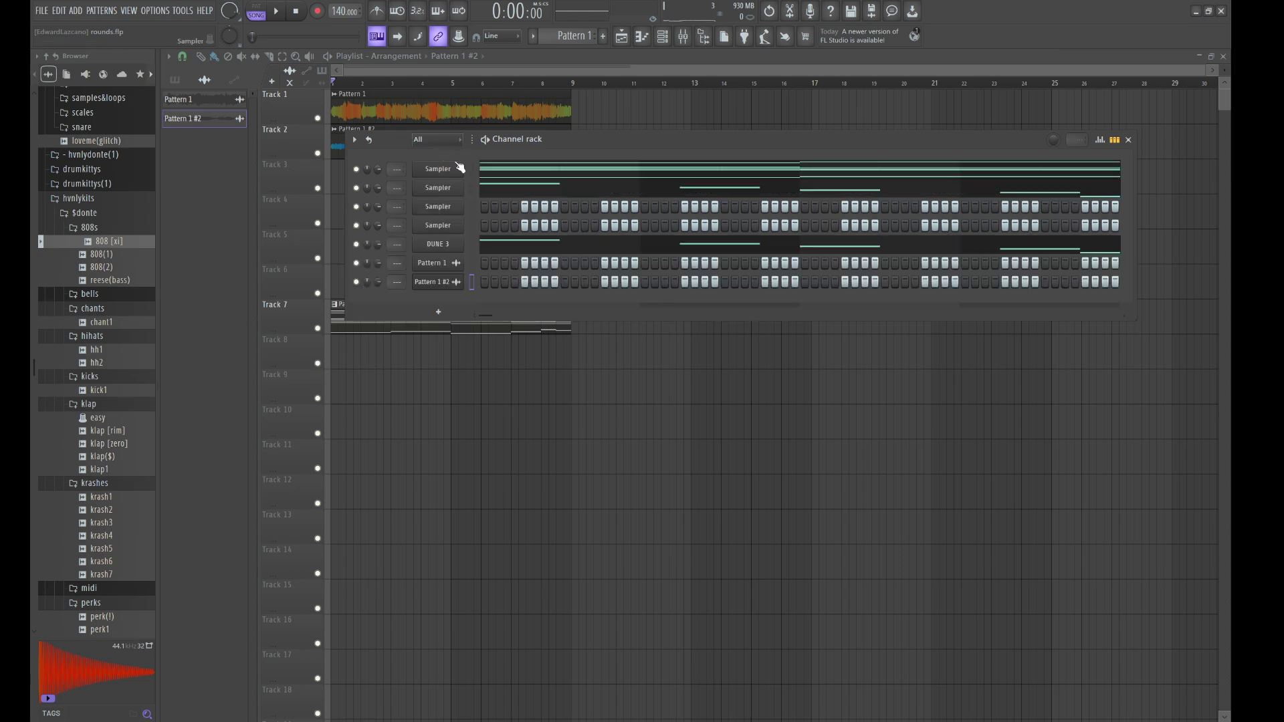
pyautogui.hotkey('ctrl', 'x')
pyautogui.press('space')
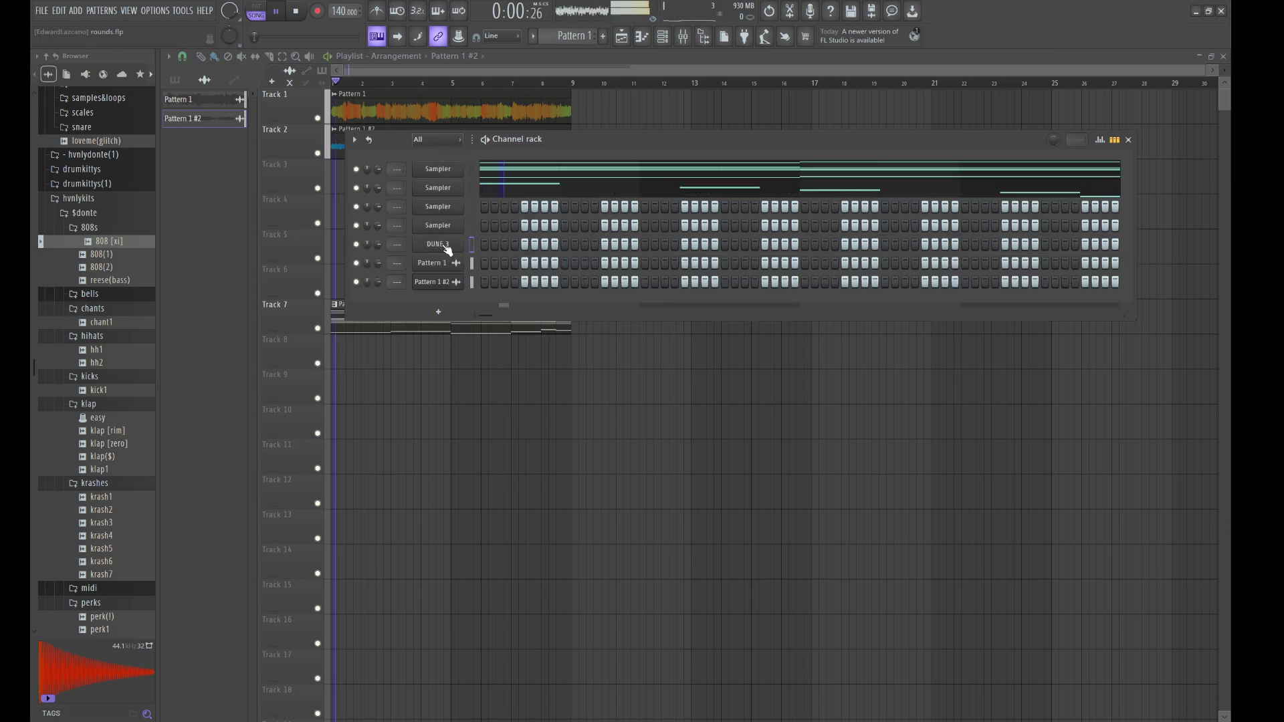
# Load the preset 001: Additive Drawbars IW in DUNE 3
pyautogui.click(443, 245)
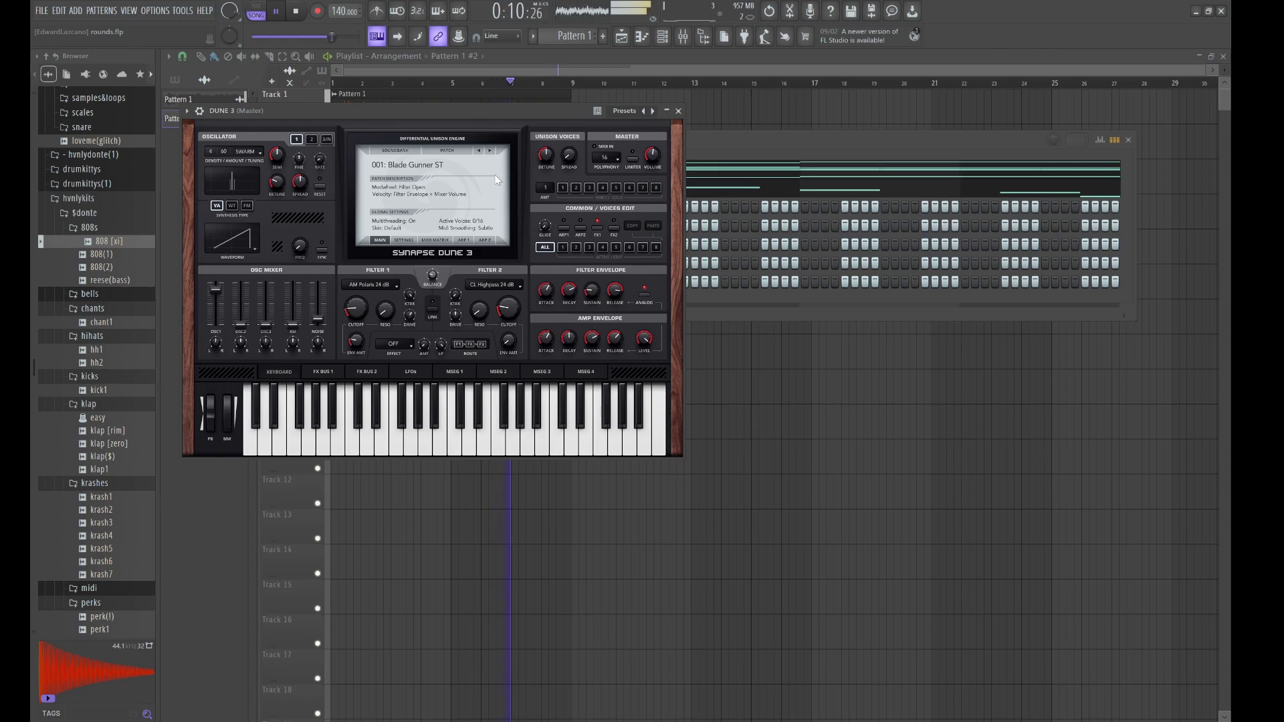
pyautogui.click(505, 224)
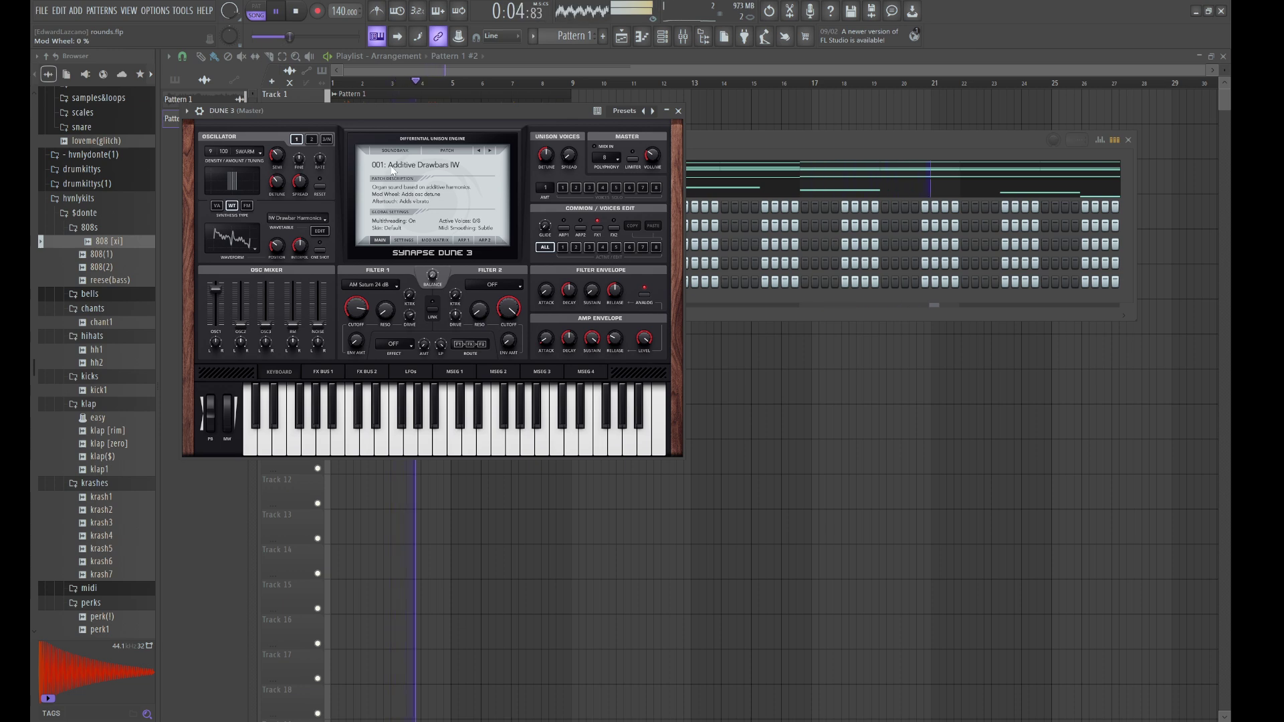
pyautogui.click(716, 163)
# Draw a one-beat F#7 note at the start of bar 1 for DUNE 3 and lower it an octave to F#6
pyautogui.press('F7')
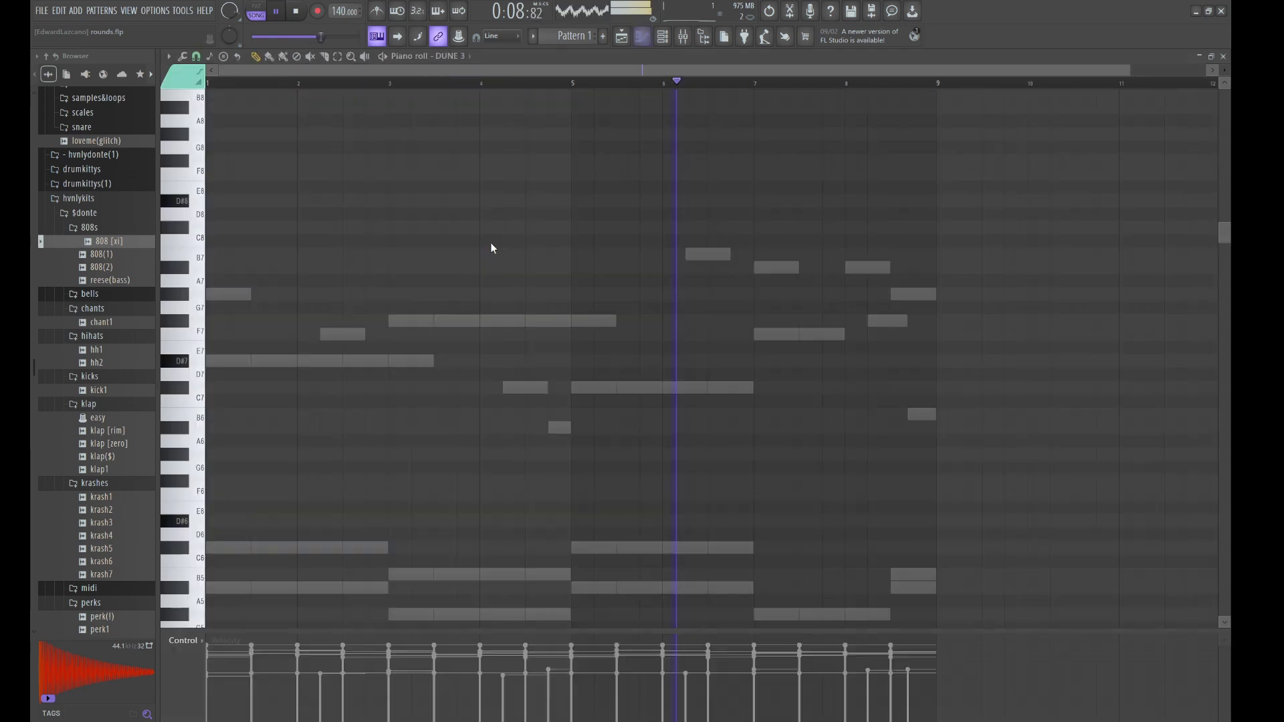
pyautogui.moveTo(242, 321); pyautogui.dragTo(224, 321)
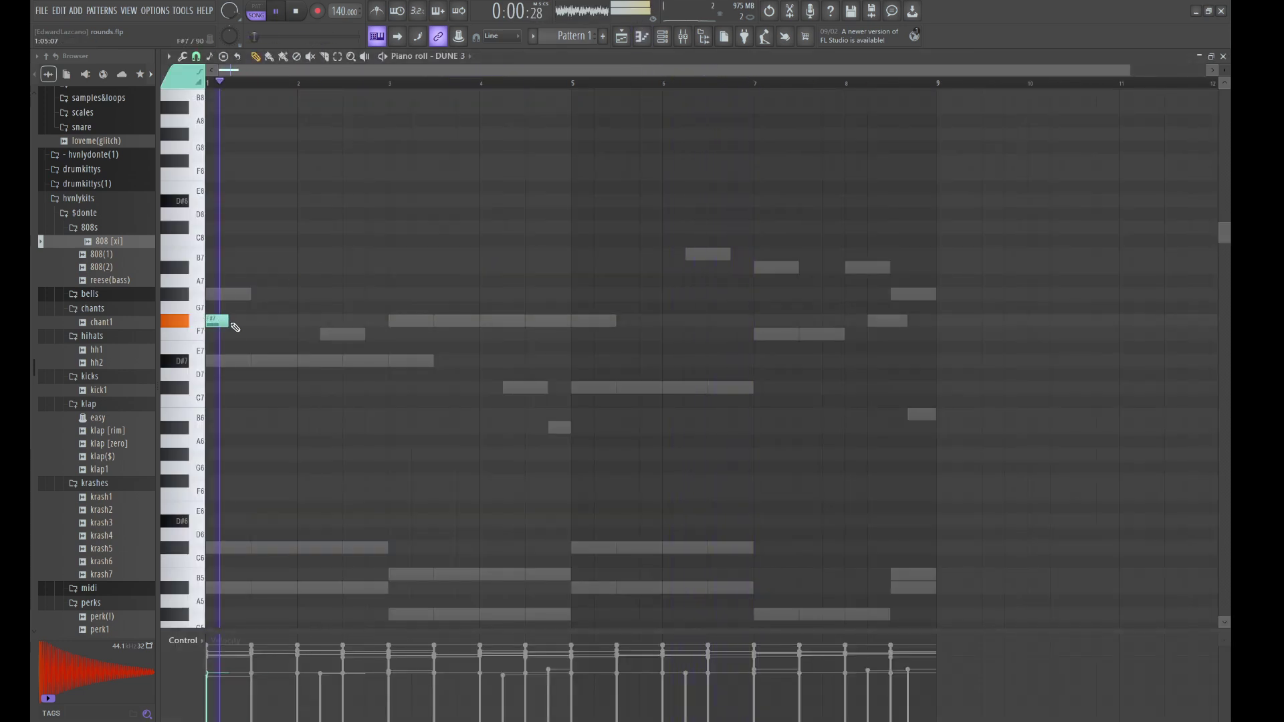
pyautogui.press('space')
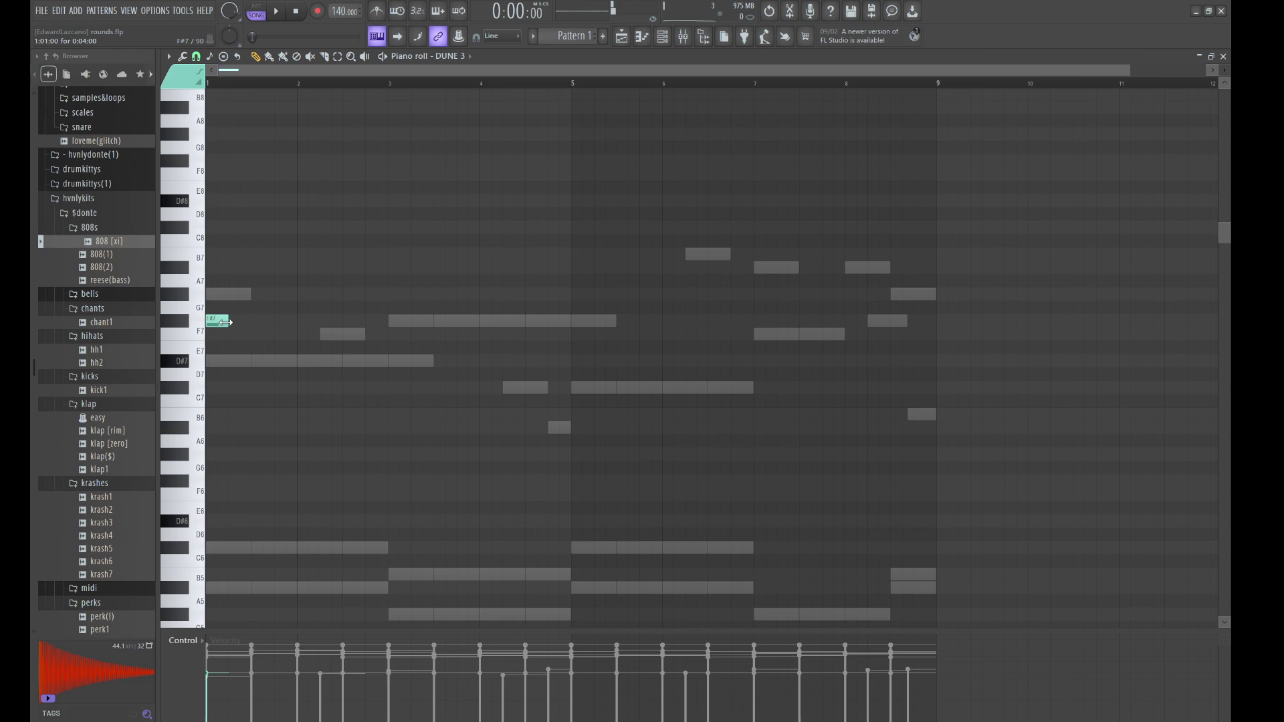
pyautogui.hotkey('ctrl', 'Down')
pyautogui.press('space')
pyautogui.click(272, 361)
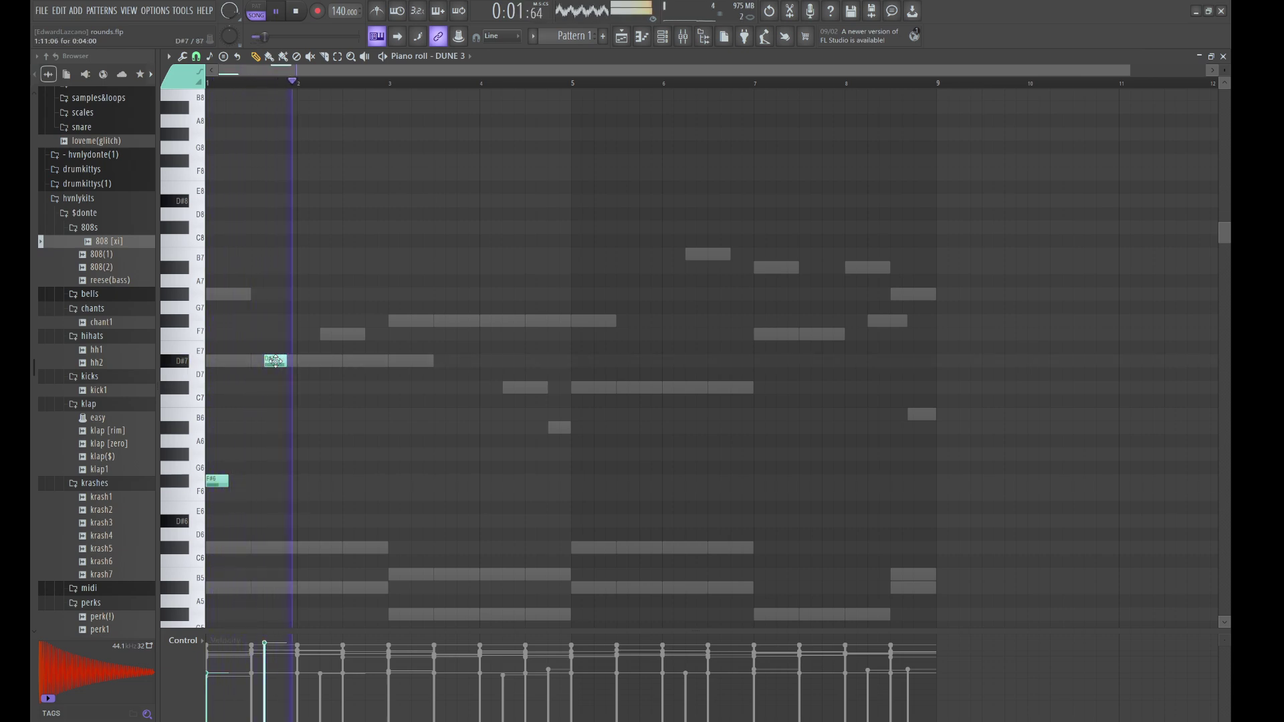
pyautogui.rightClick(275, 361)
pyautogui.moveTo(215, 594); pyautogui.dragTo(226, 434)
pyautogui.press('space')
pyautogui.press('space')
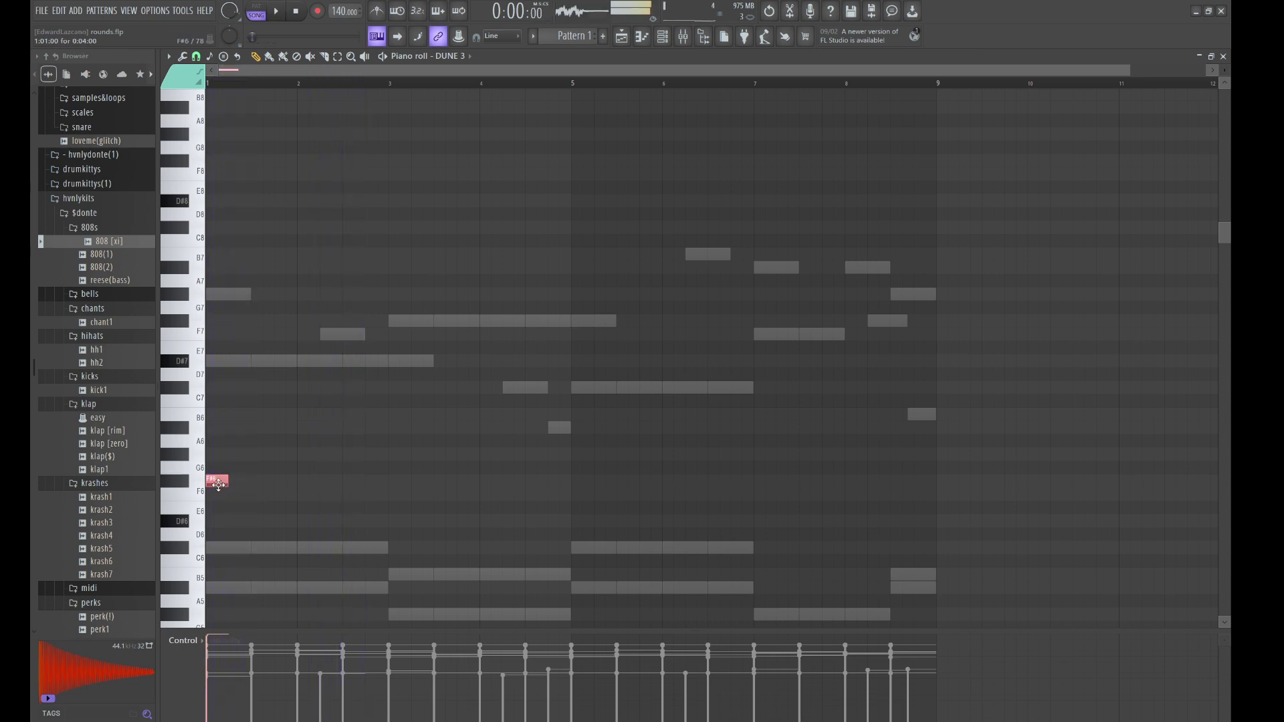
pyautogui.moveTo(218, 501); pyautogui.dragTo(219, 487)
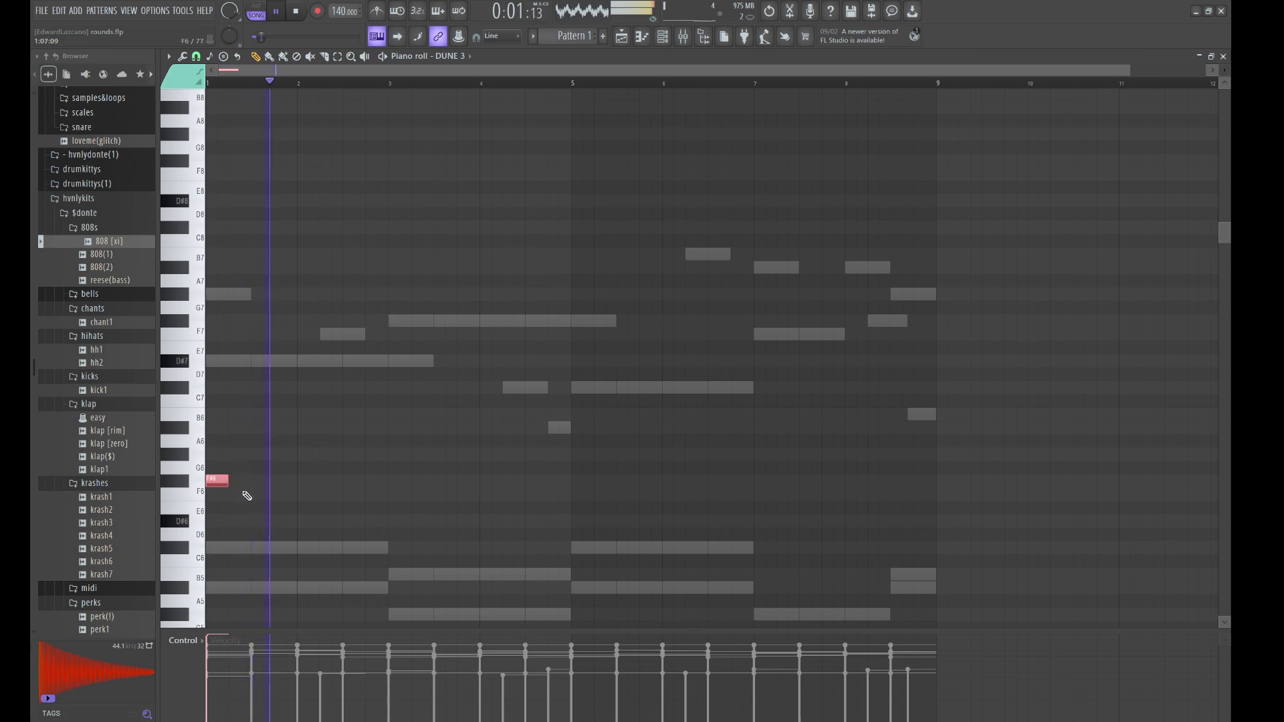
# Add one-beat notes: F6 on beat 4 of bars 1 and 3, F#6 at the start of bar 3, and G#6 on beat 3 of bar 4
pyautogui.click(285, 494)
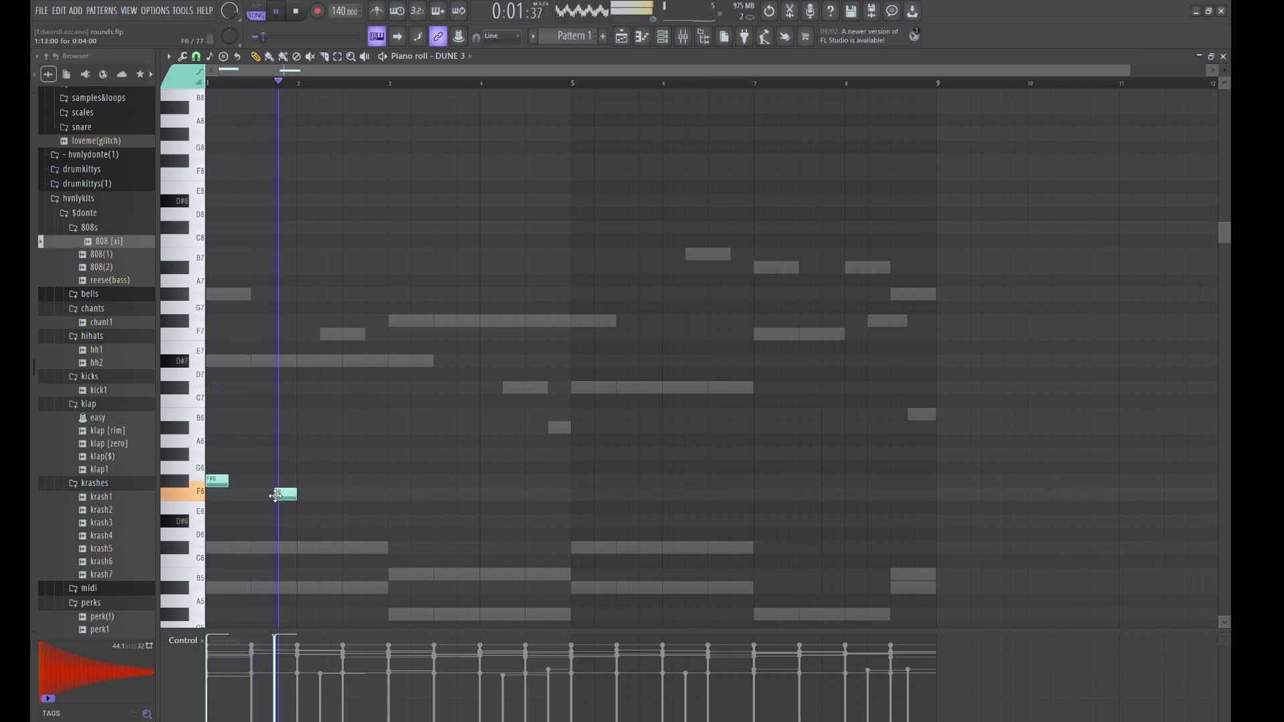
pyautogui.click(396, 480)
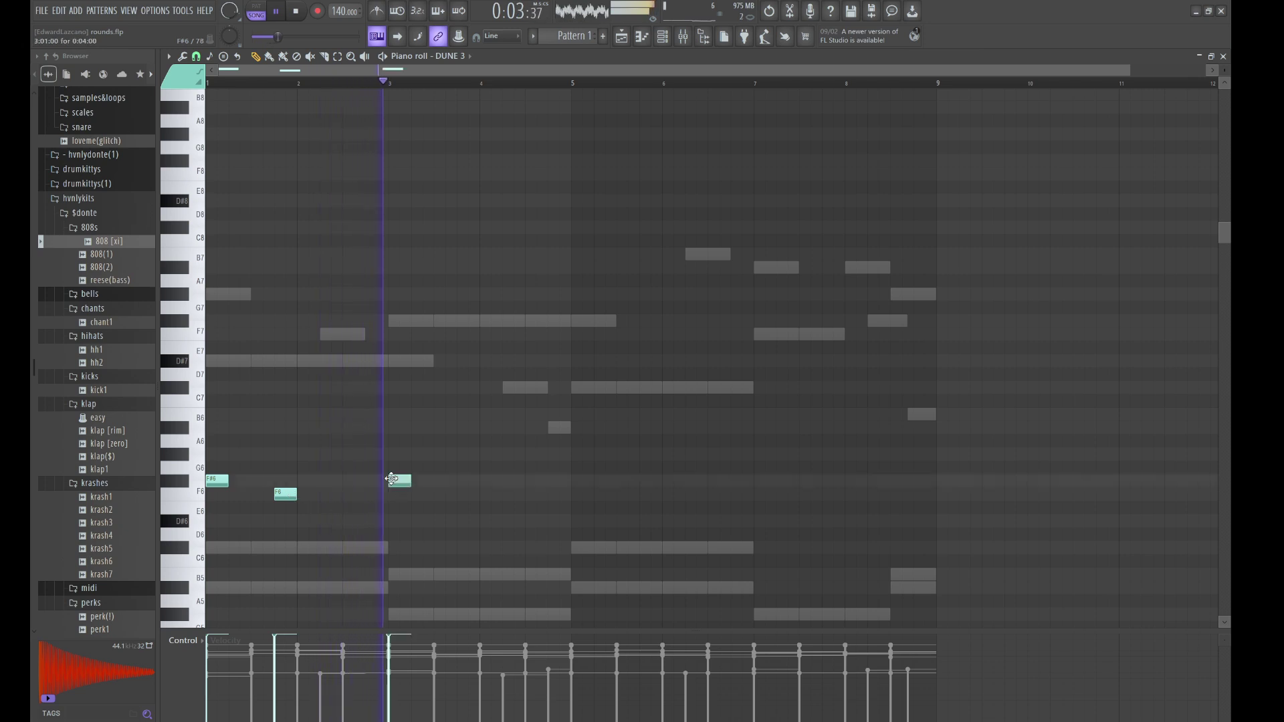
pyautogui.click(461, 495)
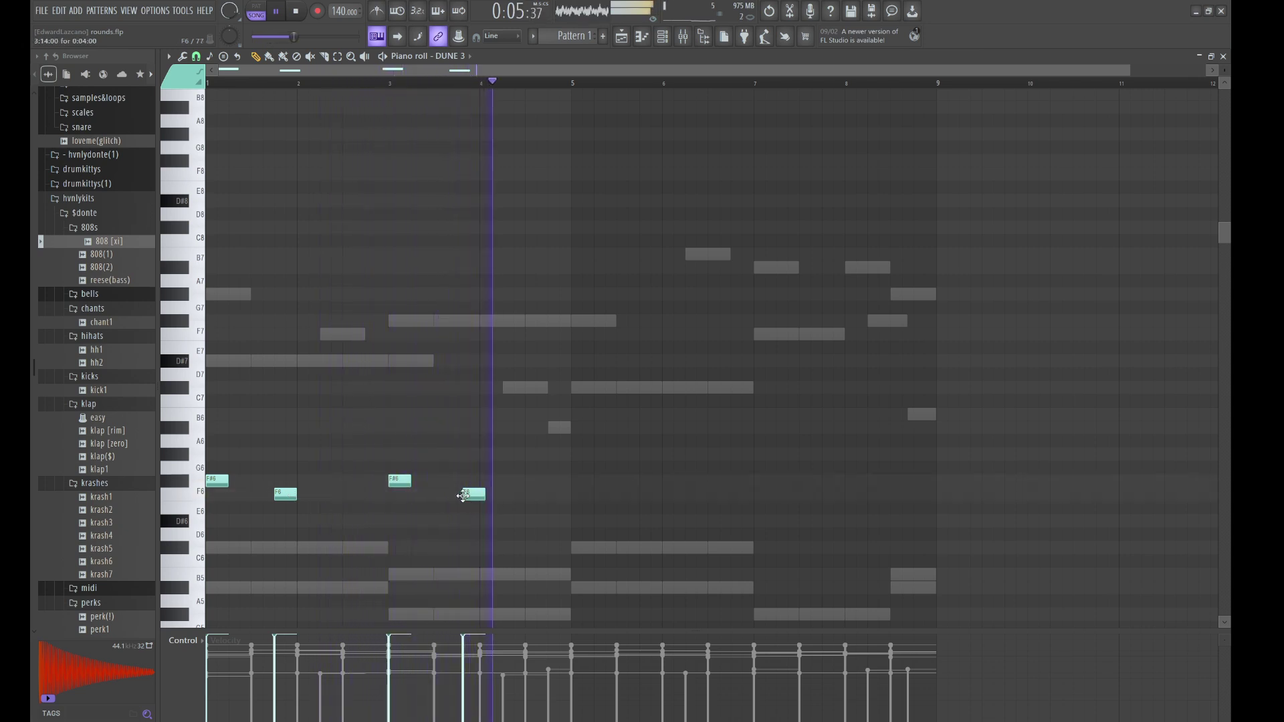
pyautogui.press('space')
pyautogui.moveTo(468, 494); pyautogui.dragTo(463, 494)
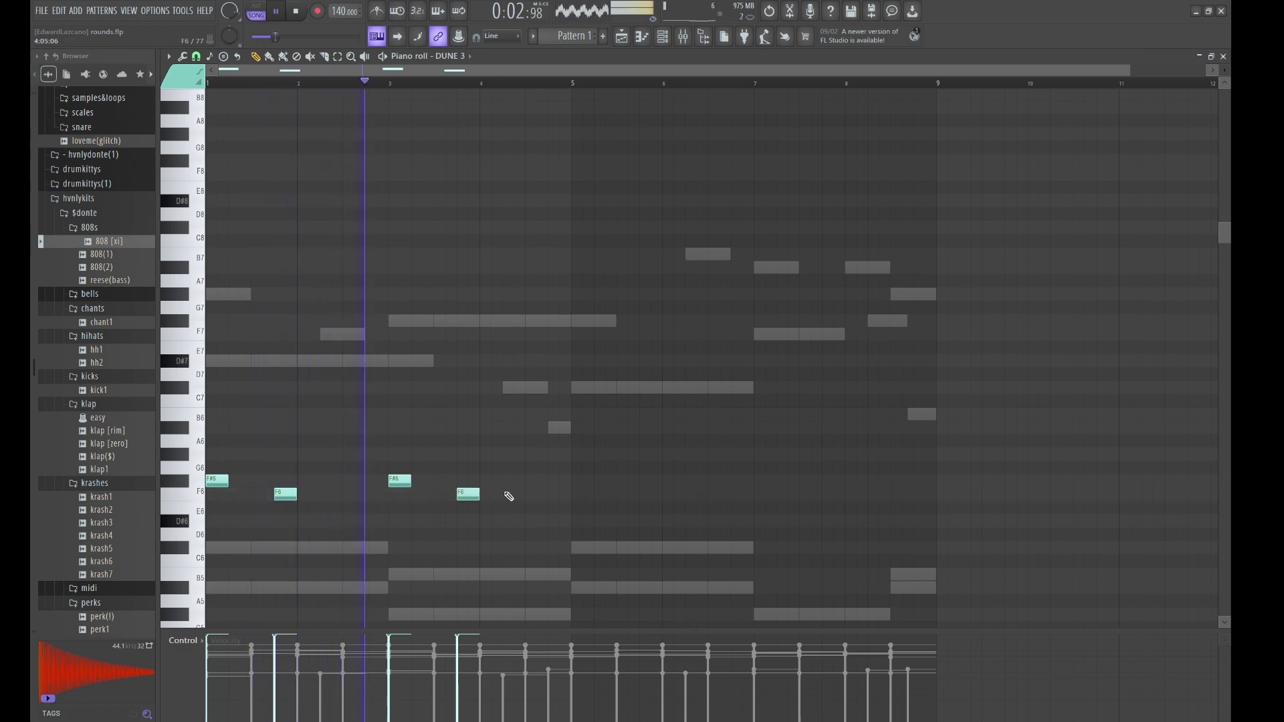
pyautogui.click(527, 521)
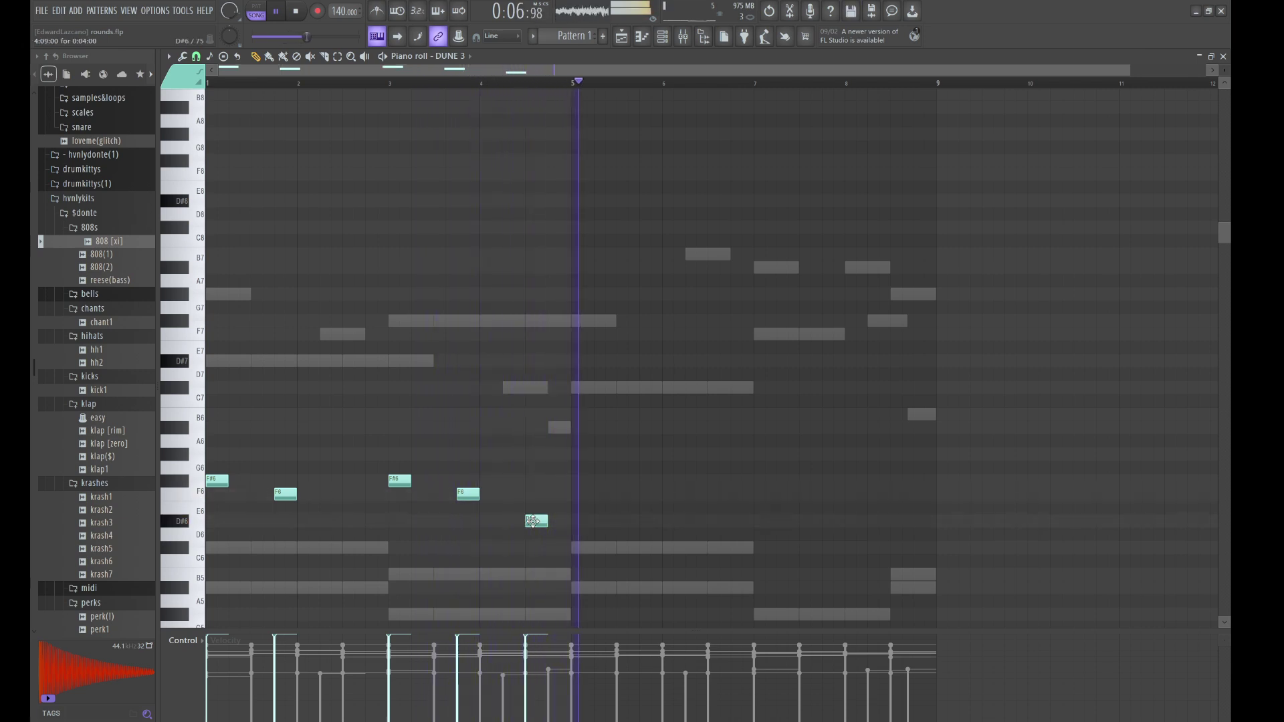
pyautogui.moveTo(526, 522); pyautogui.dragTo(534, 452)
# Duplicate the four-bar note sequence and shift the copies right by one beat so they start at bar 5
pyautogui.hotkey('ctrl', 'b')
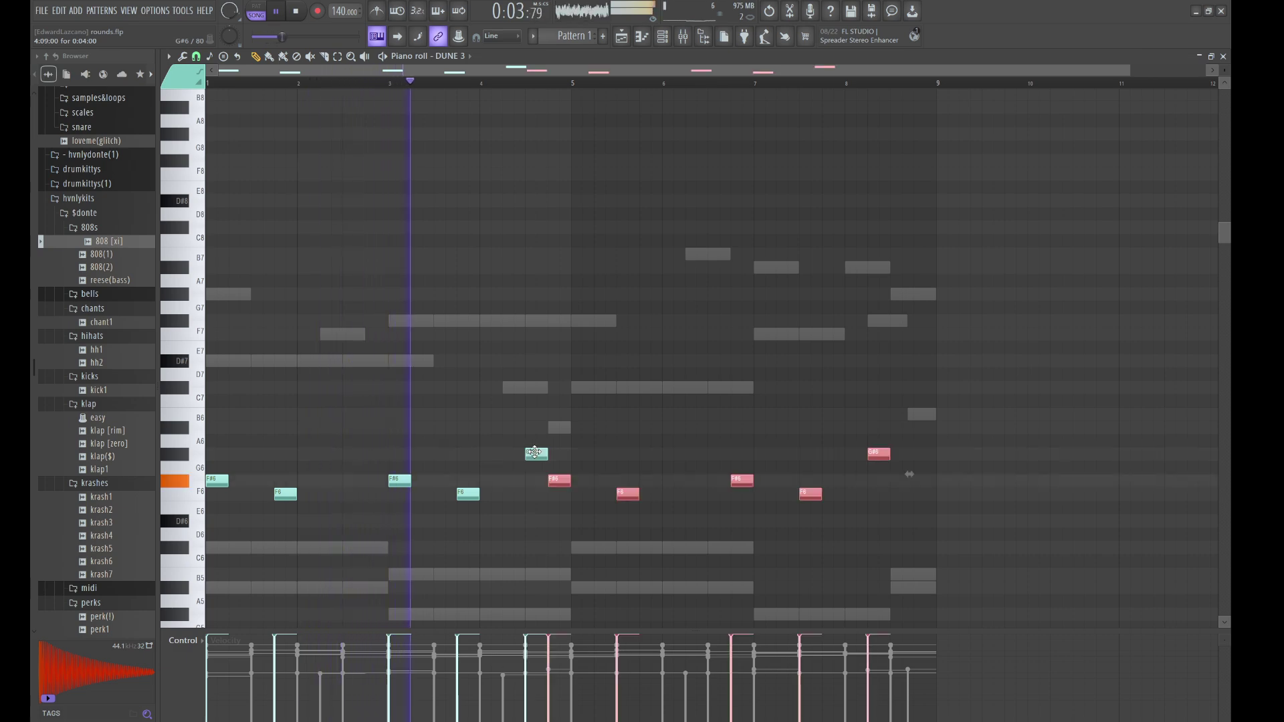
pyautogui.hotkey('shift', 'Right')
pyautogui.hotkey('shift', 'Right')
pyautogui.hotkey('shift', 'Right')
pyautogui.hotkey('shift', 'Right')
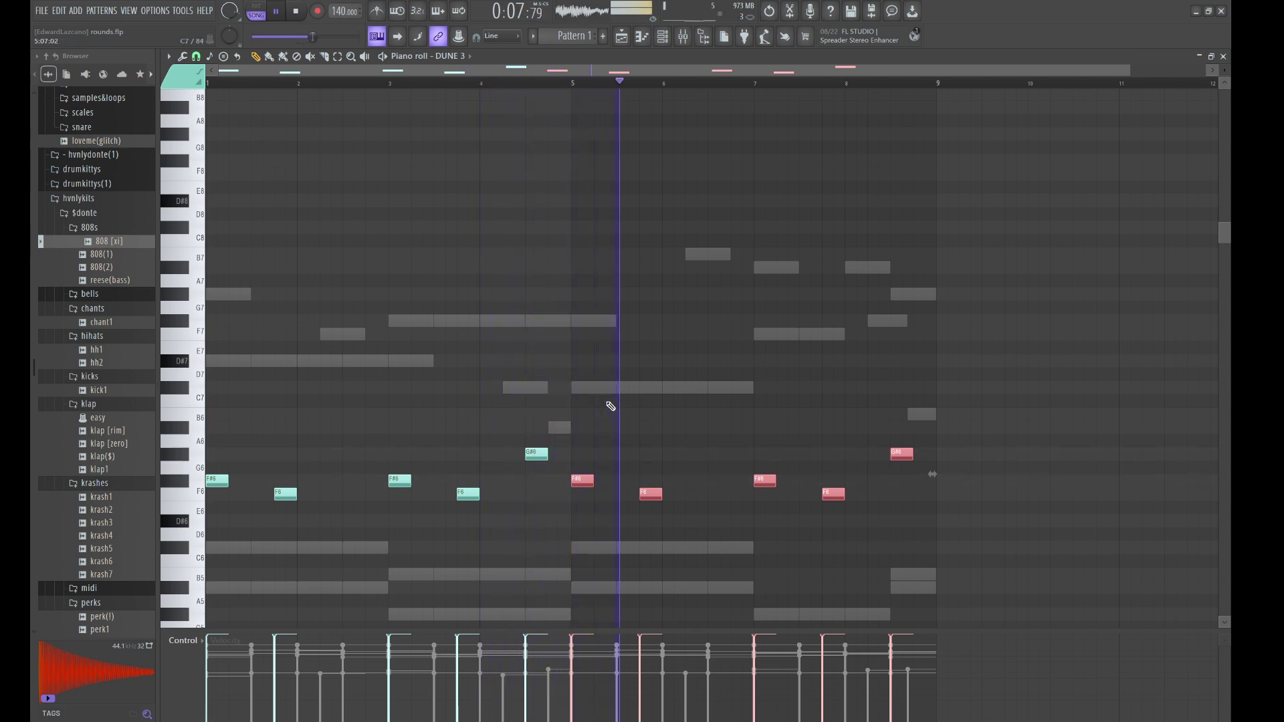
# Raise the note at the start of bar 7 to B6
pyautogui.moveTo(762, 480); pyautogui.dragTo(762, 442)
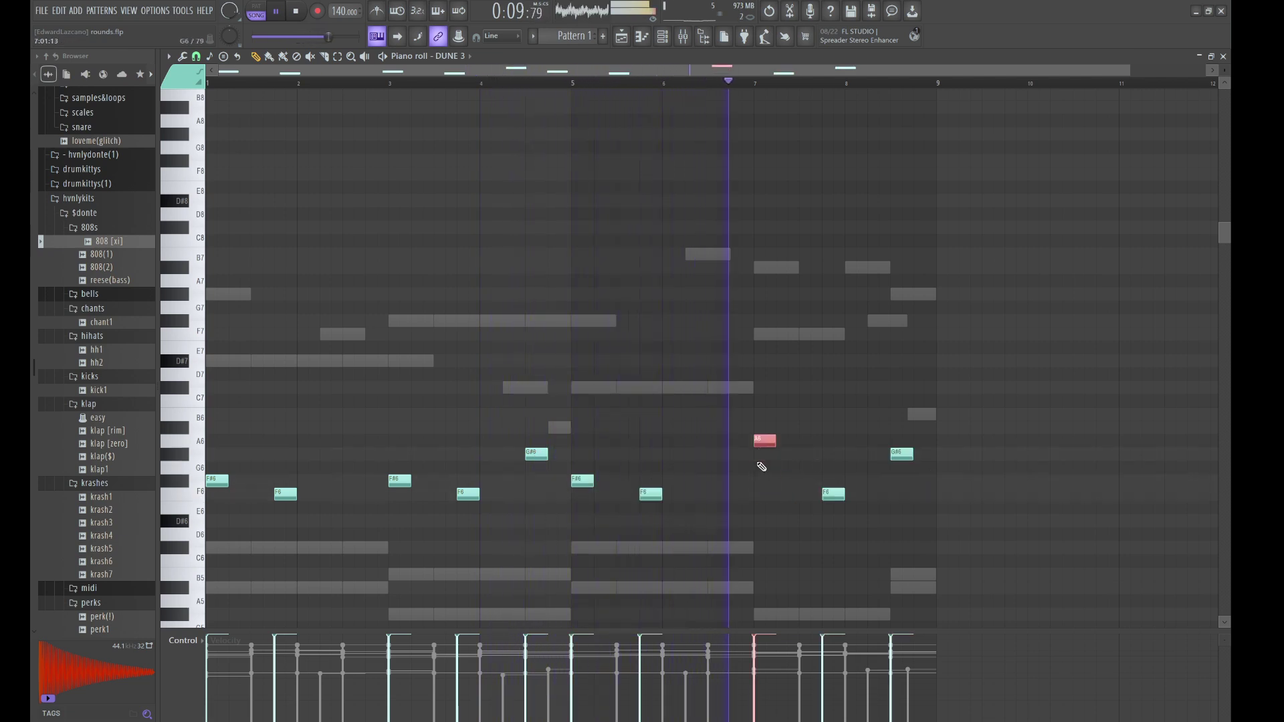
pyautogui.press('Up')
pyautogui.press('Up')
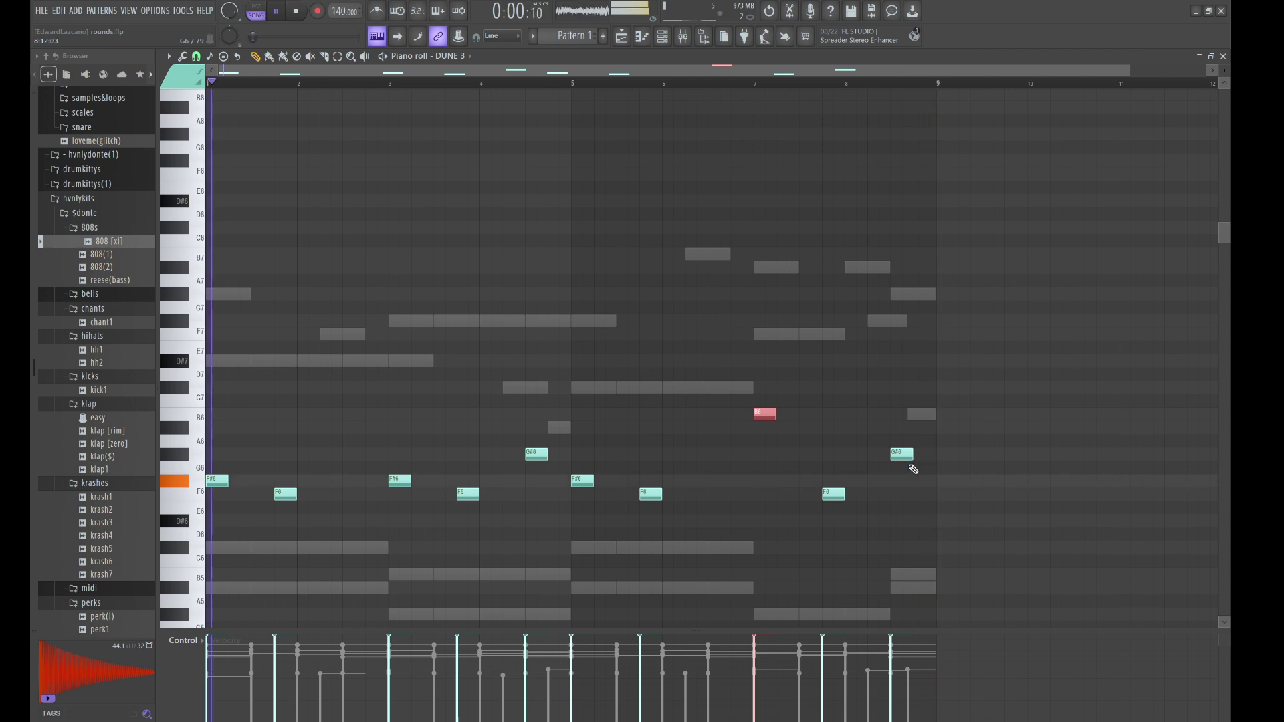
# Raise the F6 note on beat 4 of bar 7 to A#6
pyautogui.click(834, 495)
pyautogui.press('Up')
pyautogui.press('Up')
pyautogui.press('Up')
pyautogui.press('Up')
pyautogui.press('Up')
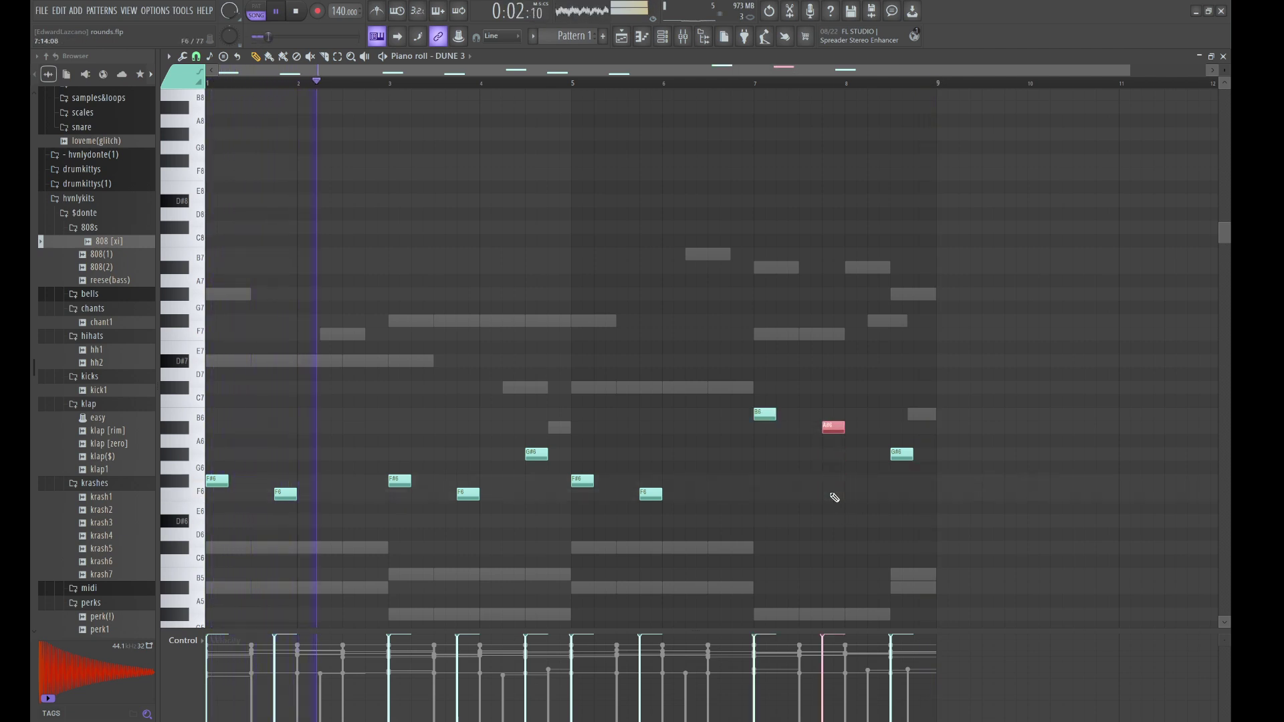
# Try several pitches for the note on beat 3 of bar 8 and leave it at F6
pyautogui.moveTo(865, 503); pyautogui.dragTo(909, 450)
pyautogui.press('Down')
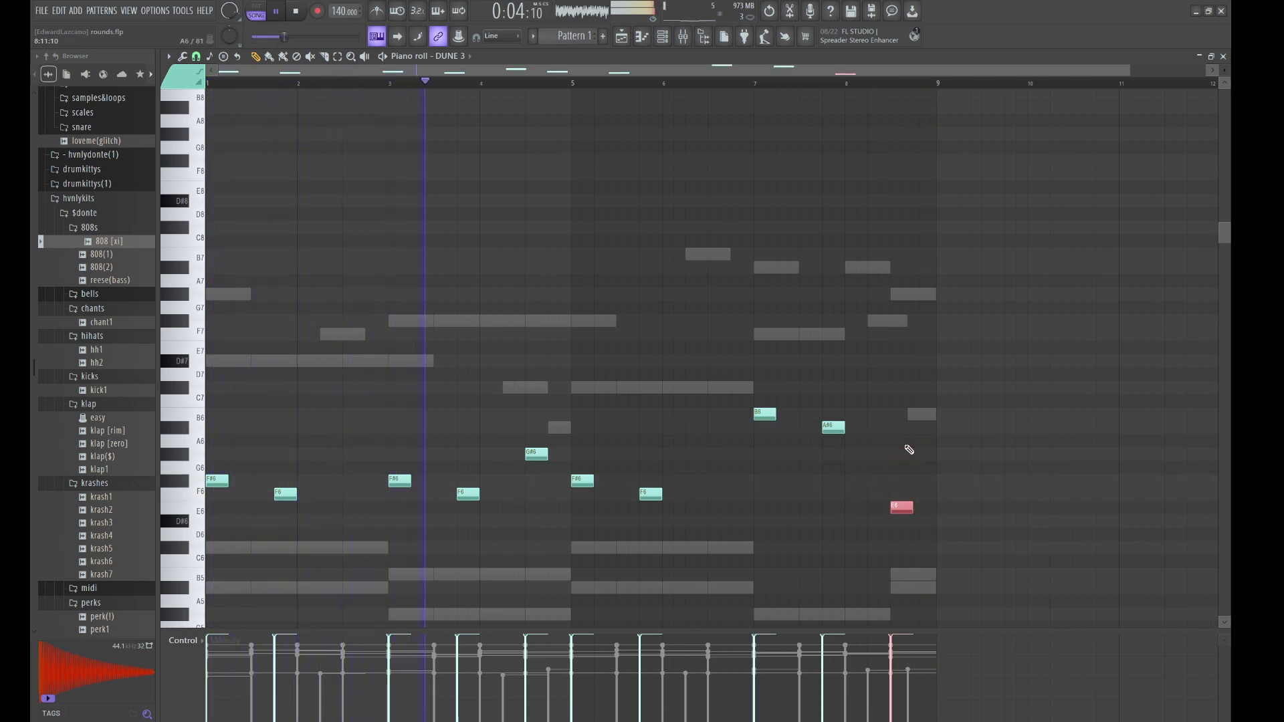
pyautogui.press('Up')
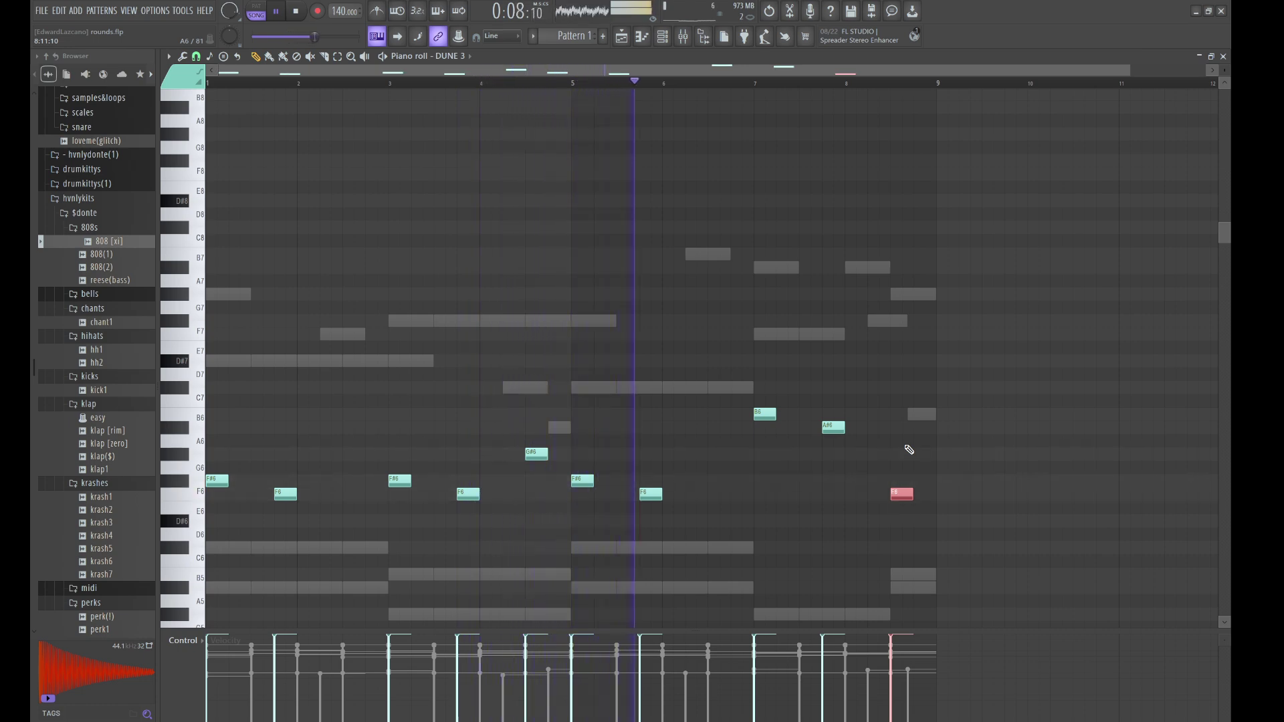
pyautogui.press('Down')
pyautogui.press('Down')
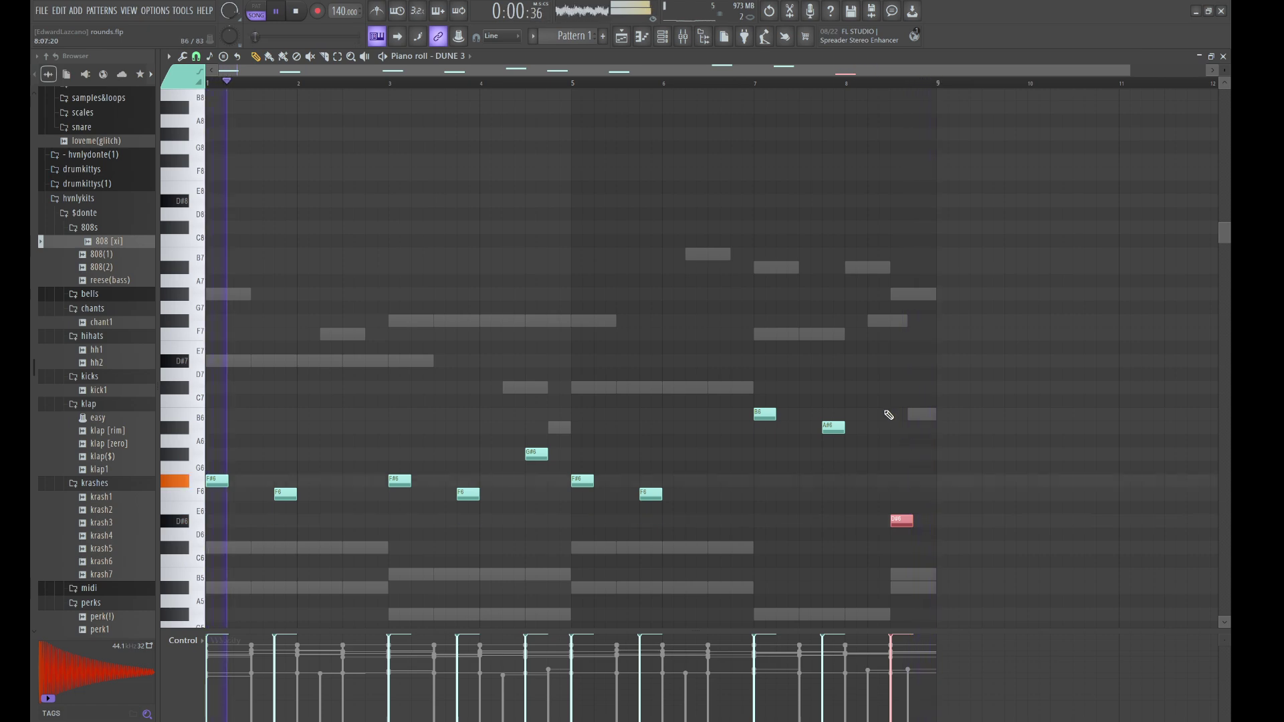
pyautogui.hotkey('shift', 'Up')
pyautogui.hotkey('shift', 'Up')
pyautogui.hotkey('shift', 'Up')
pyautogui.hotkey('shift', 'Up')
pyautogui.hotkey('shift', 'Up')
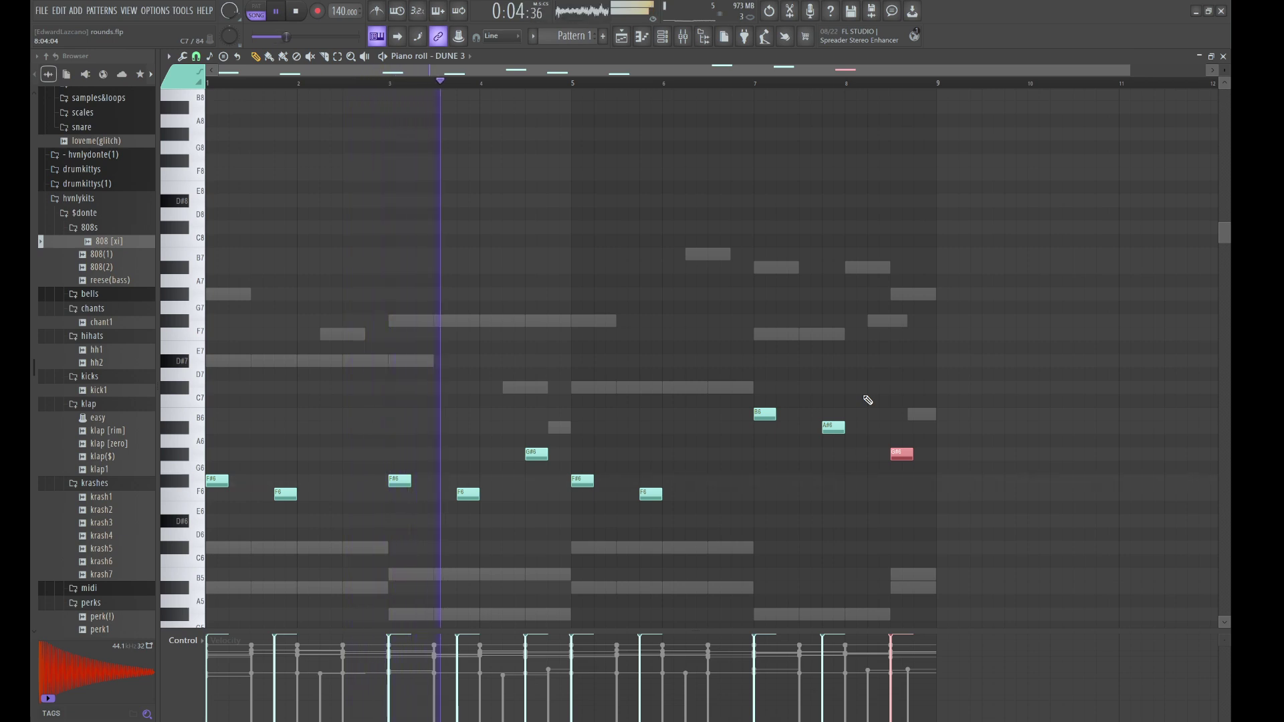
pyautogui.hotkey('shift', 'Down')
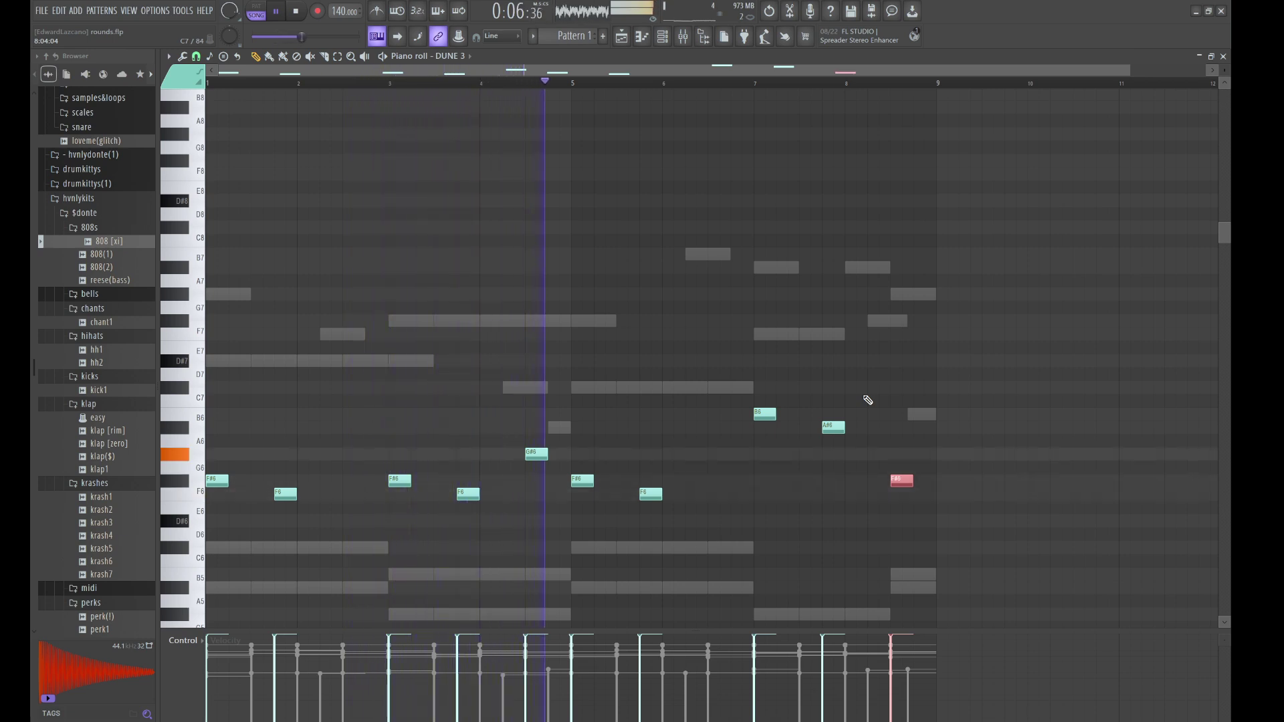
pyautogui.hotkey('shift', 'Down')
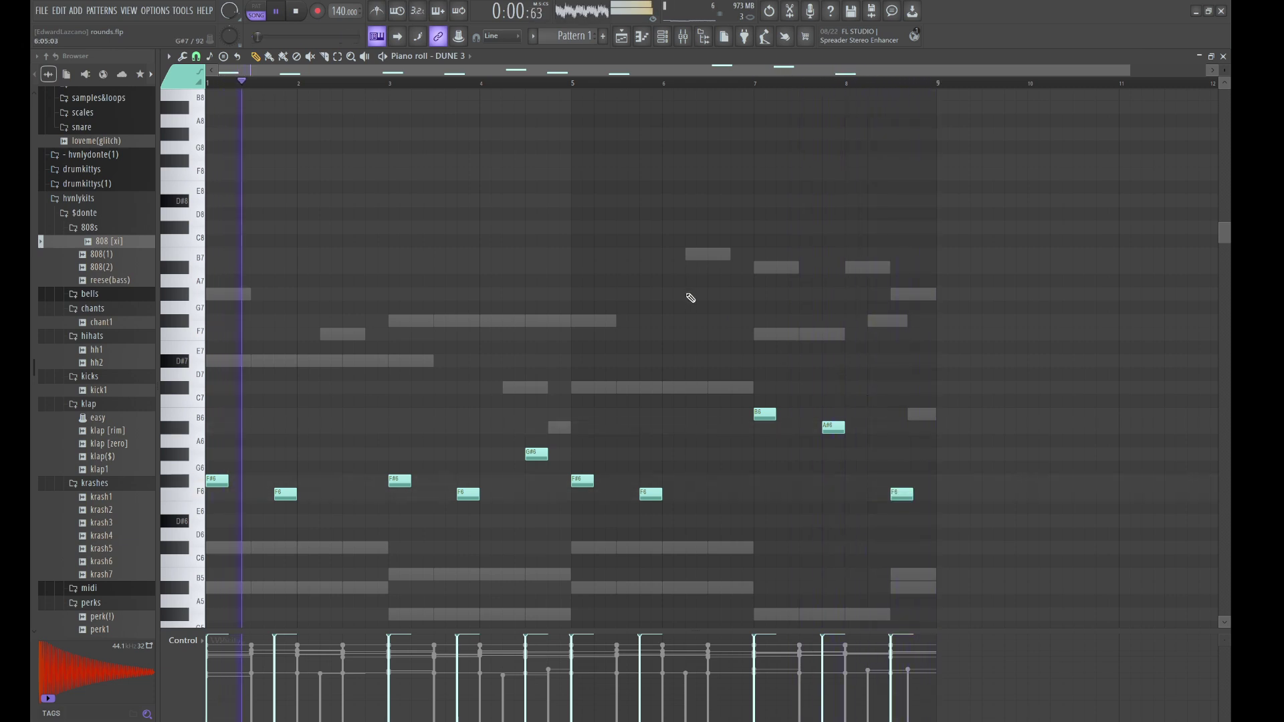
# Copy the DUNE 3 note sequence into the third Sampler channel of the channel rack
pyautogui.click(662, 36)
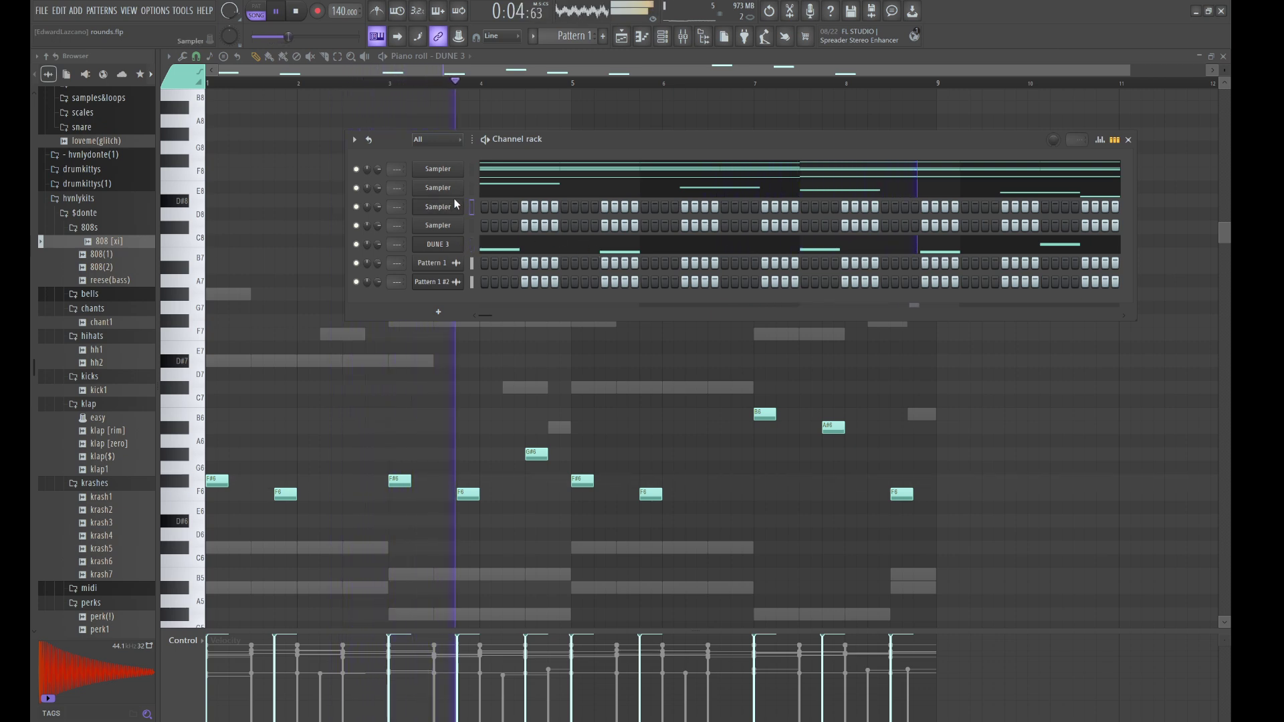
pyautogui.press('Up')
pyautogui.press('Up')
pyautogui.hotkey('ctrl', 'v')
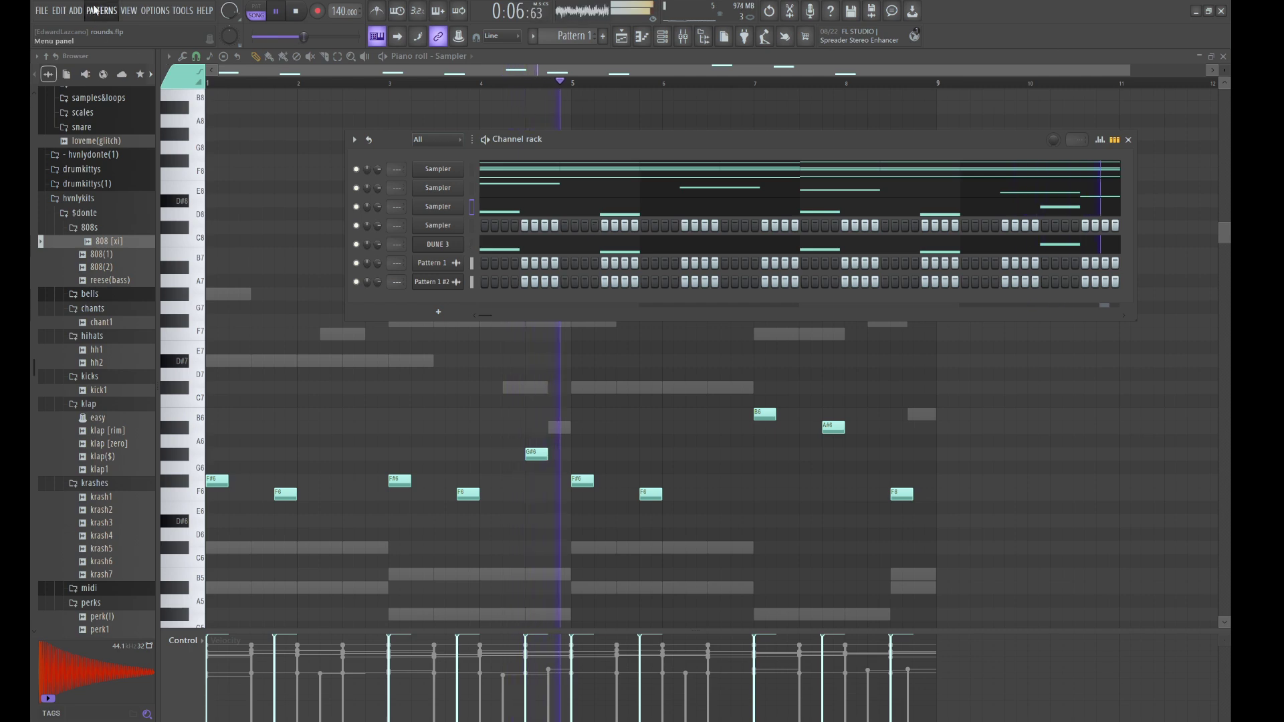
# Stop playback, render the DUNE 3 layer to audio and place the Pattern 1 #3 clip on Track 3 from bar 1
pyautogui.press('space')
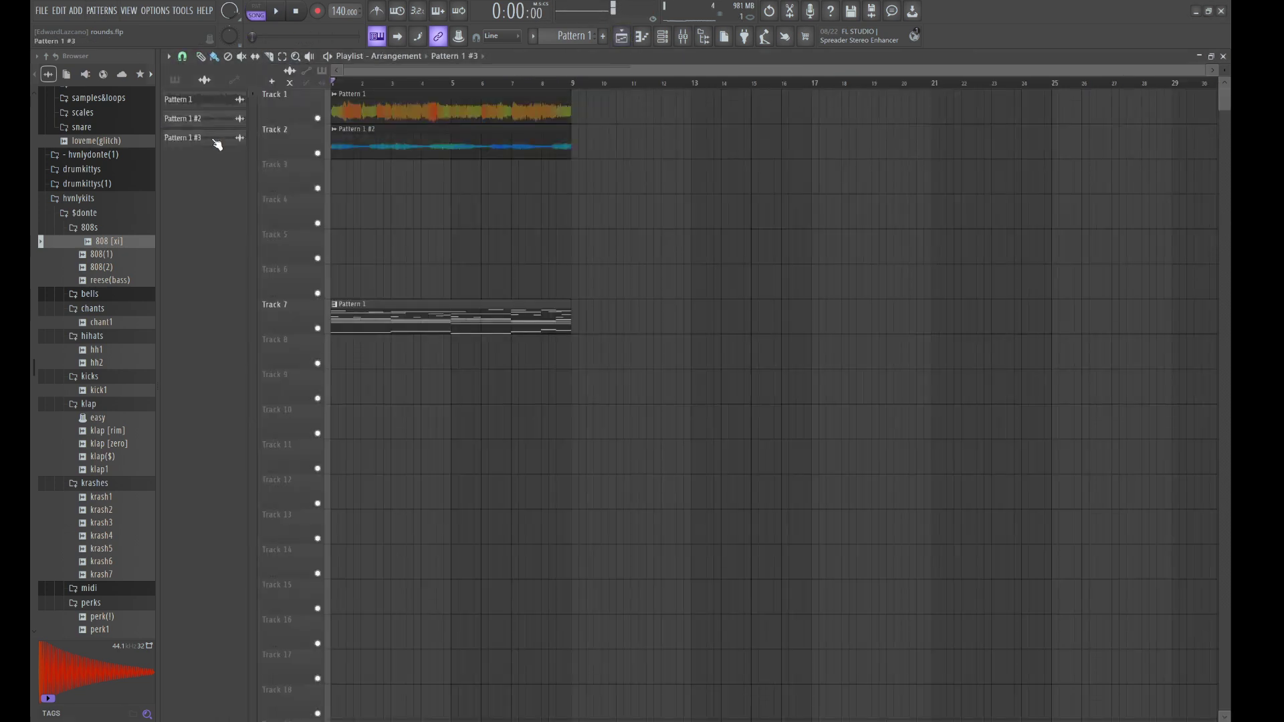
pyautogui.moveTo(218, 145); pyautogui.dragTo(358, 188)
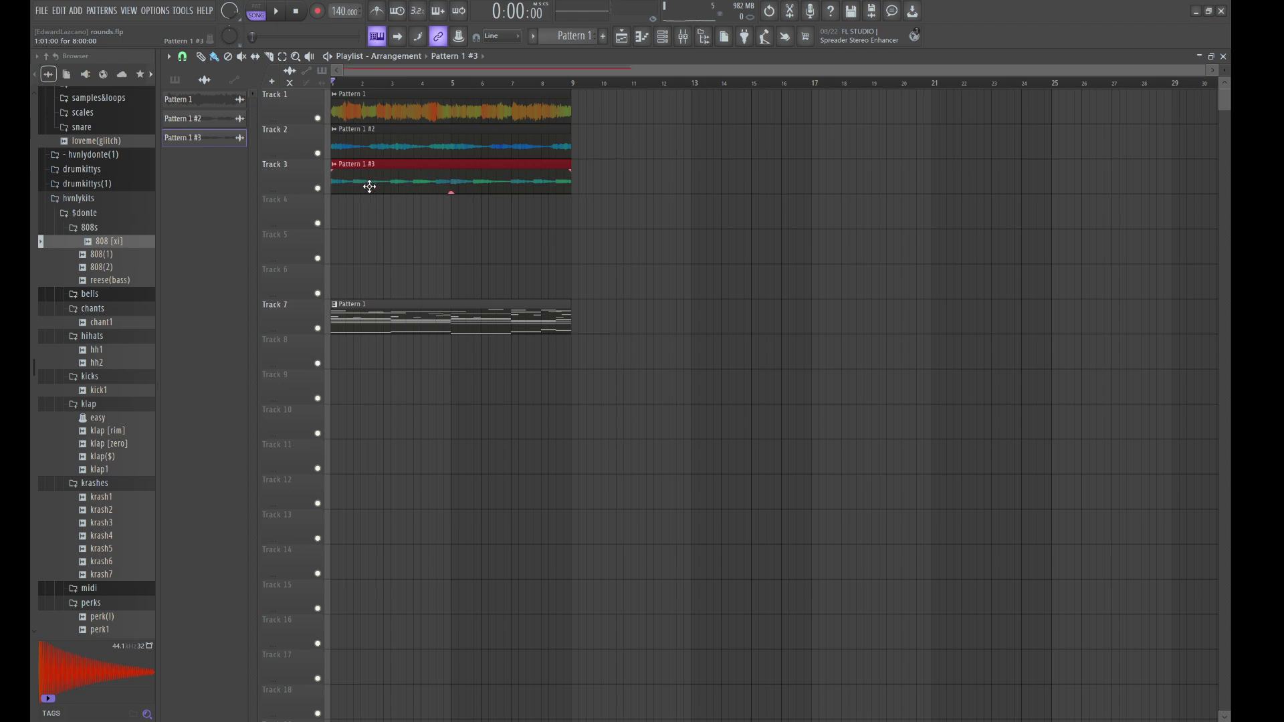
pyautogui.doubleClick(369, 187)
pyautogui.rightClick(664, 234)
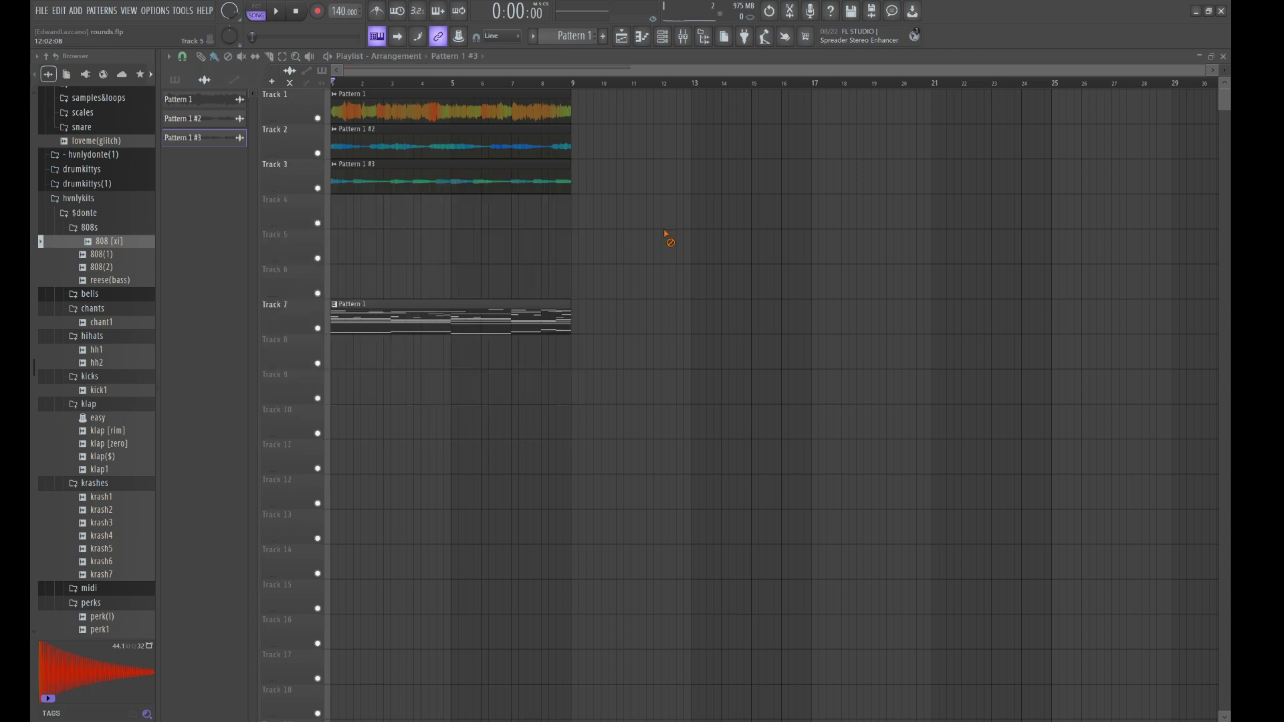
# Clear the notes from the DUNE 3 channel and load the preset 011: English Bell KS in DUNE 3
pyautogui.click(663, 37)
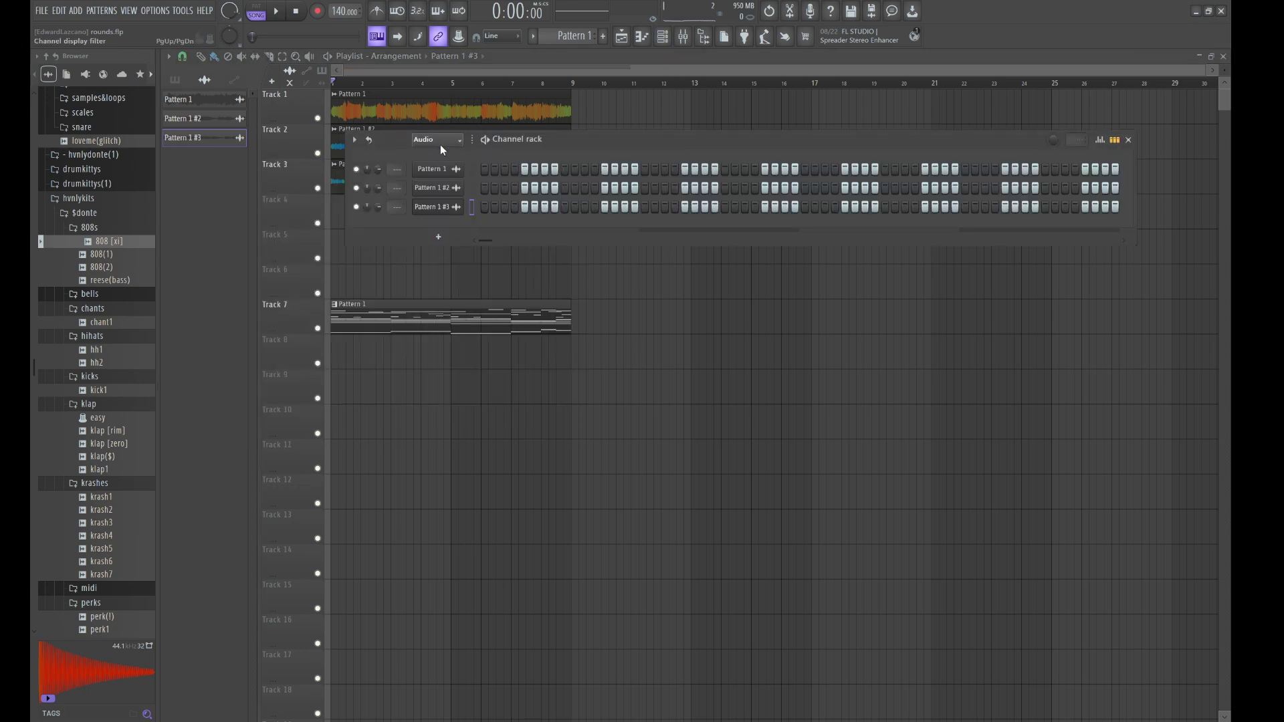
pyautogui.scroll(1, 440, 144)
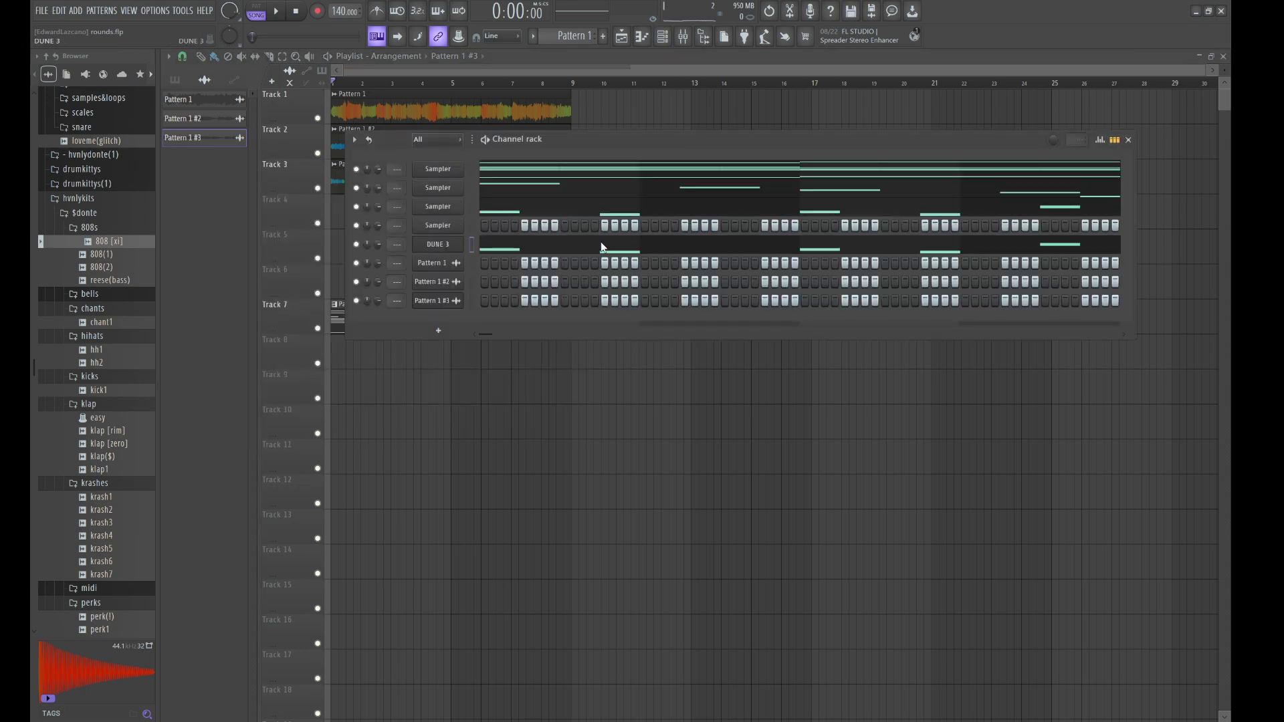
pyautogui.press('space')
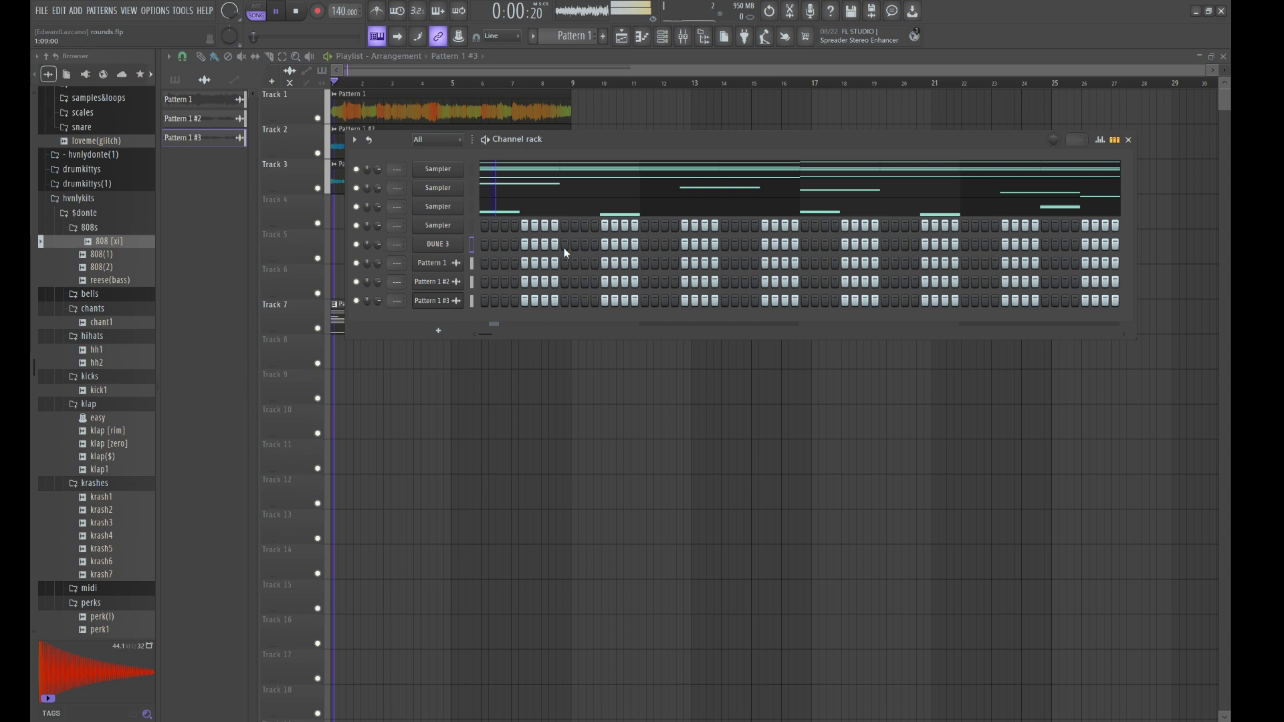
pyautogui.click(445, 249)
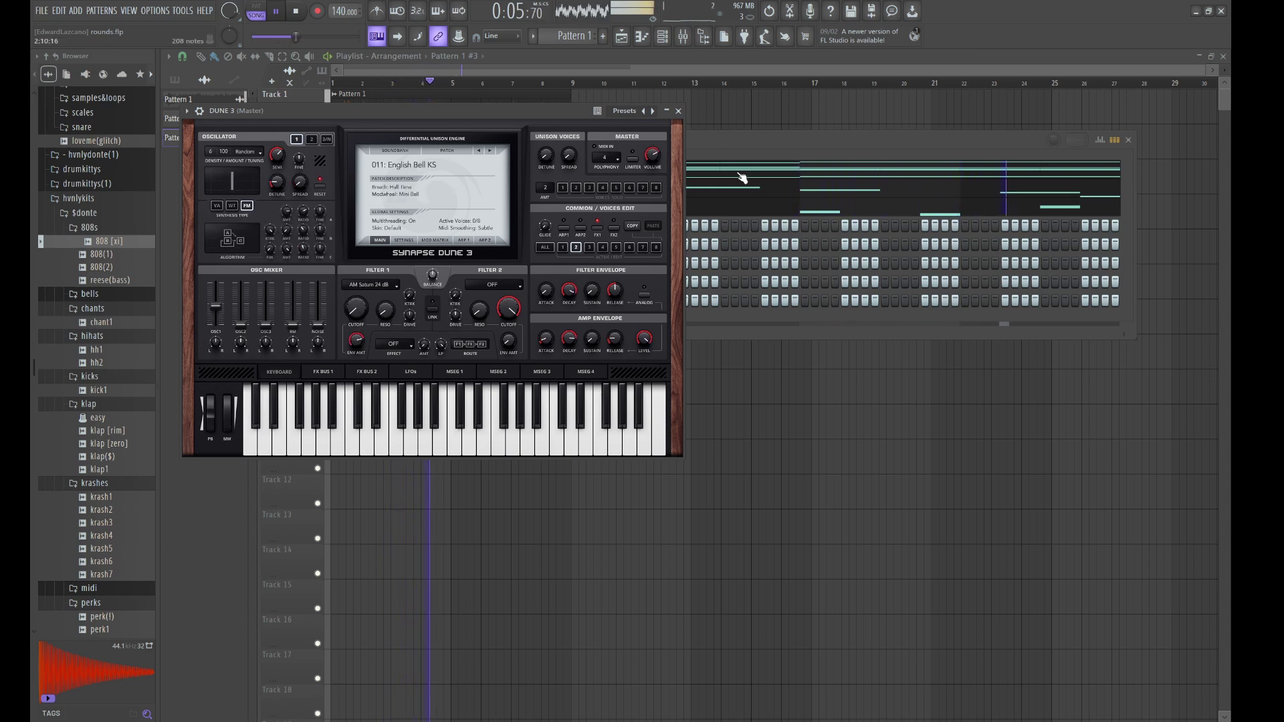
# In DUNE 3's piano roll, fill bar 1 with half-beat notes A#6, G#6, A#6, B6, A#6, G#6, A#6 and C#7
pyautogui.click(743, 177)
pyautogui.press('F7')
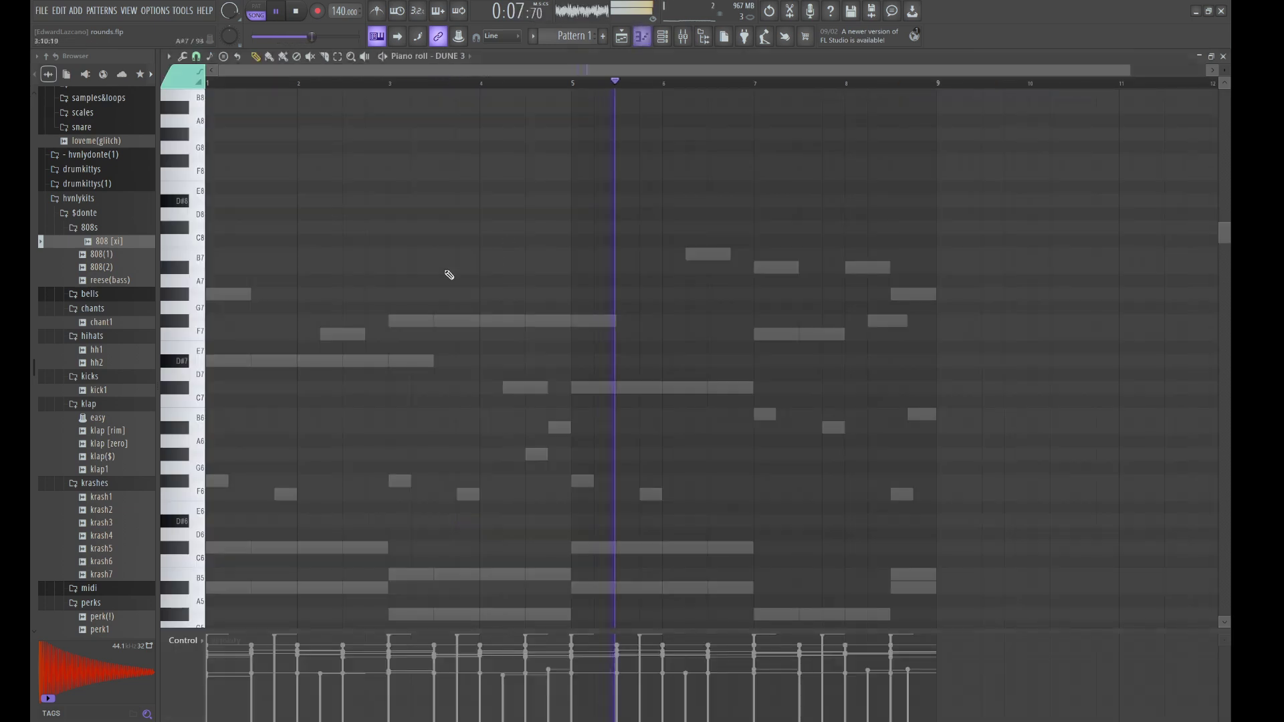
pyautogui.press('space')
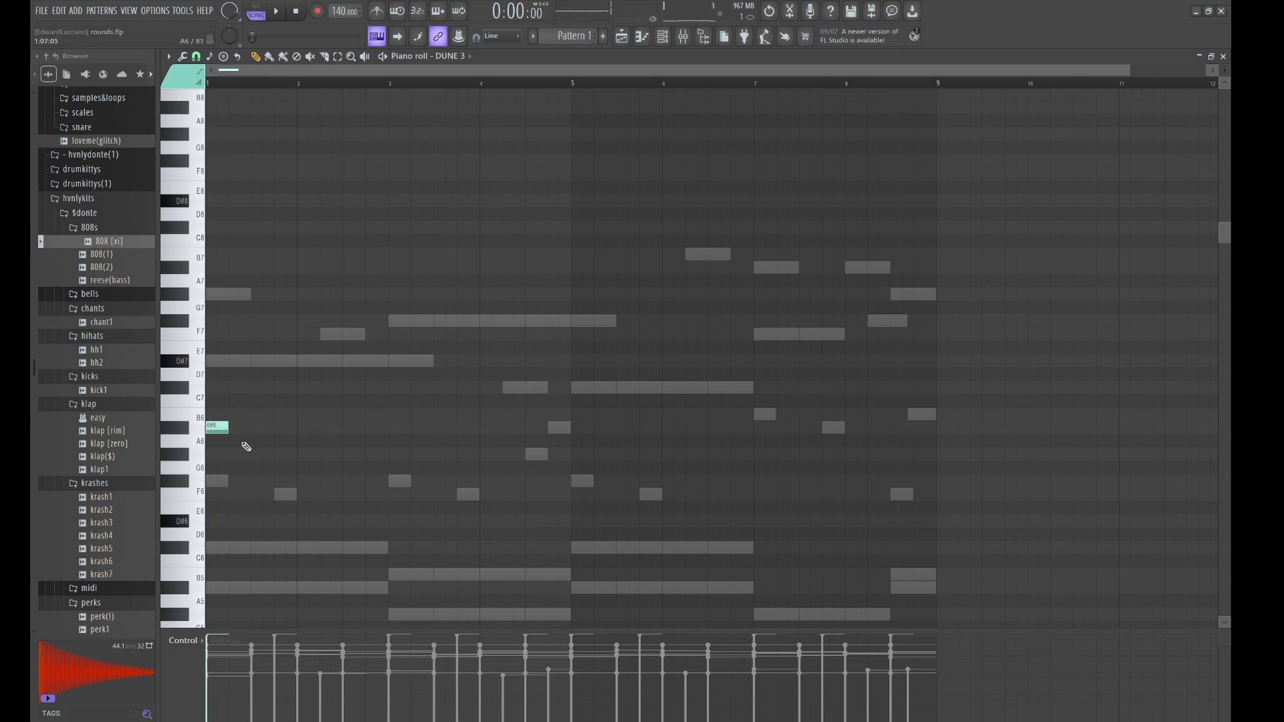
pyautogui.click(240, 457)
pyautogui.press('space')
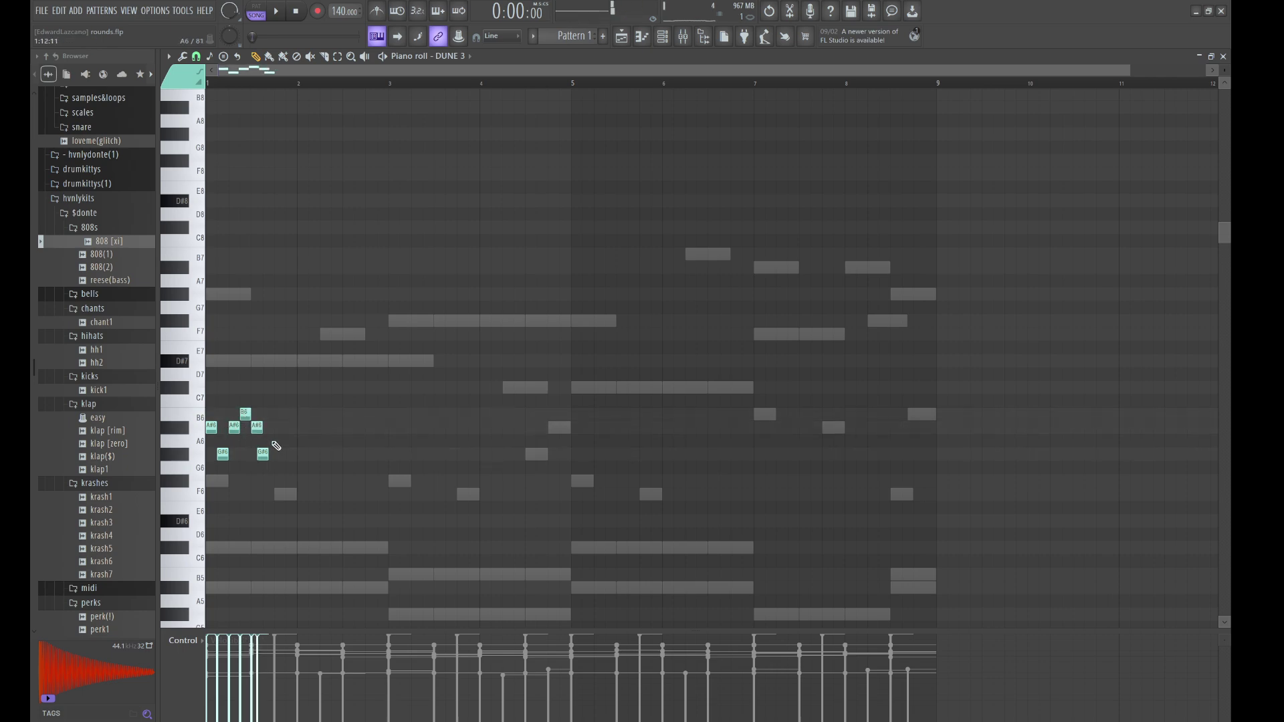
pyautogui.press('space')
pyautogui.click(281, 427)
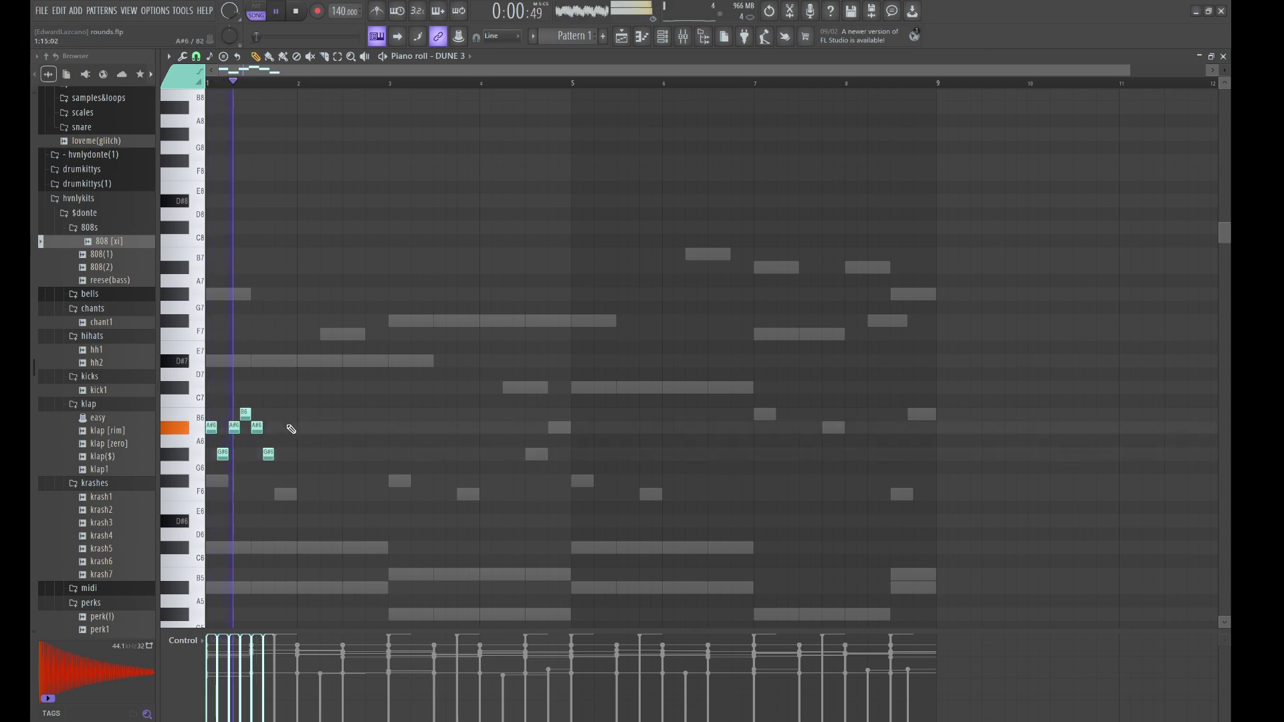
pyautogui.click(285, 387)
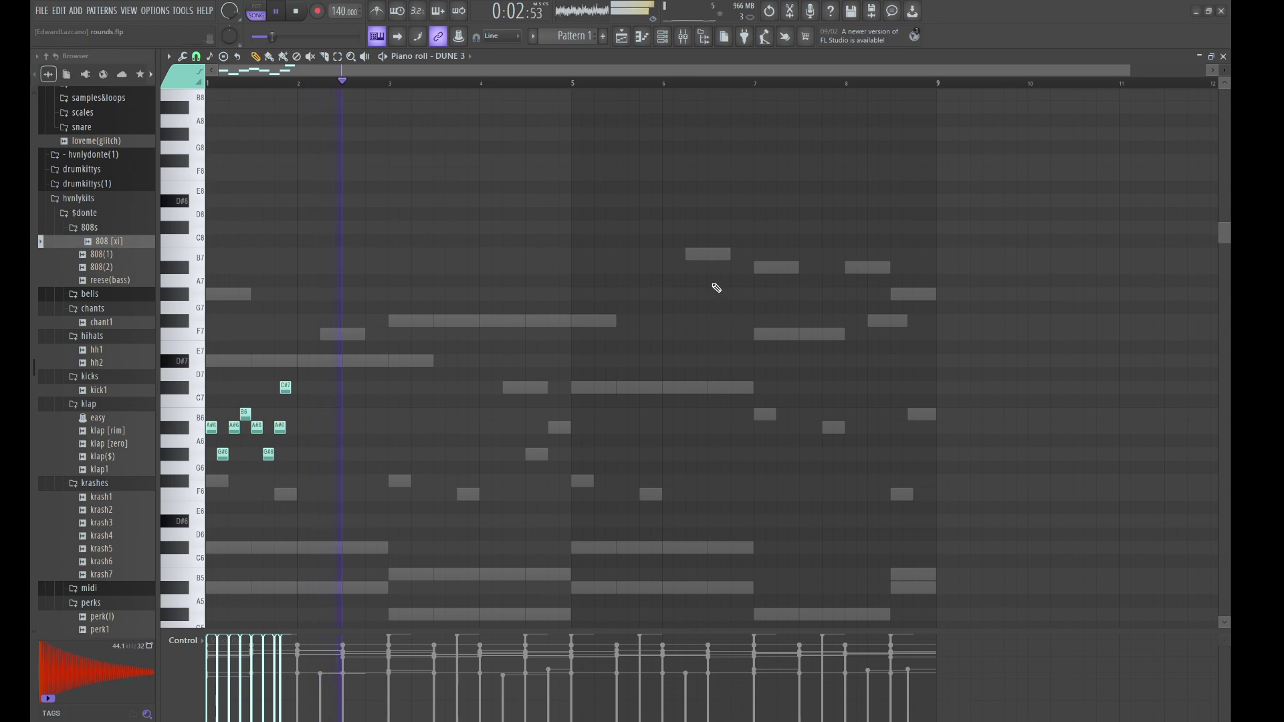
pyautogui.press('space')
pyautogui.press('space')
pyautogui.moveTo(283, 387); pyautogui.dragTo(287, 386)
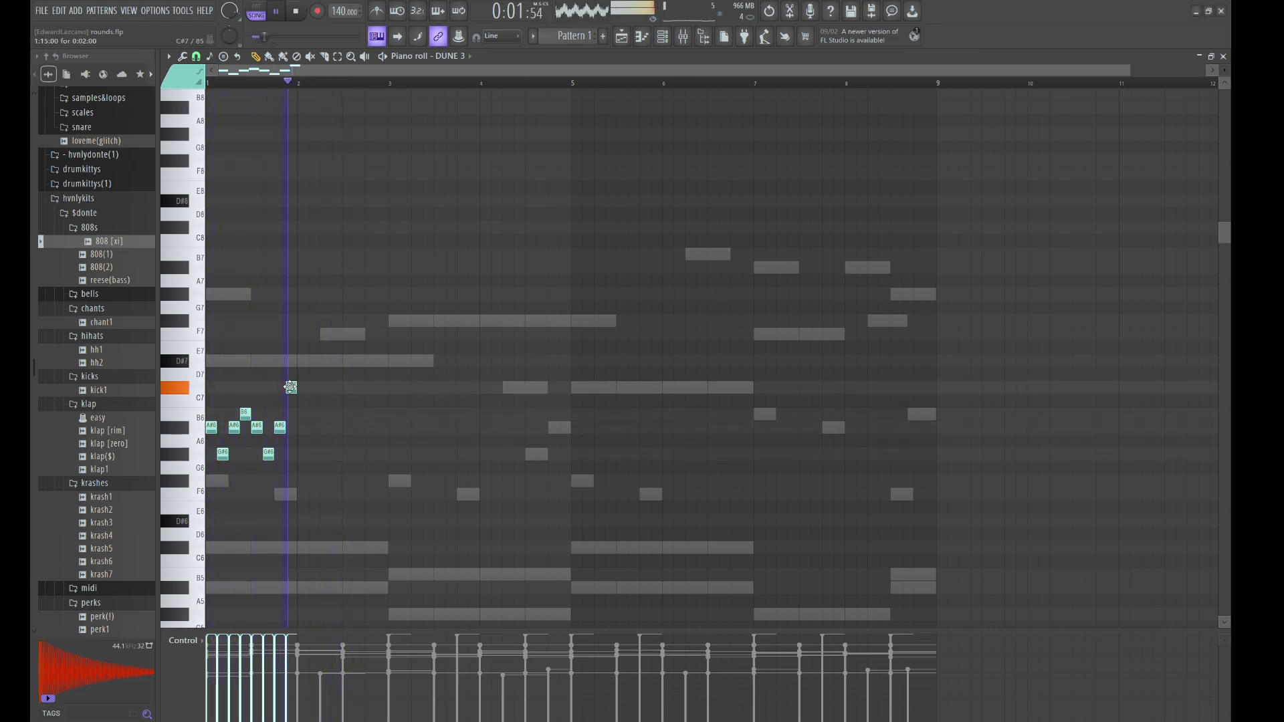
# Duplicate the bar 1 notes into bar 2 and lower the last copied note to F#6
pyautogui.hotkey('ctrl', 'b')
pyautogui.moveTo(398, 420); pyautogui.dragTo(373, 366)
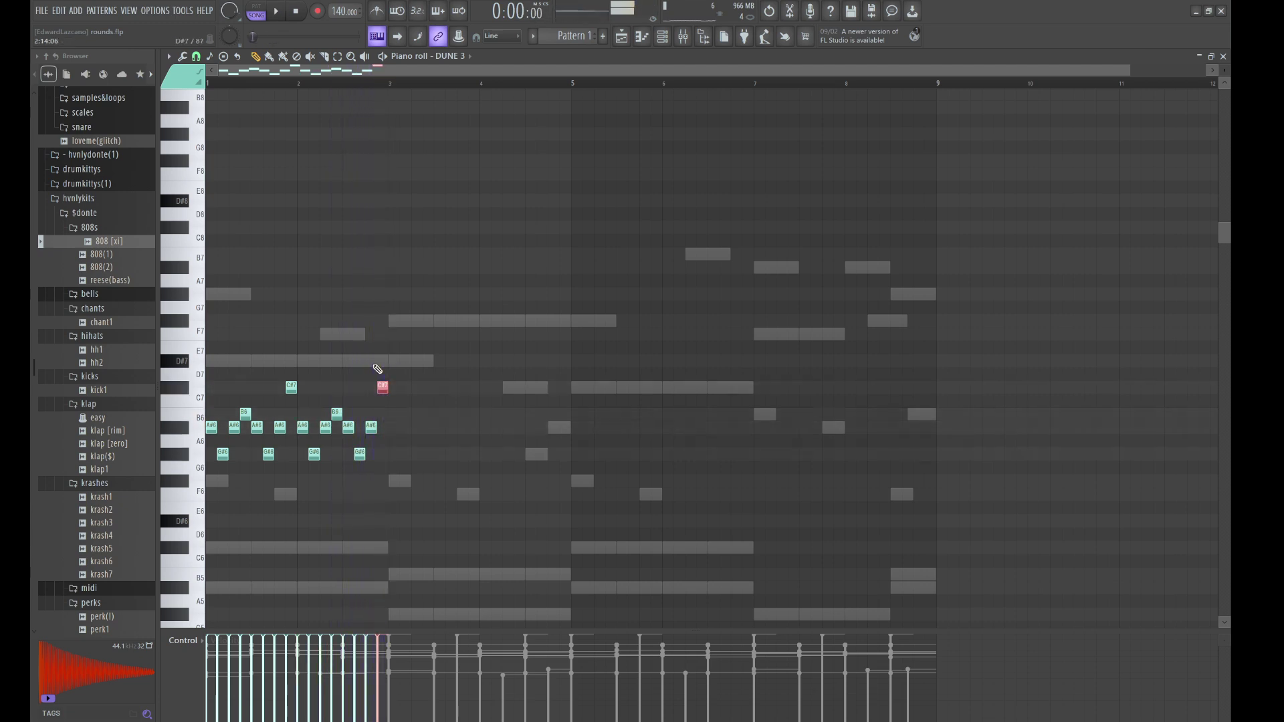
pyautogui.press('space')
pyautogui.hotkey('shift', 'Down')
pyautogui.hotkey('shift', 'Down')
pyautogui.hotkey('shift', 'Down')
pyautogui.hotkey('shift', 'Down')
pyautogui.hotkey('shift', 'Down')
pyautogui.hotkey('shift', 'Down')
pyautogui.hotkey('shift', 'Down')
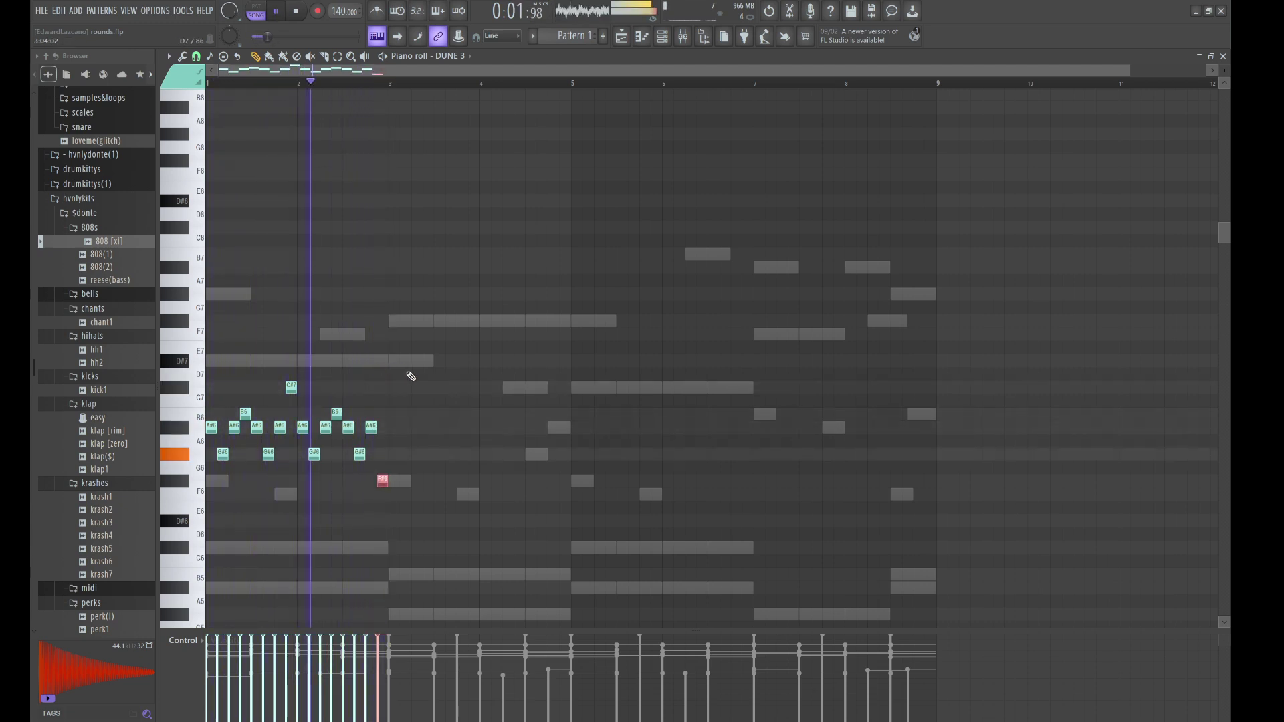
# Duplicate the two-bar sequence into bars 3 and 4 and lower the copied A#6 notes to F6
pyautogui.hotkey('ctrl', 'a')
pyautogui.hotkey('ctrl', 'b')
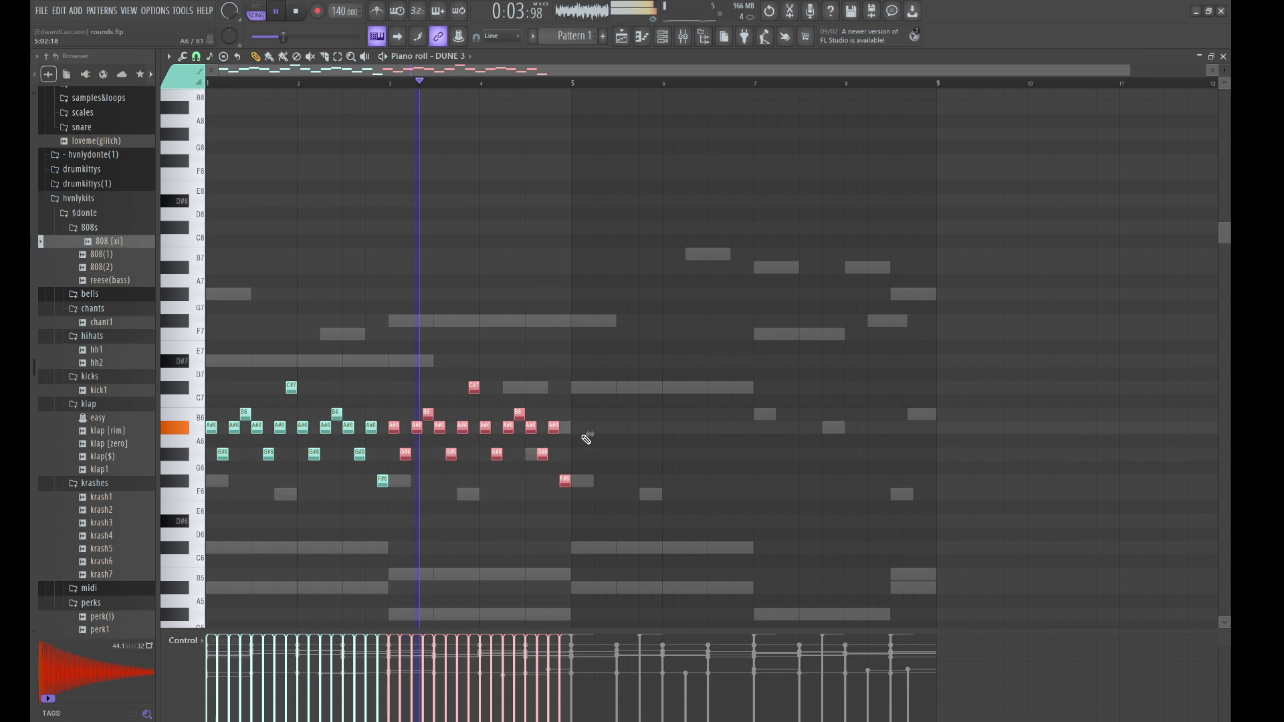
pyautogui.moveTo(580, 446); pyautogui.dragTo(397, 430)
pyautogui.press('space')
pyautogui.press('space')
pyautogui.hotkey('shift', 'Down')
pyautogui.hotkey('shift', 'Down')
pyautogui.hotkey('shift', 'Down')
pyautogui.hotkey('shift', 'Down')
pyautogui.hotkey('shift', 'Down')
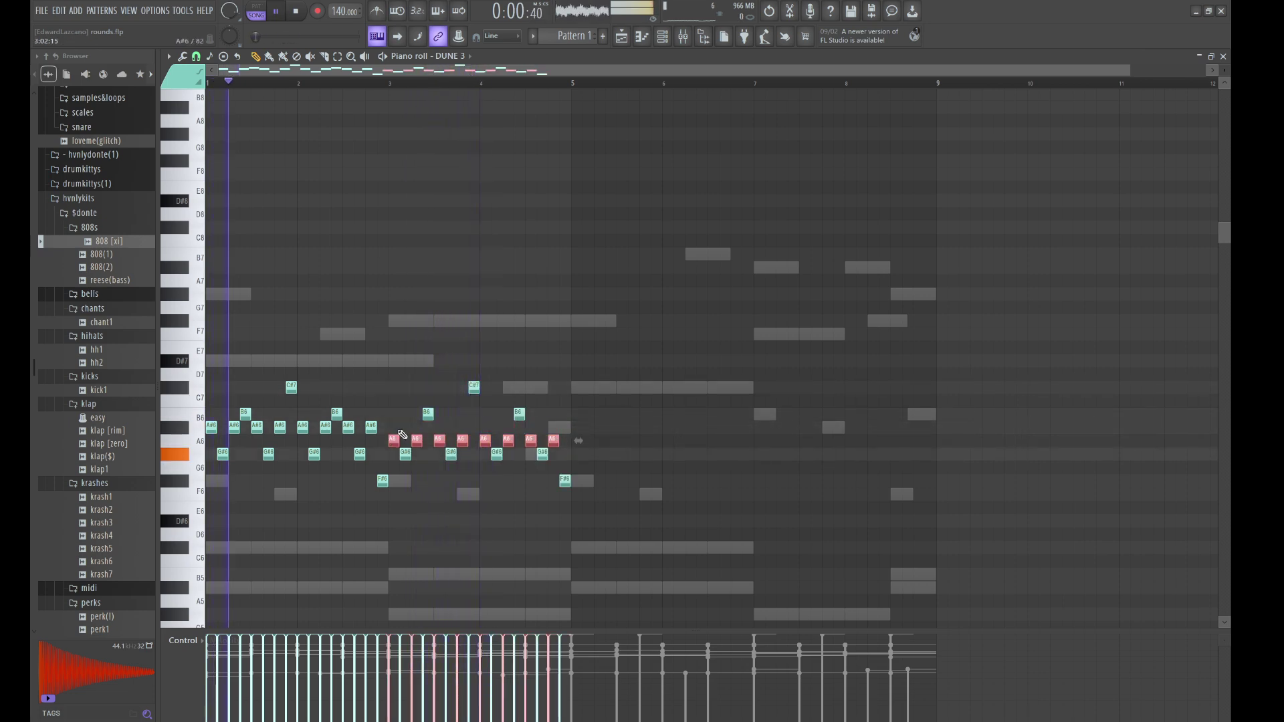
# Raise the last note of bar 4 to B6
pyautogui.moveTo(611, 514); pyautogui.dragTo(567, 480)
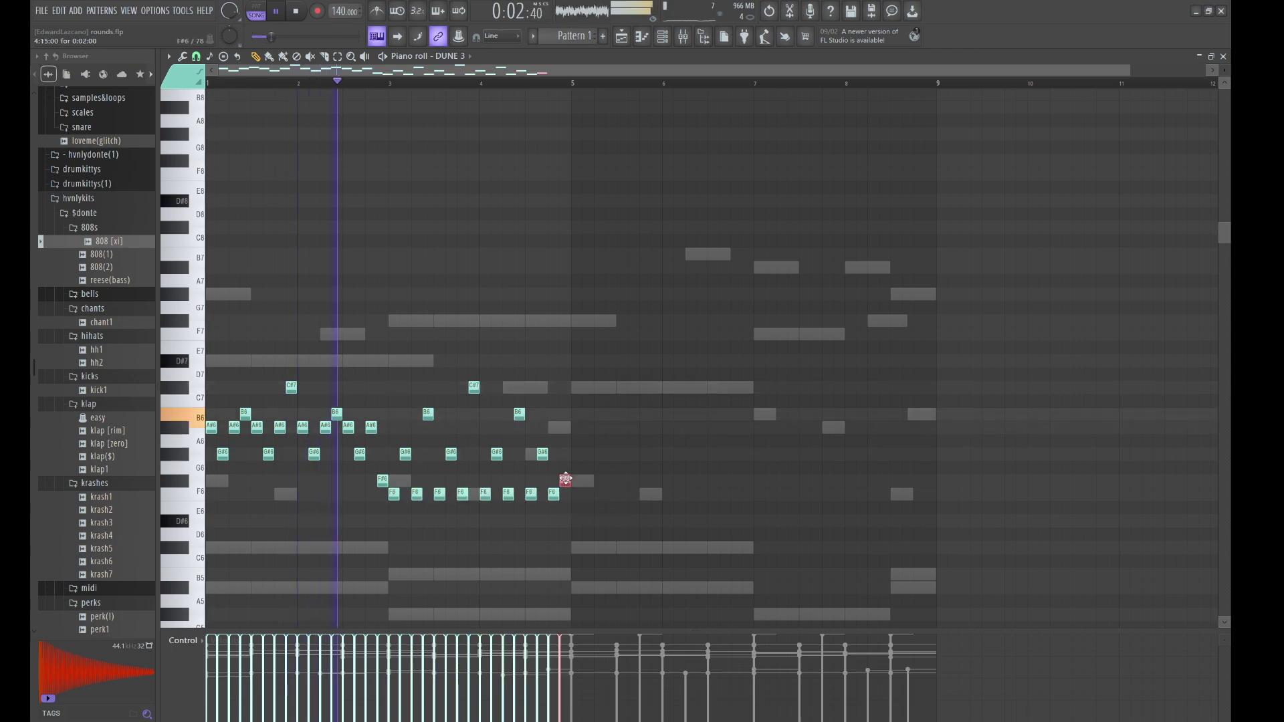
pyautogui.hotkey('shift', 'Up')
pyautogui.hotkey('shift', 'Up')
pyautogui.hotkey('shift', 'Up')
pyautogui.hotkey('shift', 'Up')
pyautogui.hotkey('shift', 'Up')
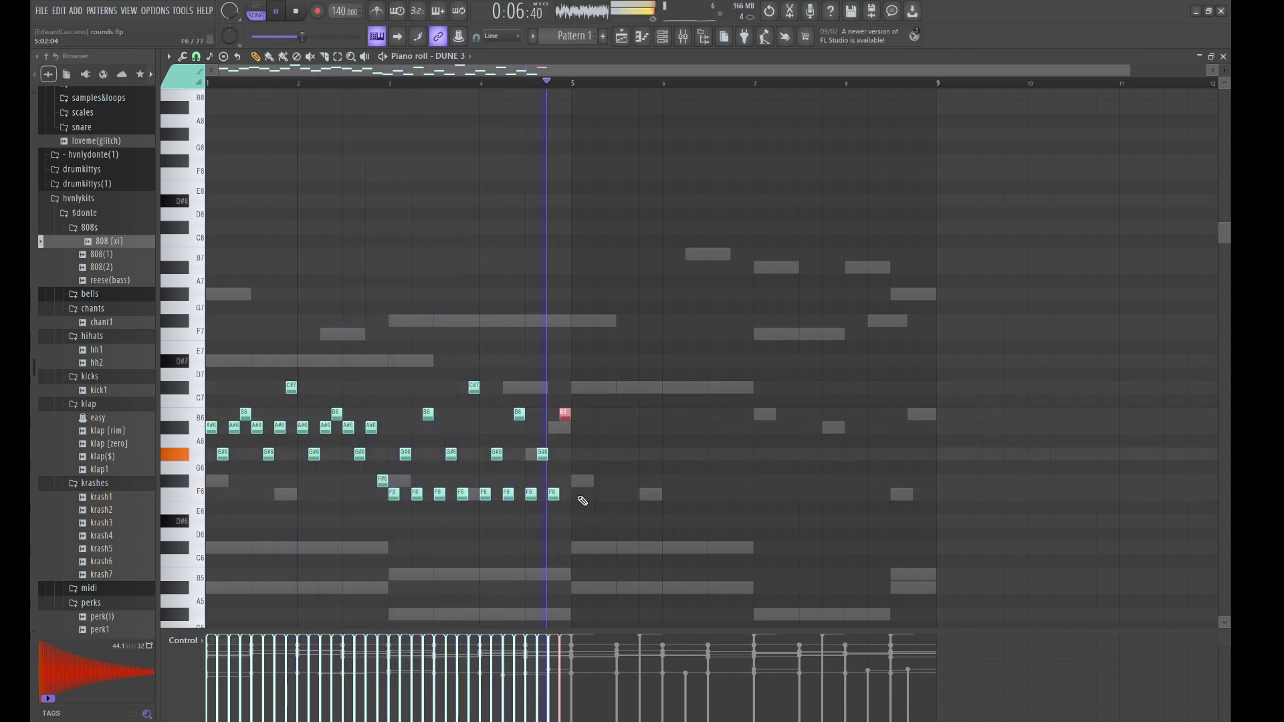
# Raise the F6 notes in bars 3 and 4 to A#6, except the last one in bar 4
pyautogui.moveTo(576, 502); pyautogui.dragTo(548, 507)
pyautogui.click(394, 495)
pyautogui.hotkey('shift', 'Up')
pyautogui.hotkey('shift', 'Up')
pyautogui.hotkey('shift', 'Up')
pyautogui.hotkey('shift', 'Up')
pyautogui.hotkey('shift', 'Up')
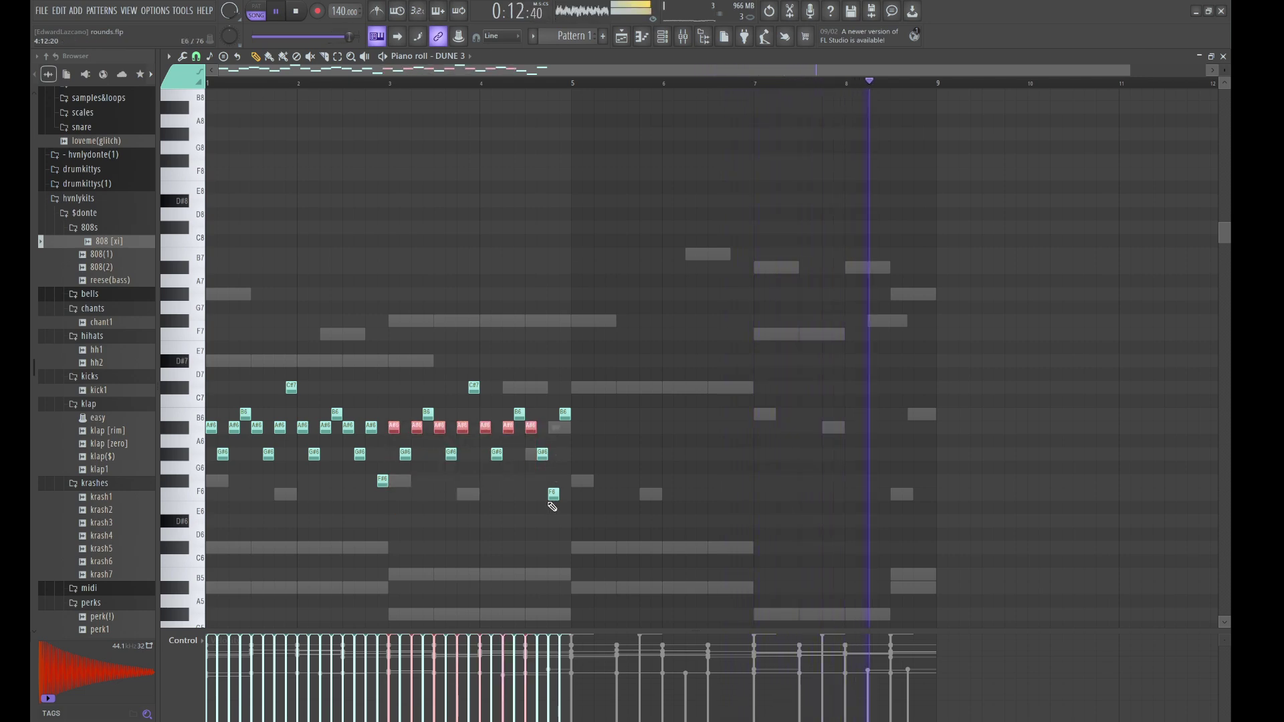
# Raise the remaining F6 note near the end of bar 4 to F#6
pyautogui.click(558, 507)
pyautogui.moveTo(560, 503); pyautogui.dragTo(547, 490)
pyautogui.hotkey('shift', 'Up')
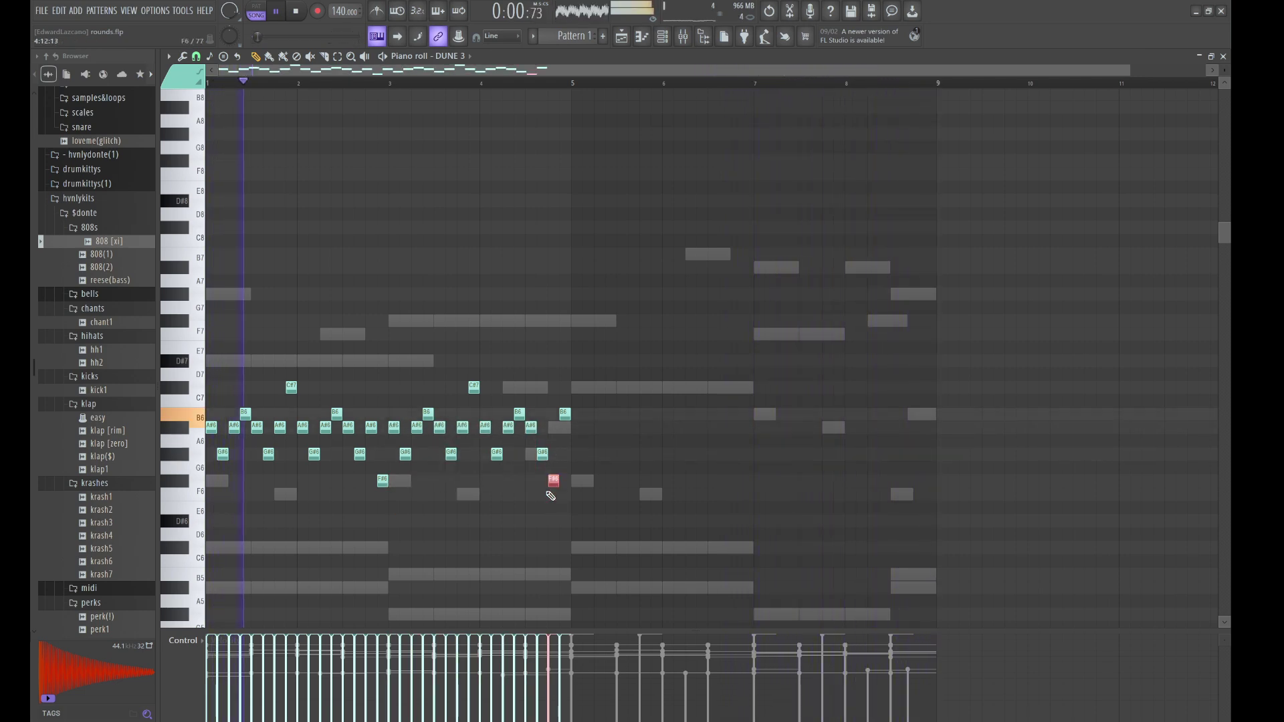
# Duplicate the four-bar sequence into bars 5 to 8 and deselect the copied notes
pyautogui.click(601, 492)
pyautogui.hotkey('ctrl', 'b')
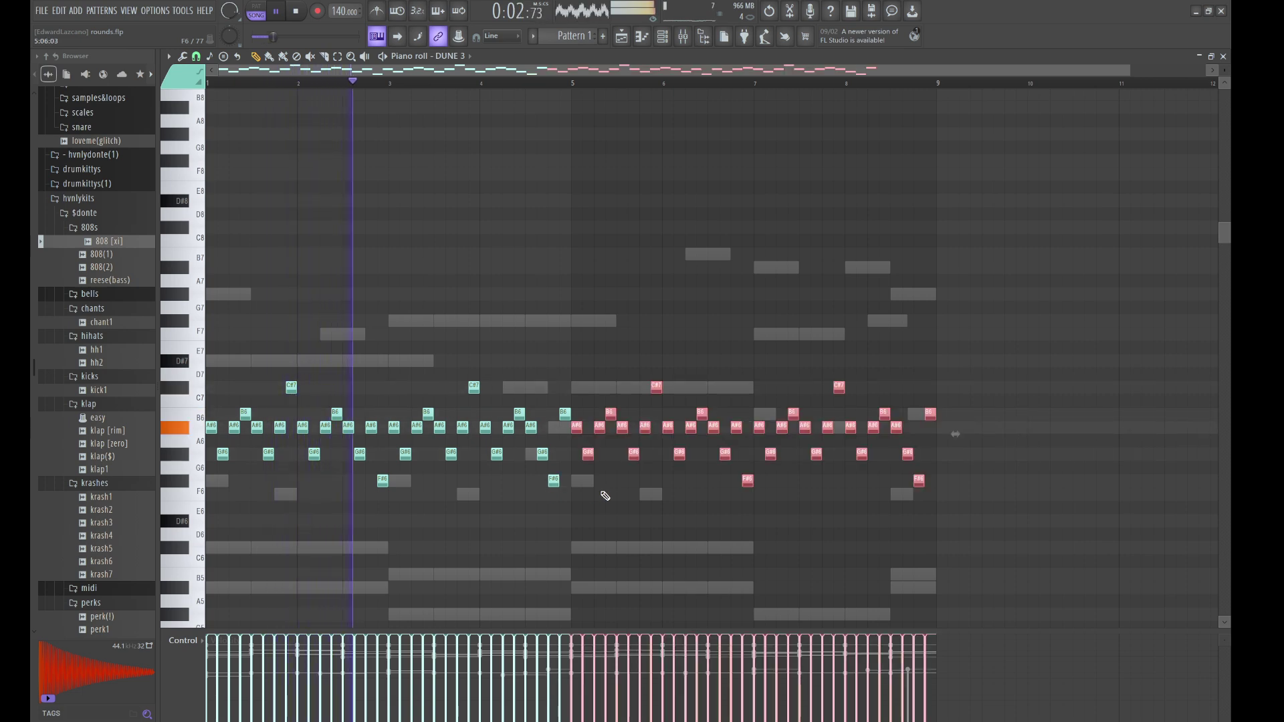
pyautogui.hotkey('ctrl', 'd')
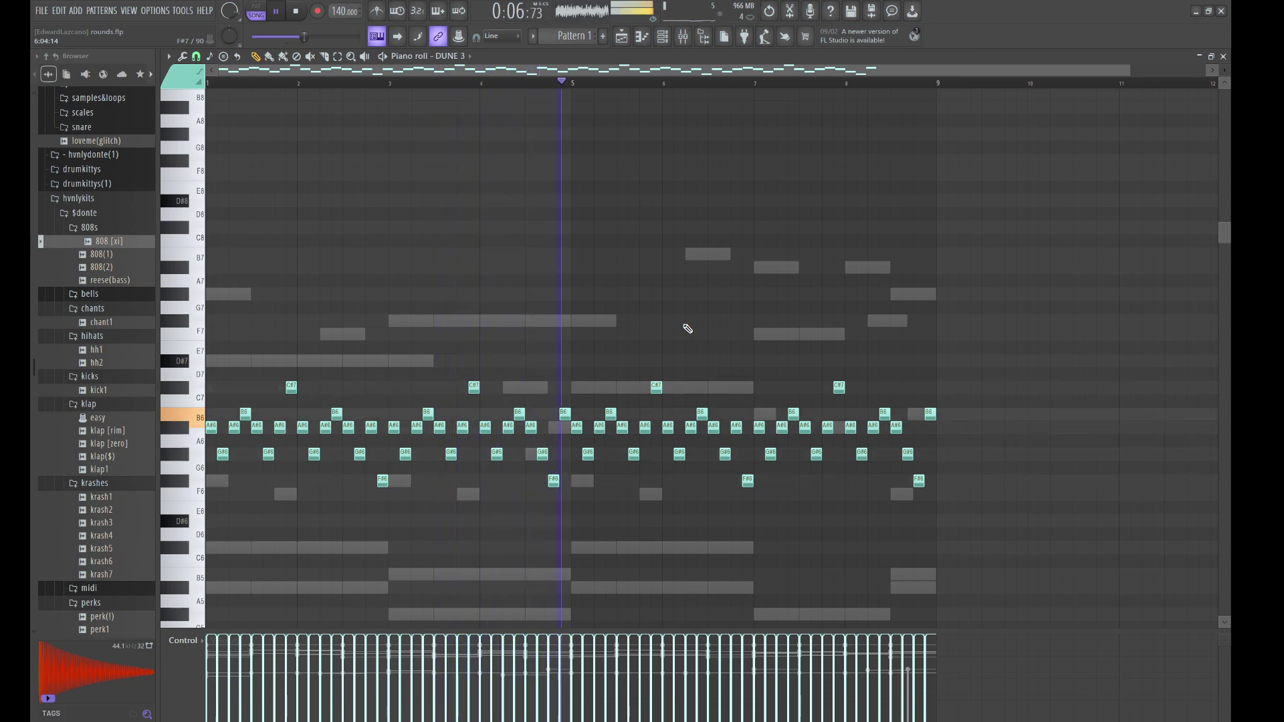
# Copy the DUNE 3 melody notes into the empty Sampler channel and clone that Sampler without notes for another layer
pyautogui.click(662, 36)
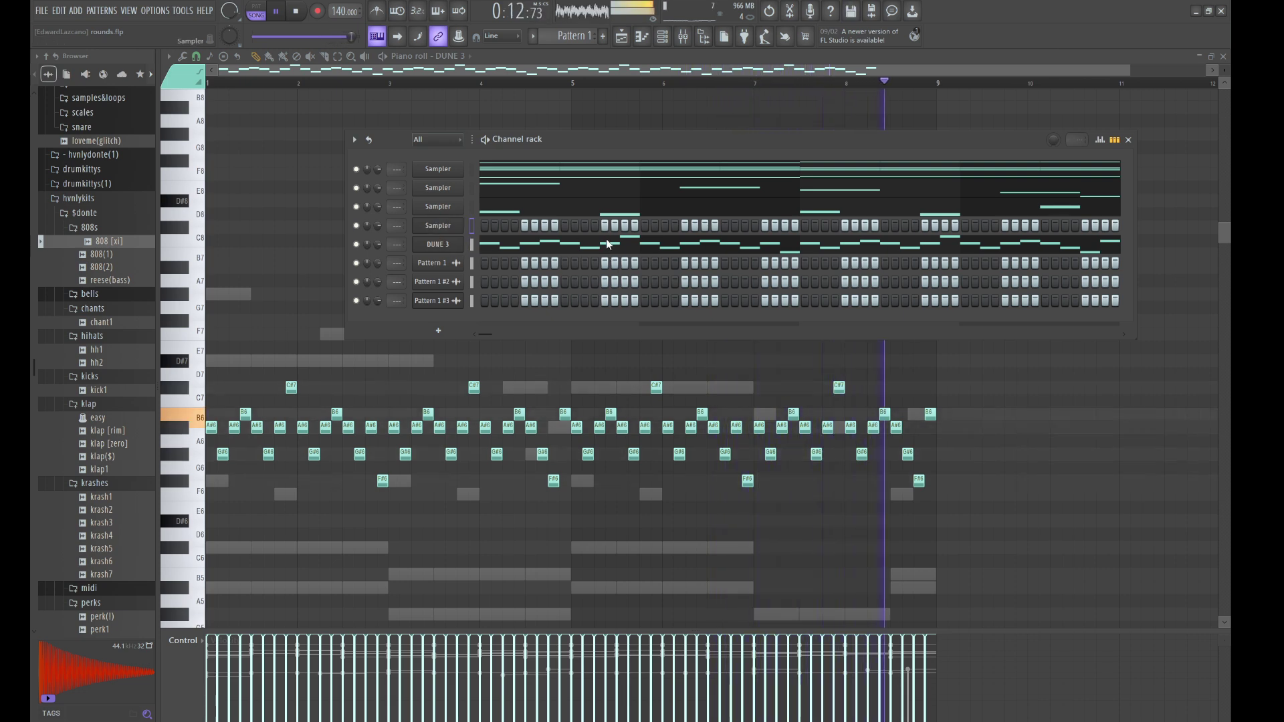
pyautogui.press('Up')
pyautogui.hotkey('ctrl', 'v')
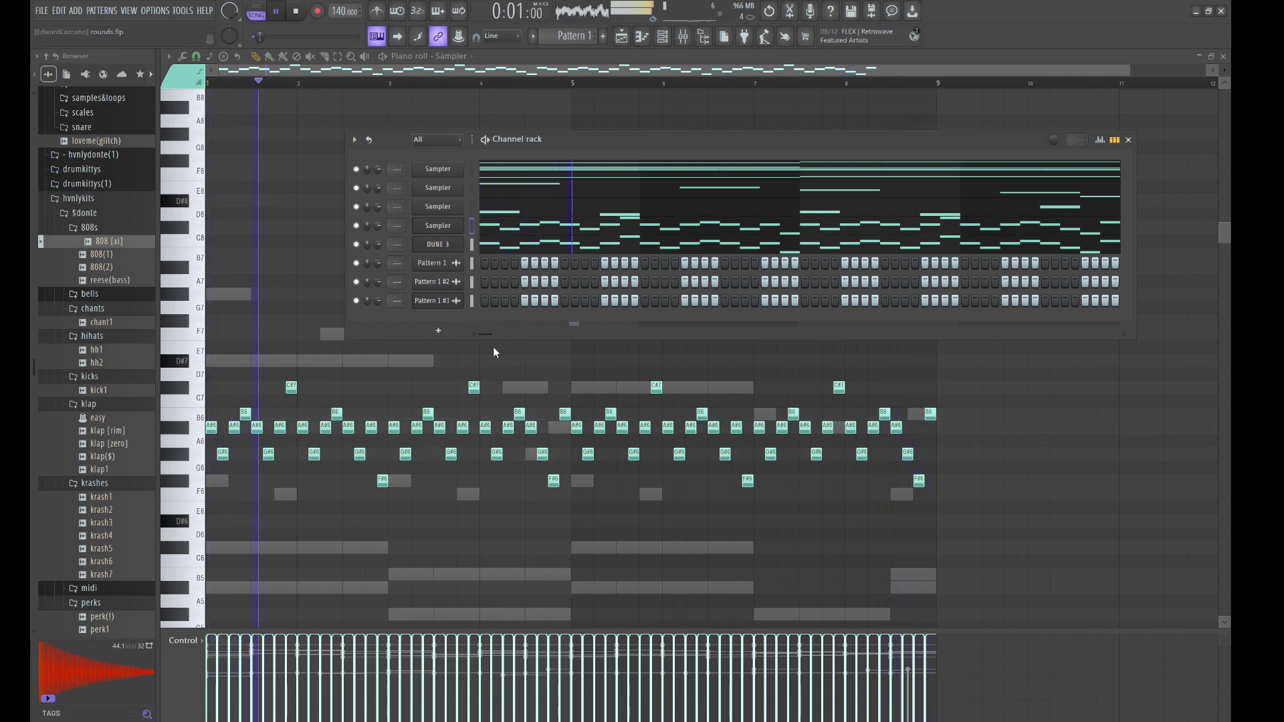
pyautogui.hotkey('alt', 'c')
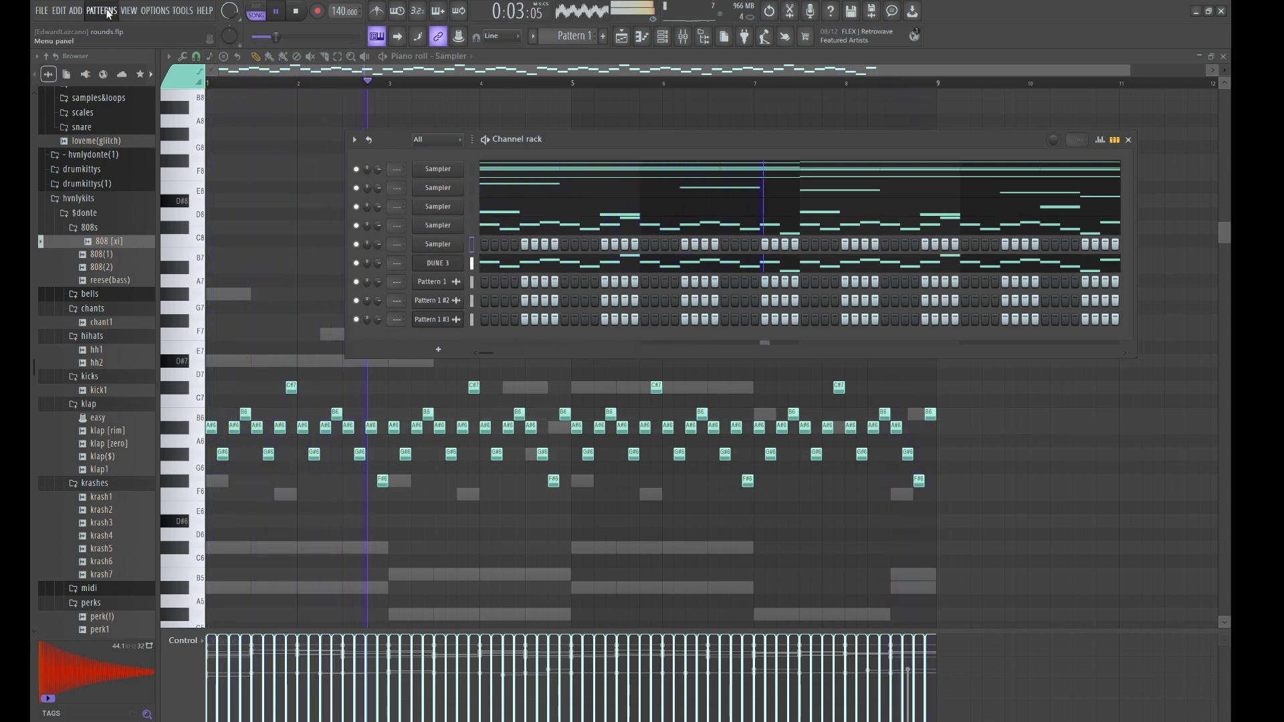
# Render the DUNE 3 layer to audio and place the Pattern 1 #4 clip at bar 1 of Track 4
pyautogui.press('space')
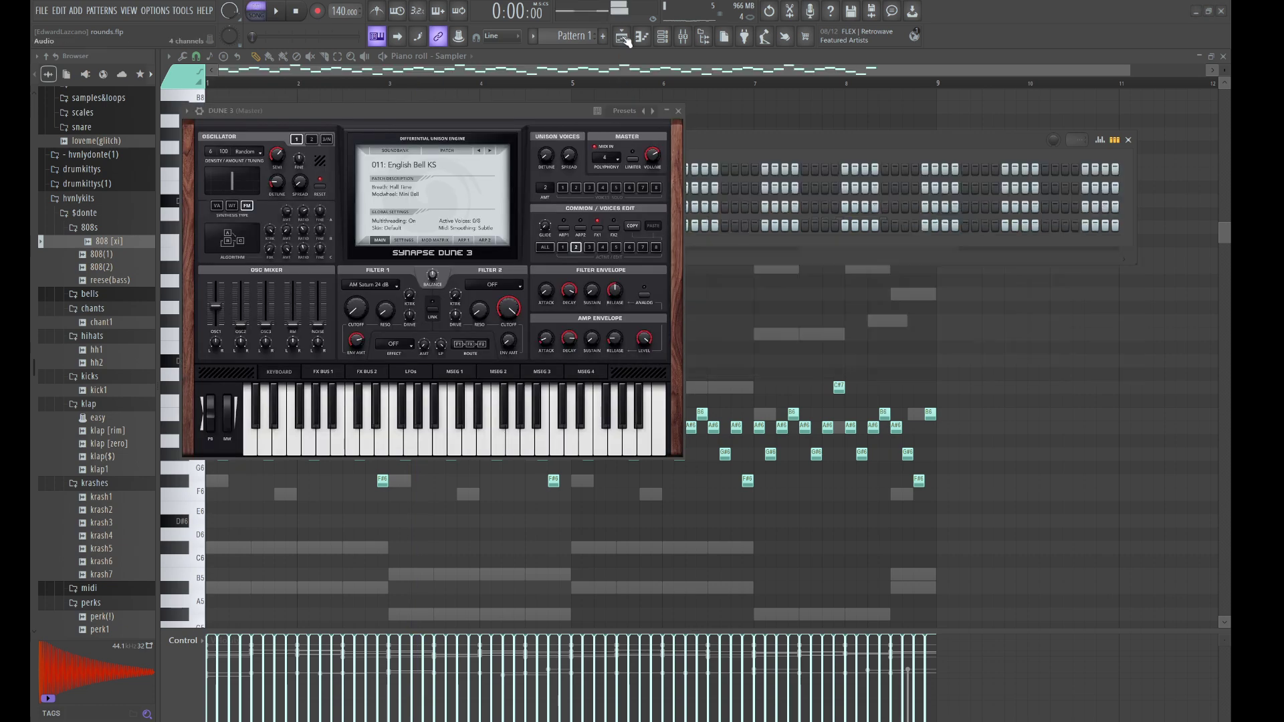
pyautogui.press('l')
pyautogui.click(621, 36)
pyautogui.moveTo(175, 154); pyautogui.dragTo(371, 216)
pyautogui.doubleClick(372, 216)
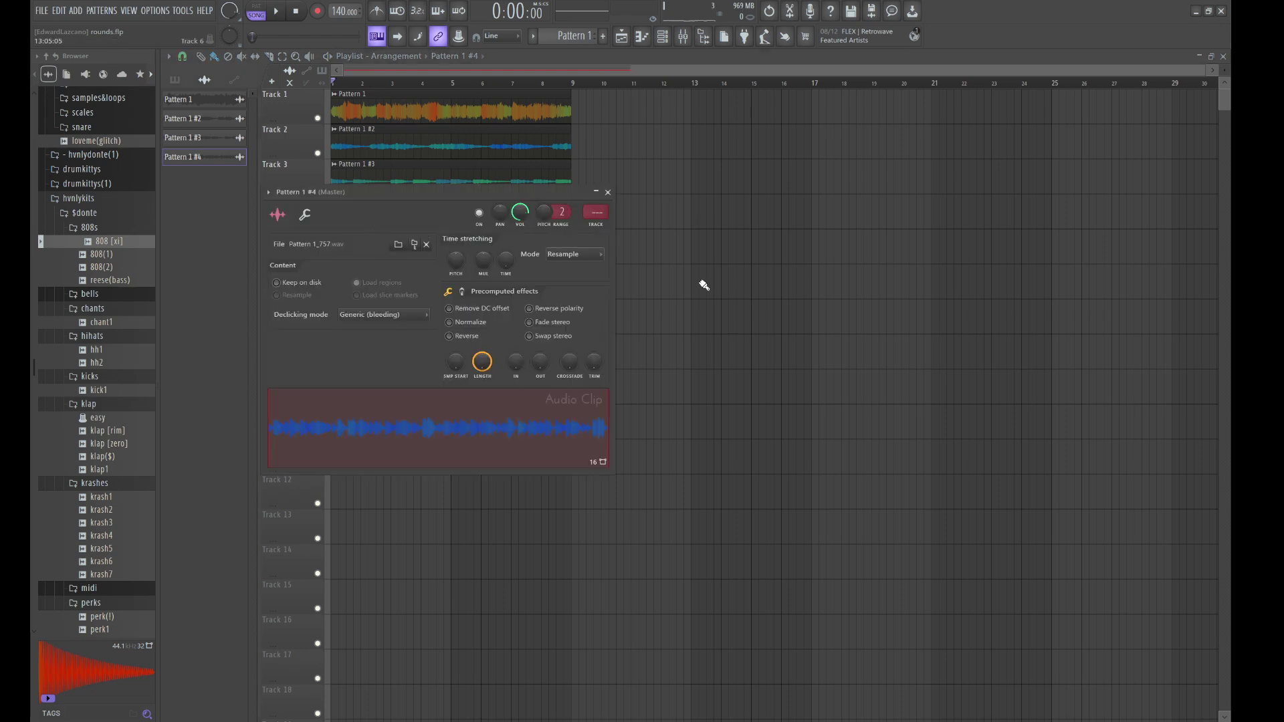
pyautogui.press('Escape')
# Show all channels in the channel rack, clear the notes of the DUNE 3 channel and start playback
pyautogui.click(662, 37)
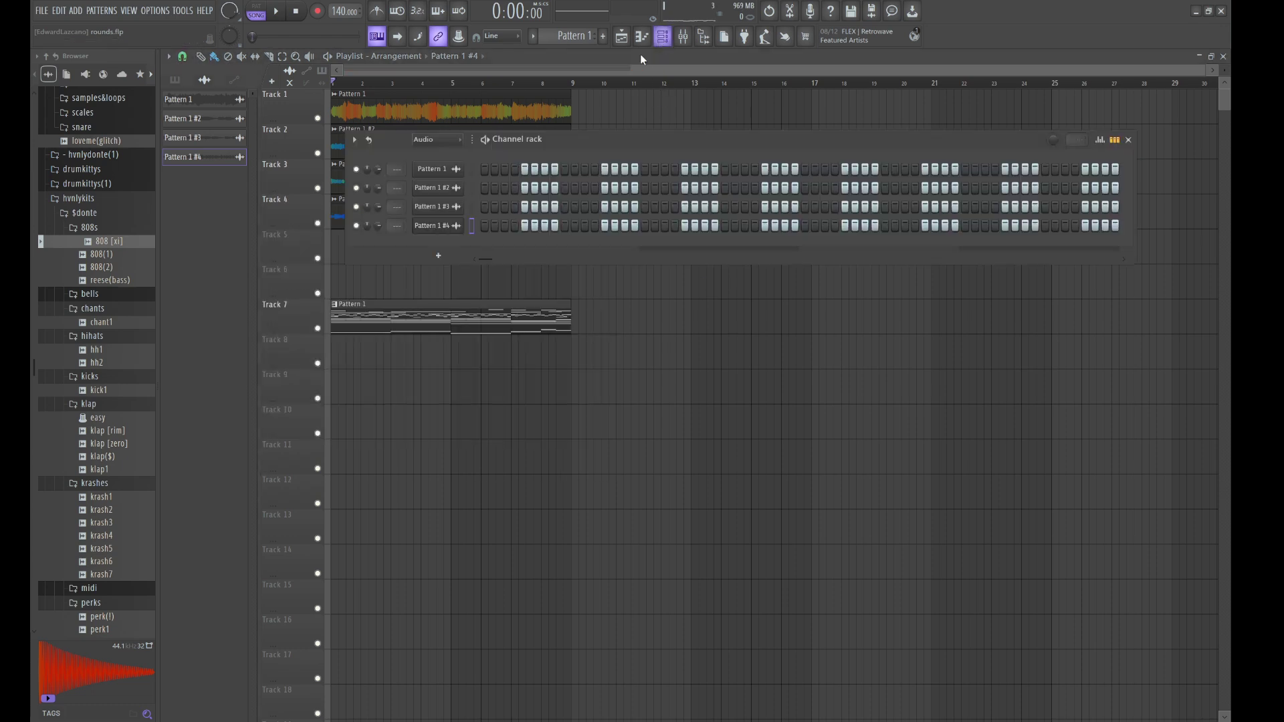
pyautogui.click(444, 154)
pyautogui.press('space')
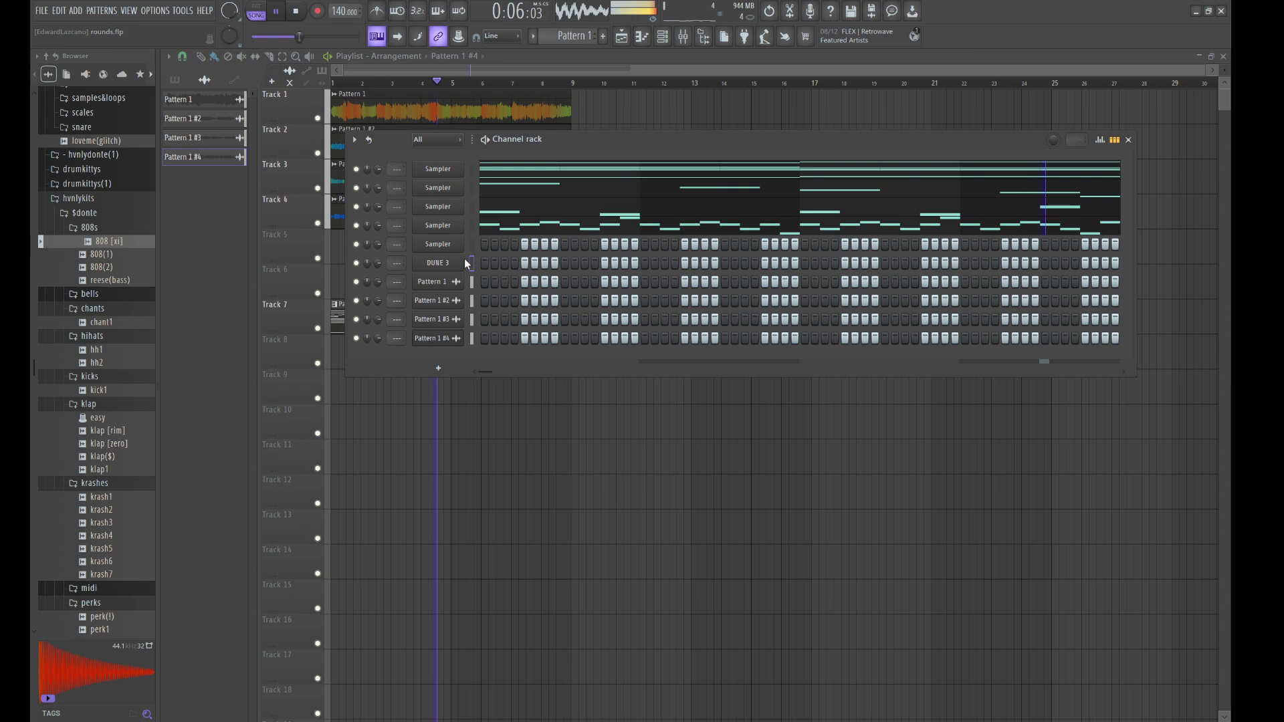
# Load the preset 001: Aurora EDT in DUNE 3
pyautogui.click(441, 262)
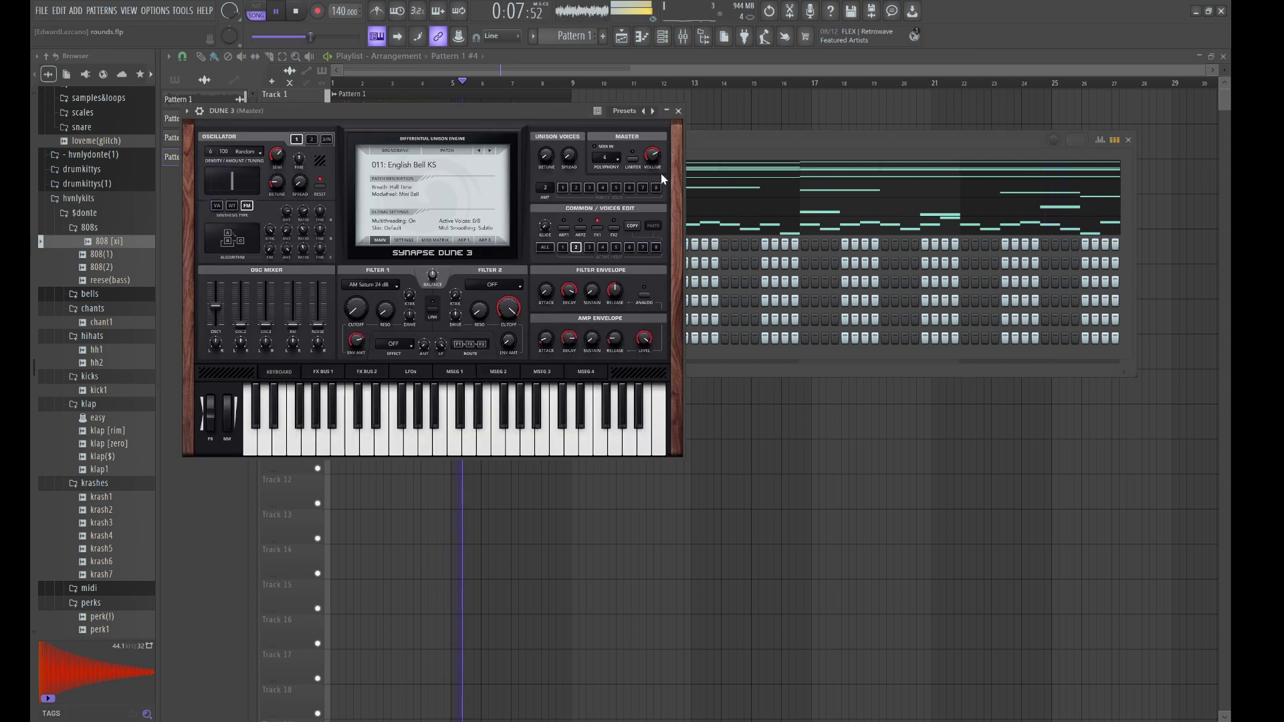
pyautogui.click(717, 150)
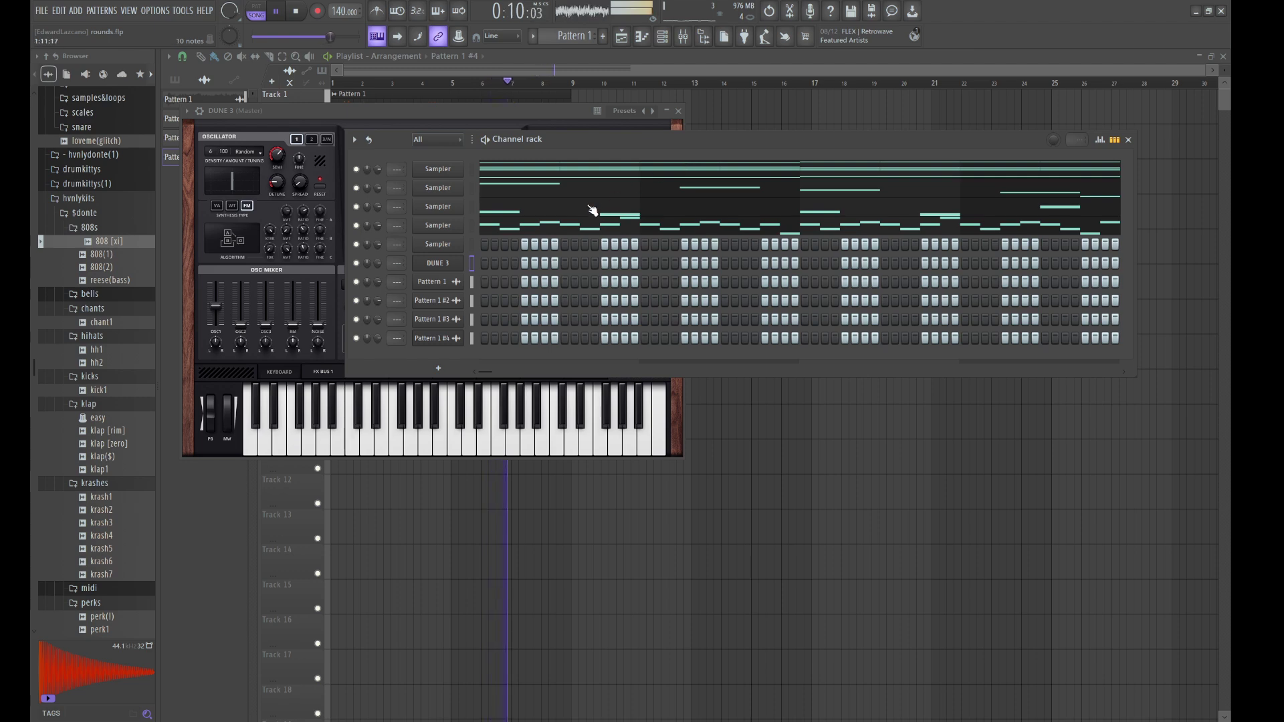
pyautogui.click(715, 117)
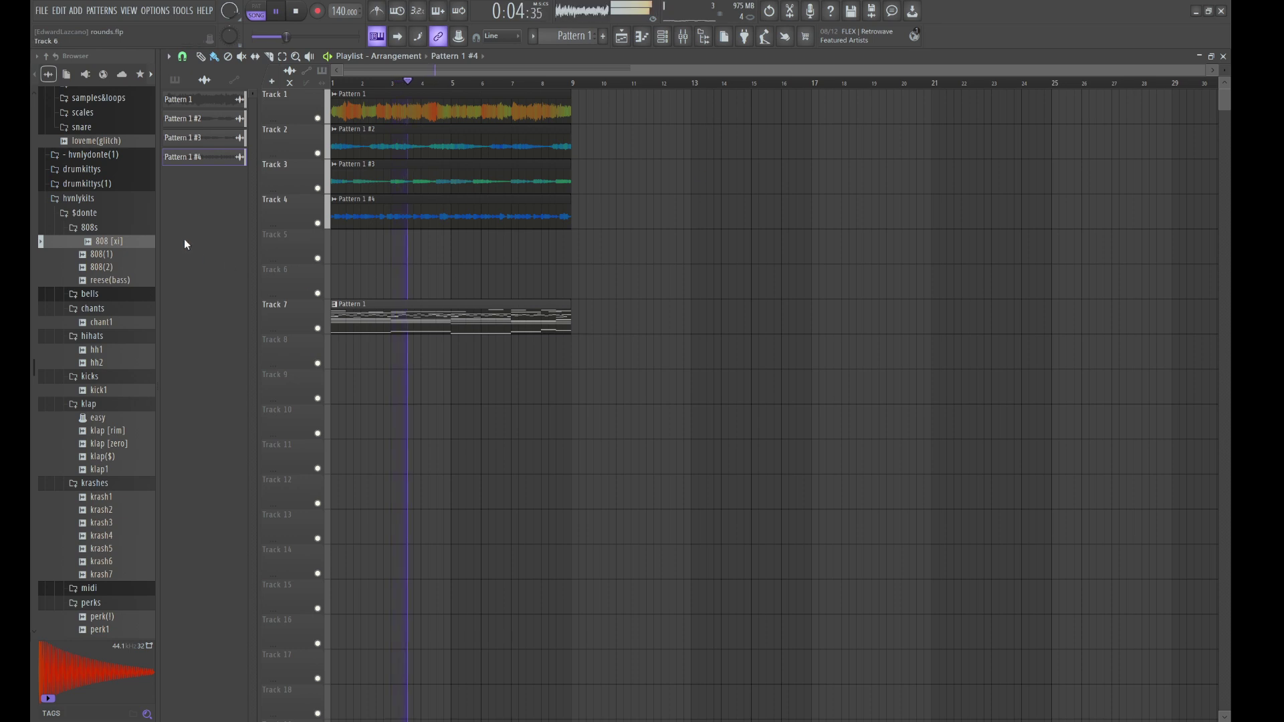
pyautogui.click(664, 37)
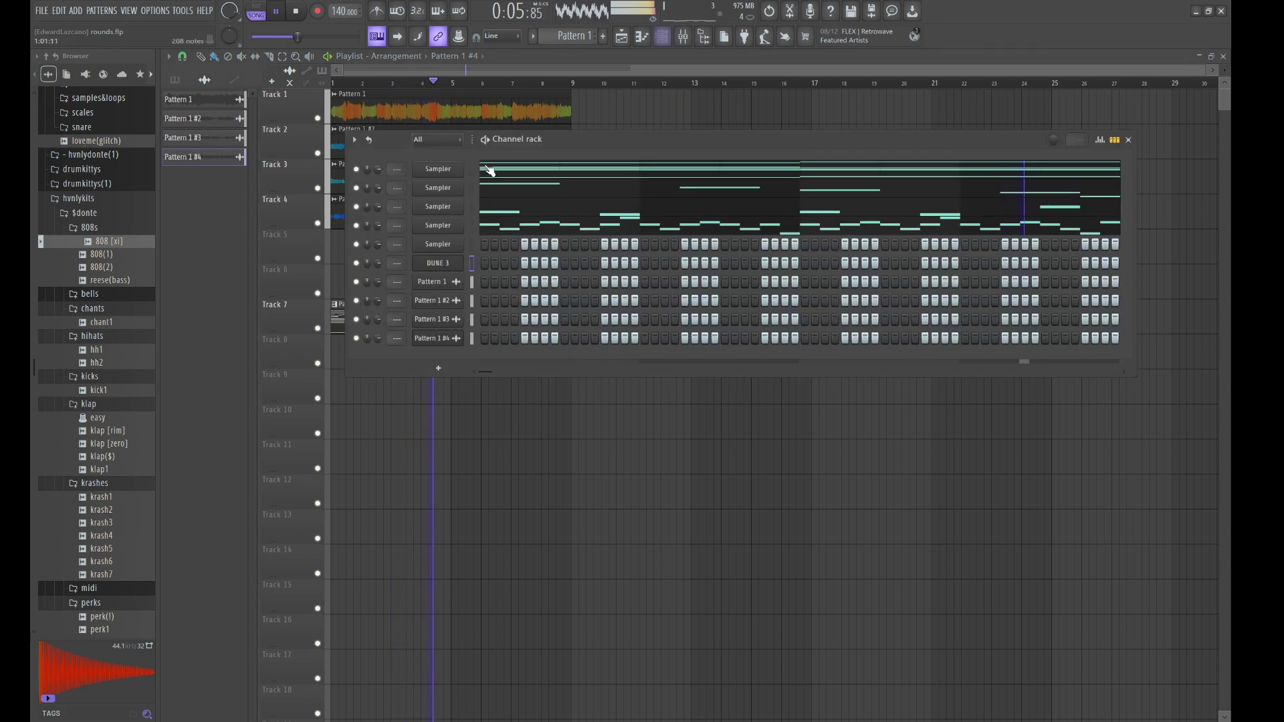
pyautogui.click(442, 262)
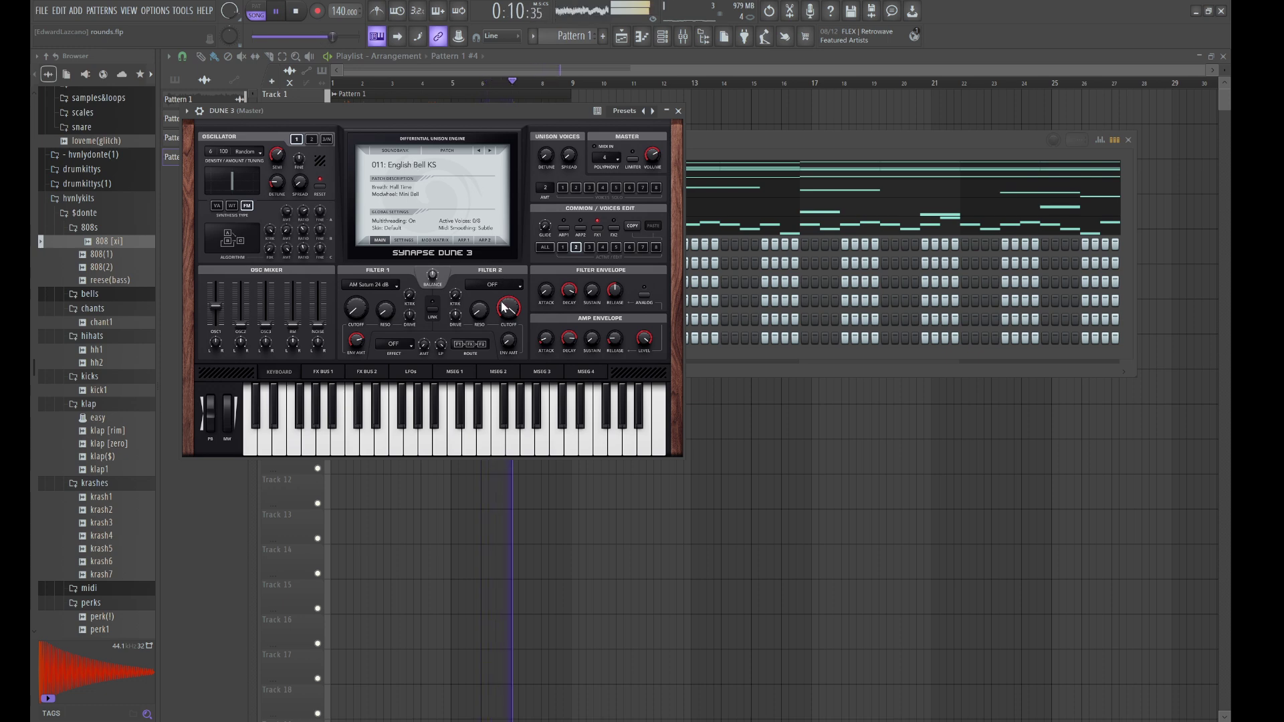
pyautogui.click(420, 167)
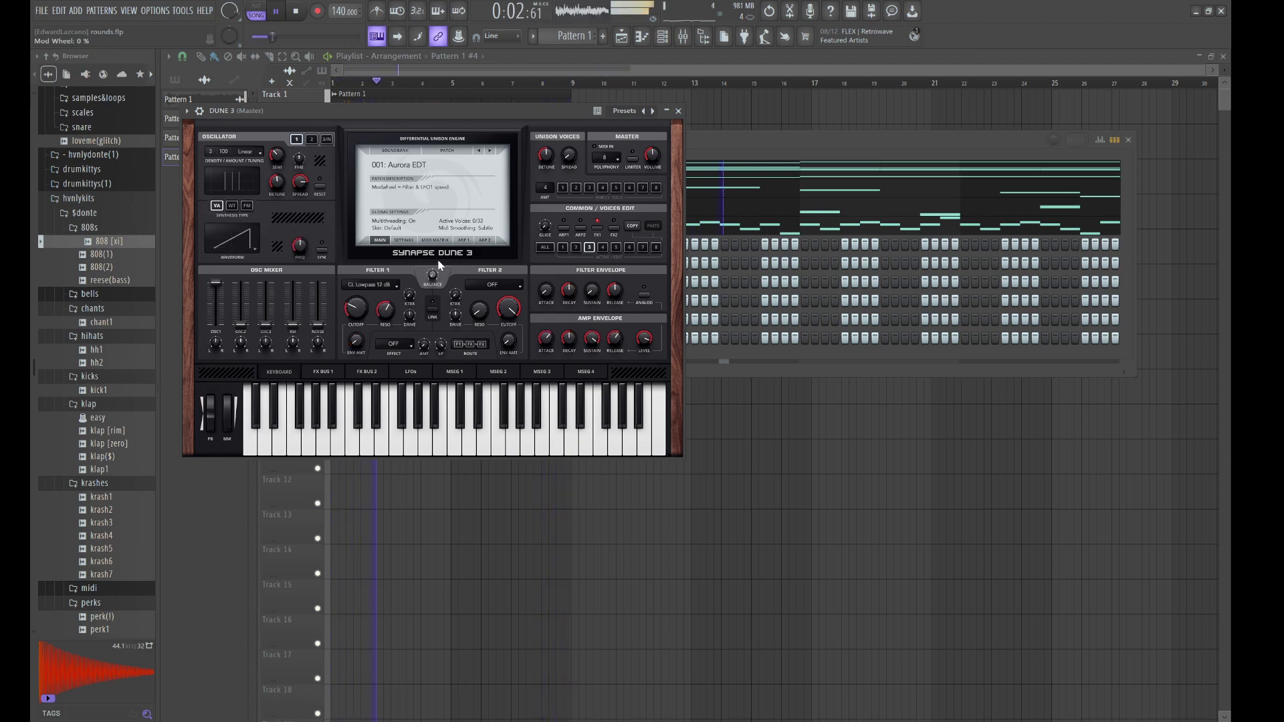
pyautogui.click(733, 158)
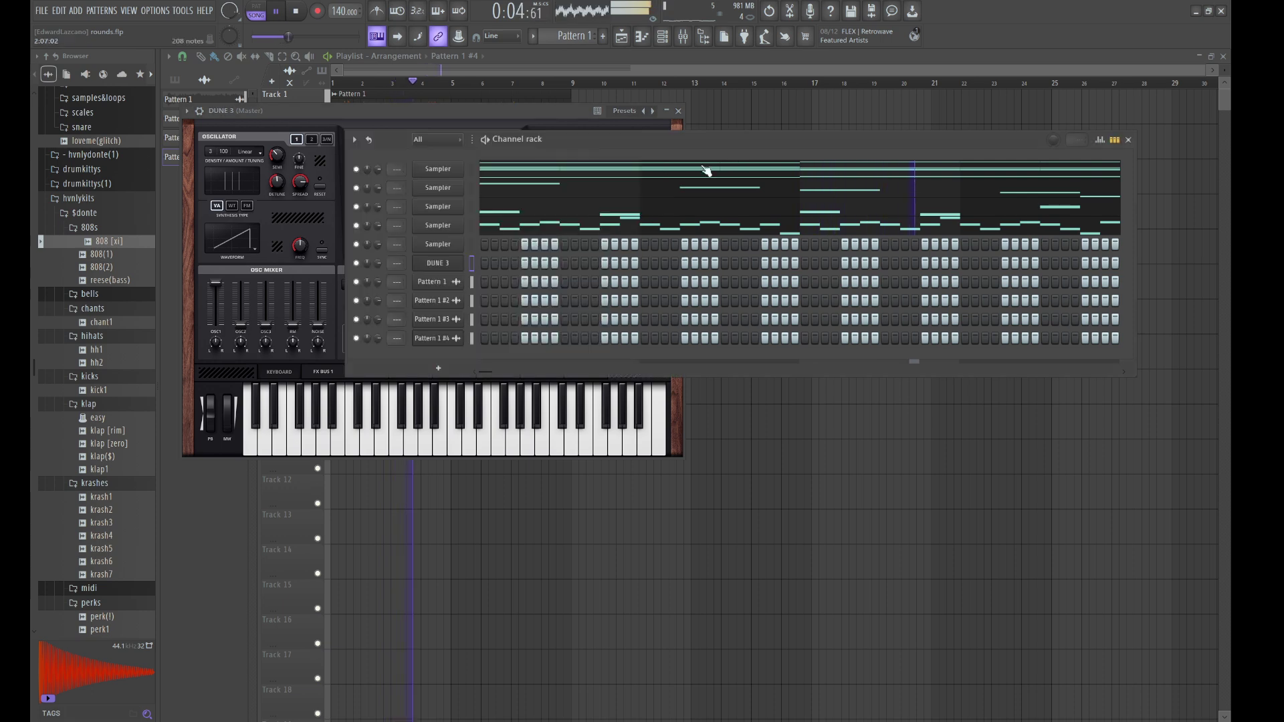
# Draw a D#8 note from bar 1 to the middle of bar 3 and an F8 note to the end of bar 4
pyautogui.press('F7')
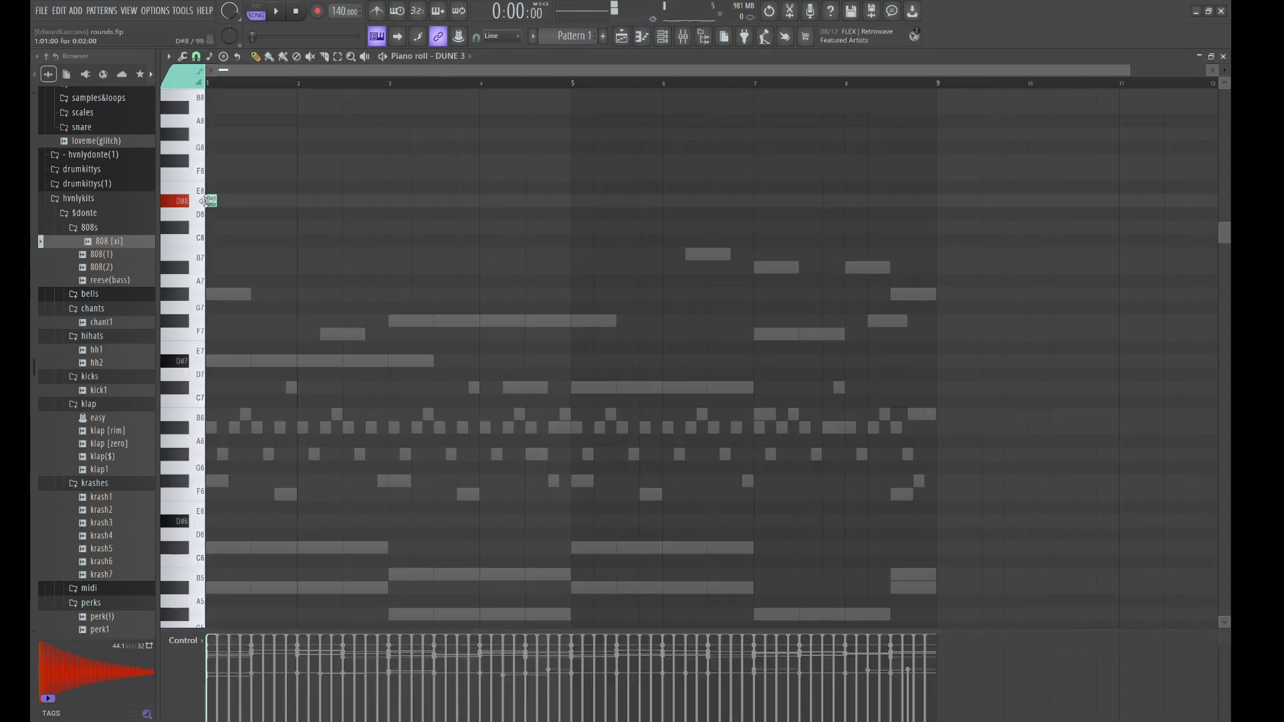
pyautogui.moveTo(220, 201); pyautogui.dragTo(552, 194)
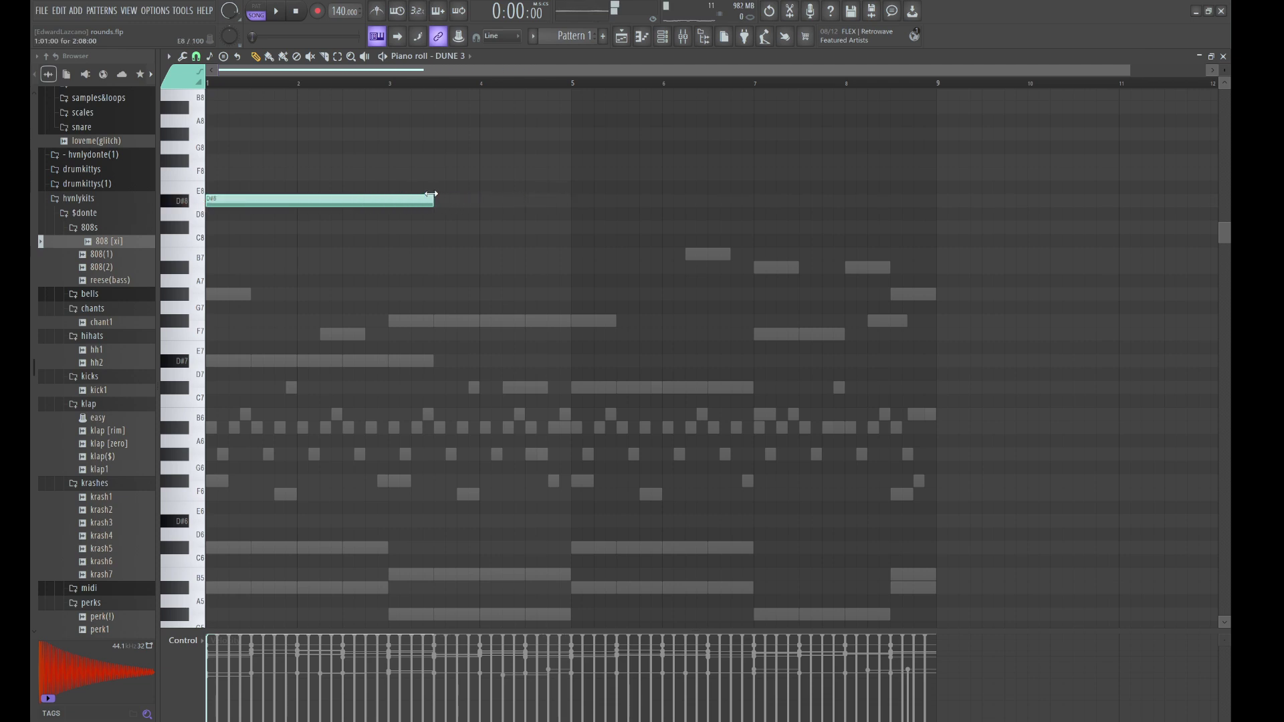
pyautogui.click(438, 227)
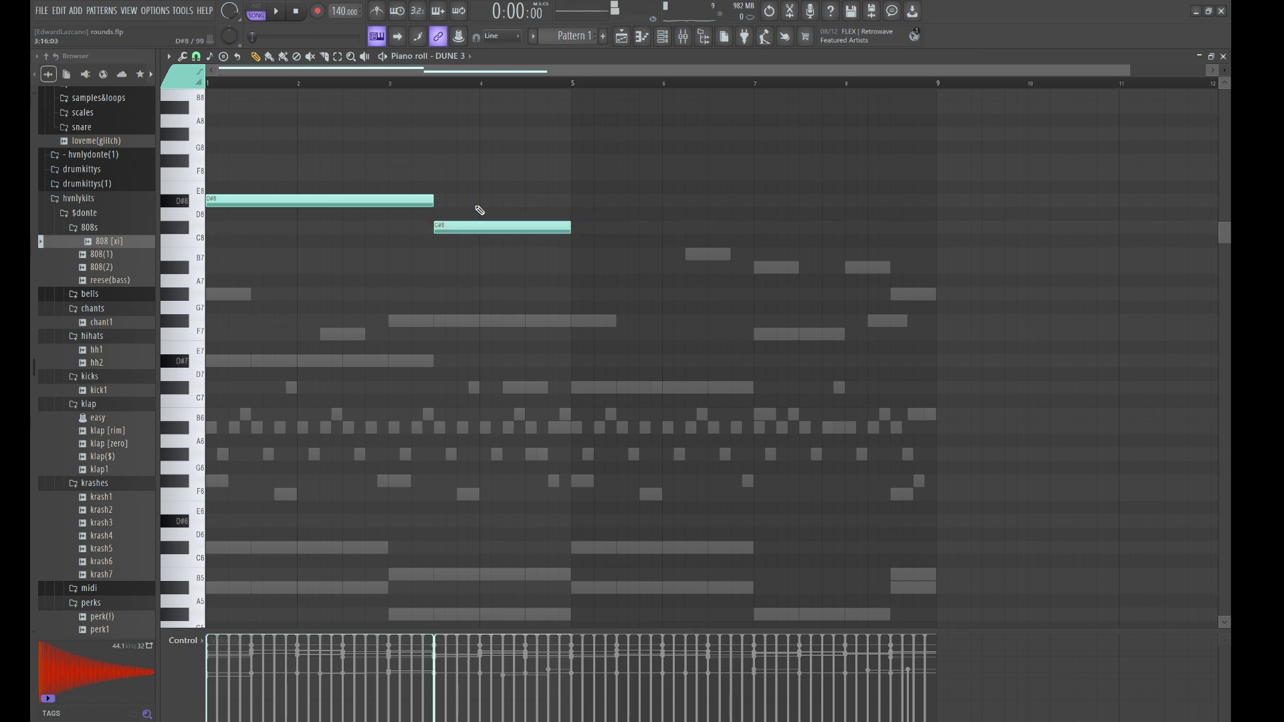
pyautogui.click(429, 191)
pyautogui.rightClick(469, 189)
pyautogui.moveTo(482, 230); pyautogui.dragTo(482, 170)
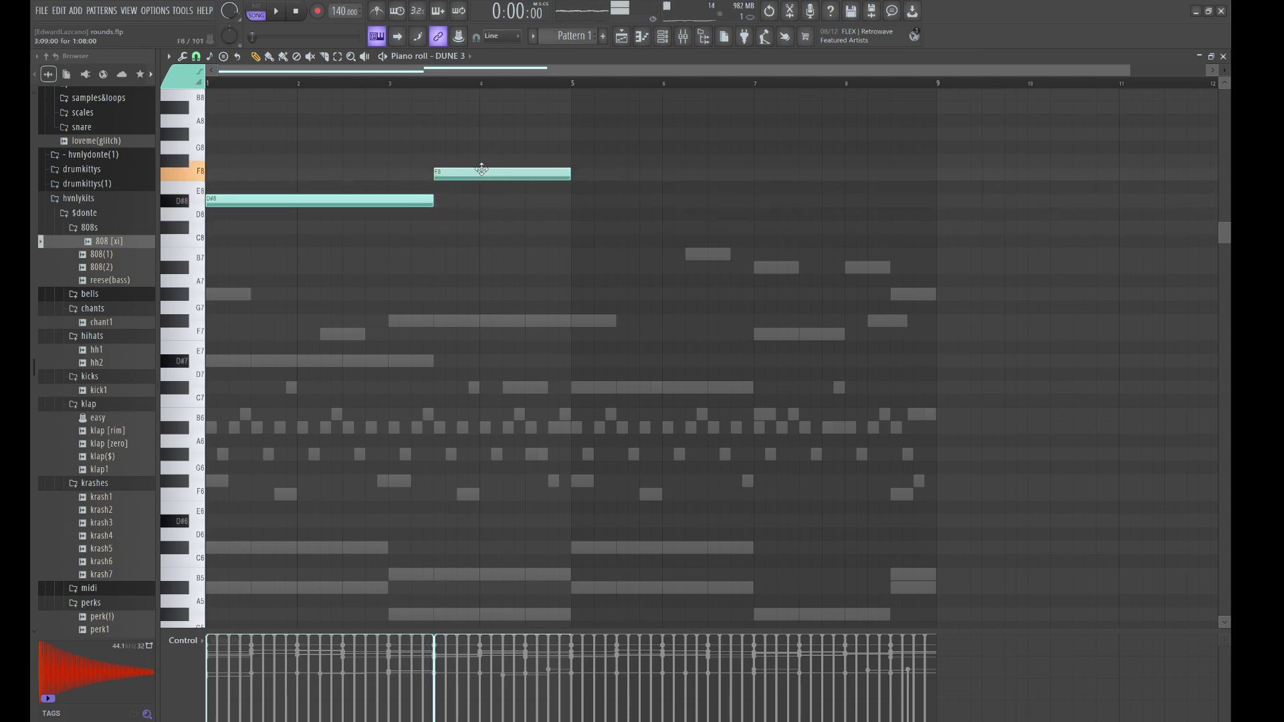
# Add an F#8 note from bar 5 to the middle of bar 7 and an F8 note to the end of bar 8
pyautogui.click(576, 159)
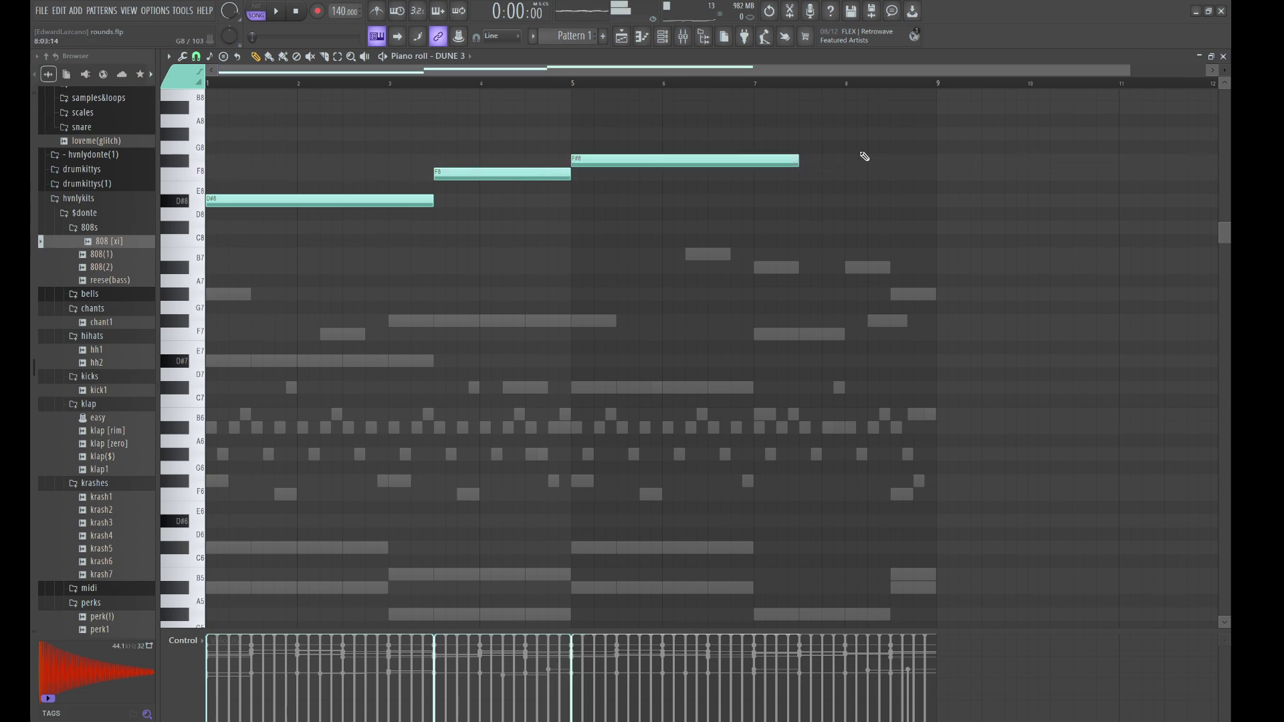
pyautogui.click(797, 174)
pyautogui.moveTo(853, 177); pyautogui.dragTo(847, 175)
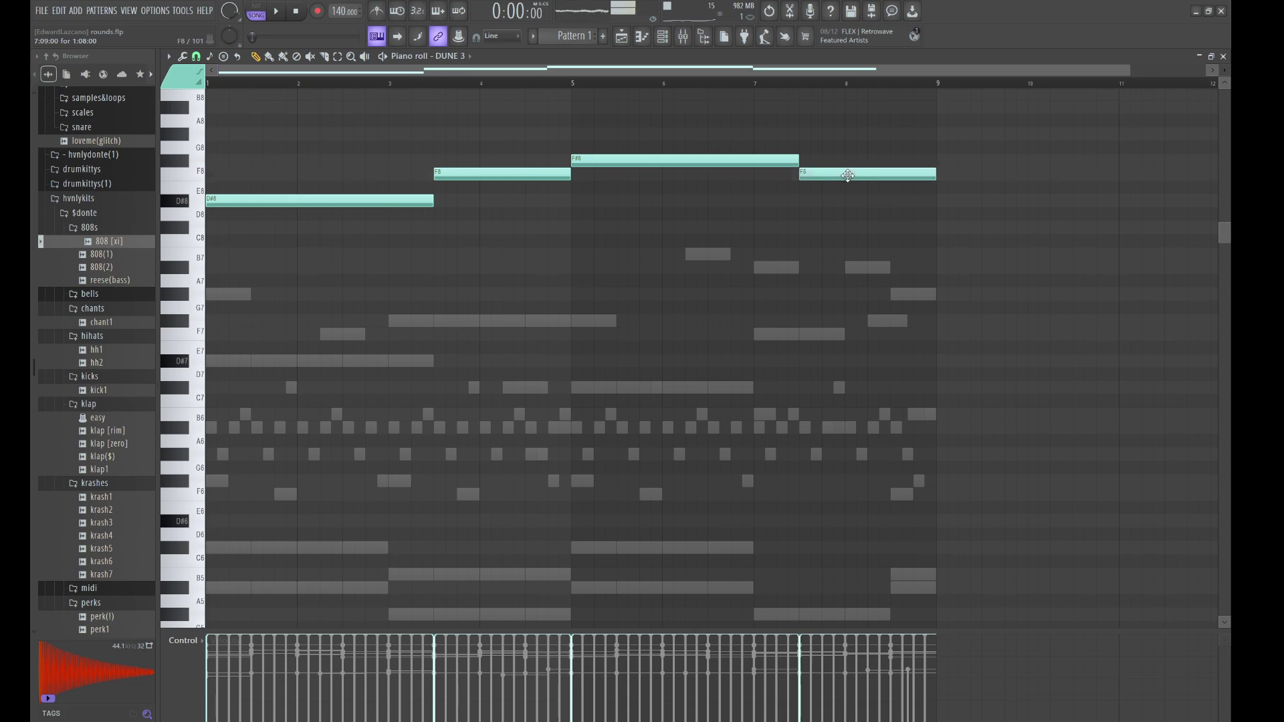
# Solo the DUNE 3 channel and play back the new long notes with the Aurora EDT preset
pyautogui.press('space')
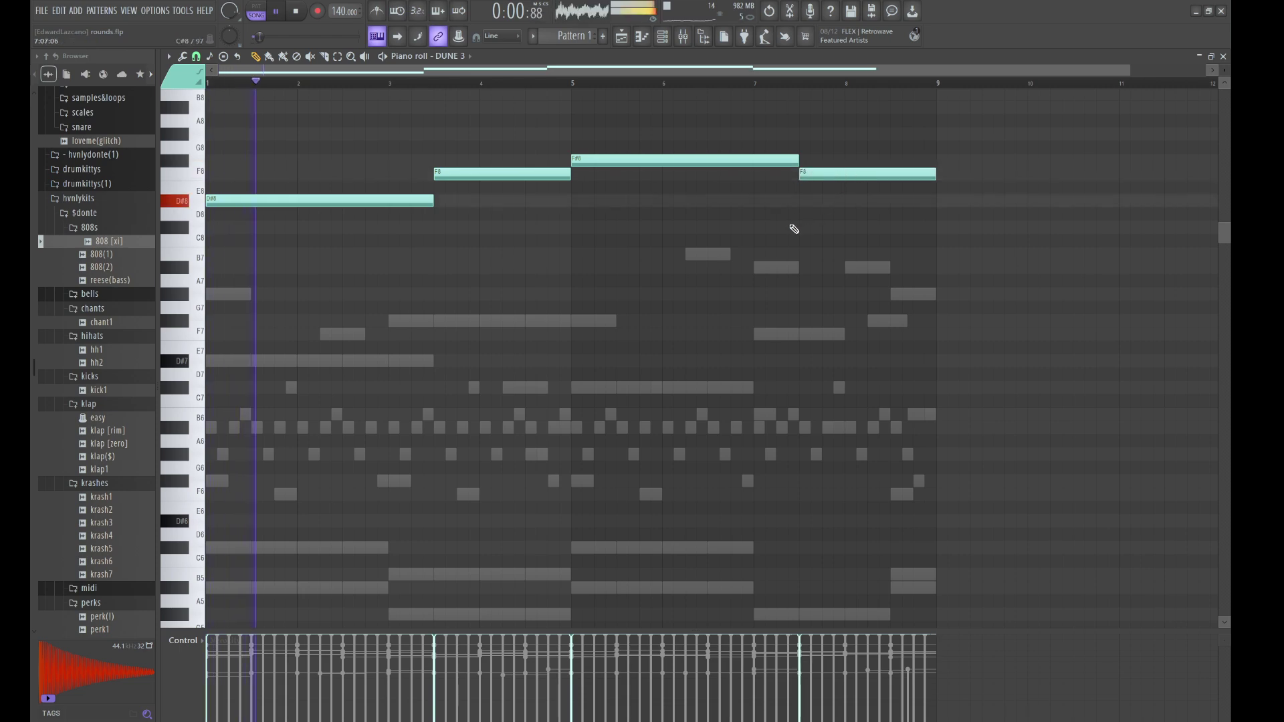
pyautogui.click(668, 40)
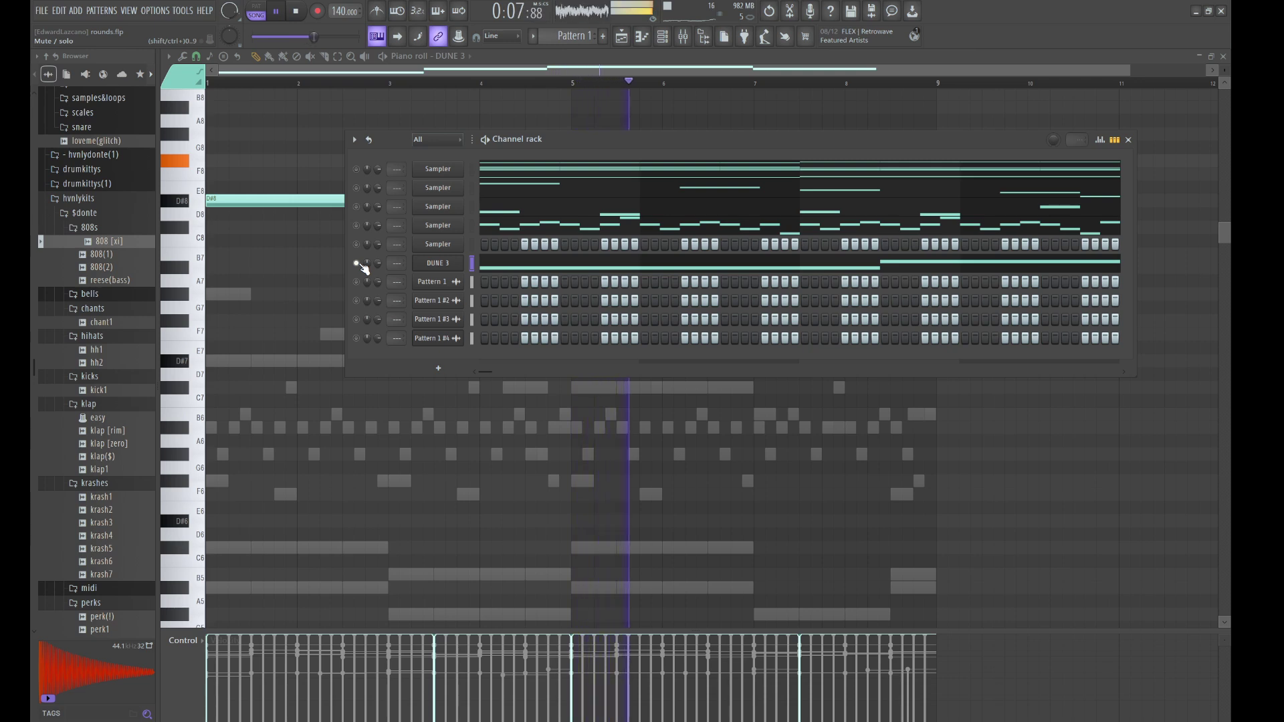
pyautogui.press('space')
pyautogui.press('space')
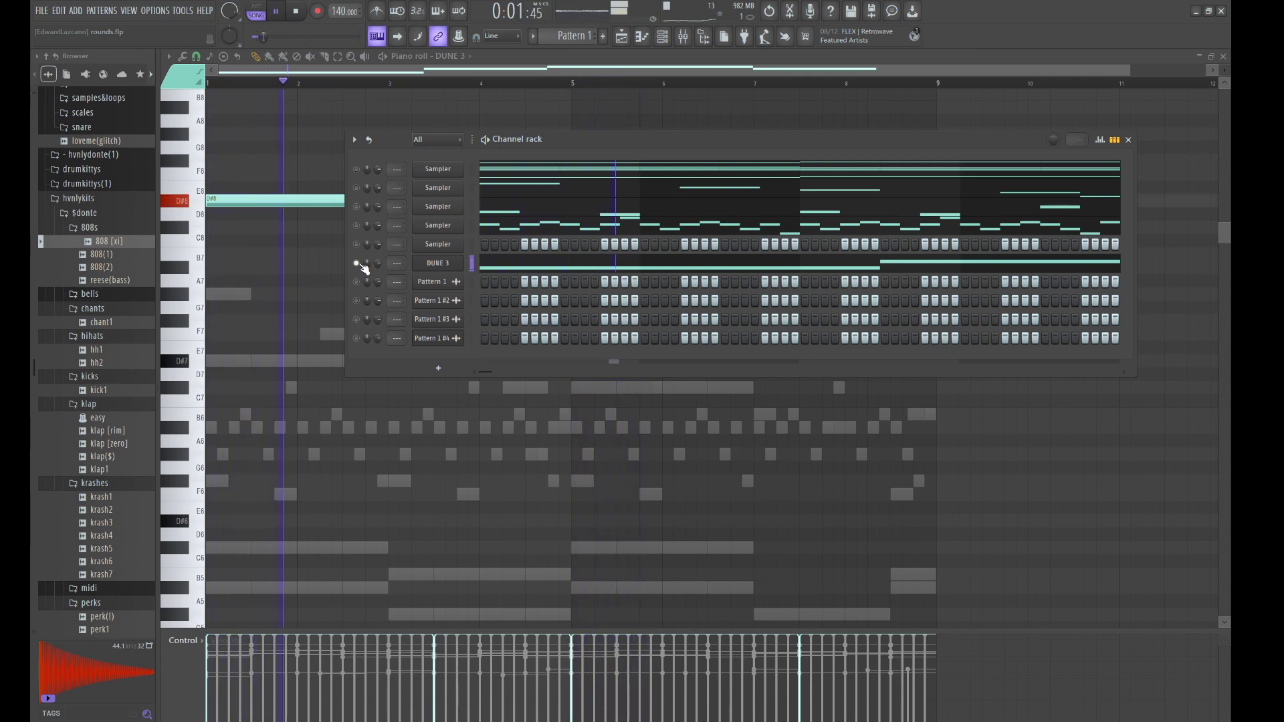
pyautogui.click(450, 264)
pyautogui.click(694, 153)
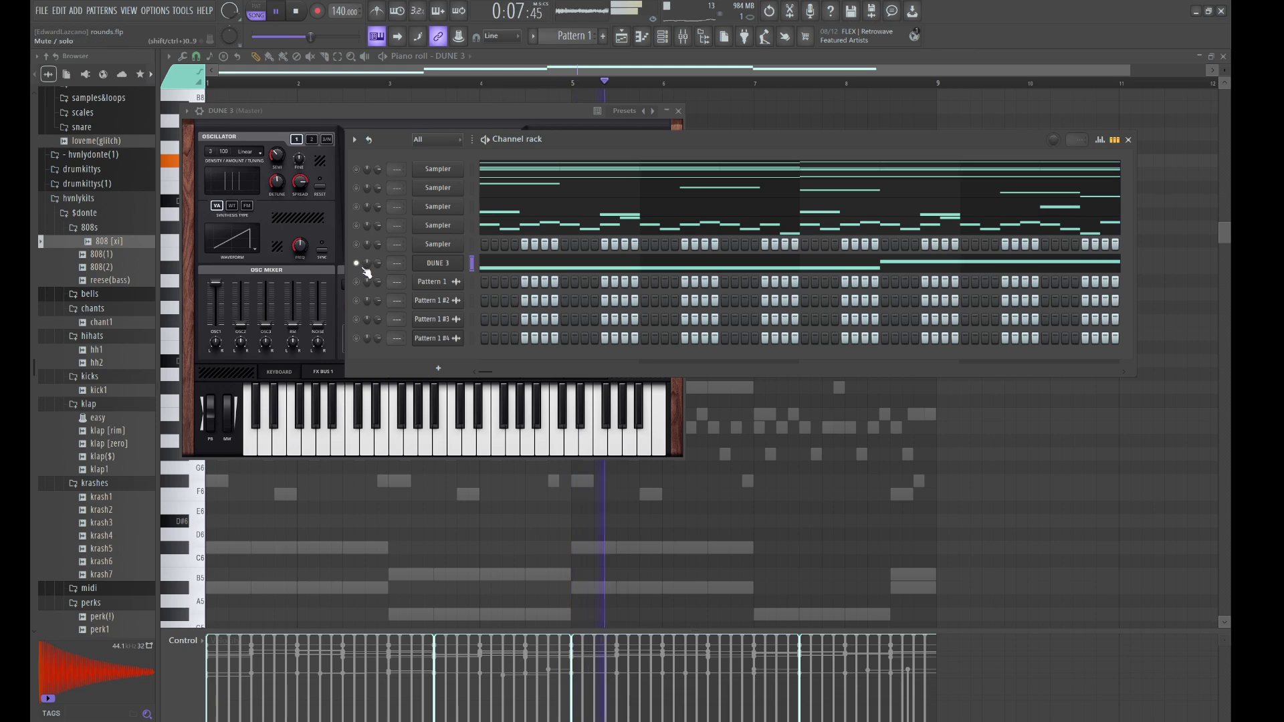
pyautogui.click(659, 75)
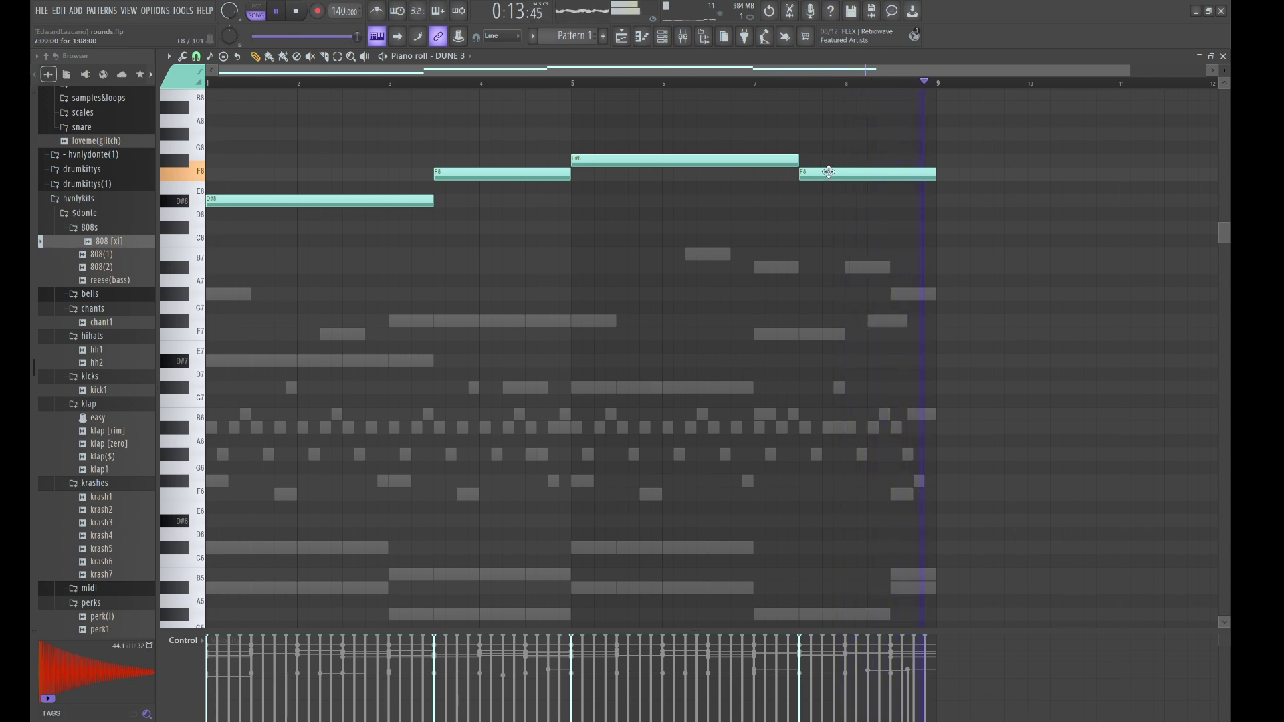
# Raise the last long note in bars 7 to 8 to G#8
pyautogui.click(662, 36)
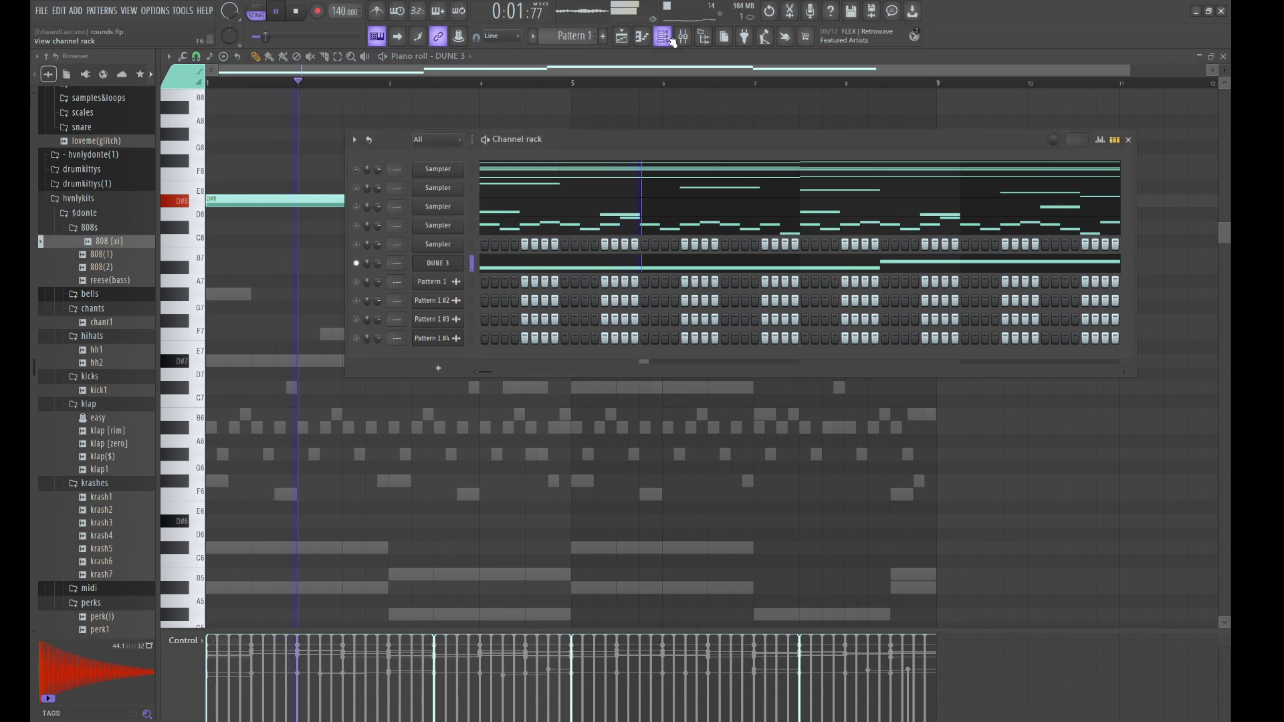
pyautogui.press('F6')
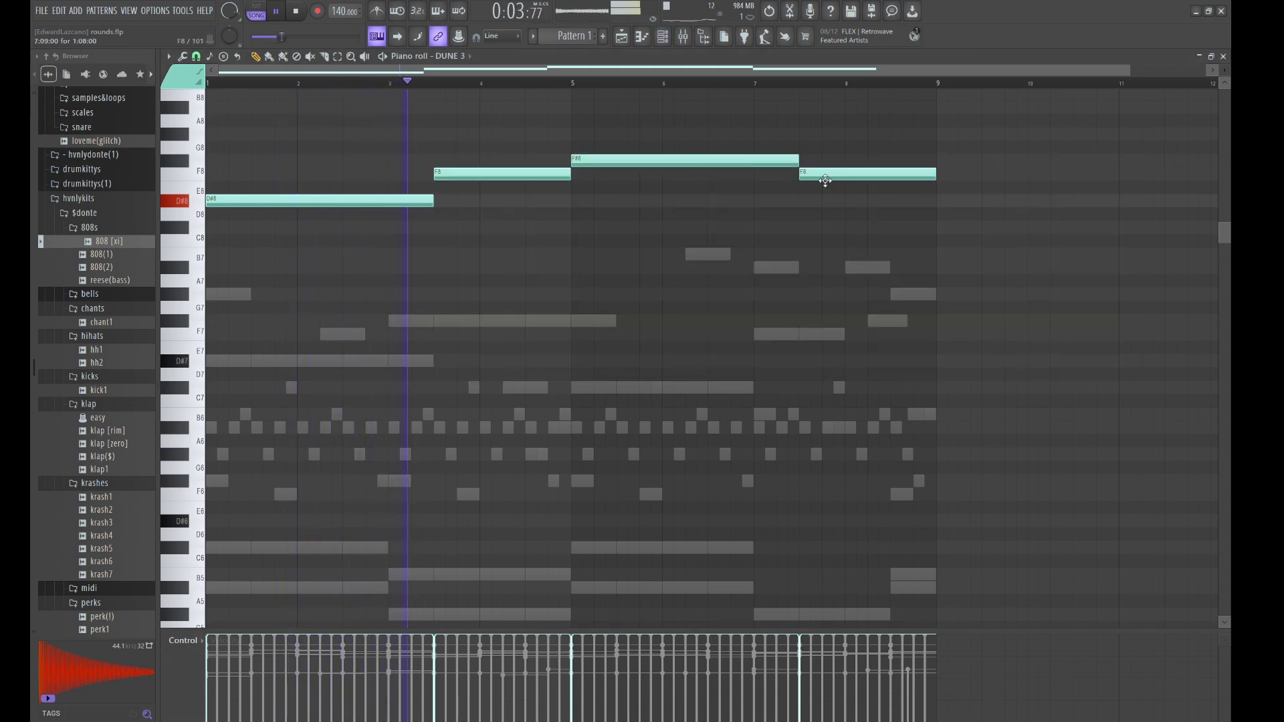
pyautogui.moveTo(823, 174); pyautogui.dragTo(825, 135)
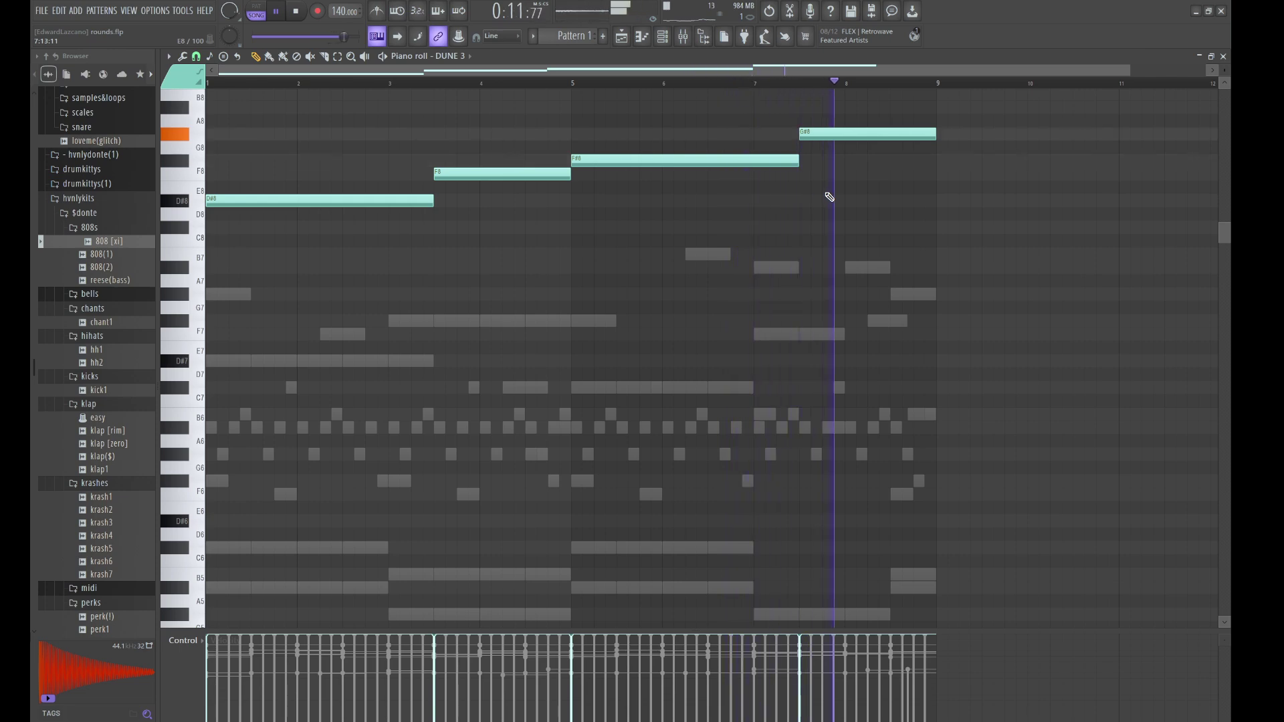
# Copy the DUNE 3 long notes into the empty Sampler channel above it
pyautogui.click(667, 44)
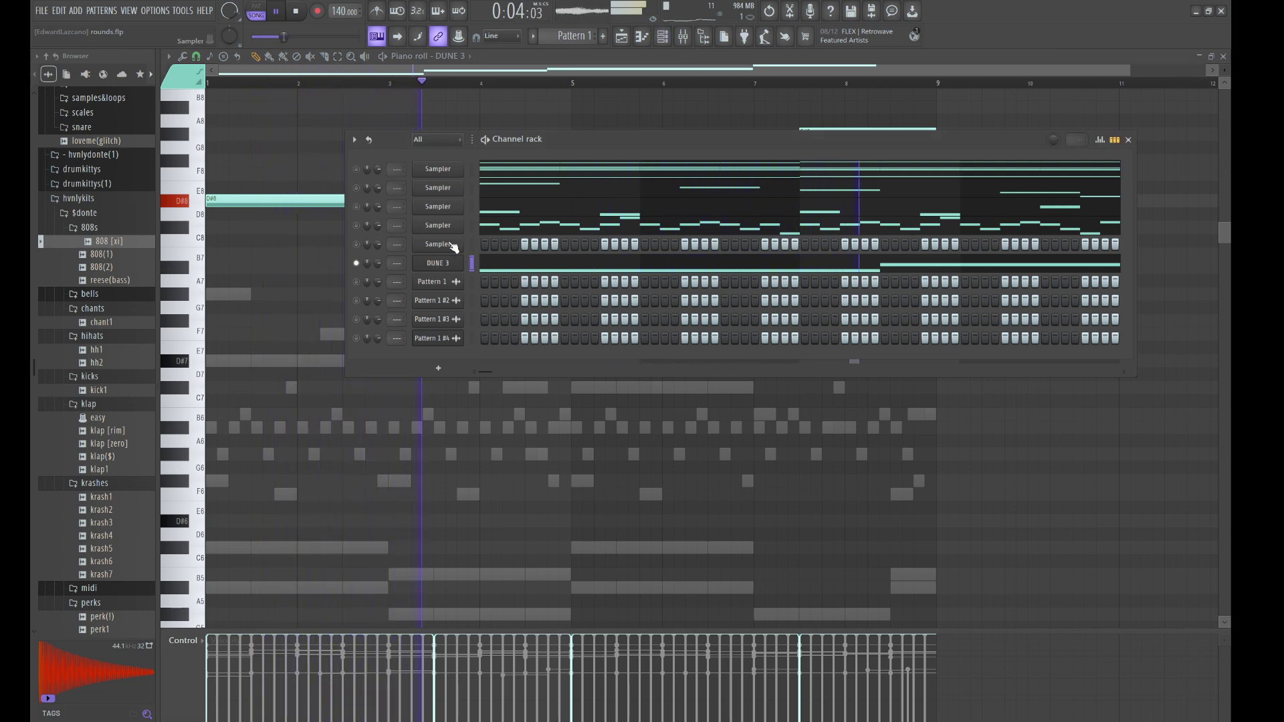
pyautogui.moveTo(595, 259); pyautogui.dragTo(595, 244)
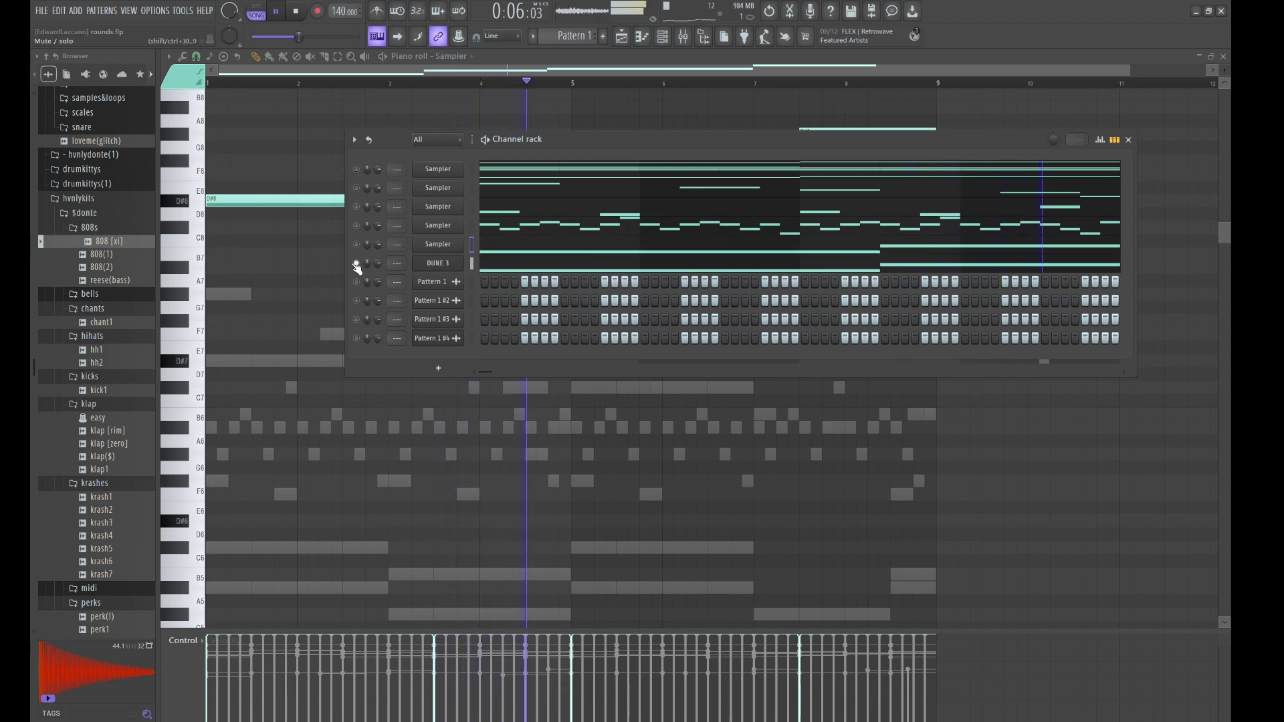
# Stop playback, render the layer to audio and place the Pattern 1 #5 clip at bar 1 of Track 5
pyautogui.press('space')
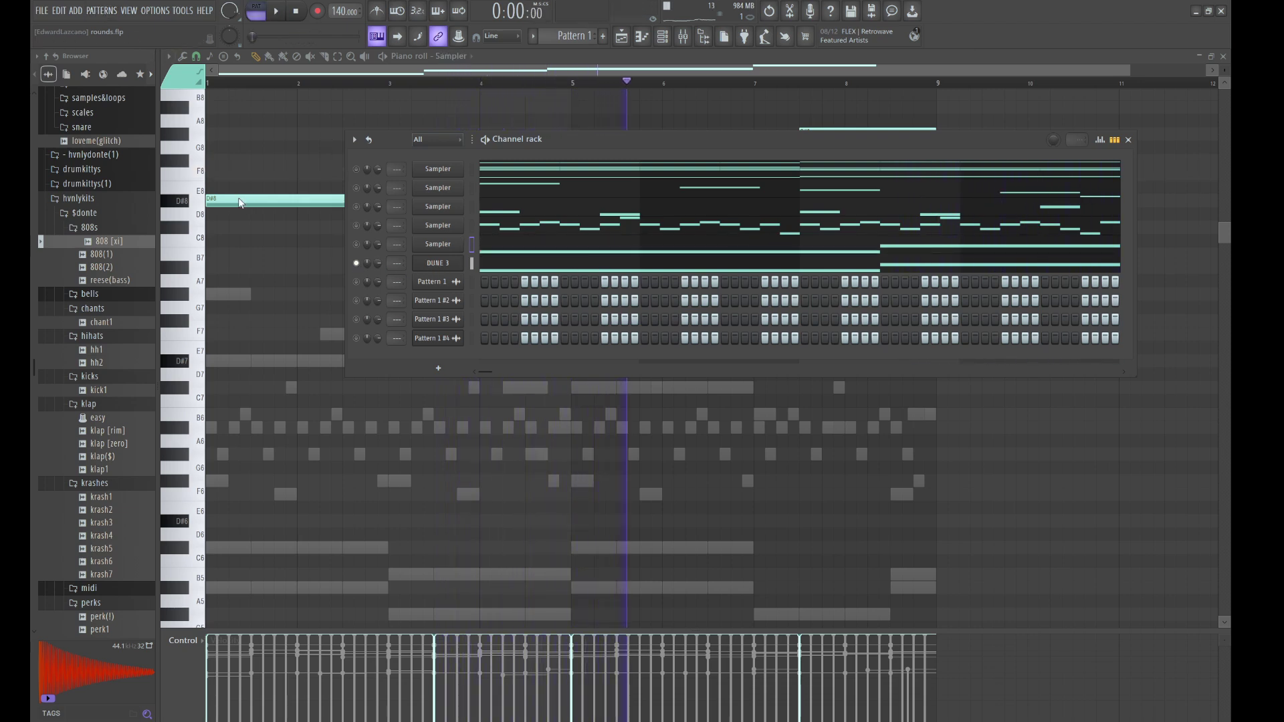
pyautogui.click(622, 36)
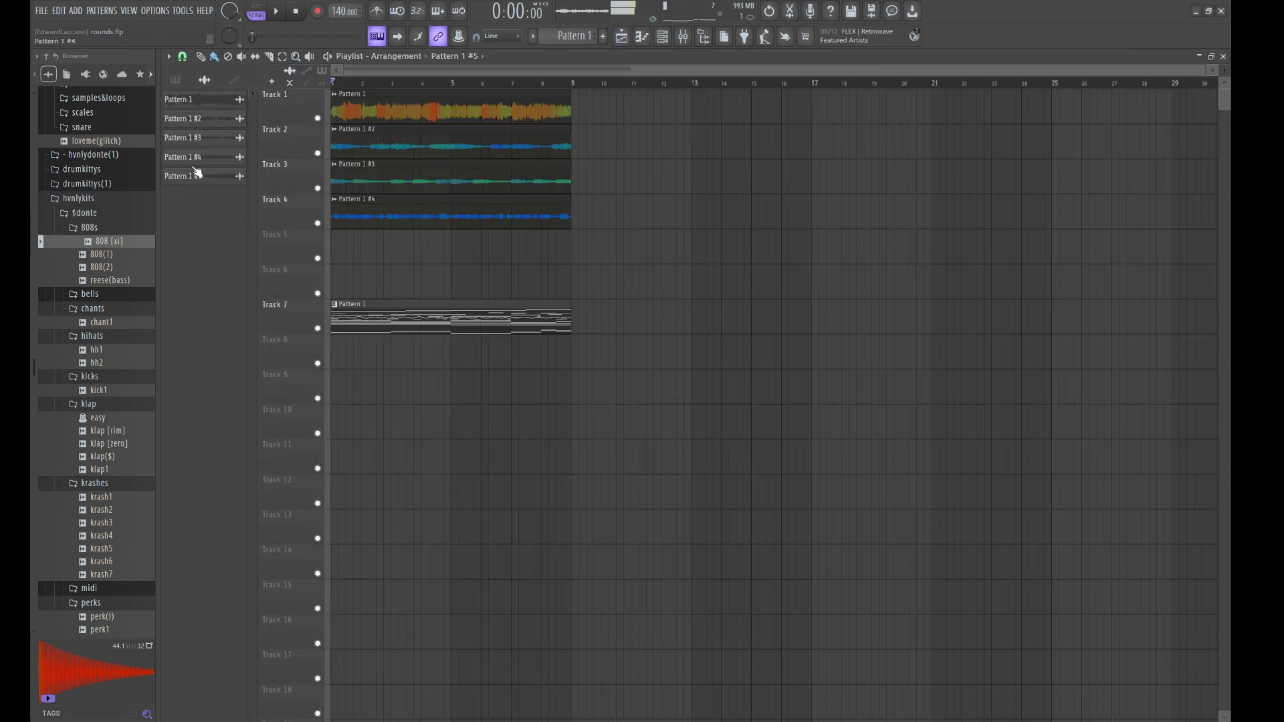
pyautogui.moveTo(232, 191); pyautogui.dragTo(376, 254)
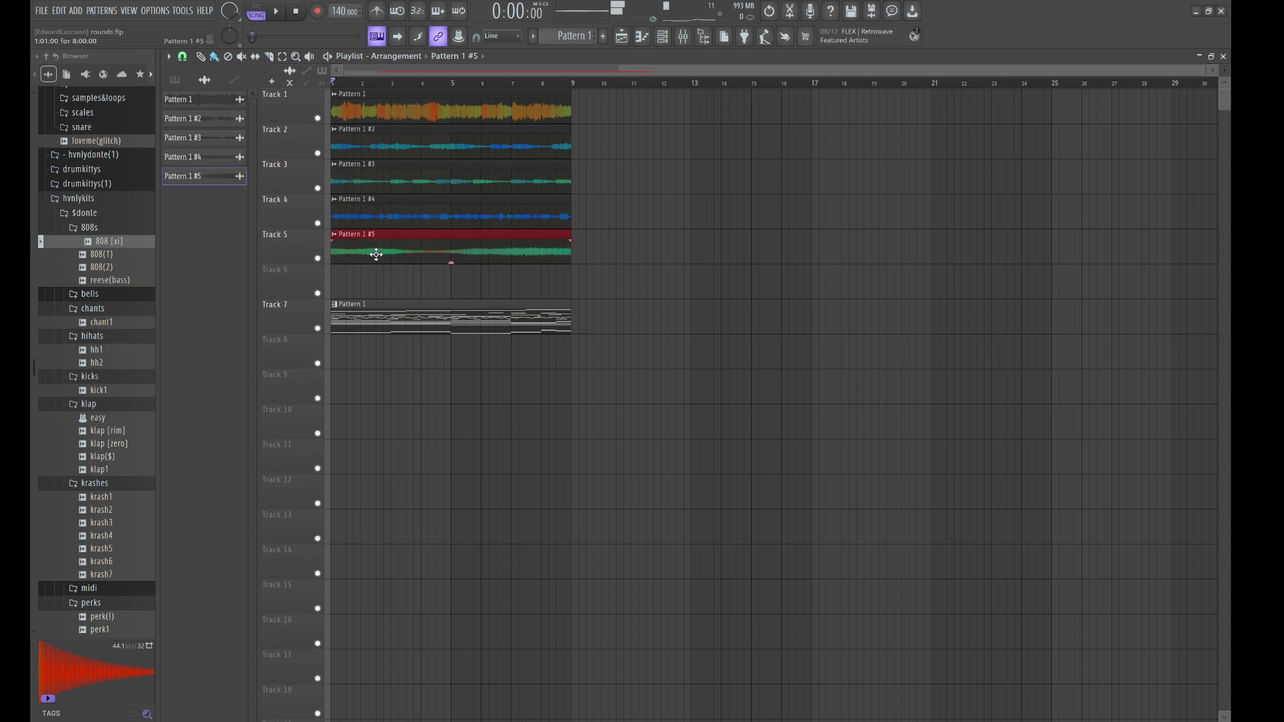
# Shift the Pattern 1 #5 clip's pitch by +700 cents and set its time-stretching mode to Auto
pyautogui.doubleClick(377, 254)
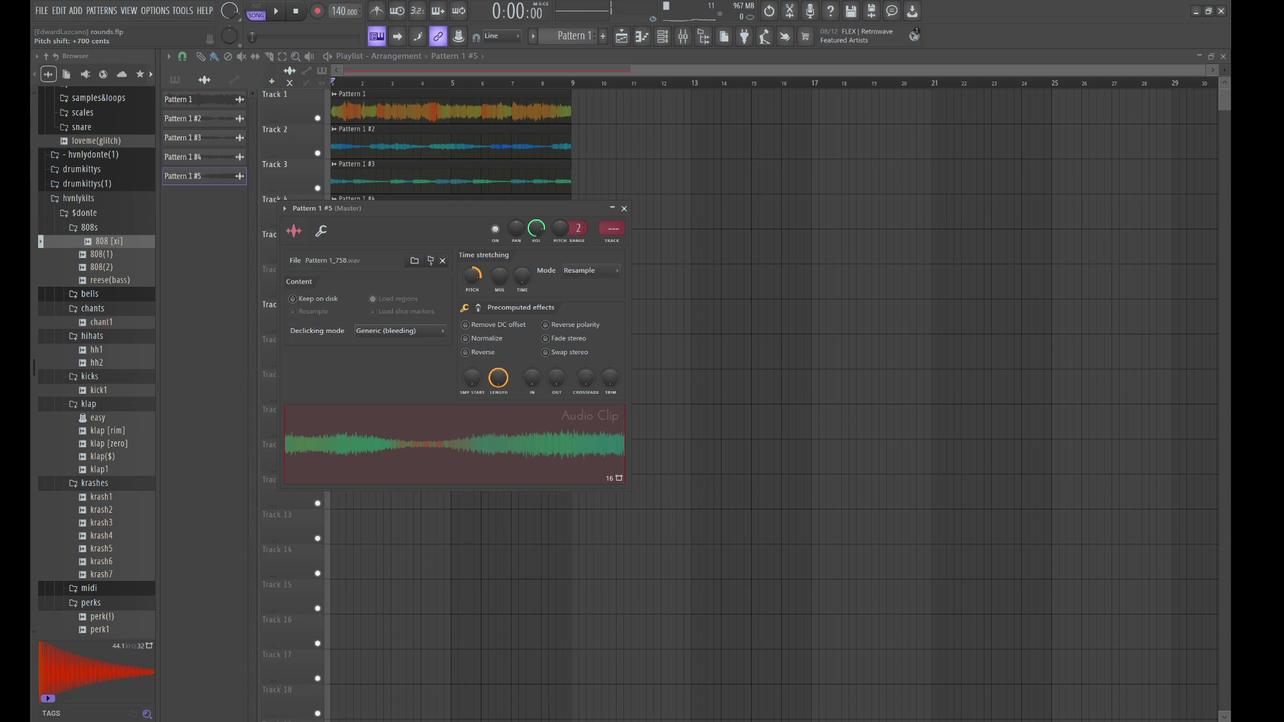
pyautogui.click(479, 307)
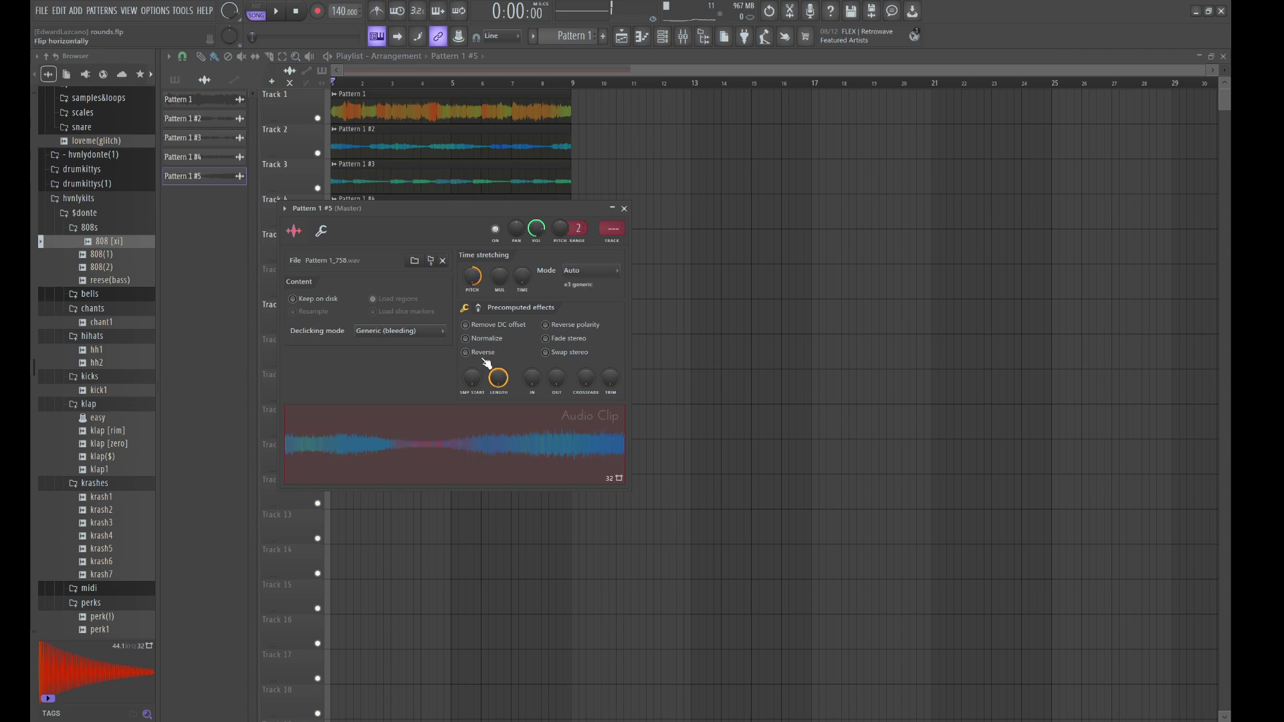
# Show all channels in the channel rack, mute DUNE 3 with every other channel enabled, and play the song
pyautogui.click(674, 286)
pyautogui.click(664, 38)
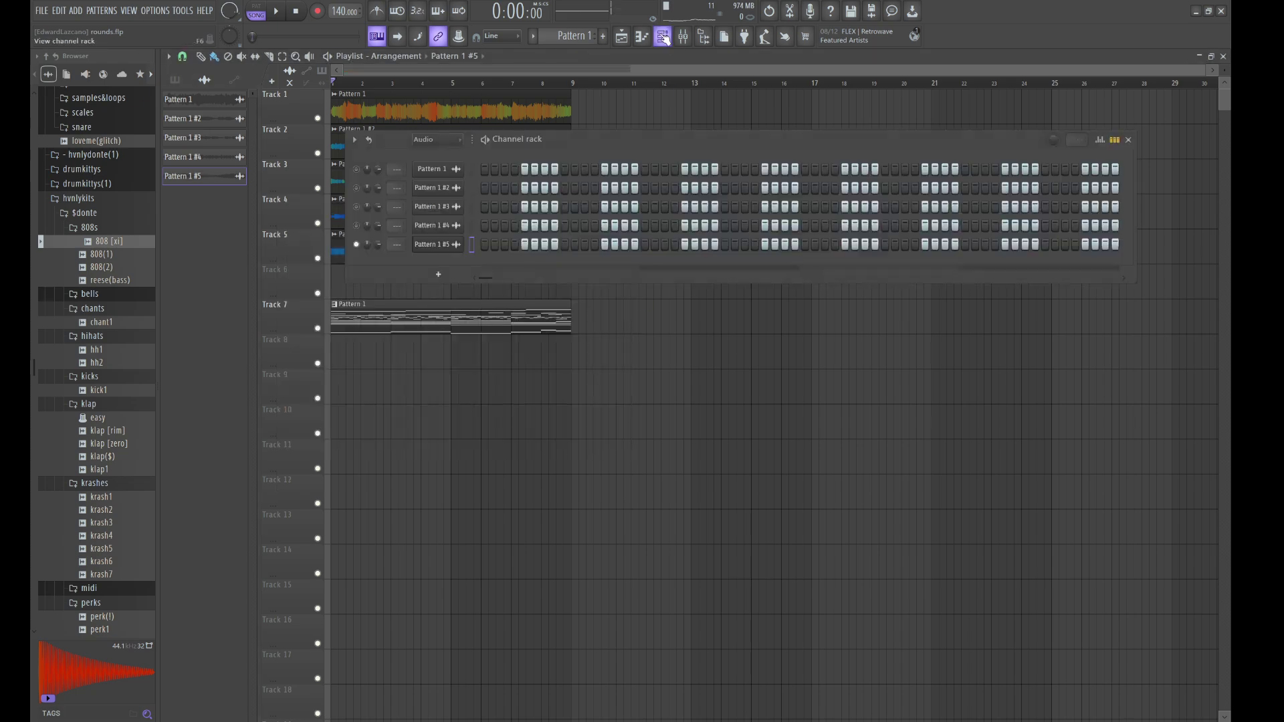
pyautogui.click(440, 150)
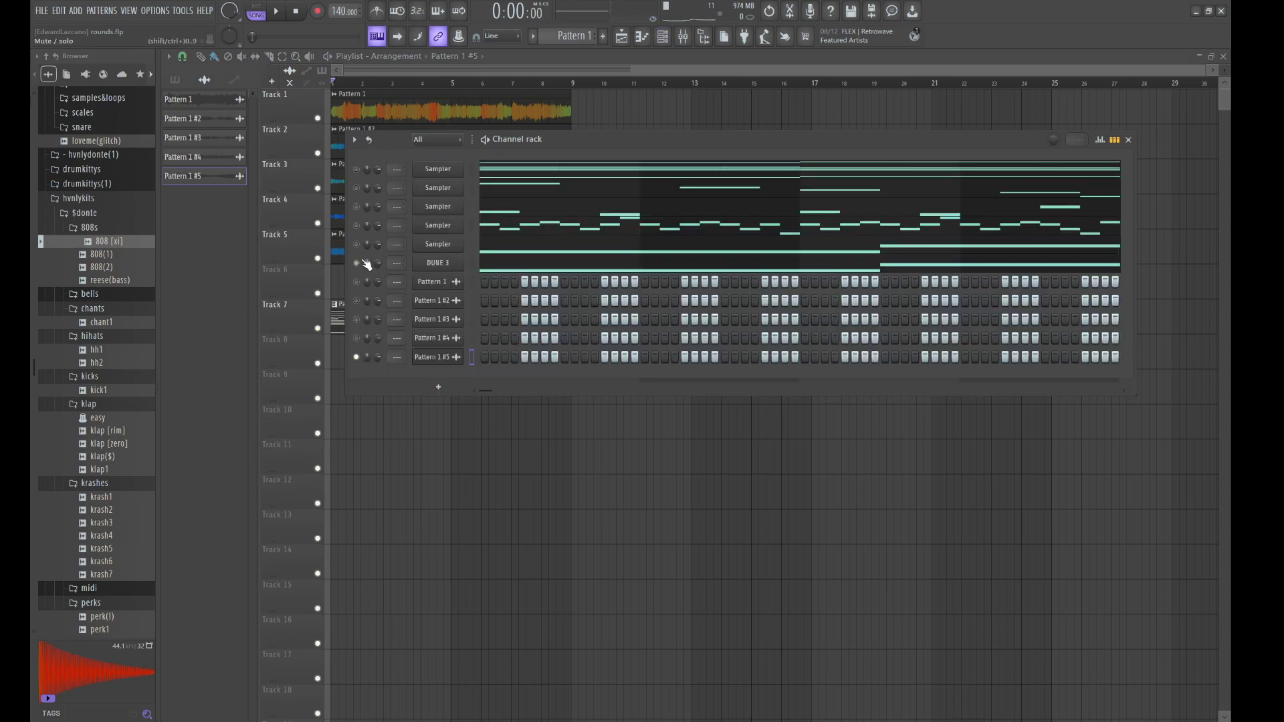
pyautogui.press('space')
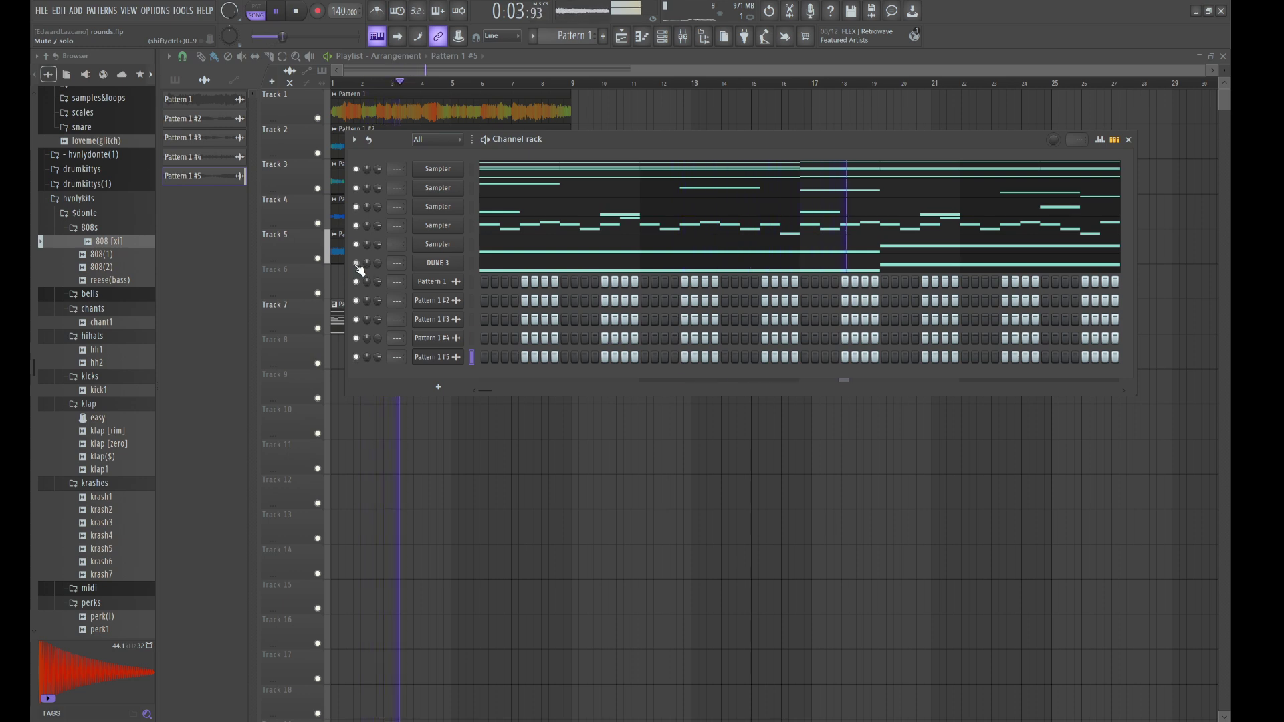
pyautogui.press('space')
pyautogui.press('space')
# Reverse the Pattern 1 #5 audio clip and lower its pitch while the song plays
pyautogui.press('F6')
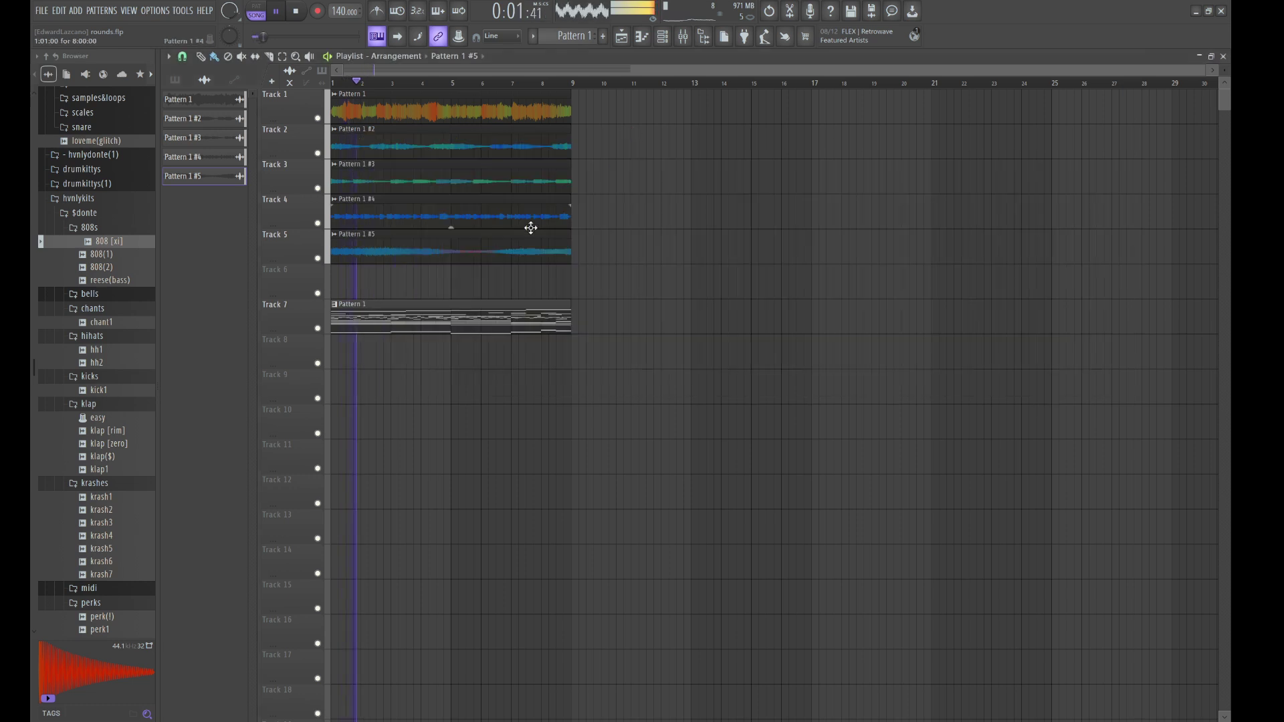
pyautogui.doubleClick(482, 244)
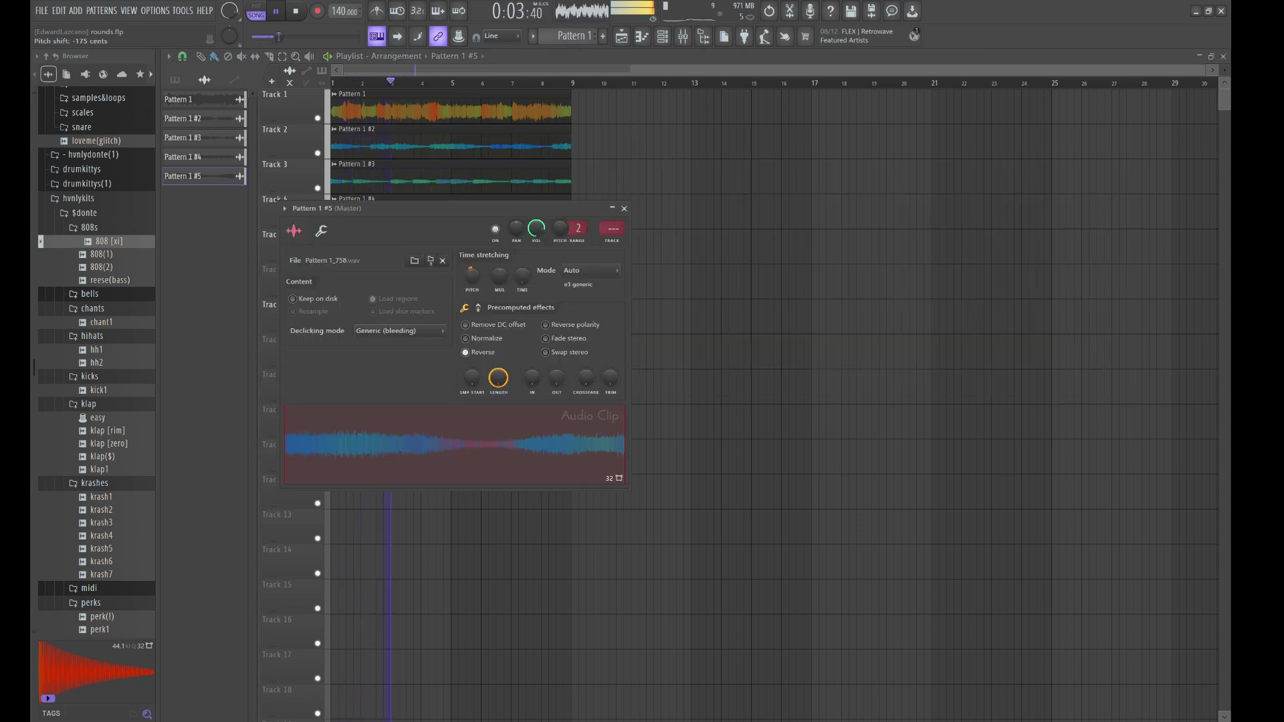
pyautogui.press('space')
pyautogui.press('space')
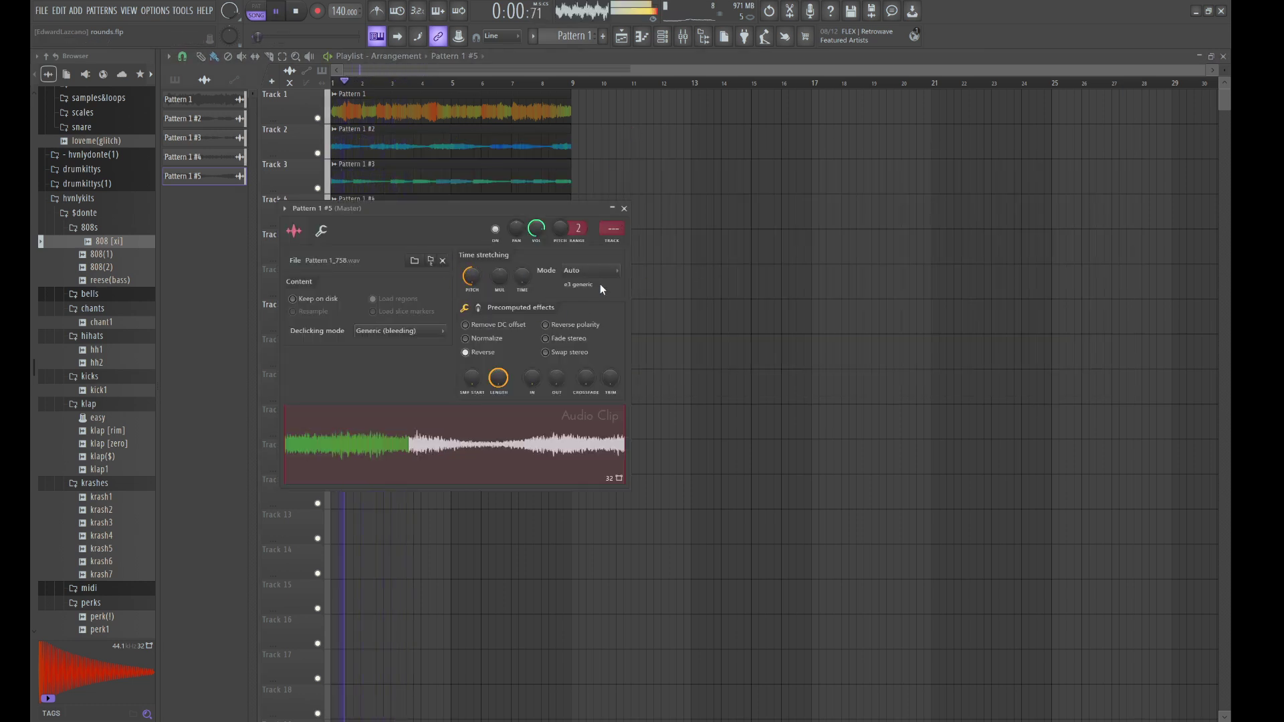
pyautogui.press('Escape')
# Link the five Pattern 1 audio channels to mixer tracks 1 to 5 and route those tracks only to Insert 6
pyautogui.press('F6')
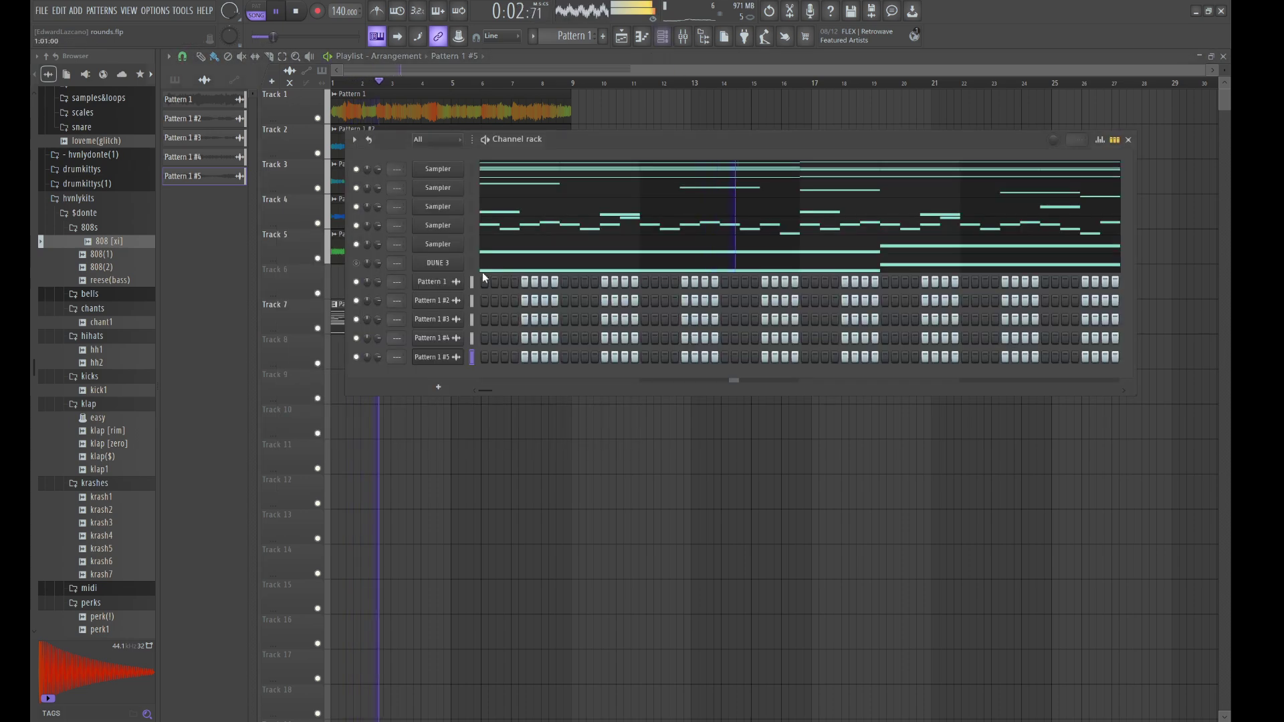
pyautogui.moveTo(471, 338); pyautogui.dragTo(469, 366)
pyautogui.click(685, 39)
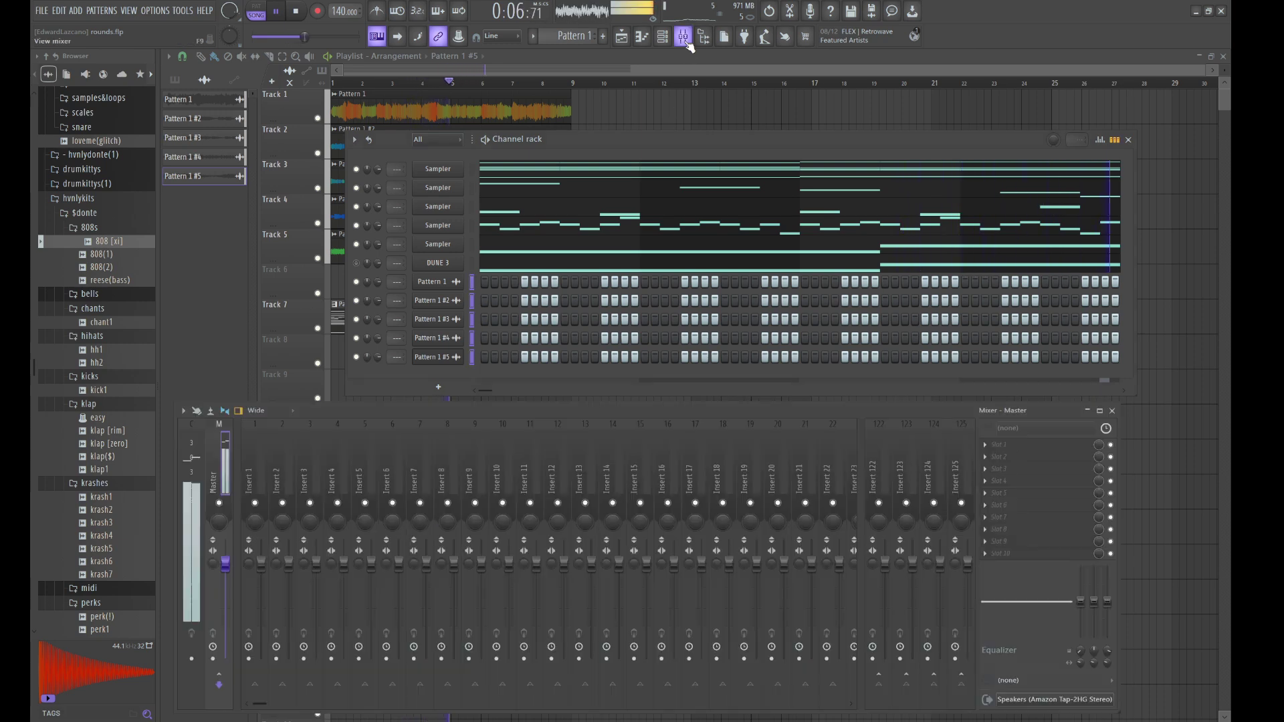
pyautogui.hotkey('ctrl', 'l')
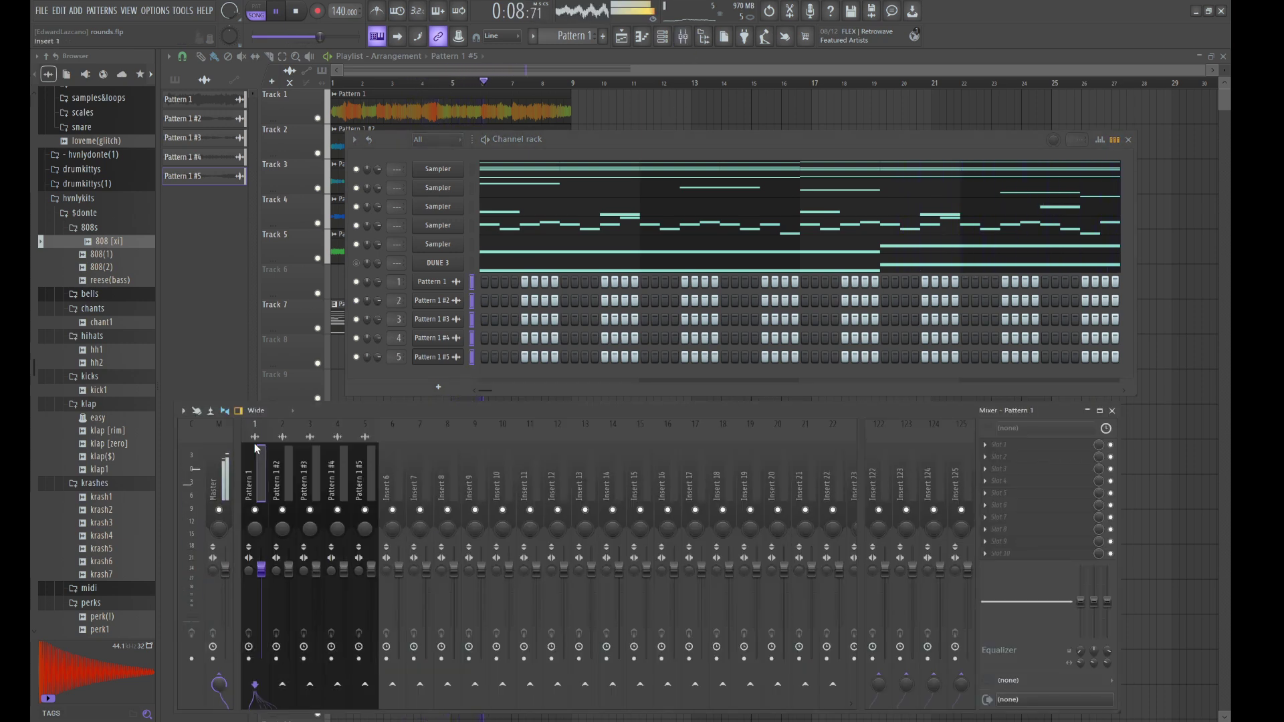
pyautogui.moveTo(376, 458); pyautogui.dragTo(301, 460)
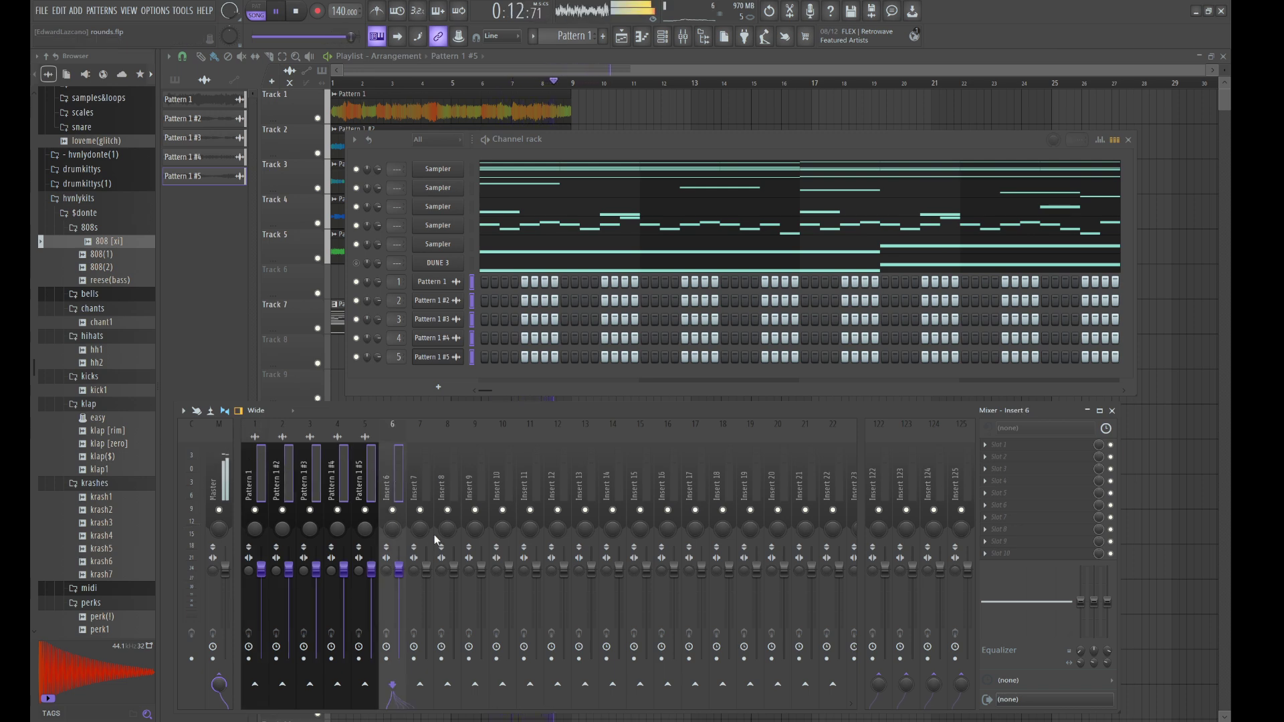
# Add Fruity soft clipper to Master slot 5 with 78% post gain, and pull the Pattern 1 #2 to #5 faders down to zero
pyautogui.click(214, 479)
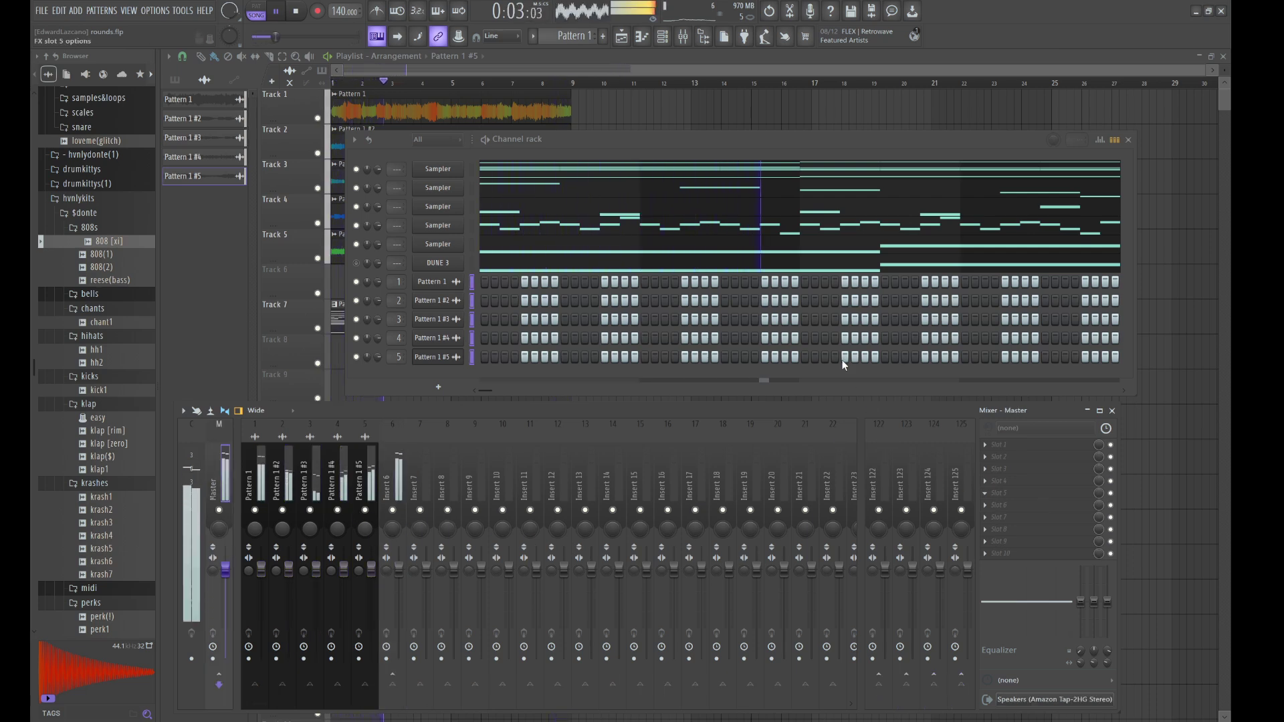
pyautogui.click(814, 380)
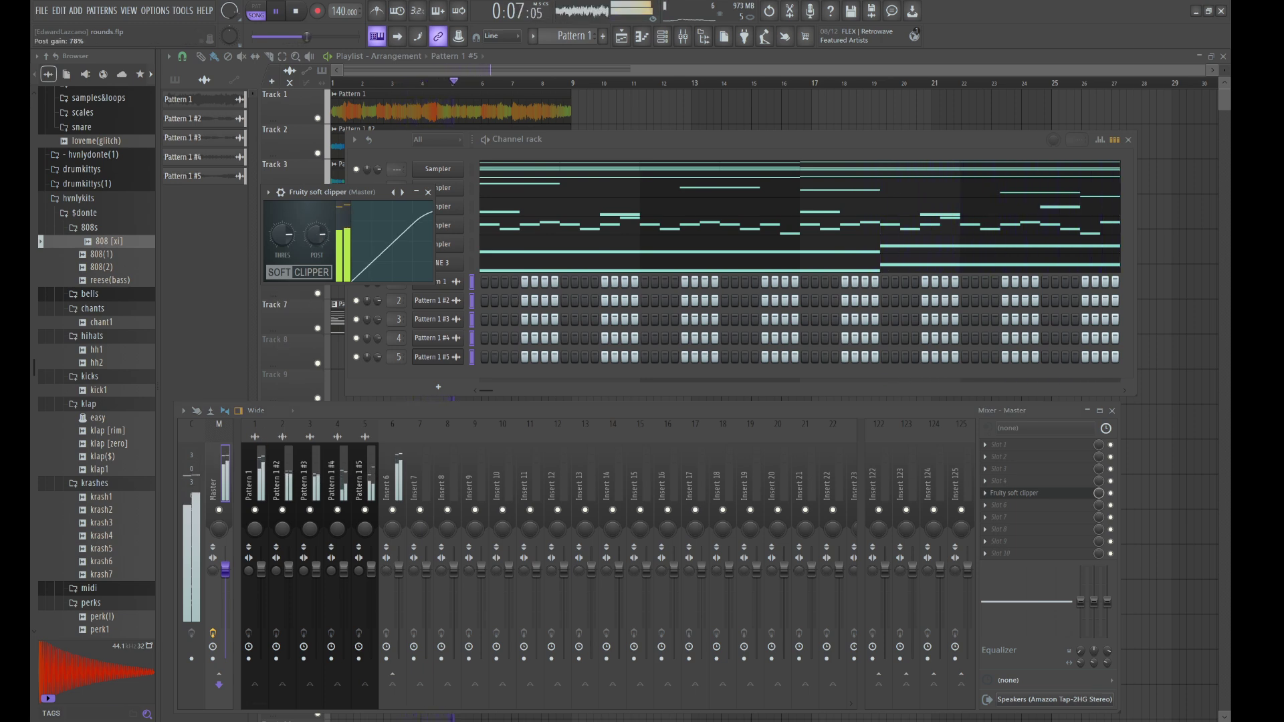
pyautogui.click(371, 470)
pyautogui.moveTo(370, 471); pyautogui.dragTo(288, 488)
# Add Fruity parametric EQ 2 to Pattern 1, cutting around 34 Hz and 18466 Hz and boosting the low mids and high mids
pyautogui.click(259, 488)
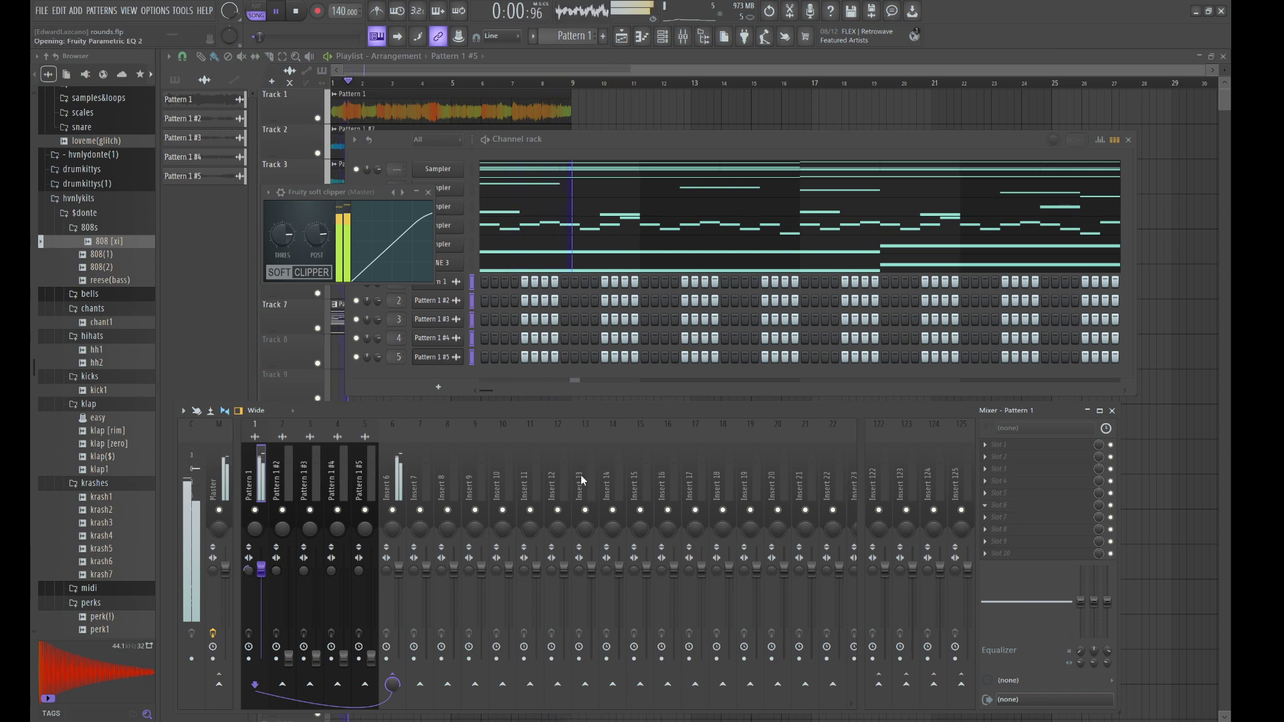
pyautogui.moveTo(224, 215); pyautogui.dragTo(215, 299)
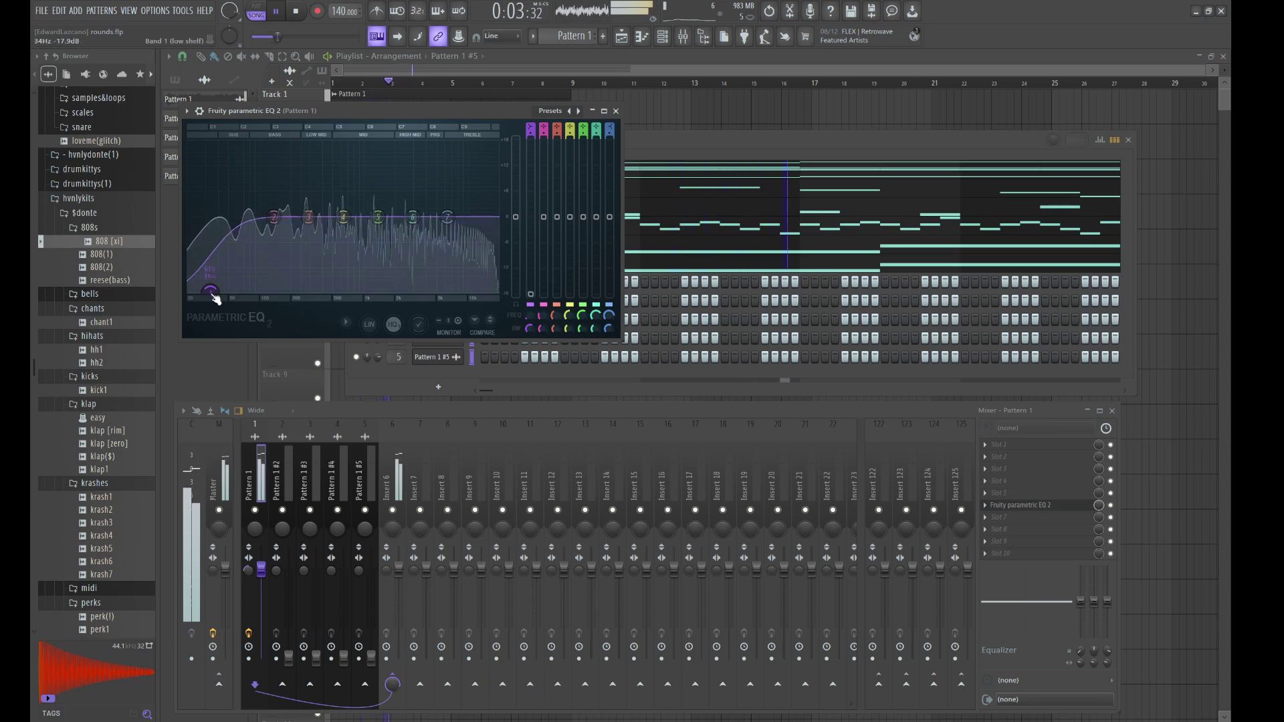
pyautogui.moveTo(414, 218); pyautogui.dragTo(496, 292)
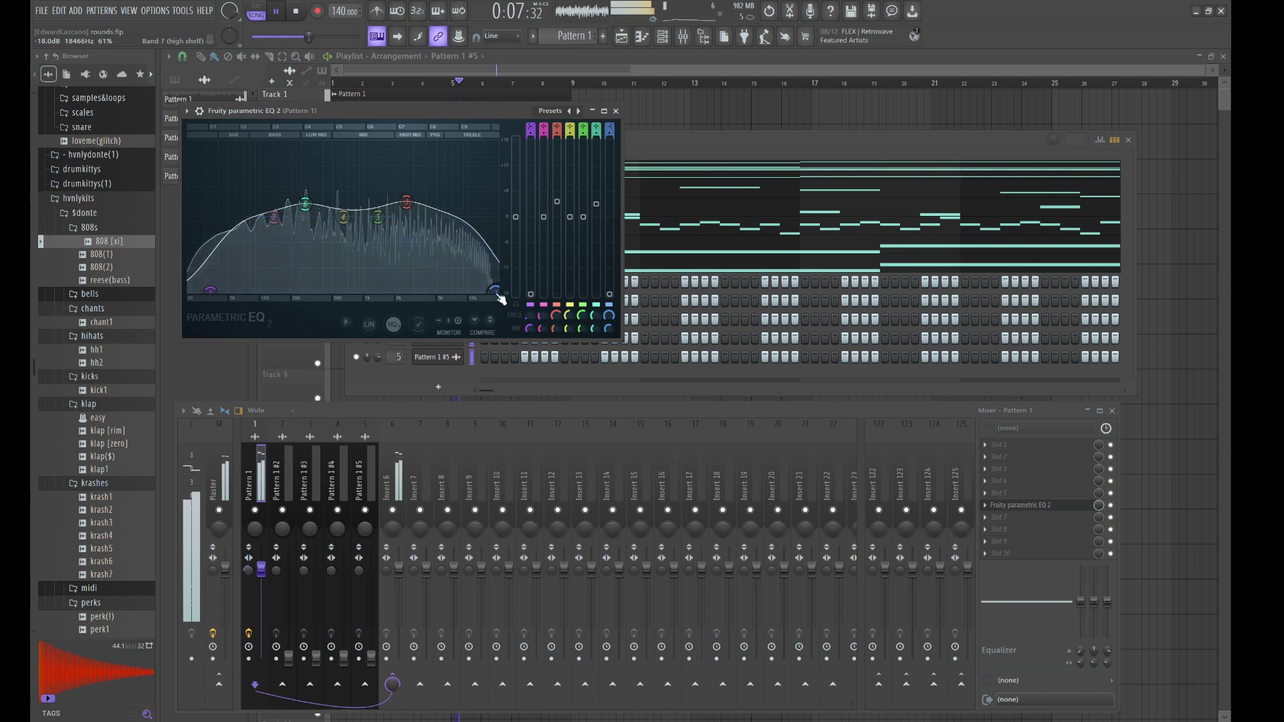
# Bring the Pattern 1 #2 fader back up to just below its default and set its stereo separation to 58% separated
pyautogui.click(282, 676)
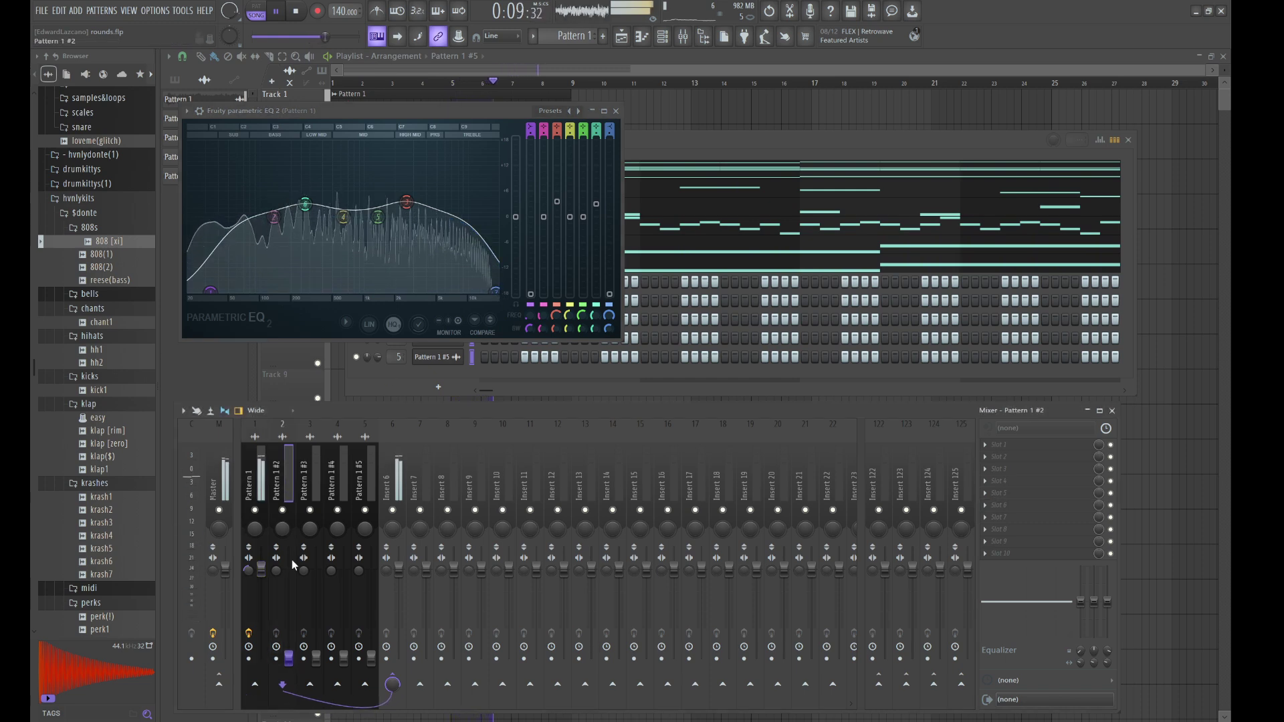
pyautogui.moveTo(289, 667); pyautogui.dragTo(288, 577)
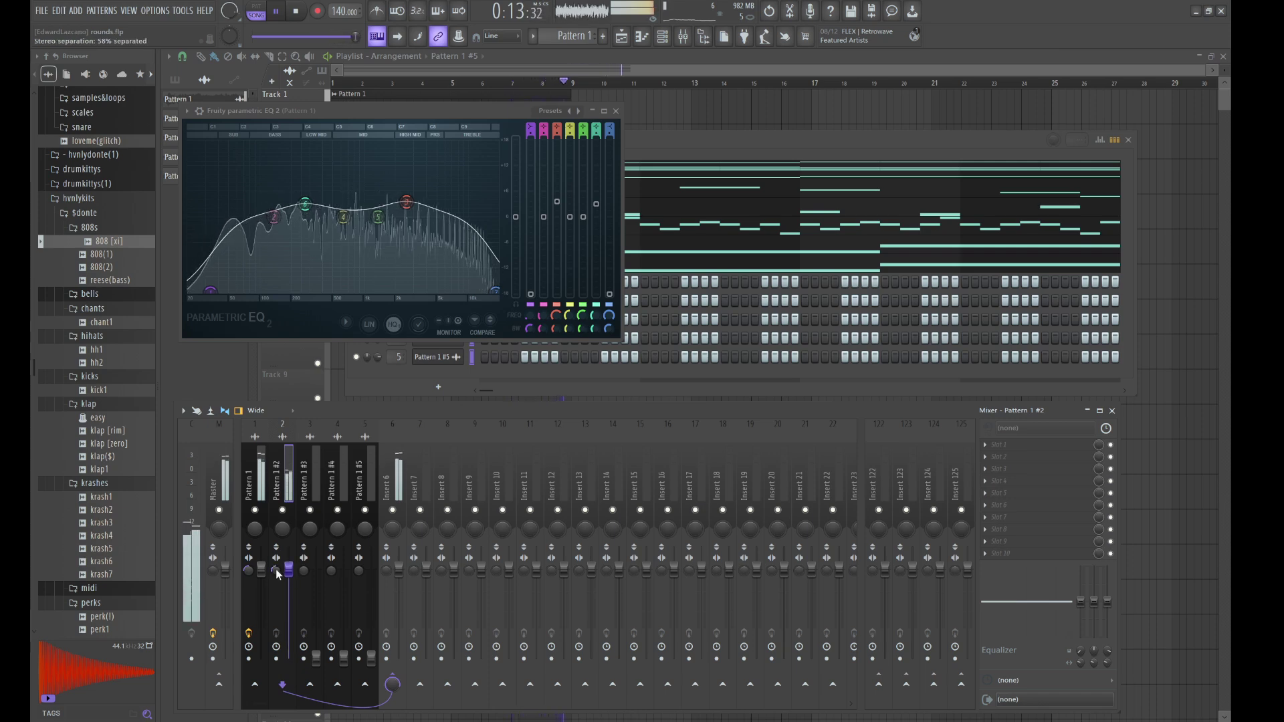
pyautogui.moveTo(289, 569); pyautogui.dragTo(289, 573)
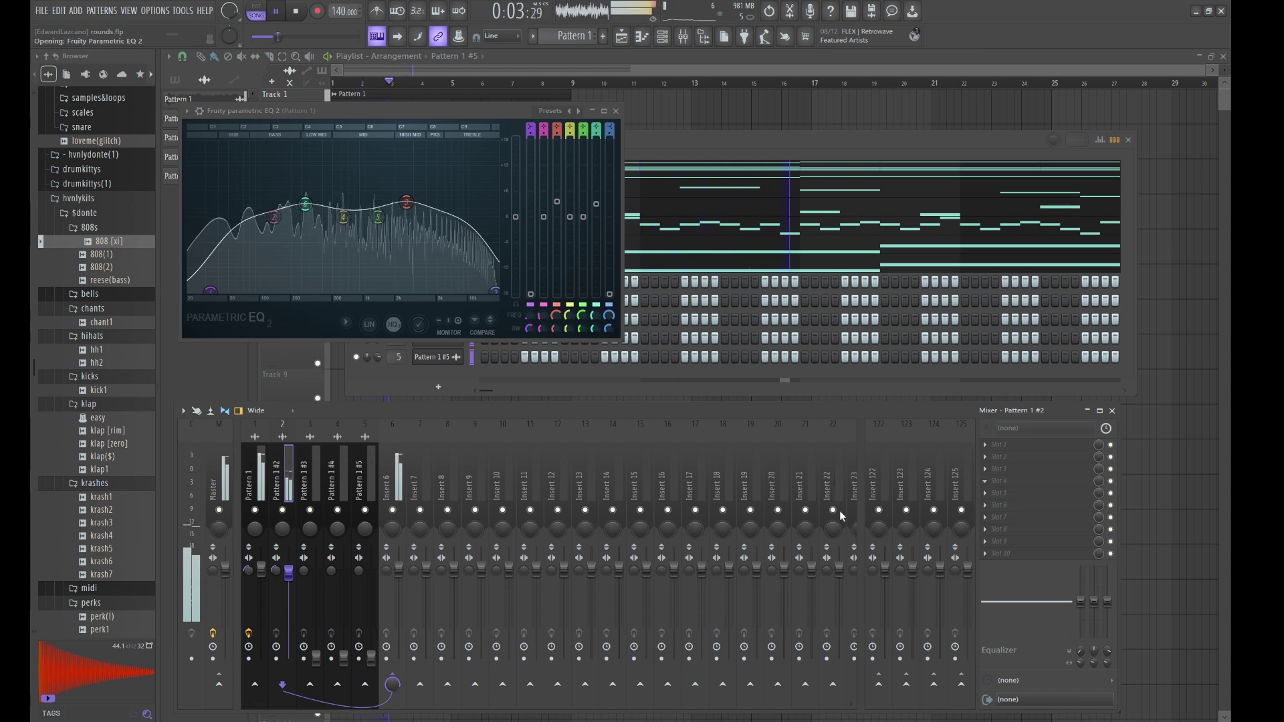
# Add Fruity parametric EQ 2 to Pattern 1 #2, cutting around 103 Hz and at 20000 Hz and boosting two mid bands
pyautogui.moveTo(238, 214); pyautogui.dragTo(250, 291)
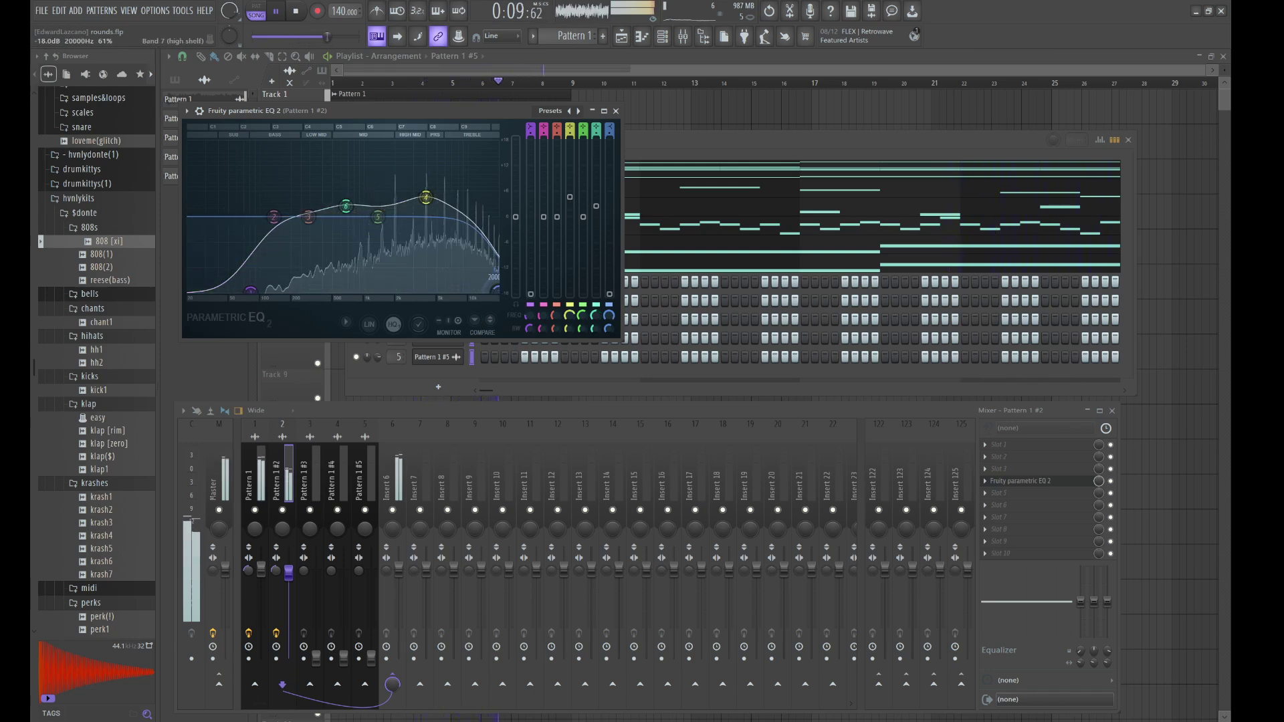
pyautogui.moveTo(250, 292); pyautogui.dragTo(262, 308)
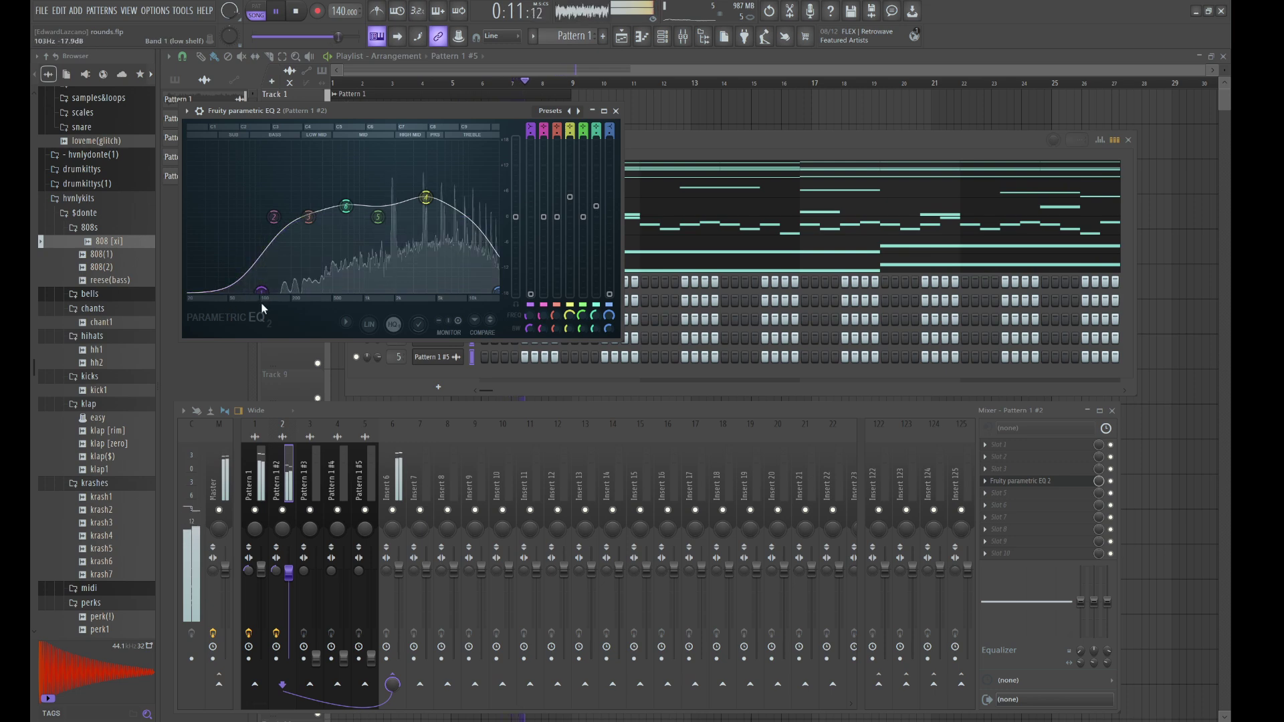
# Bring up the Pattern 1 #3 fader and add Fruity parametric EQ 2, cutting the lows and highs and boosting two mid bands
pyautogui.click(307, 470)
pyautogui.moveTo(316, 658); pyautogui.dragTo(316, 577)
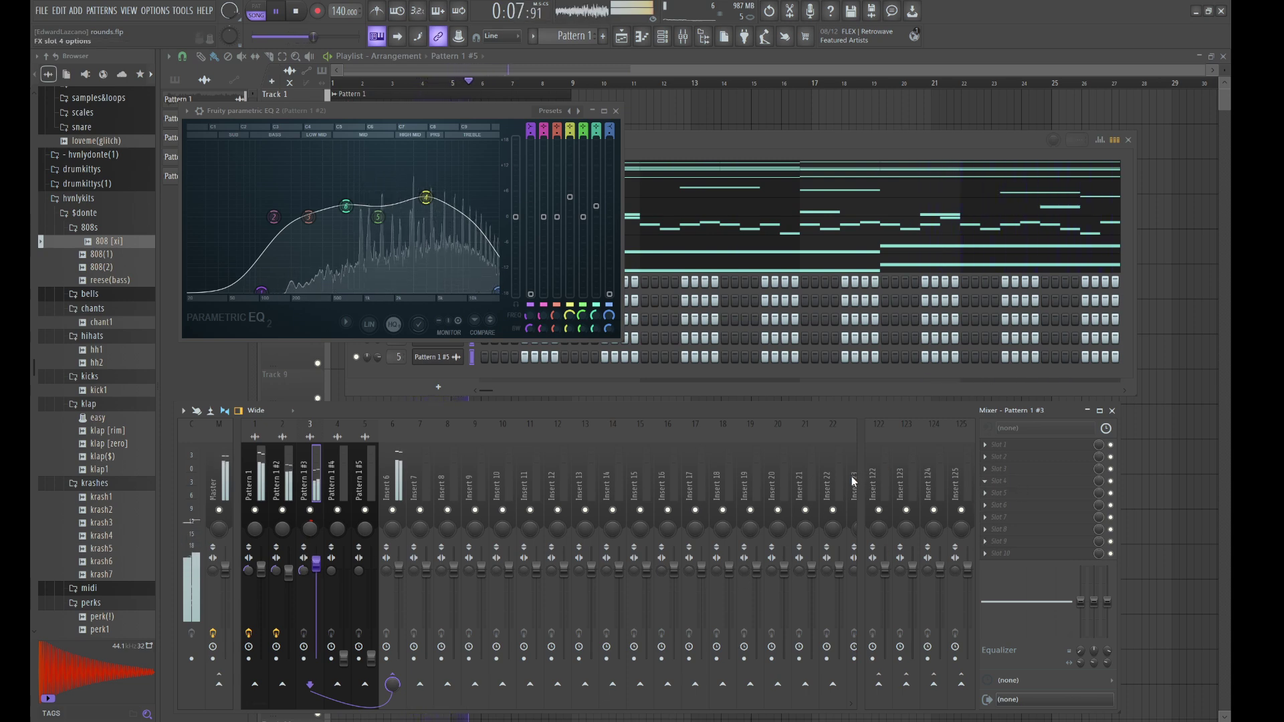
pyautogui.click(700, 554)
pyautogui.moveTo(271, 249); pyautogui.dragTo(299, 323)
pyautogui.moveTo(445, 249); pyautogui.dragTo(537, 333)
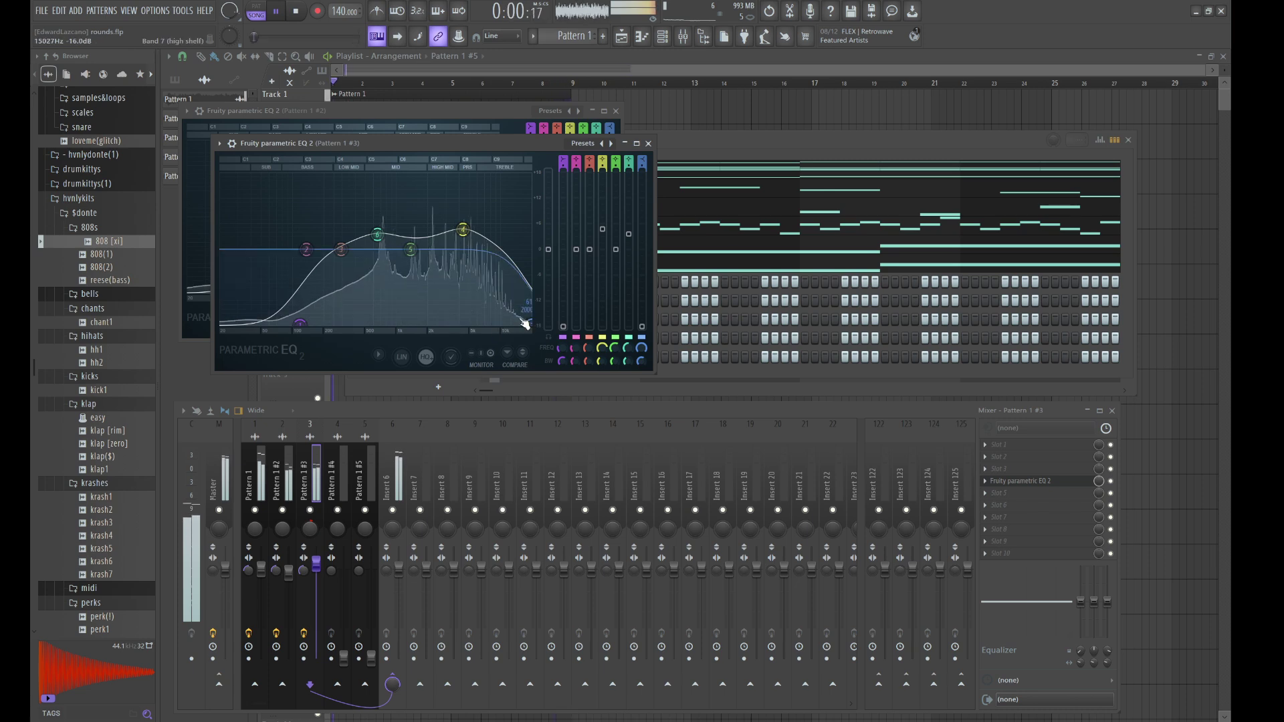
# Raise the Pattern 1 #4 fader to 105%, set its stereo separation to 53% separated and pan it slightly left
pyautogui.click(330, 477)
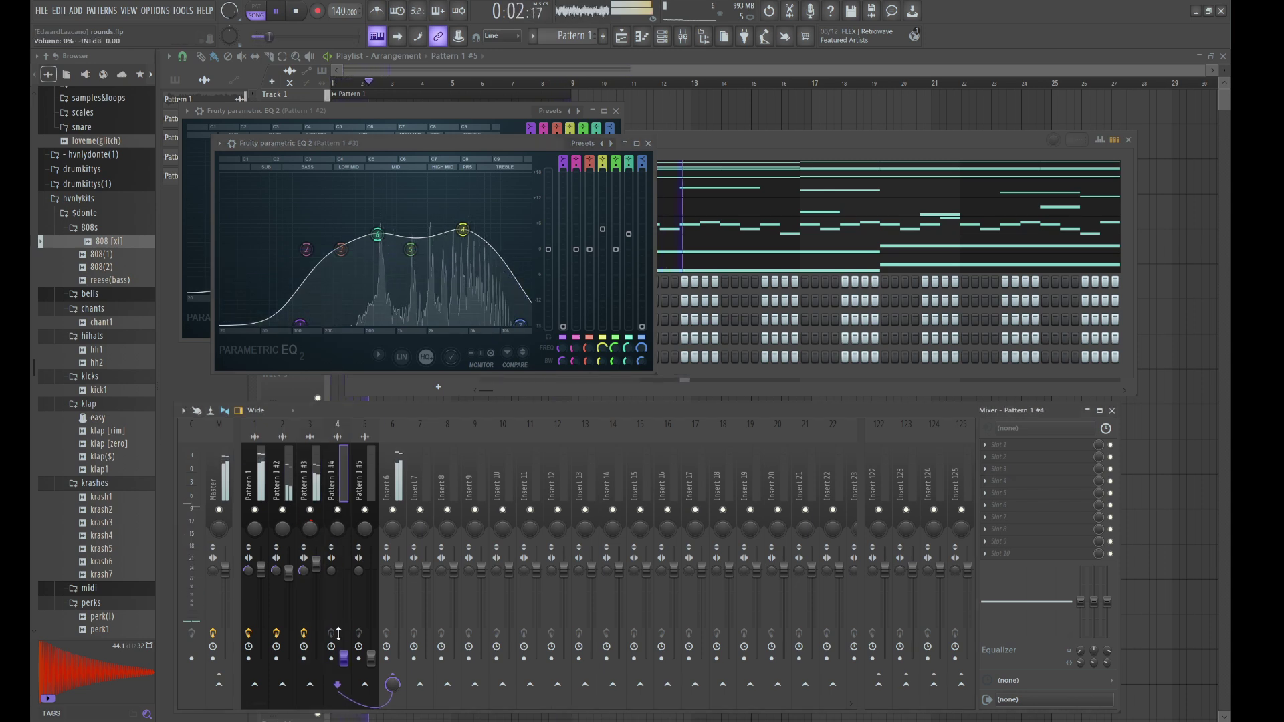
pyautogui.moveTo(344, 648); pyautogui.dragTo(344, 569)
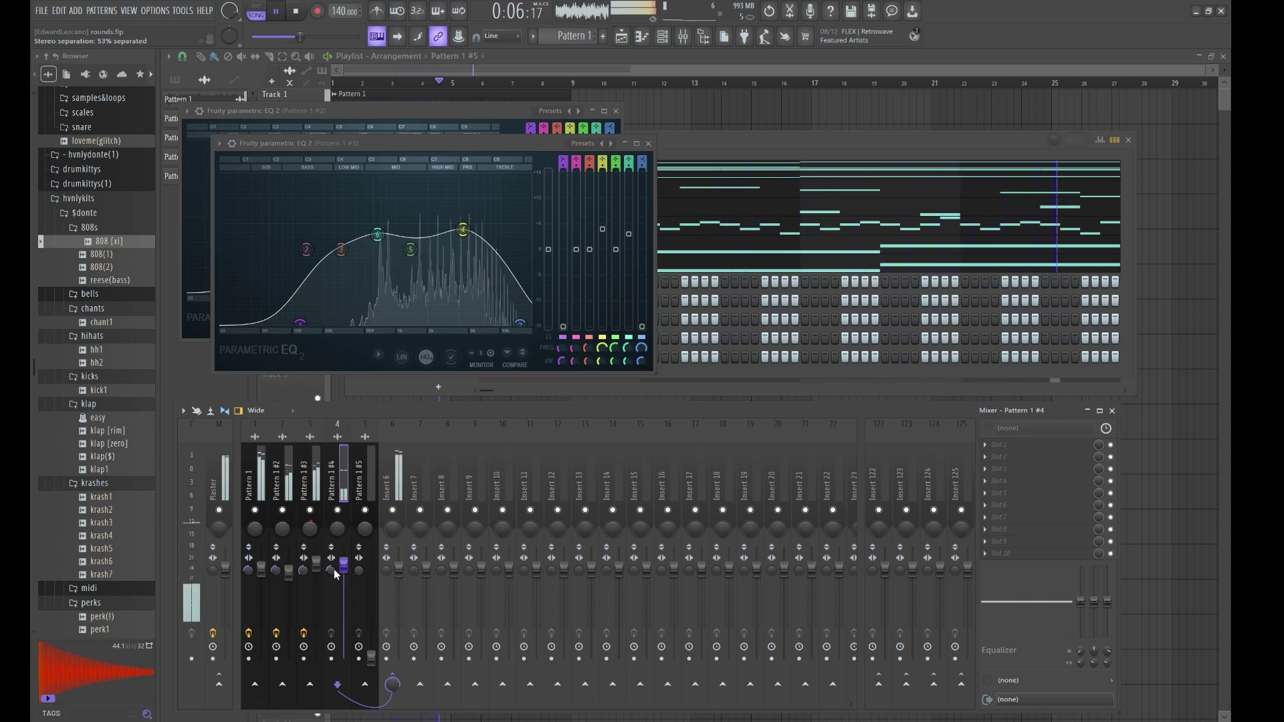
pyautogui.moveTo(337, 528); pyautogui.dragTo(337, 555)
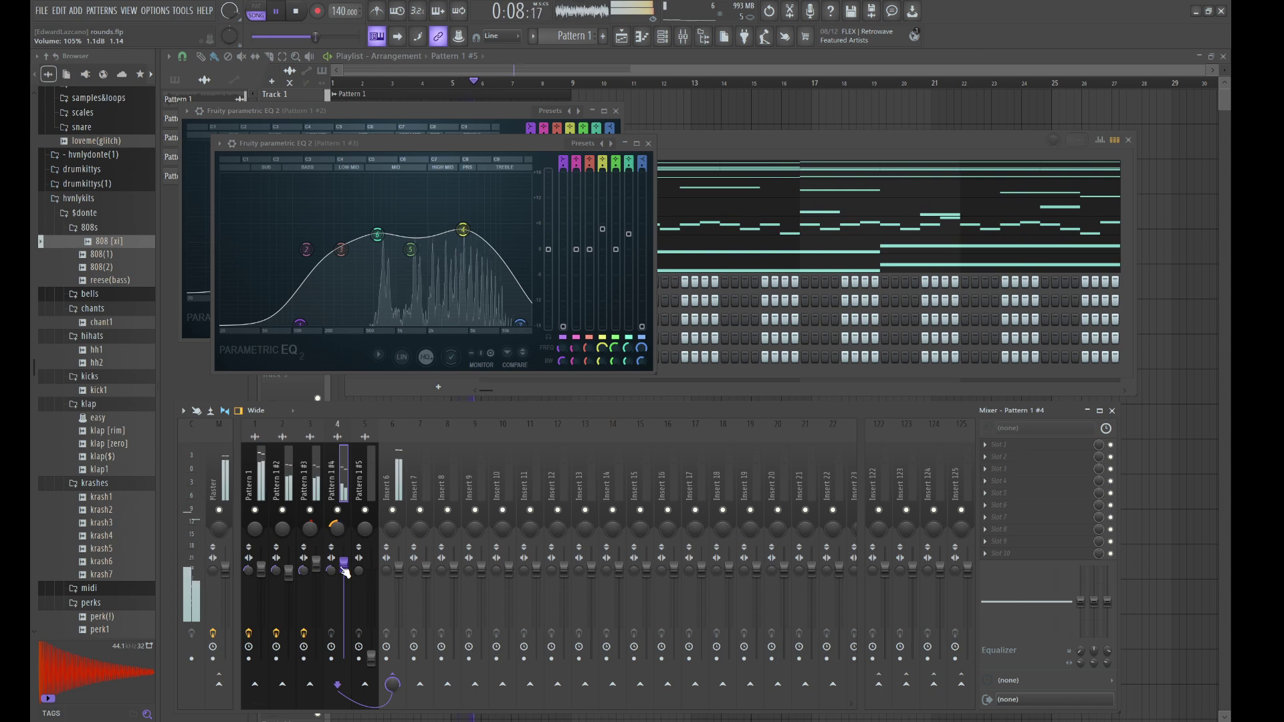
# Add Fruity parametric EQ 2 to Pattern 1 #4 with low and high cuts and two mid boosts, and trim its fader slightly
pyautogui.click(1029, 482)
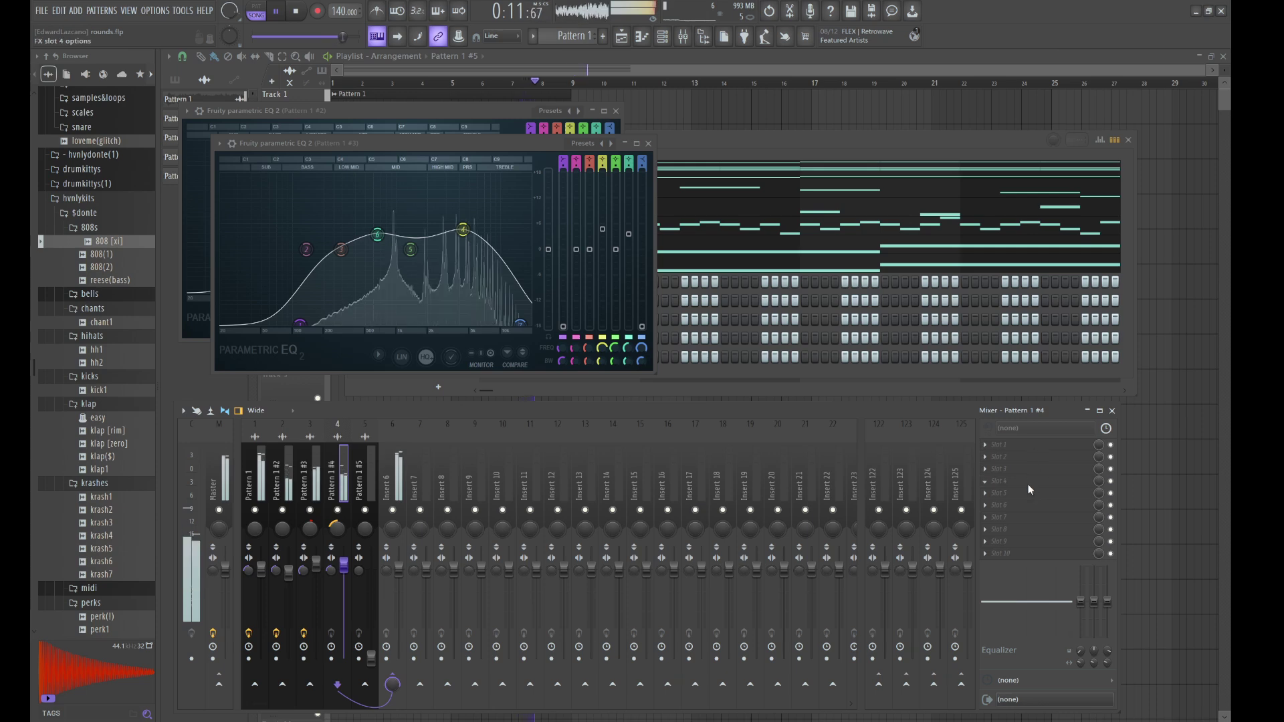
pyautogui.click(829, 476)
pyautogui.moveTo(304, 281); pyautogui.dragTo(331, 357)
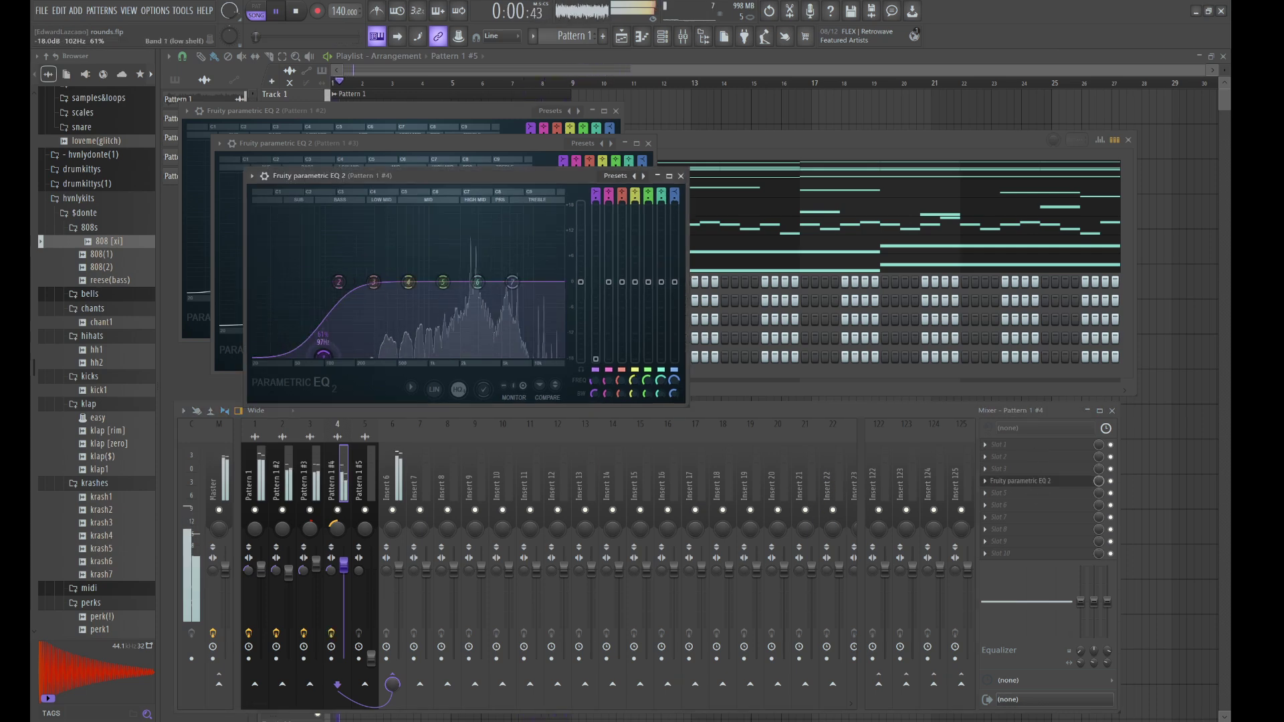
pyautogui.moveTo(478, 281); pyautogui.dragTo(537, 356)
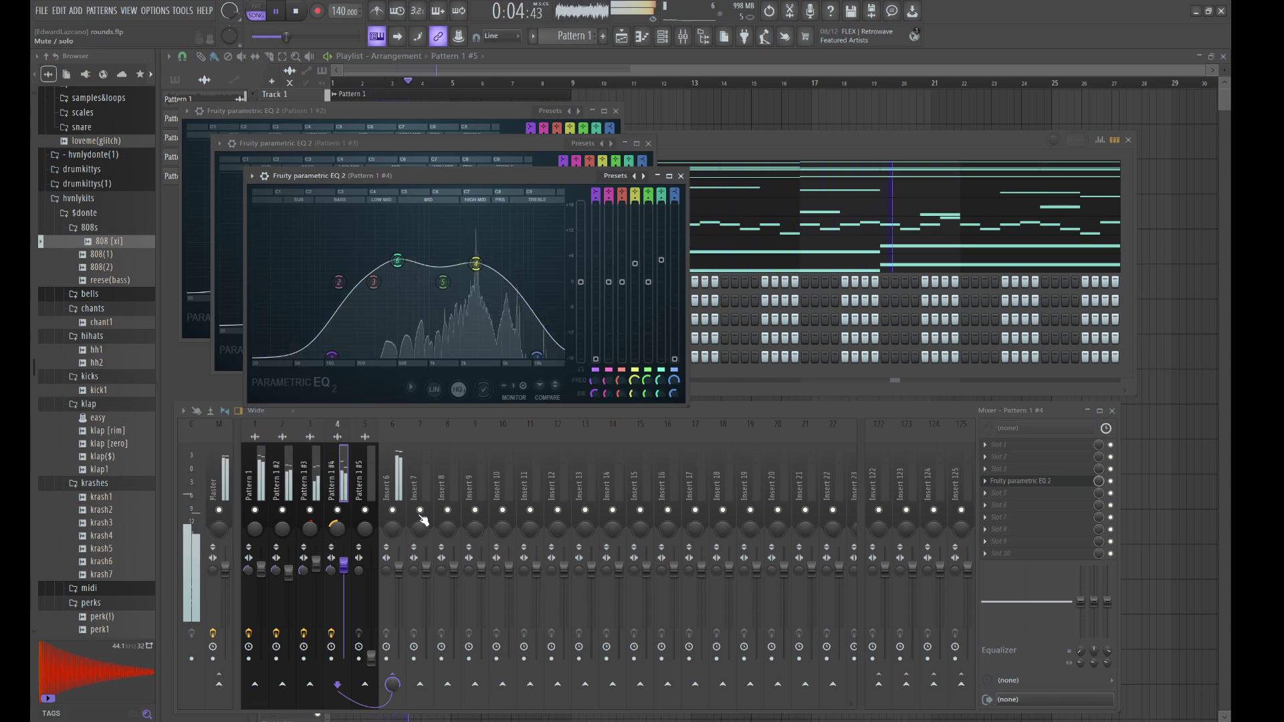
pyautogui.moveTo(341, 565); pyautogui.dragTo(341, 573)
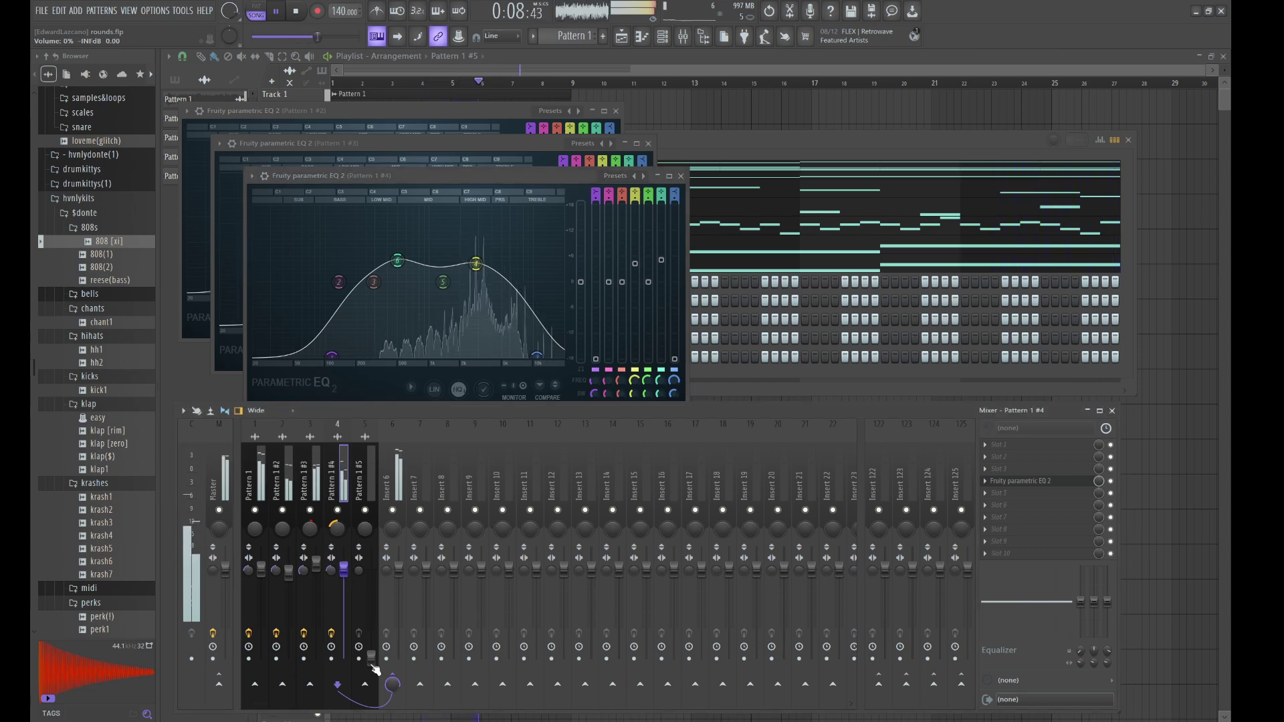
# Bring up the Pattern 1 #5 fader and add Fruity parametric EQ 2 with low and high cuts and two mid boosts
pyautogui.moveTo(372, 662); pyautogui.dragTo(374, 574)
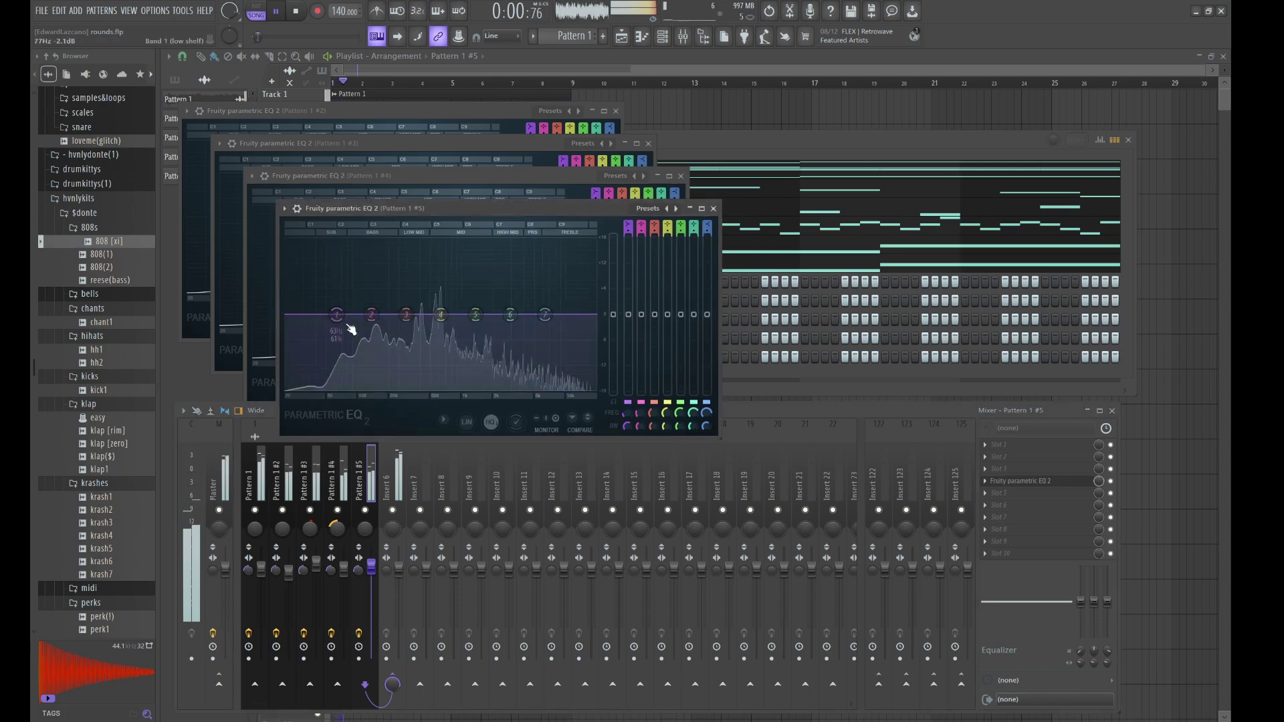
pyautogui.moveTo(336, 315); pyautogui.dragTo(319, 388)
pyautogui.moveTo(475, 314); pyautogui.dragTo(553, 388)
pyautogui.moveTo(517, 277); pyautogui.dragTo(517, 287)
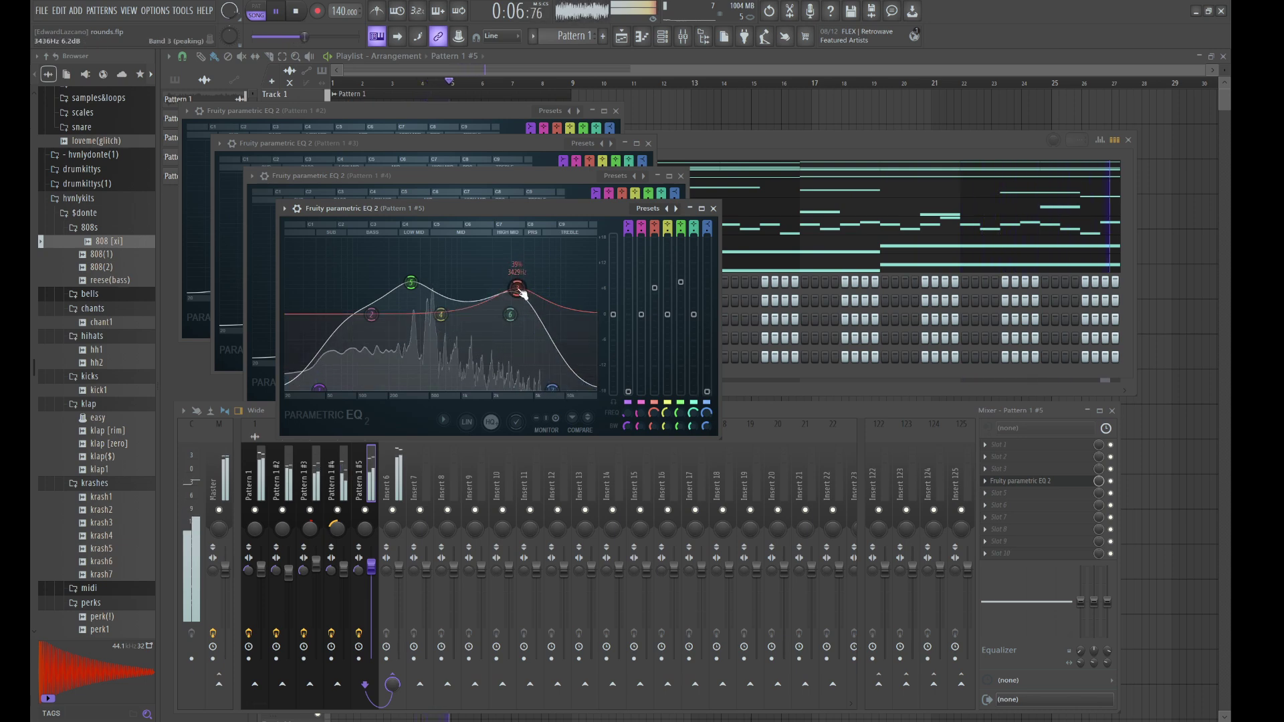
# Soften the two Pattern 1 #5 EQ boosts, setting band 5 to 5.4 dB at 352 Hz and lowering band 3
pyautogui.scroll(-3, 411, 282)
pyautogui.moveTo(416, 290)
pyautogui.mouseDown()
pyautogui.moveTo(452, 297)
pyautogui.moveTo(420, 298)
pyautogui.mouseUp()
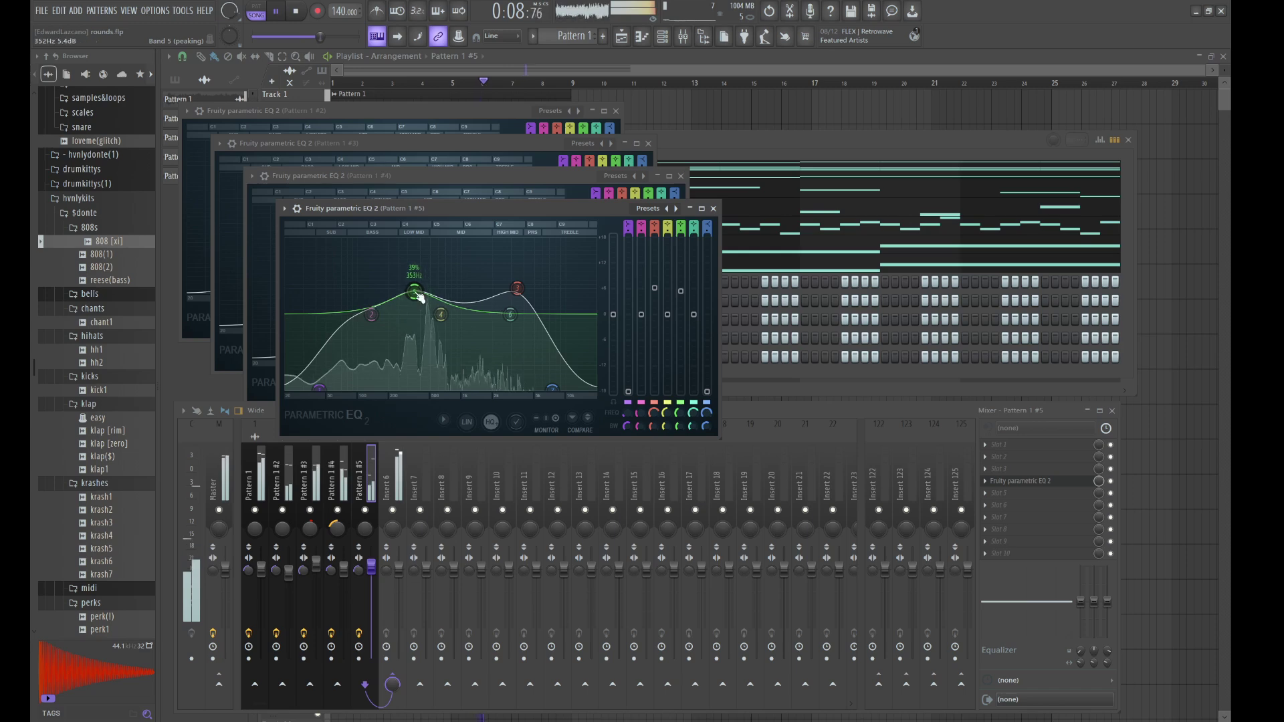
pyautogui.moveTo(517, 287); pyautogui.dragTo(515, 302)
# Add Fruity PanOMatic to slot 7 of Pattern 1 #5 with its LFO modulating pan at 58% speed
pyautogui.click(1009, 514)
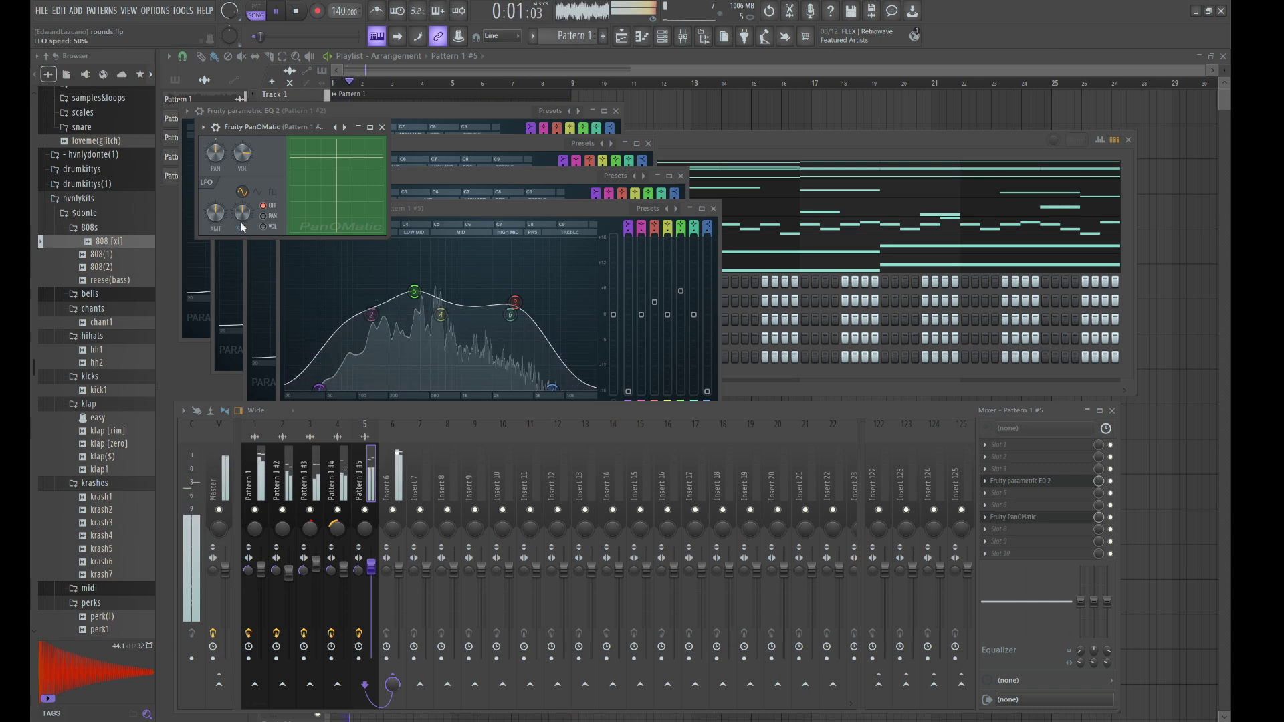
pyautogui.moveTo(243, 227)
pyautogui.mouseDown()
pyautogui.moveTo(215, 207)
pyautogui.moveTo(241, 220)
pyautogui.mouseUp()
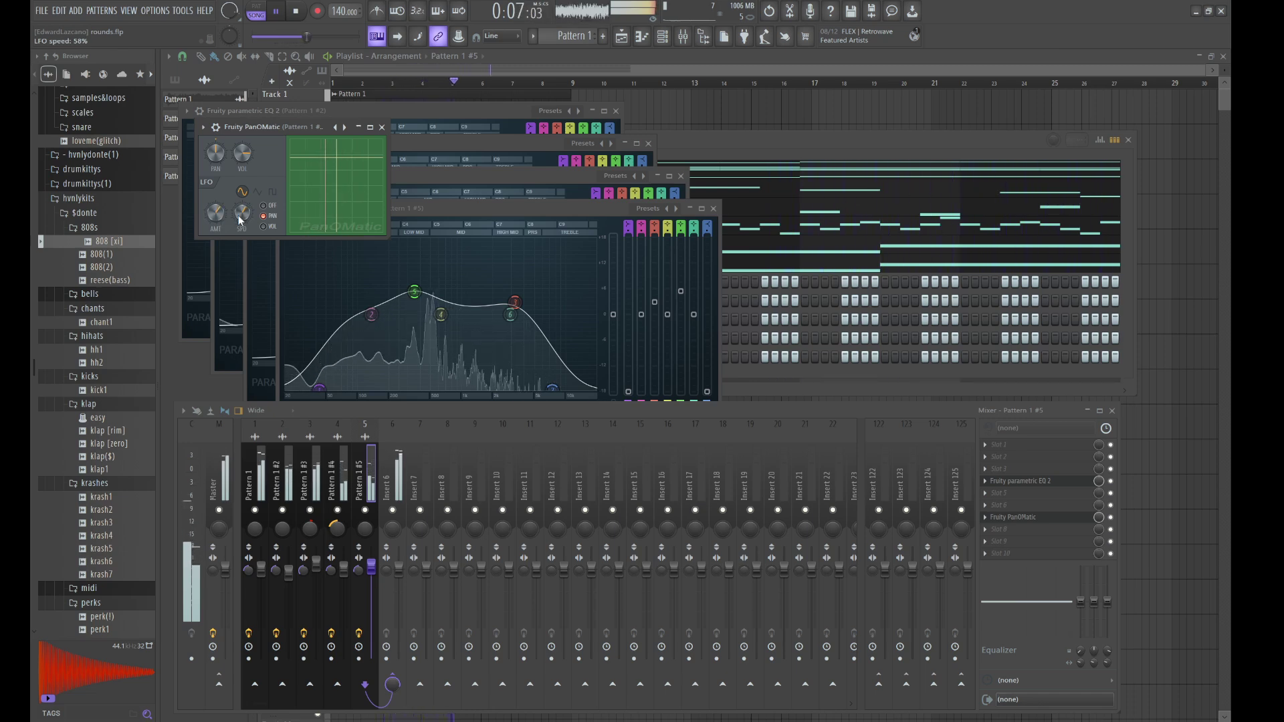
# Add Pro-C 2 to slot 5 of Insert 6 with a threshold of -20.52 dB, ratio of 3.09:1 and wet gain of +1.06 dB
pyautogui.click(398, 481)
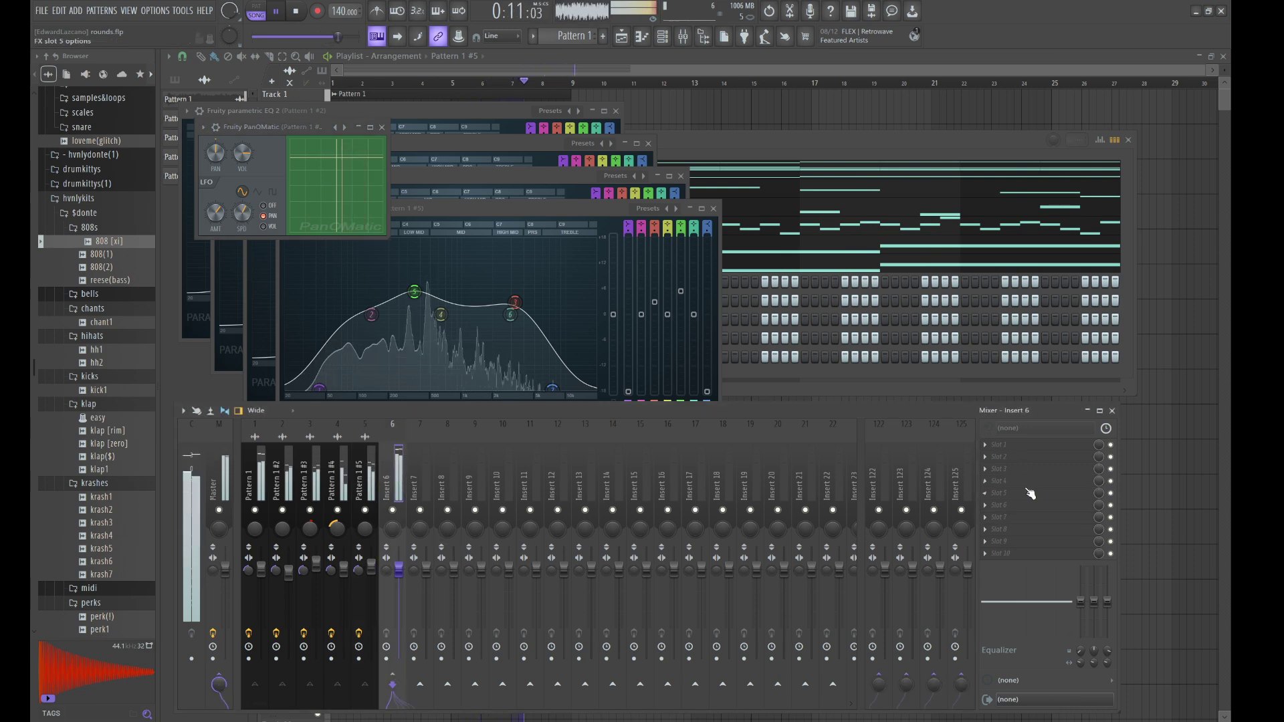
pyautogui.click(822, 645)
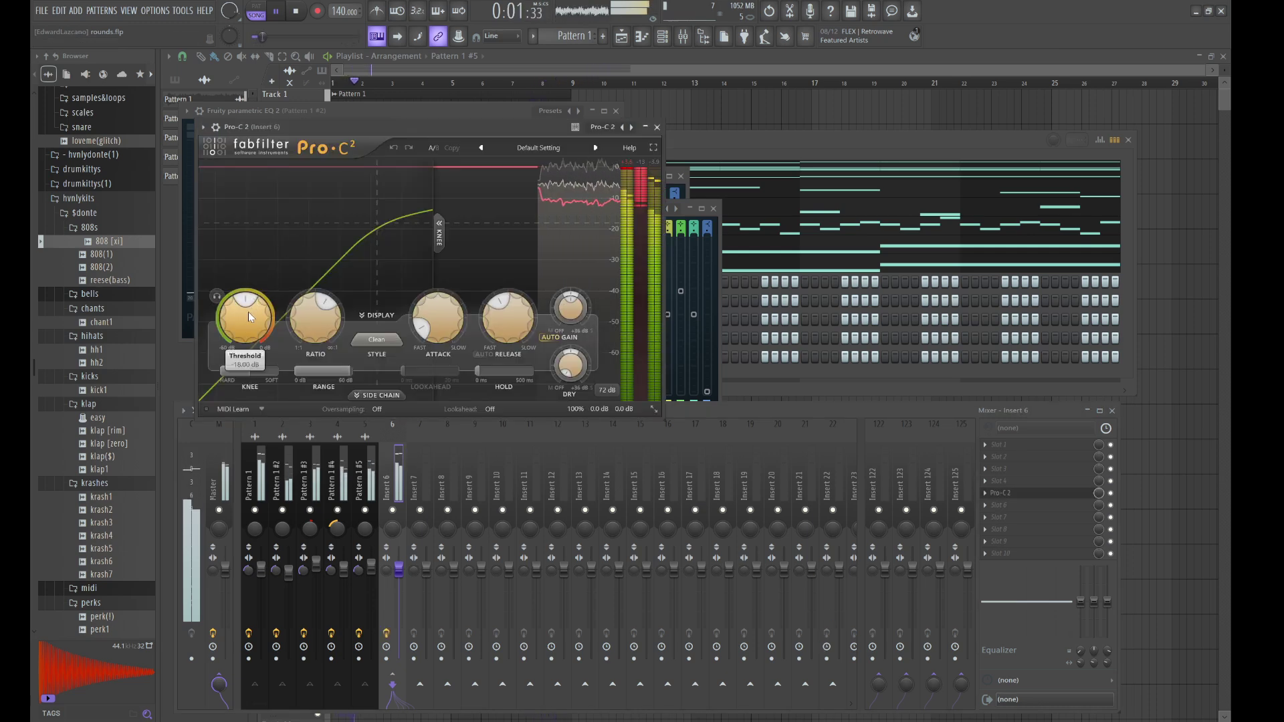
pyautogui.moveTo(247, 367); pyautogui.dragTo(247, 374)
pyautogui.moveTo(334, 311); pyautogui.dragTo(310, 341)
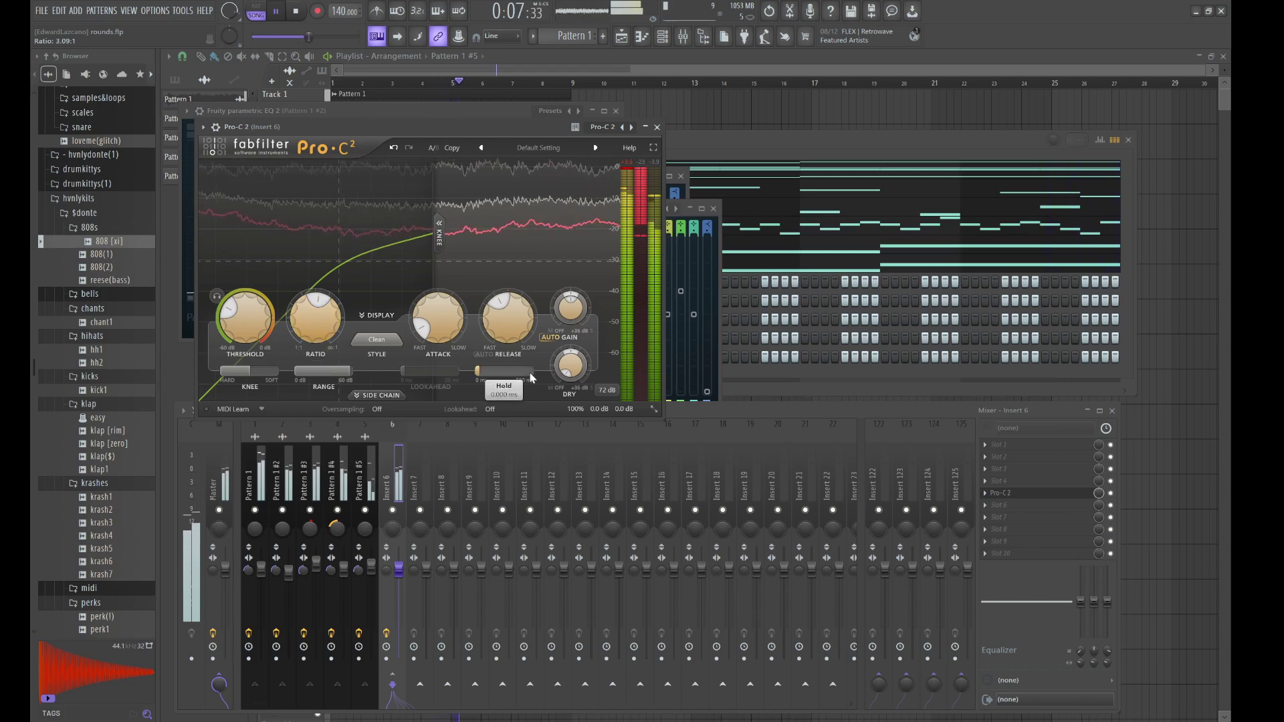
pyautogui.moveTo(550, 349); pyautogui.dragTo(568, 306)
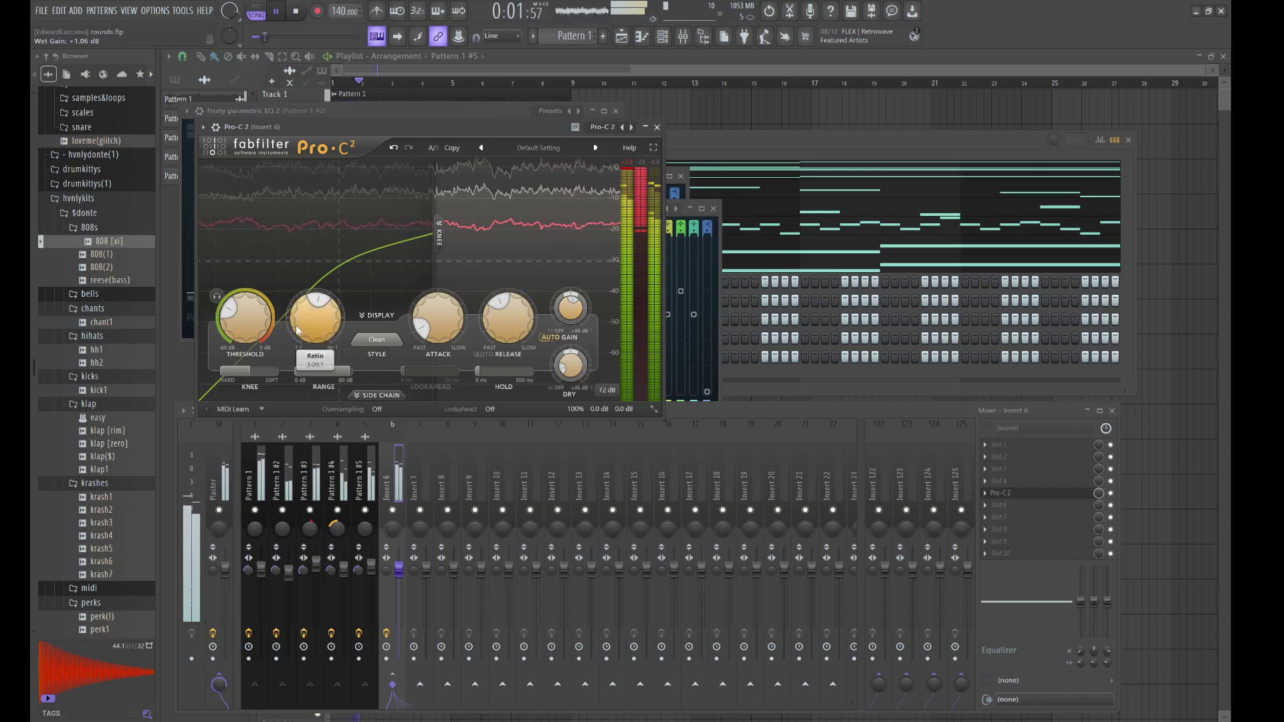
pyautogui.moveTo(253, 325); pyautogui.dragTo(236, 271)
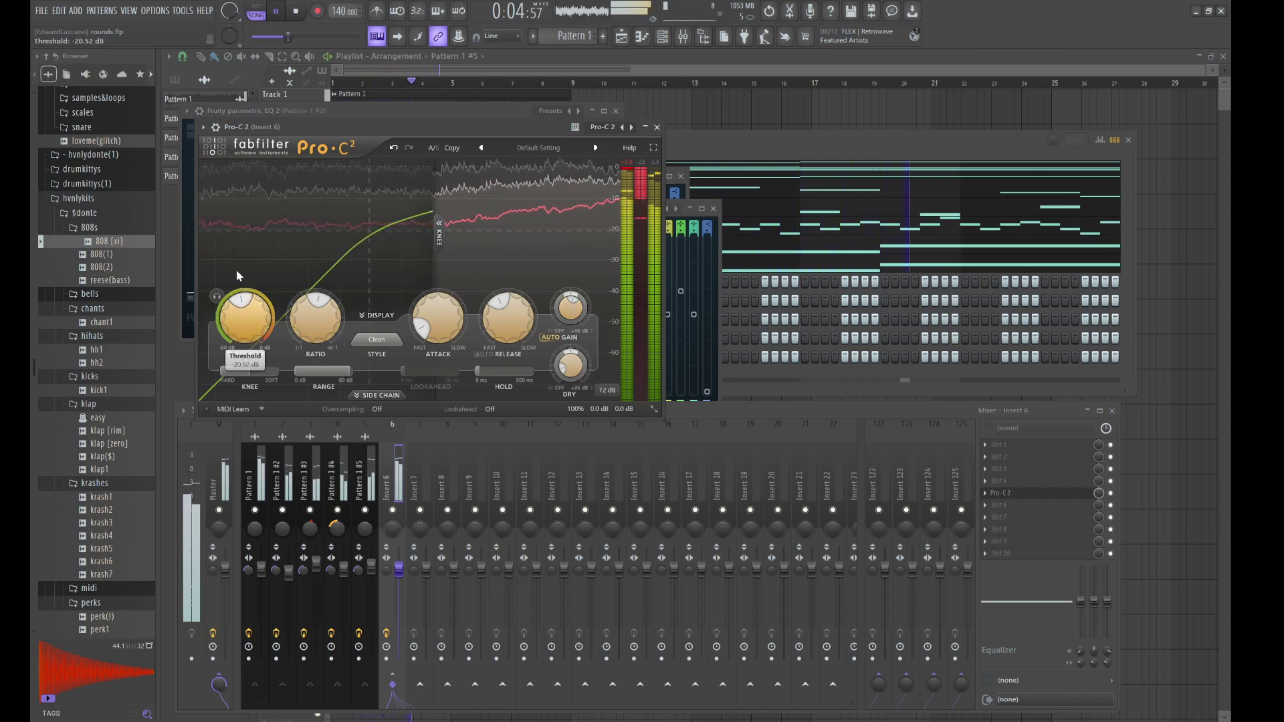
# Close the Pro-C 2, Fruity PanOMatic and all open Fruity parametric EQ 2 windows
pyautogui.click(657, 127)
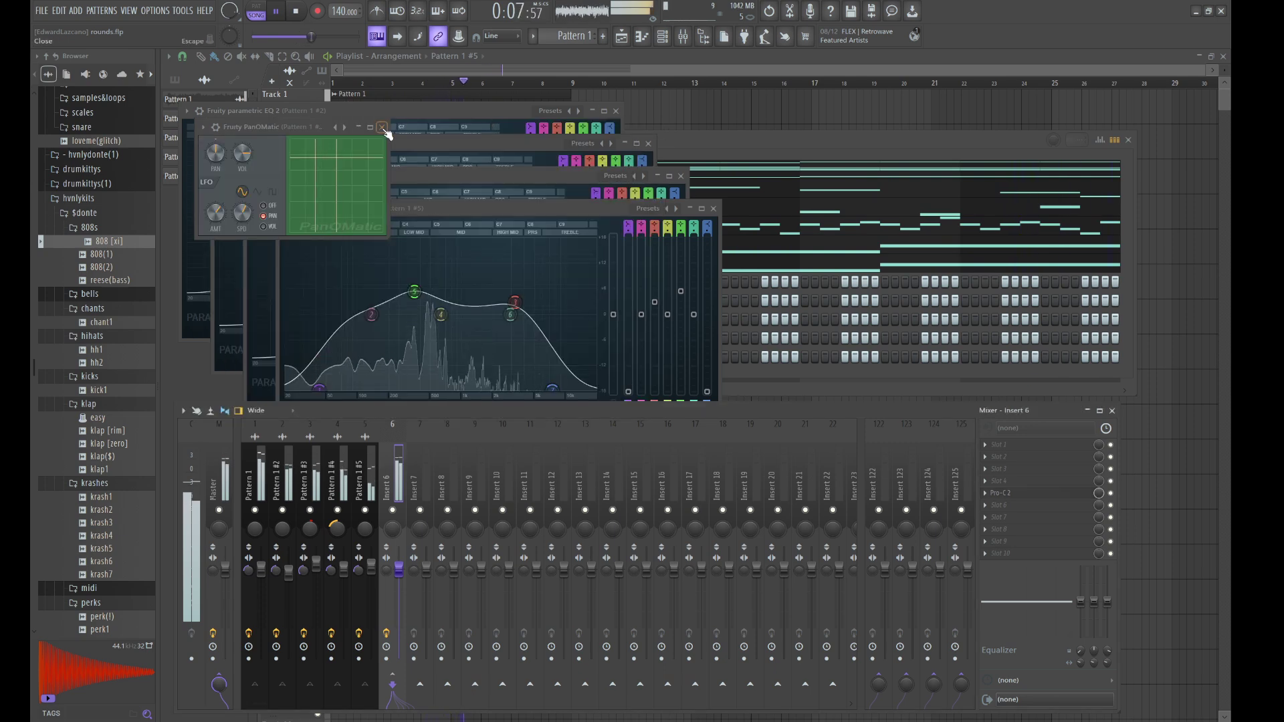
pyautogui.click(428, 126)
pyautogui.click(615, 111)
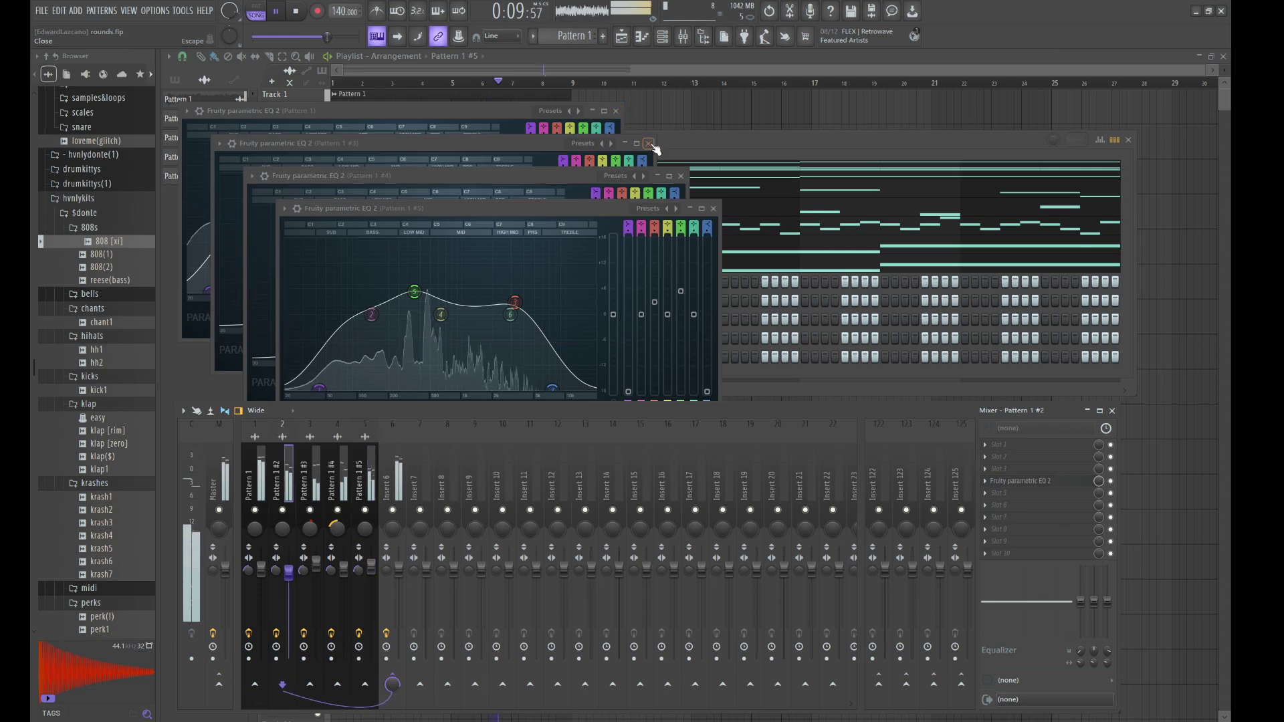
pyautogui.click(648, 143)
pyautogui.click(681, 176)
pyautogui.click(714, 209)
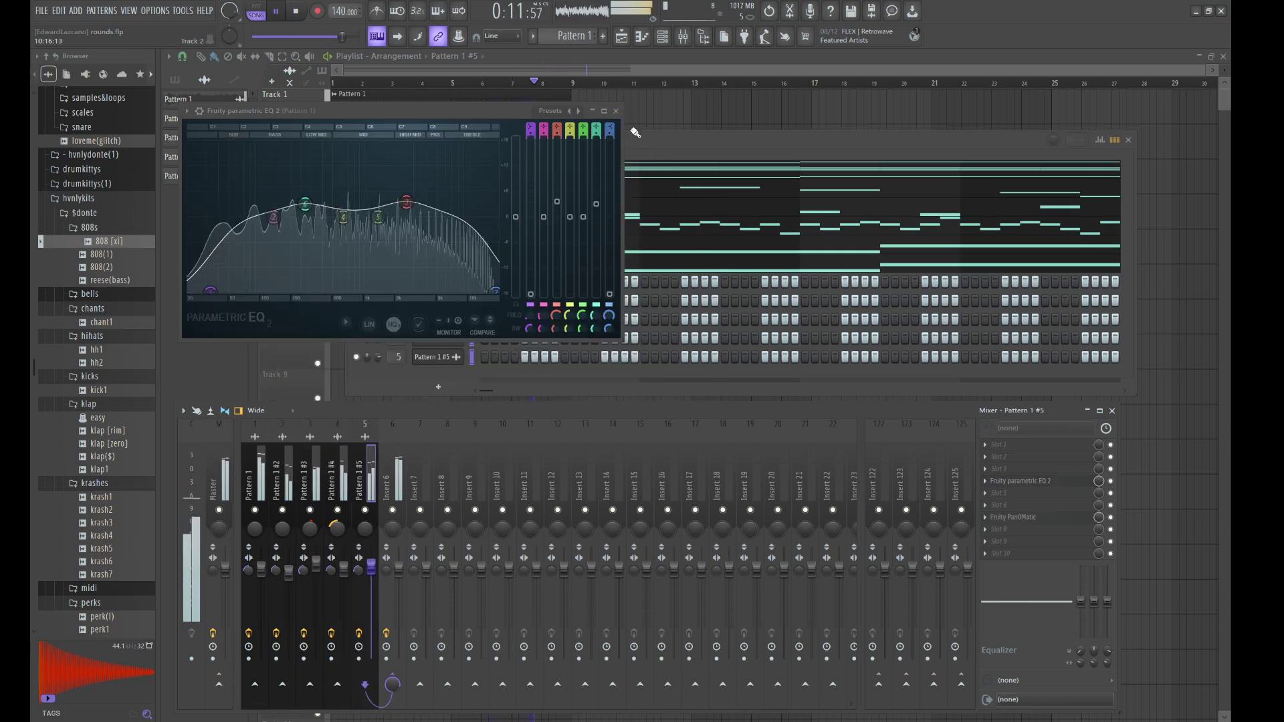
pyautogui.click(616, 111)
# Load klap [zero] as a new channel and place hits on step 9 of bars 1 to 4, plus step 15 of bar 4
pyautogui.click(114, 444)
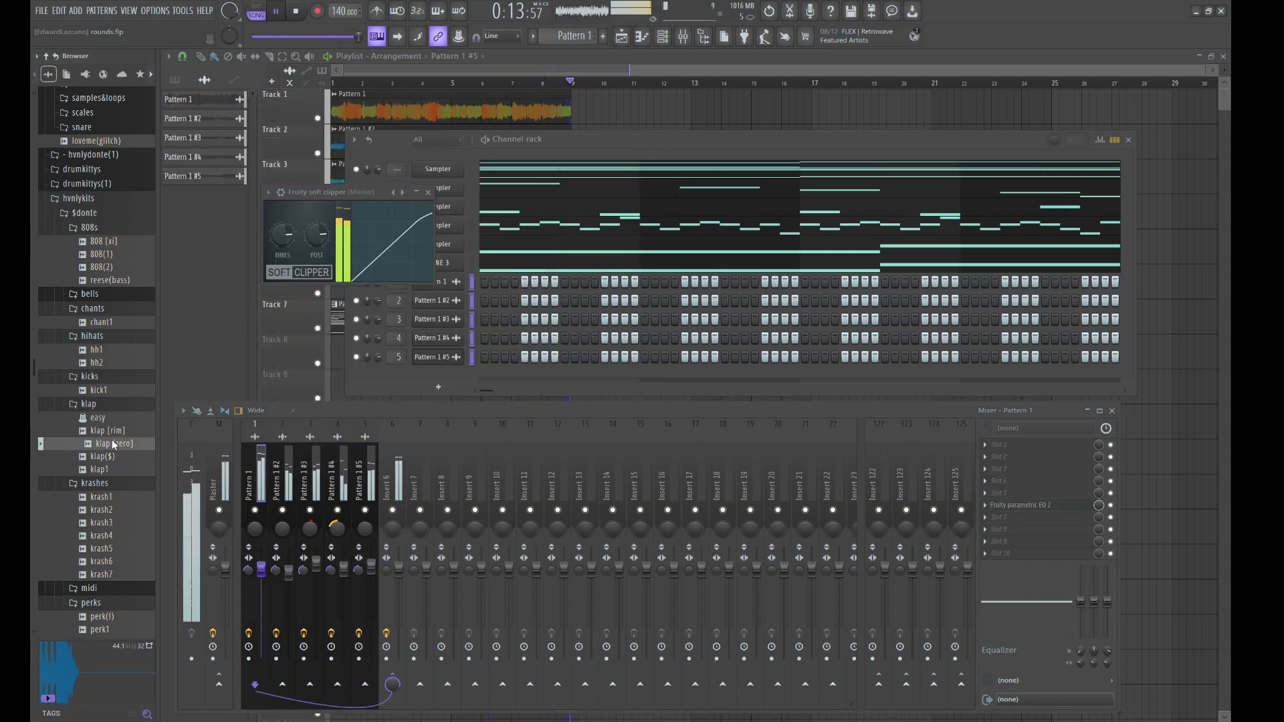
pyautogui.moveTo(166, 459); pyautogui.dragTo(401, 382)
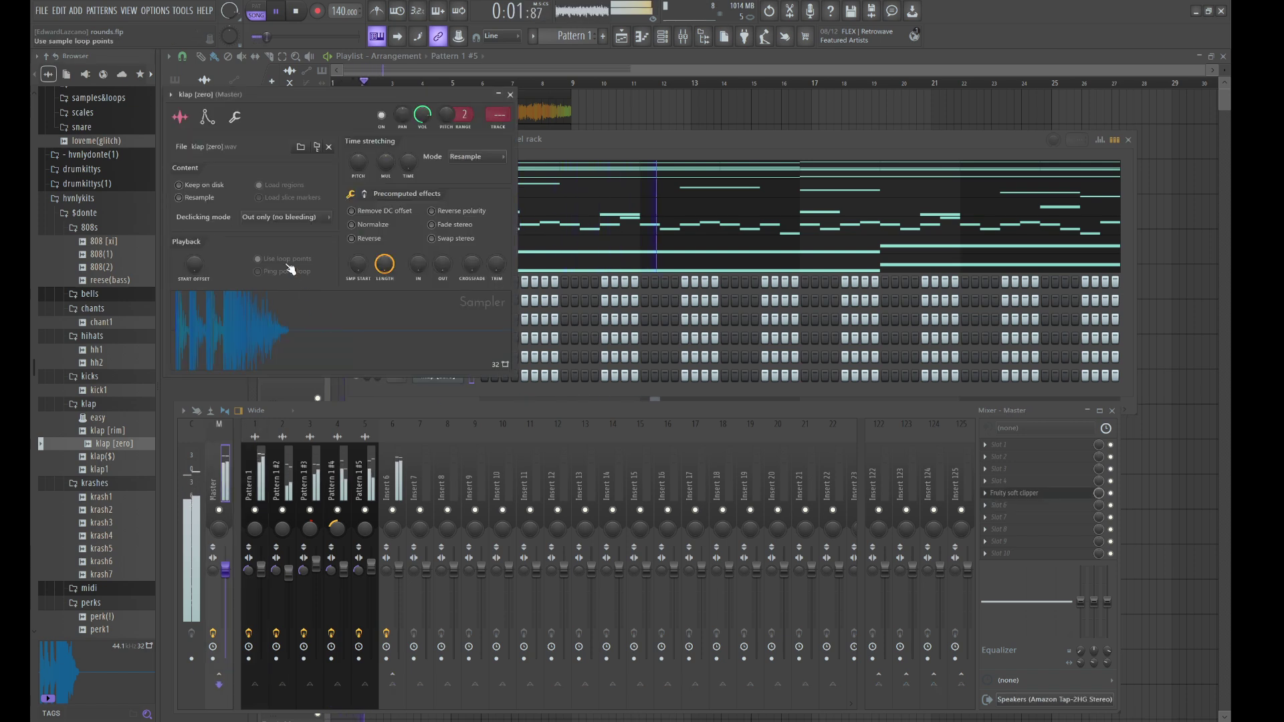
pyautogui.click(584, 143)
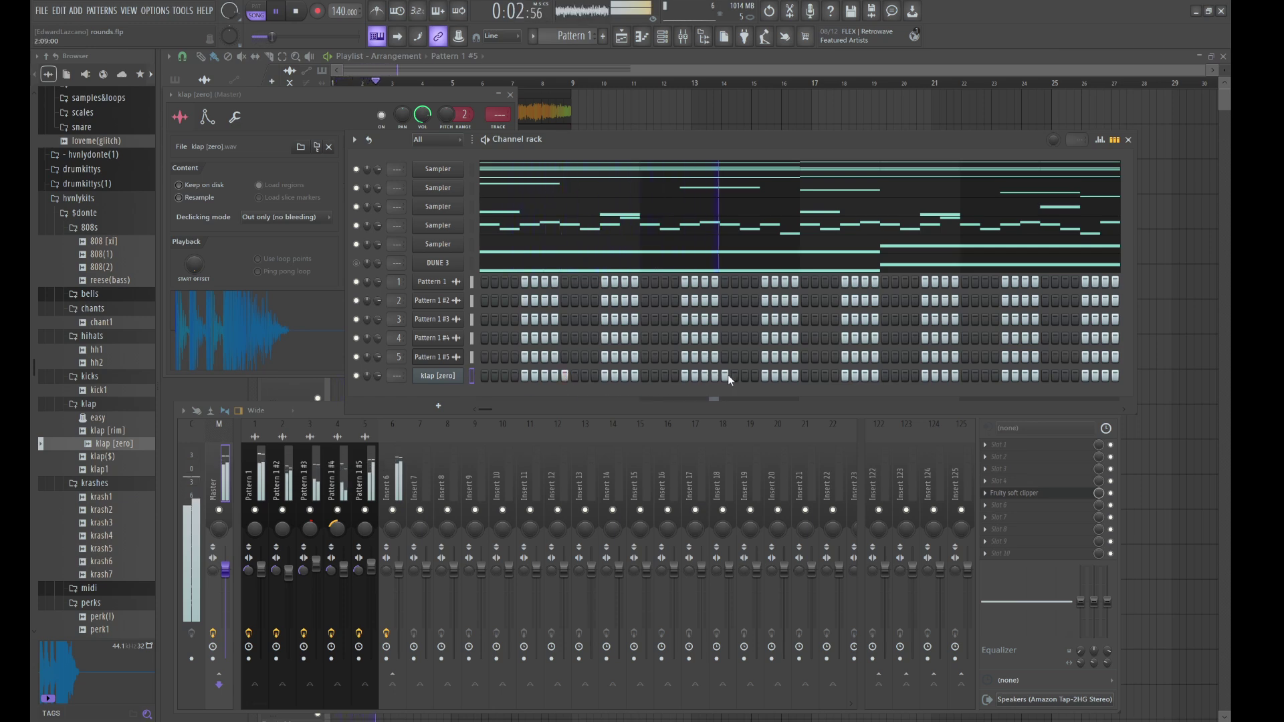
pyautogui.click(884, 376)
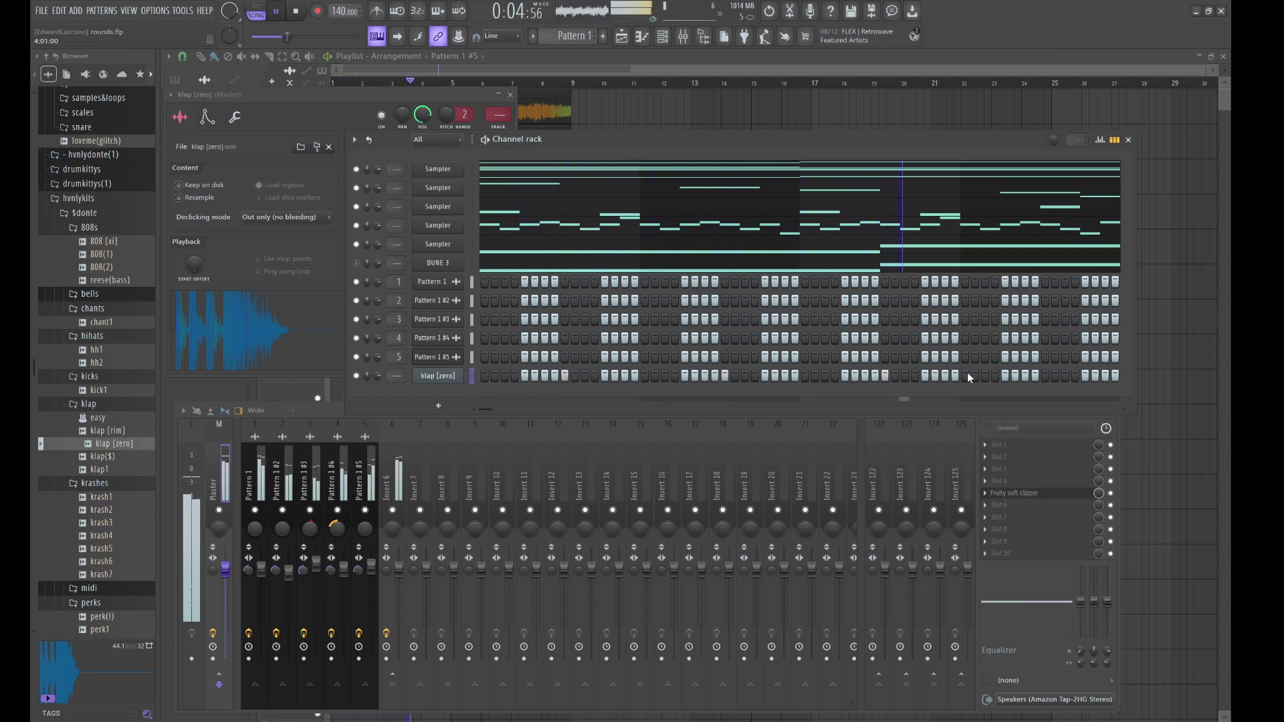
pyautogui.click(1046, 376)
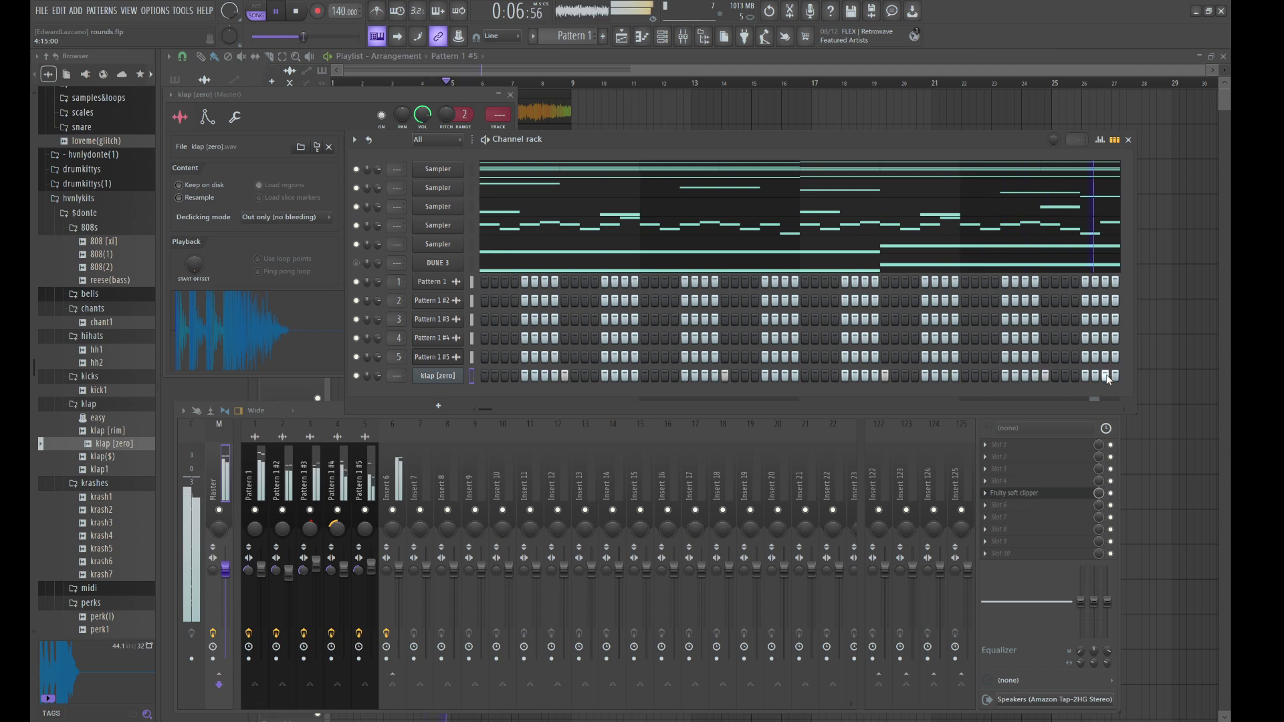
# Duplicate the four-bar klap [zero] pattern into bars 5 to 8 in the piano roll
pyautogui.rightClick(454, 376)
pyautogui.click(494, 386)
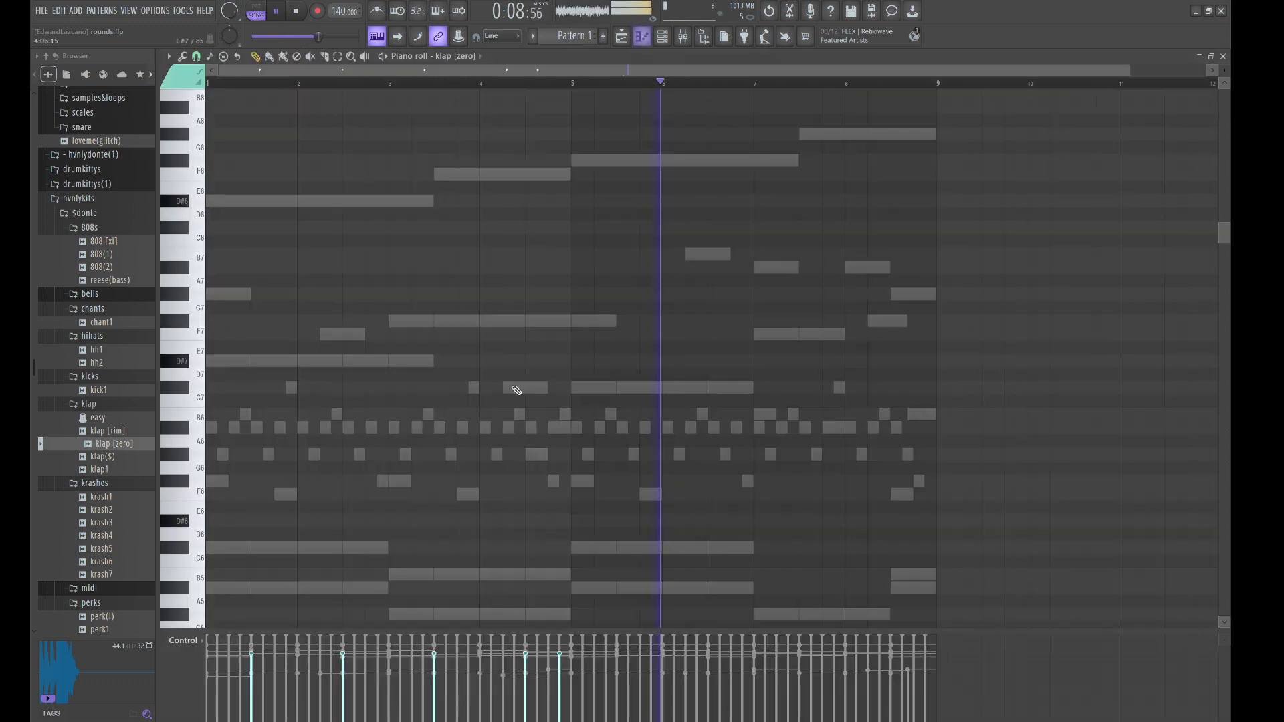
pyautogui.scroll(-3, 605, 549)
pyautogui.moveTo(601, 553); pyautogui.dragTo(241, 434)
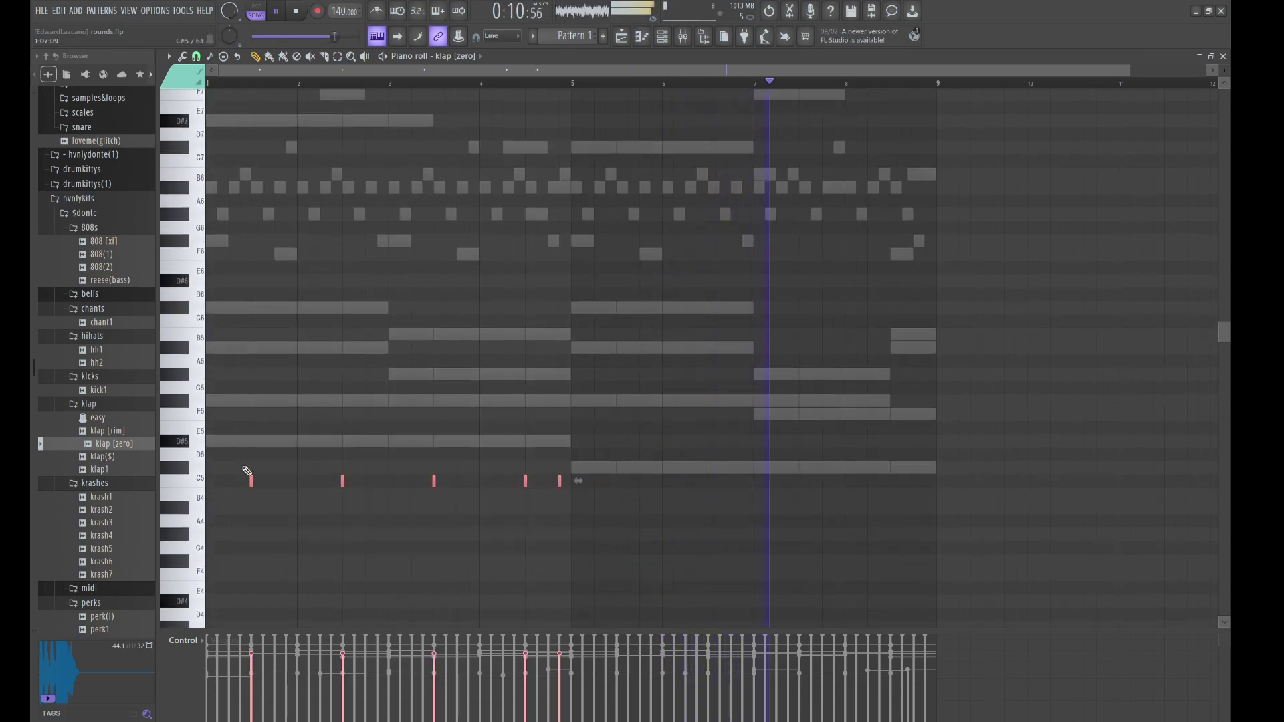
pyautogui.moveTo(250, 482); pyautogui.dragTo(612, 495)
pyautogui.click(582, 436)
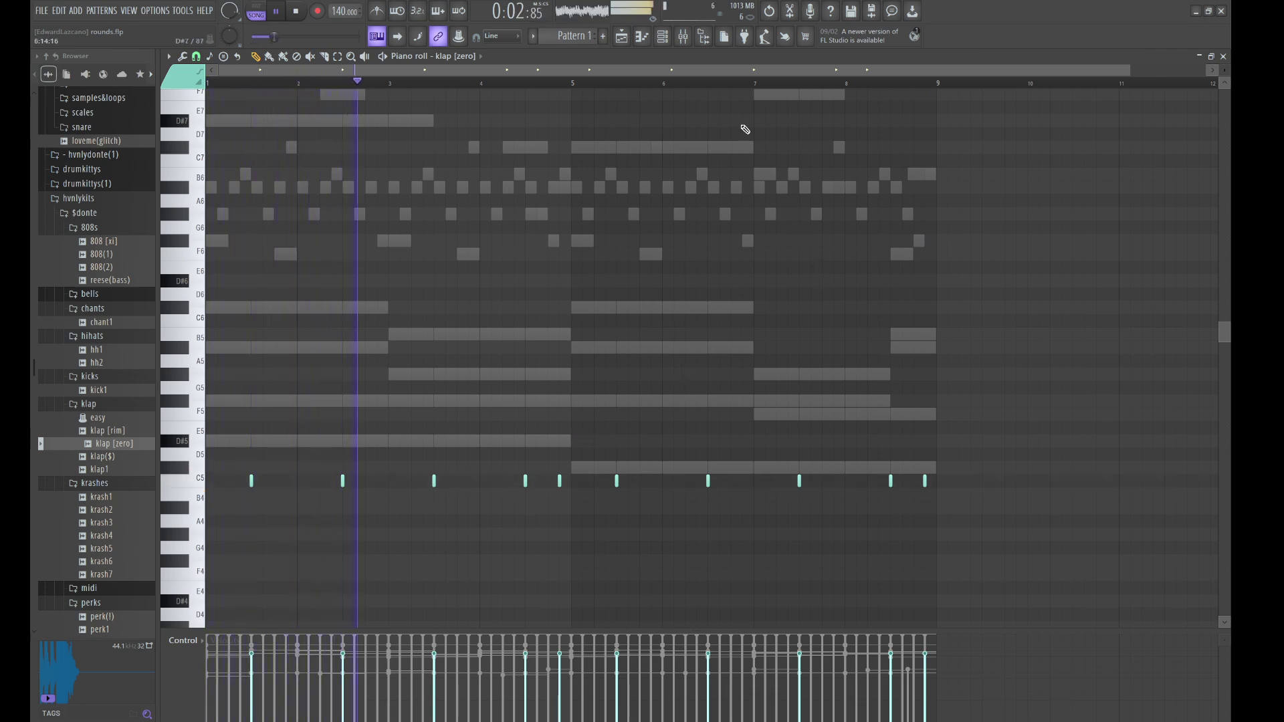
# Load snare [krunch] as a new channel and paste the clap pattern into it
pyautogui.scroll(-6, 102, 457)
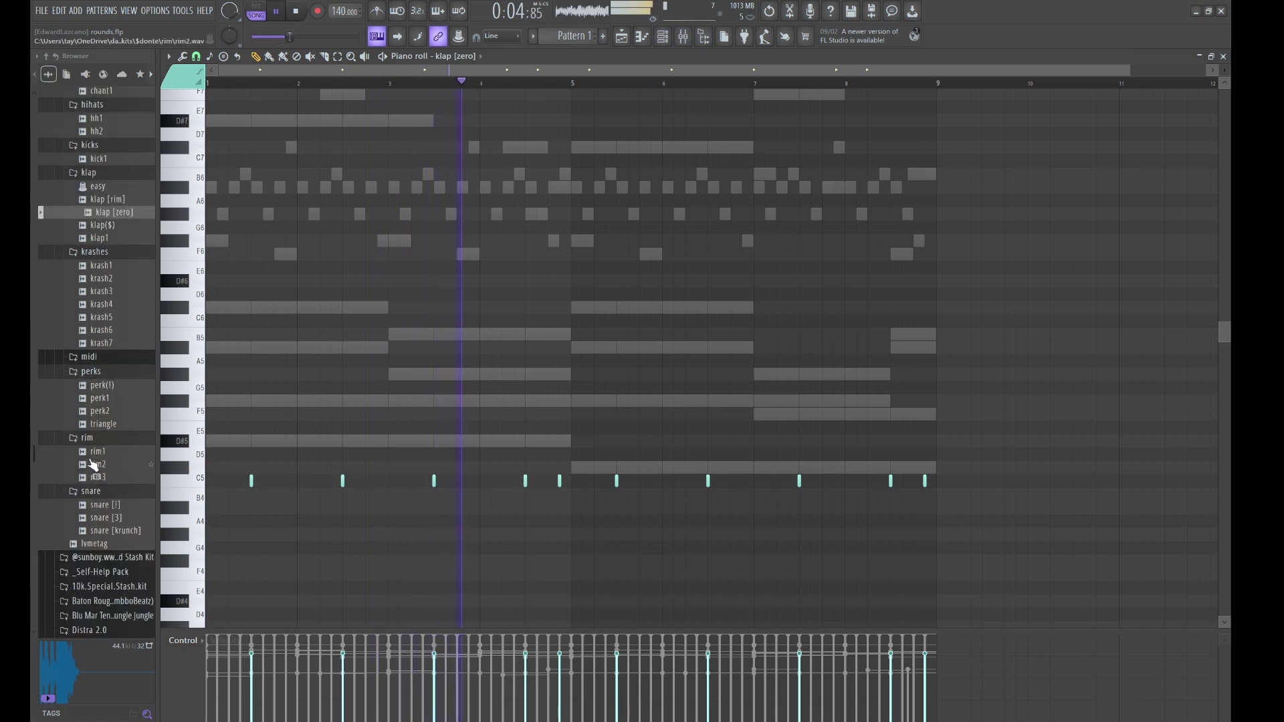
pyautogui.click(98, 531)
pyautogui.moveTo(569, 133); pyautogui.dragTo(697, 34)
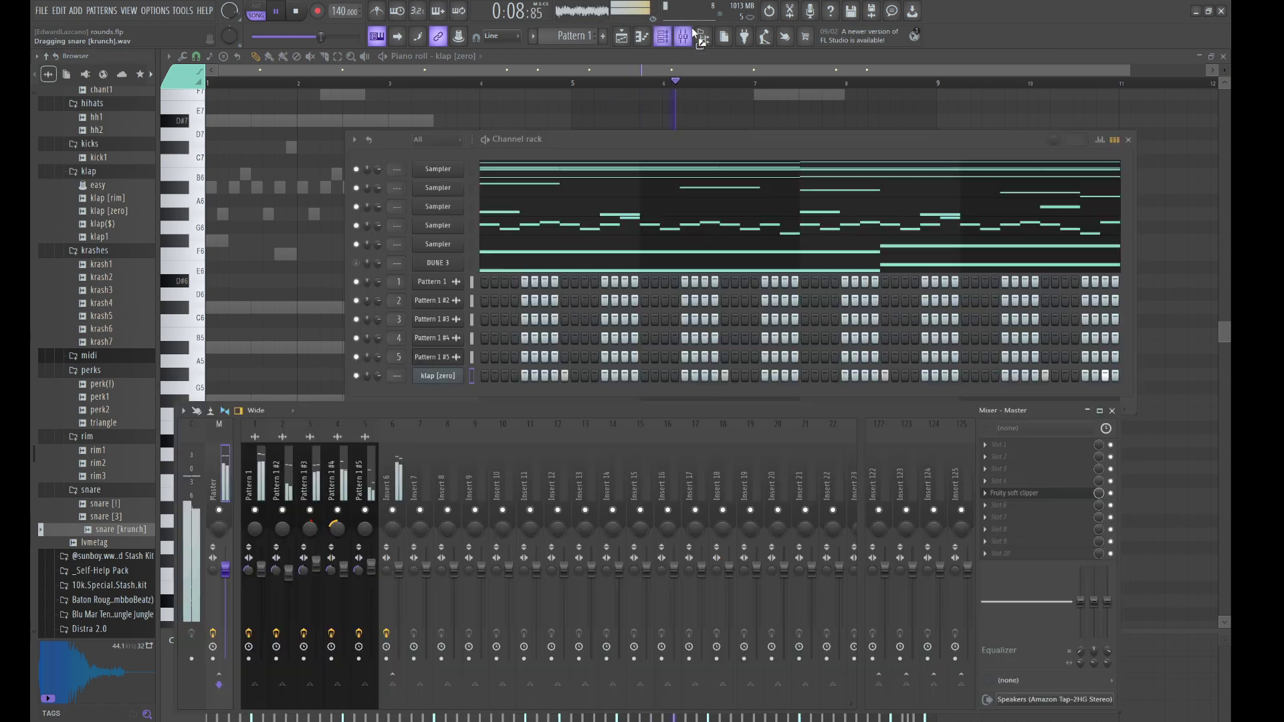
pyautogui.moveTo(463, 398); pyautogui.dragTo(464, 401)
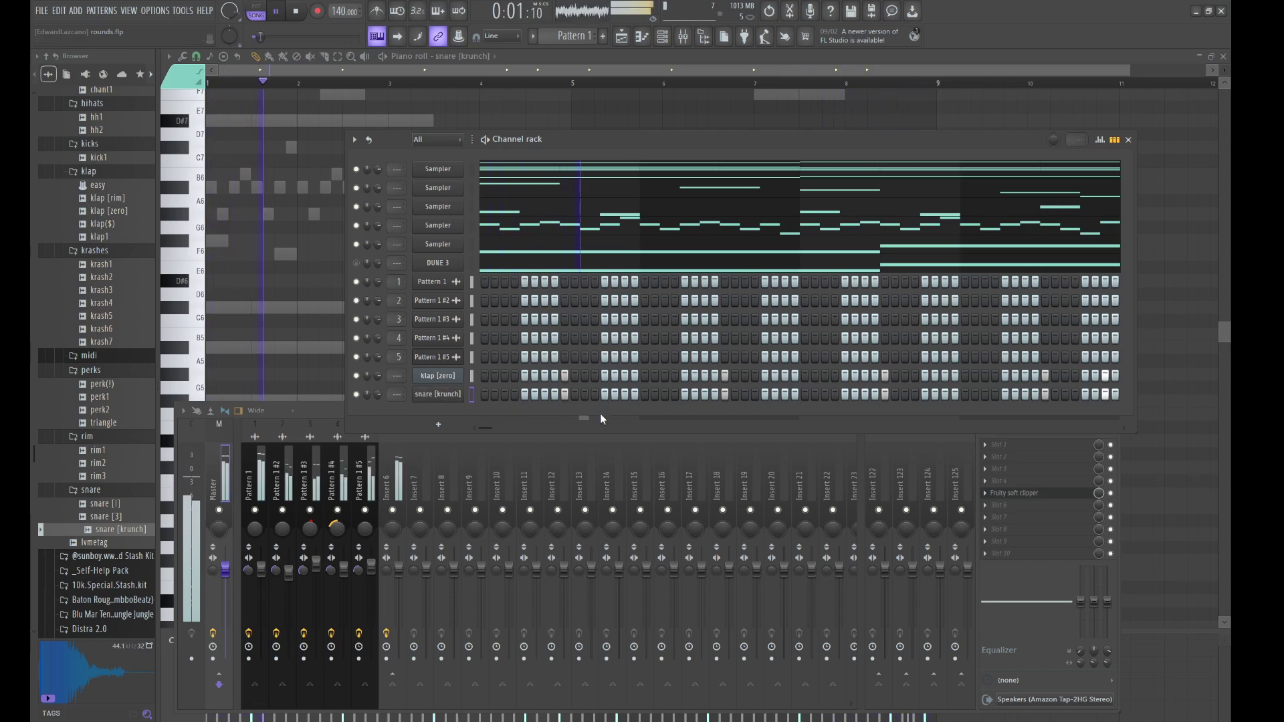
pyautogui.hotkey('ctrl', 'v')
pyautogui.click(446, 395)
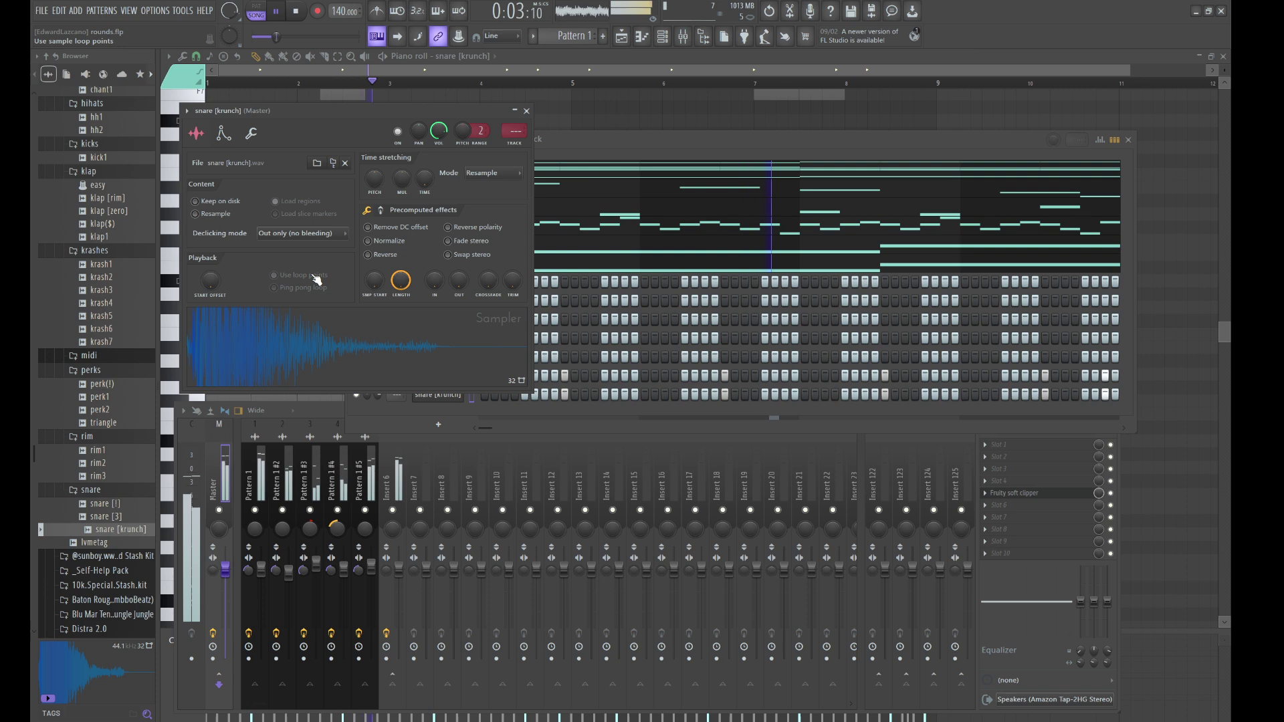
pyautogui.click(613, 150)
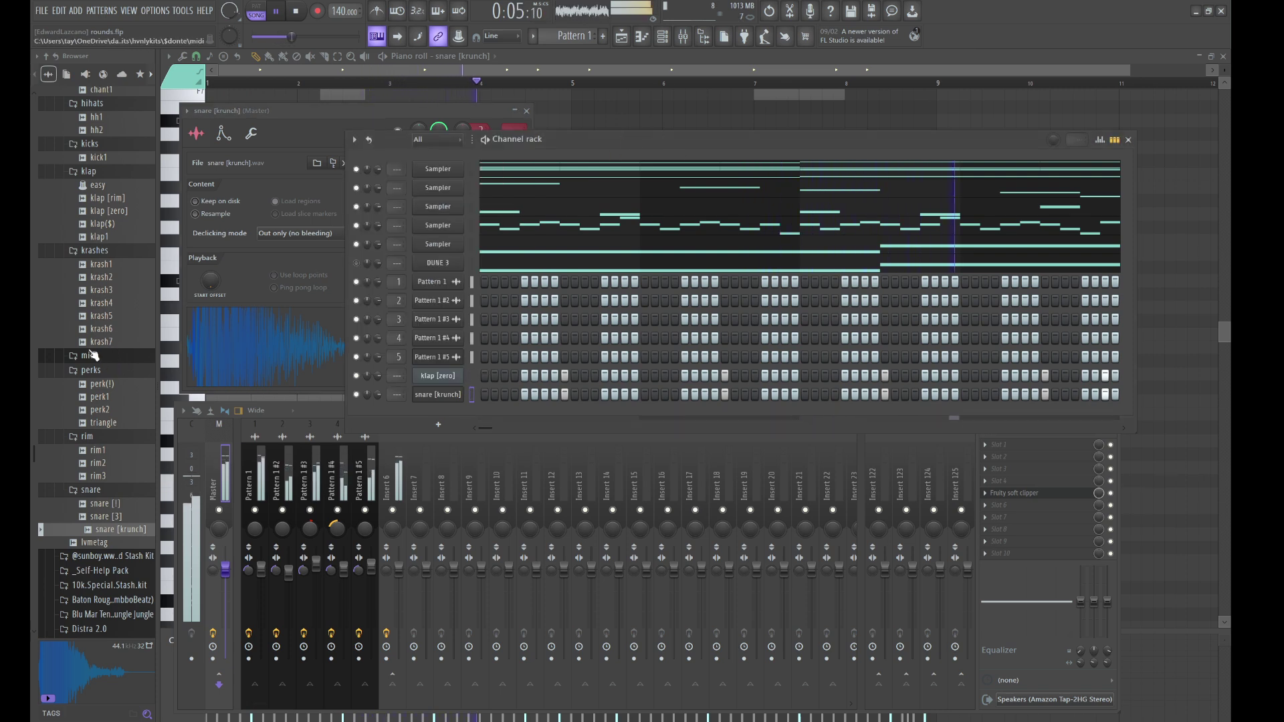
# Load perk2 as a new channel and place hits on steps 13–15 of bar 1 and steps 1–3, 7, 11, 13 and 15 of bar 2
pyautogui.moveTo(100, 410); pyautogui.dragTo(434, 413)
pyautogui.click(435, 413)
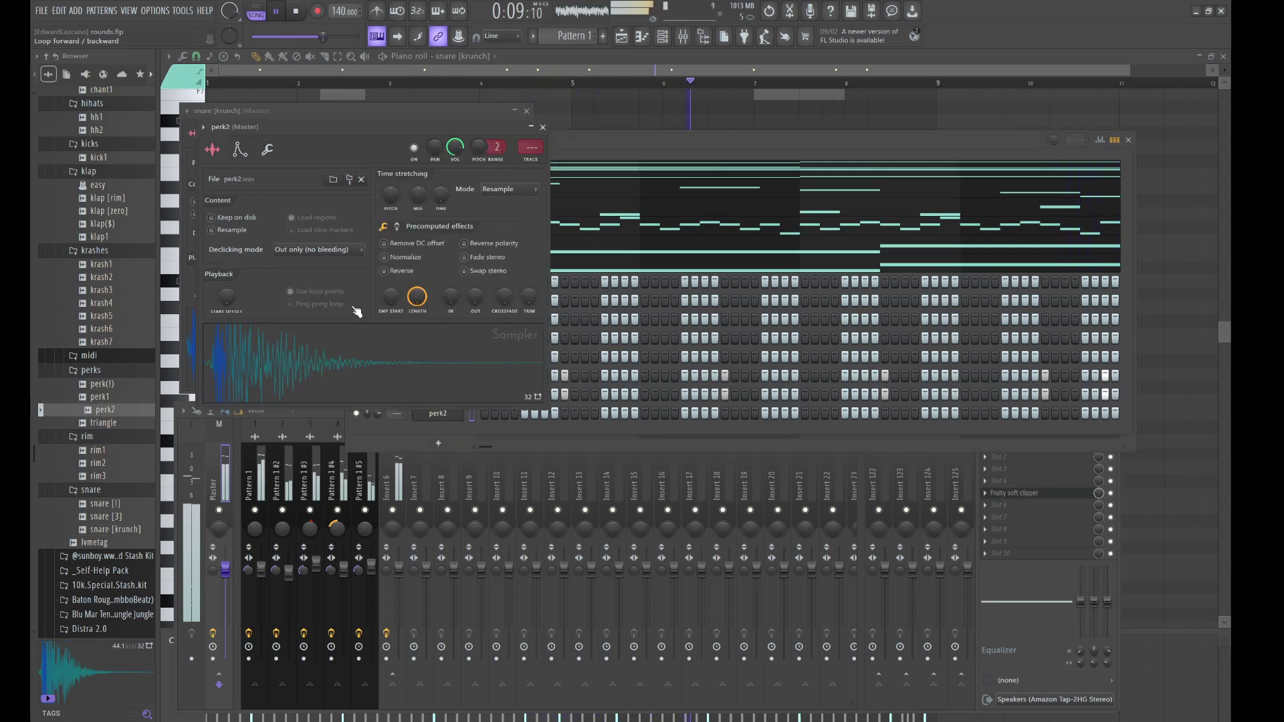
pyautogui.click(575, 153)
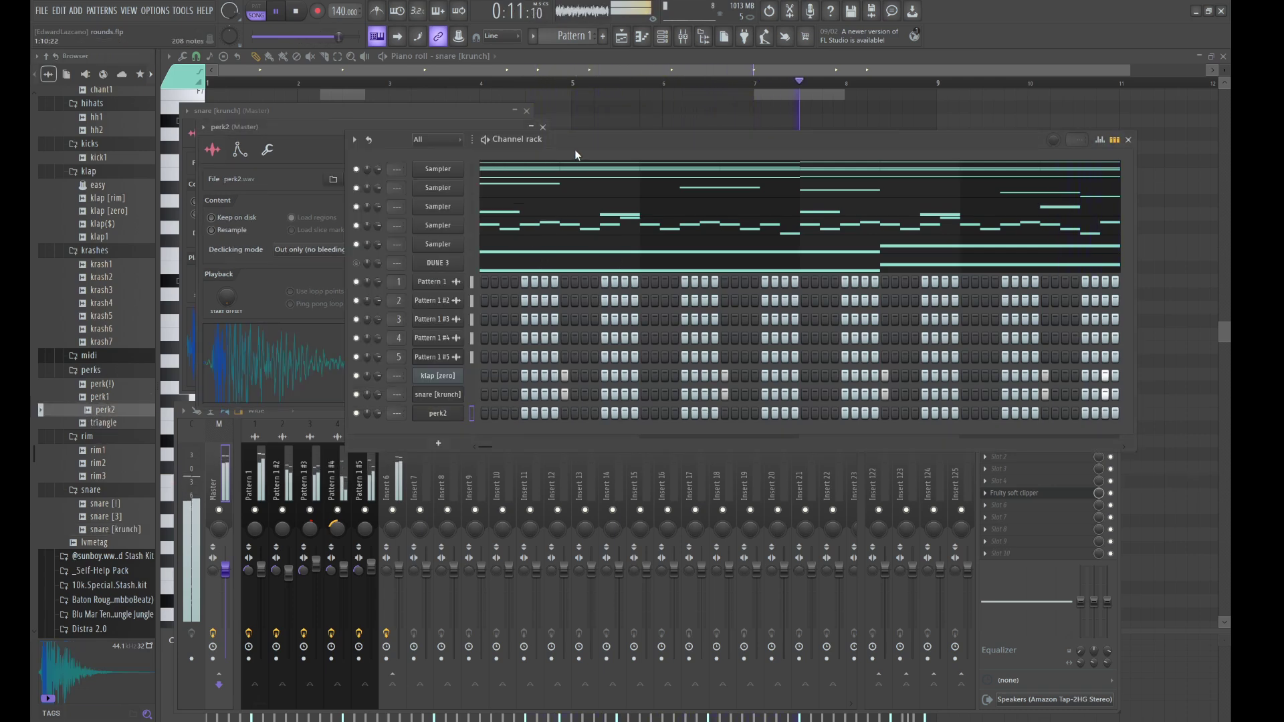
pyautogui.moveTo(622, 414); pyautogui.dragTo(672, 415)
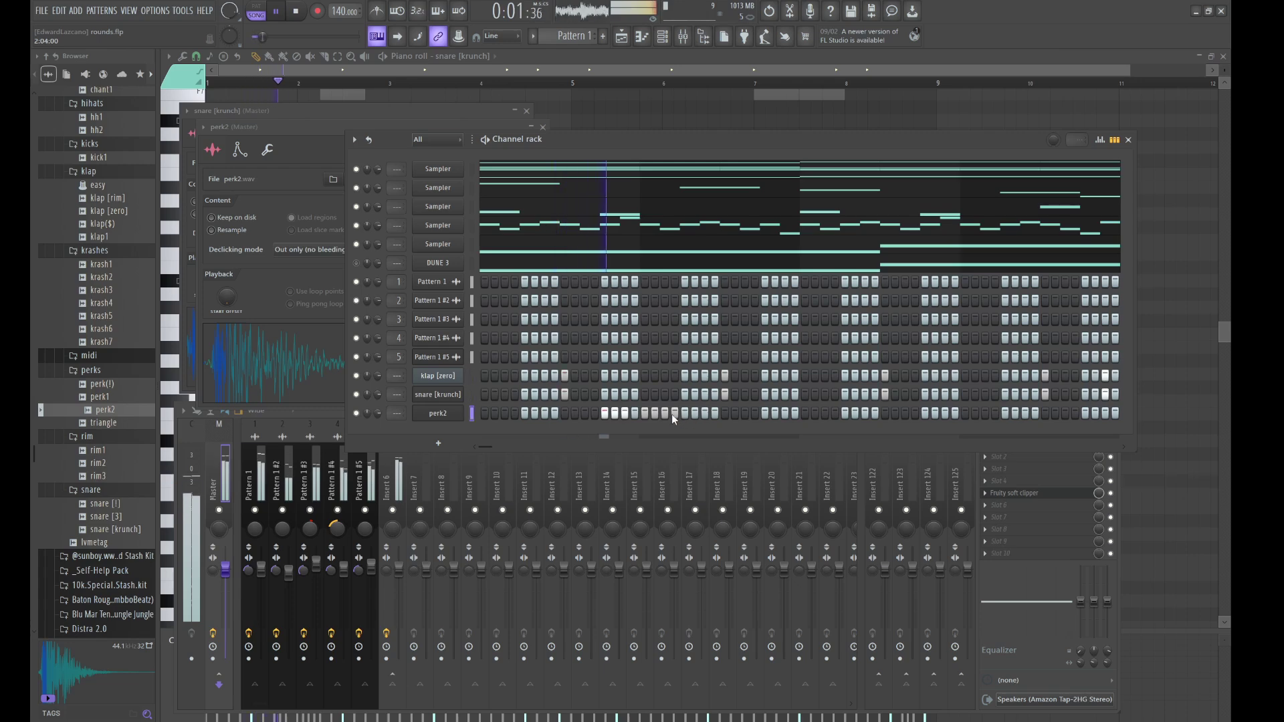
pyautogui.rightClick(671, 414)
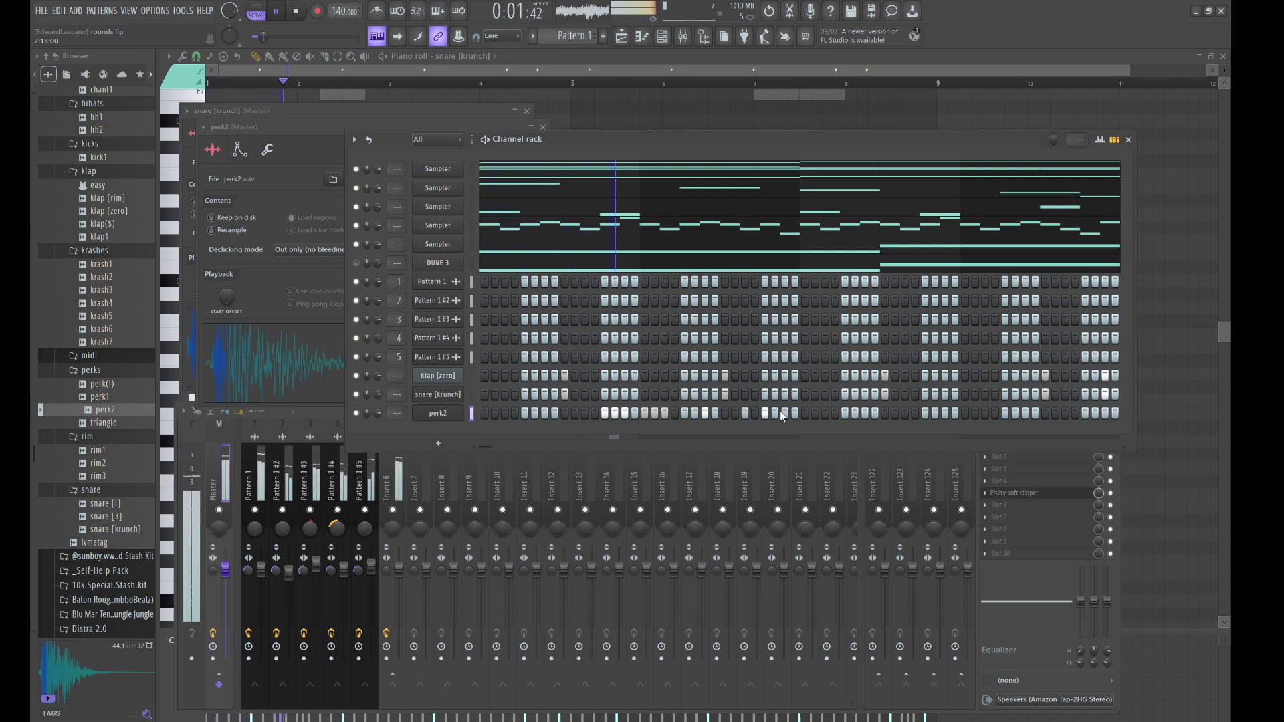
# Copy the perk2 notes to the same positions in bars 5 and 6 and slightly vary the note velocities
pyautogui.press('F7')
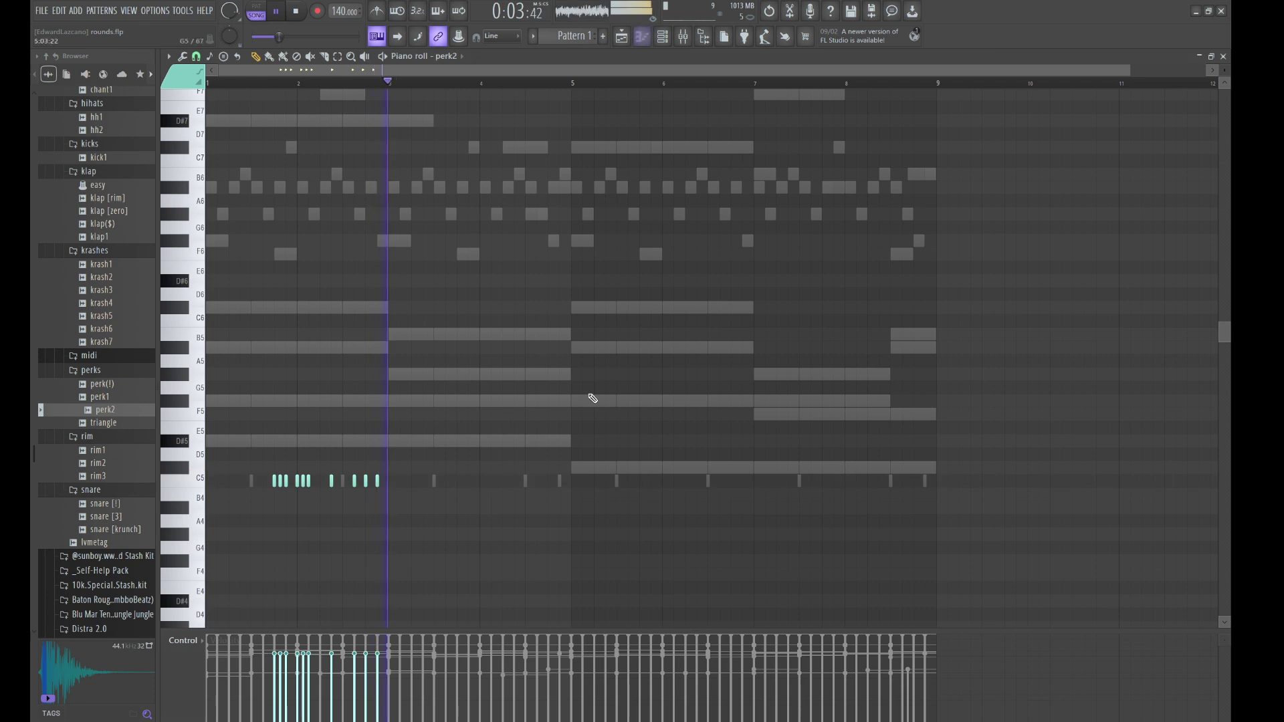
pyautogui.moveTo(446, 539); pyautogui.dragTo(653, 453)
pyautogui.click(627, 373)
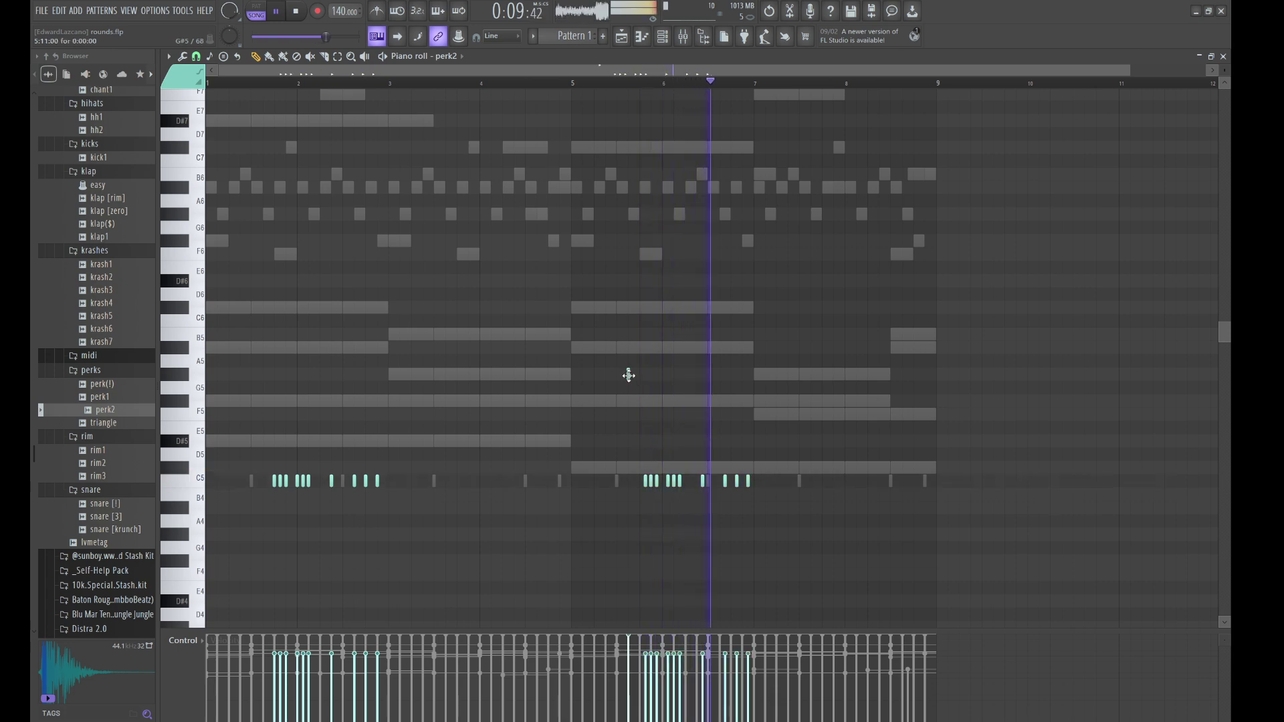
pyautogui.hotkey('ctrl', 'z')
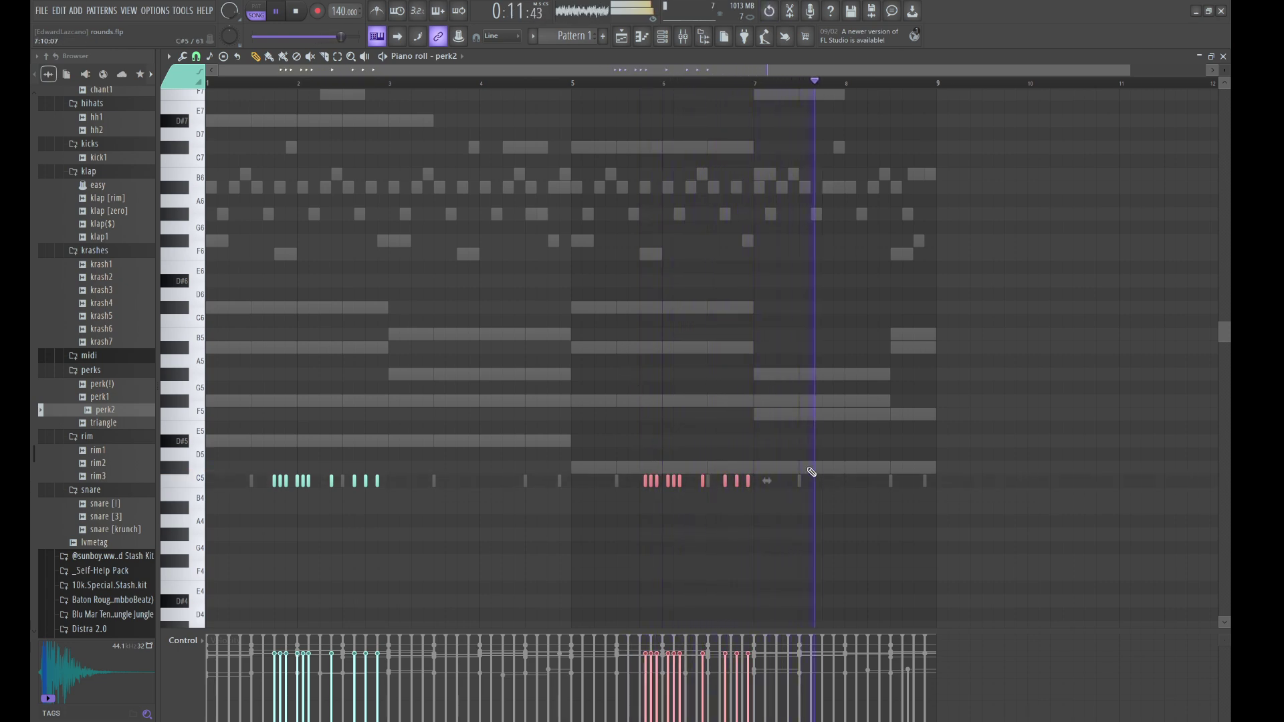
pyautogui.hotkey('shift', 'Left')
pyautogui.press('space')
pyautogui.press('space')
pyautogui.hotkey('ctrl', 'd')
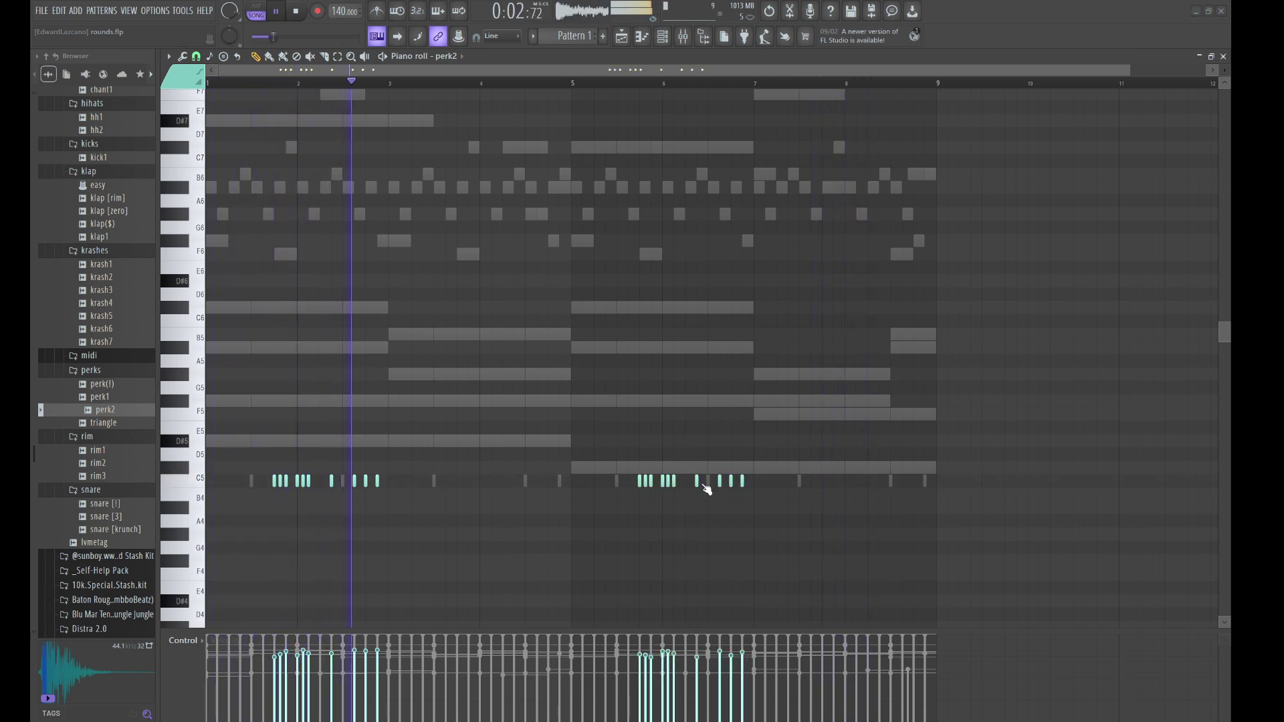
# Load the hh2 hi-hat sample as a new channel
pyautogui.press('F6')
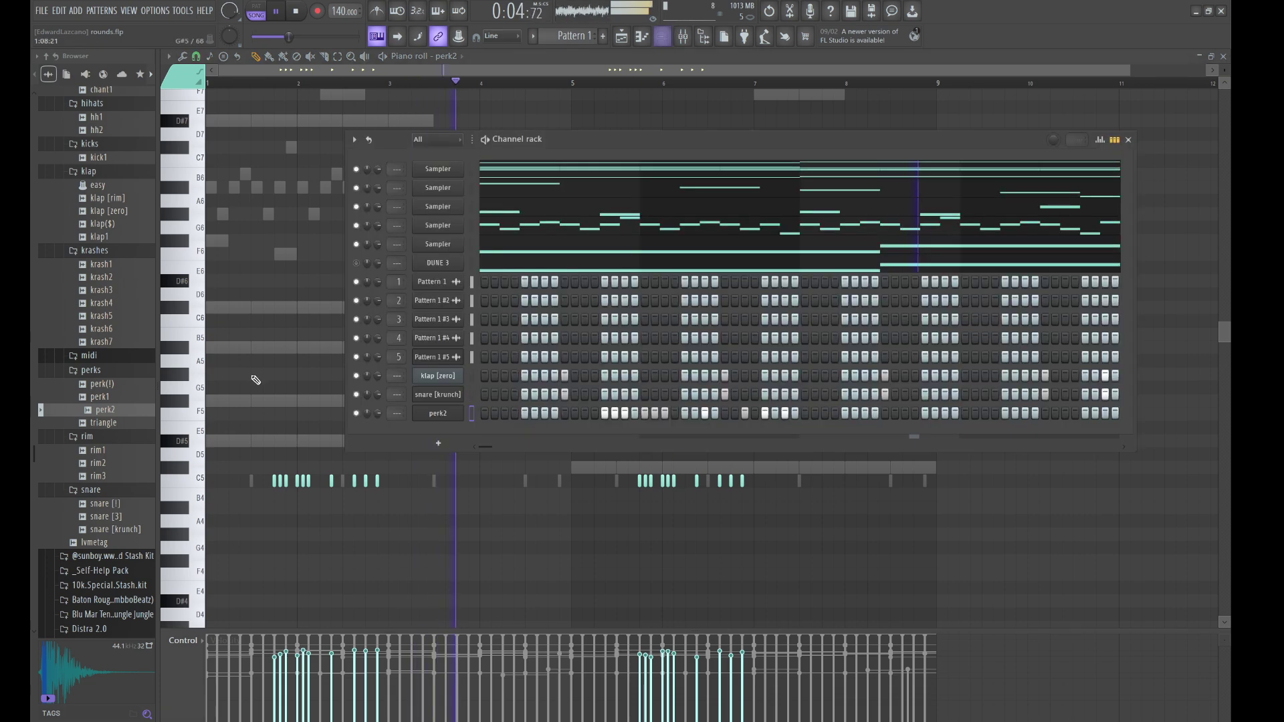
pyautogui.scroll(2, 97, 374)
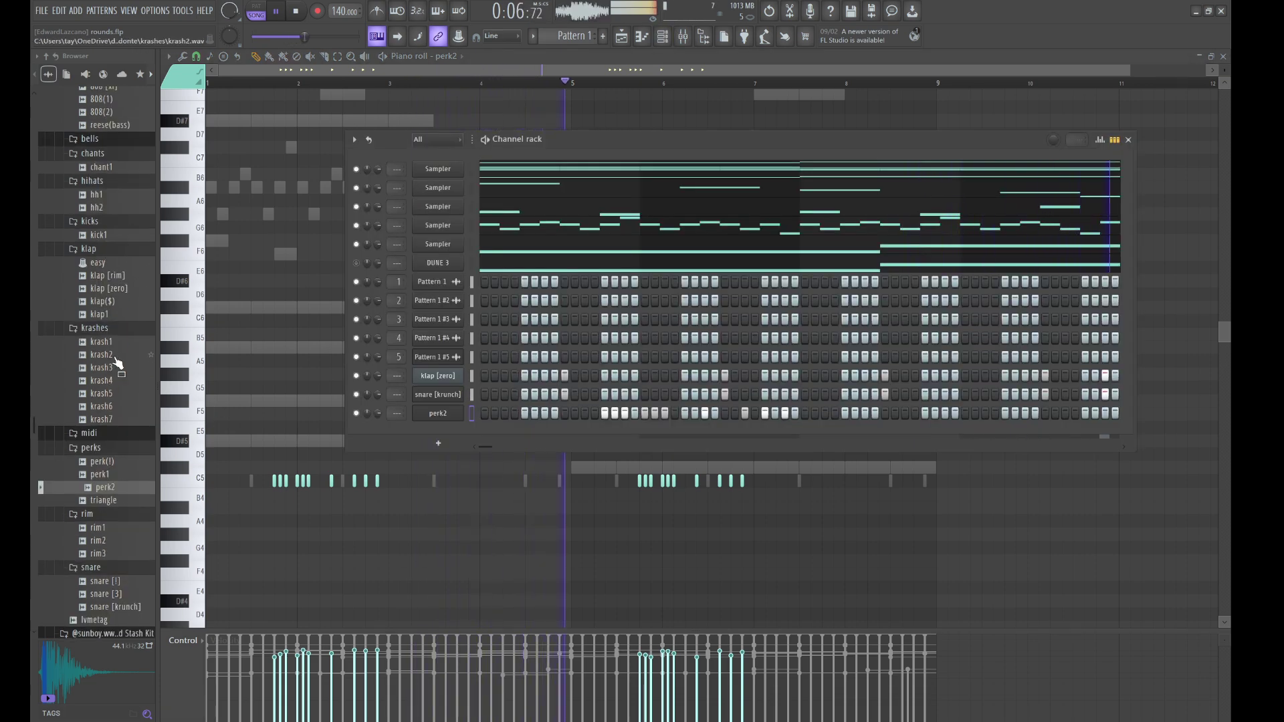
pyautogui.click(107, 222)
pyautogui.click(100, 208)
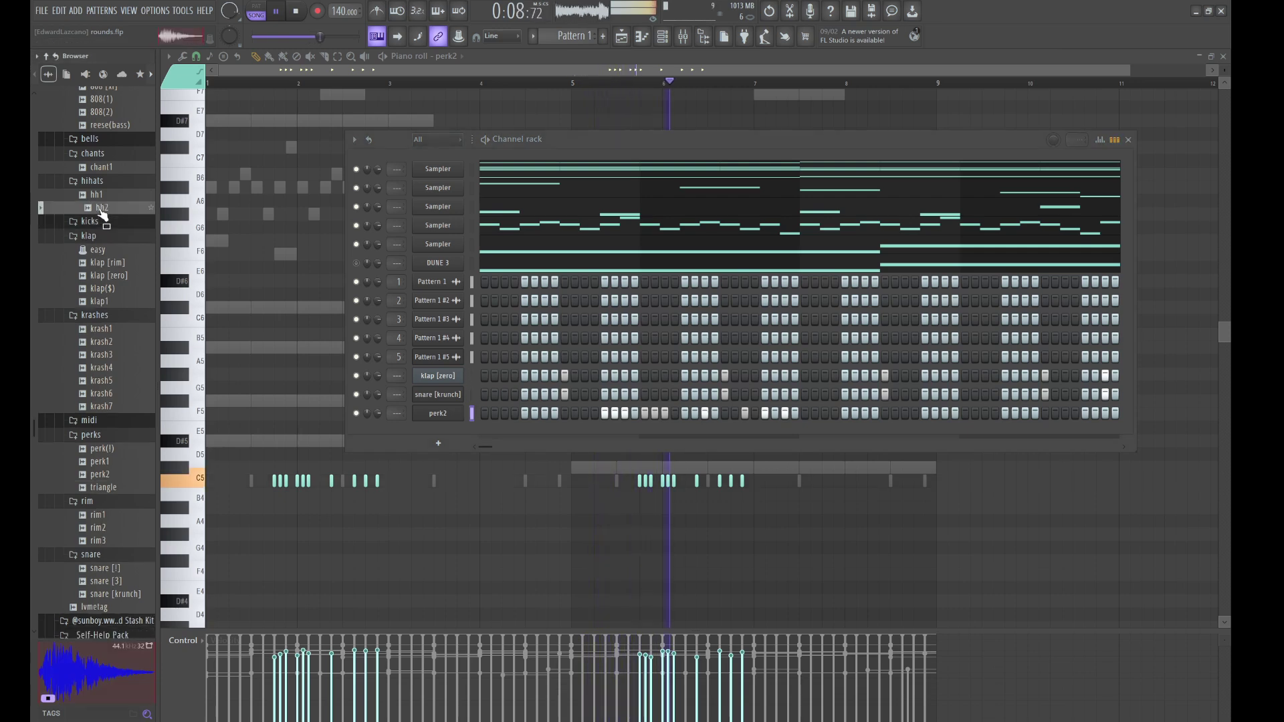
pyautogui.moveTo(102, 213); pyautogui.dragTo(252, 275)
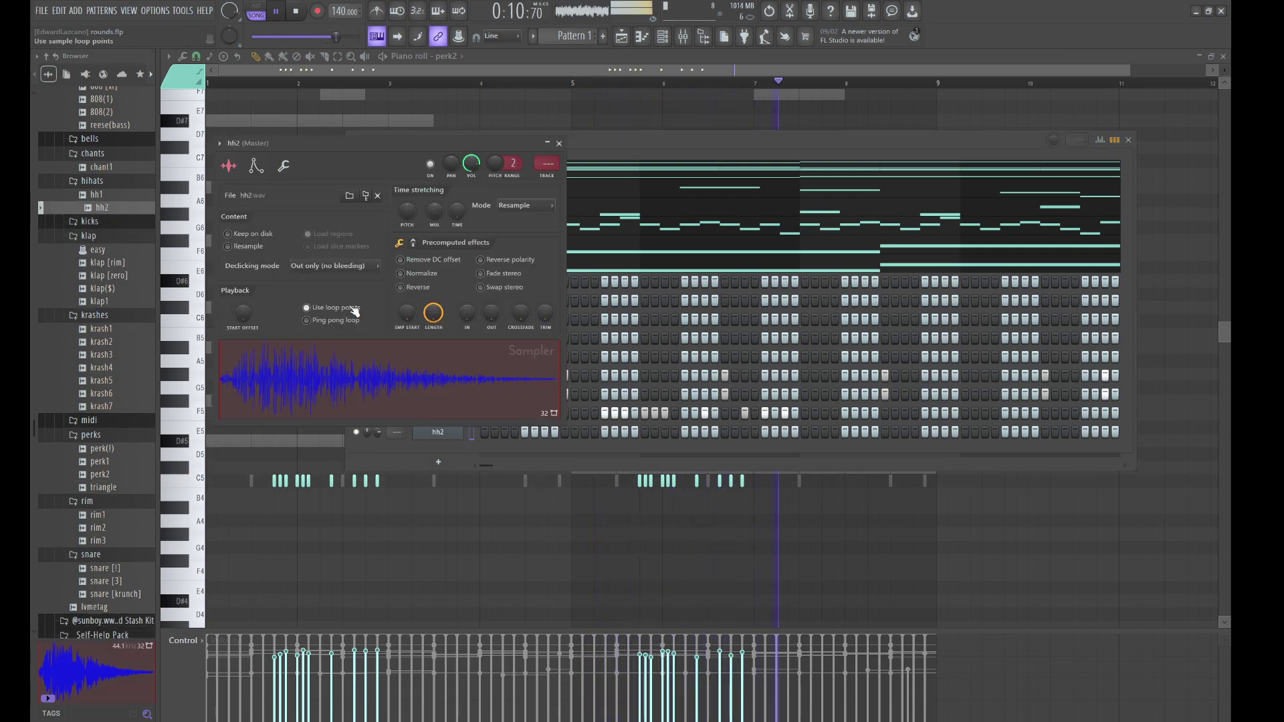
pyautogui.click(658, 138)
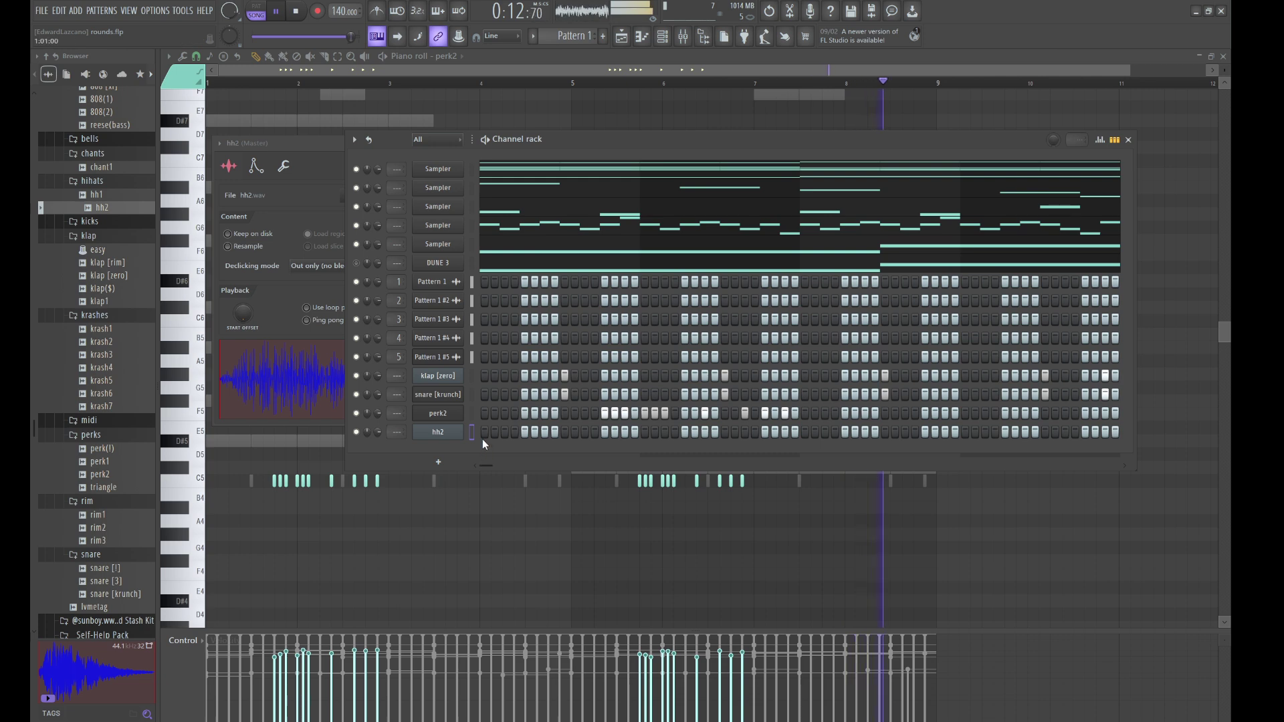
# Place hh2 hits on steps 1–3, 7, 11 and 15 of bar 1 and steps 3, 5, 7, 11 and 13–15 of bar 2
pyautogui.moveTo(484, 434); pyautogui.dragTo(504, 435)
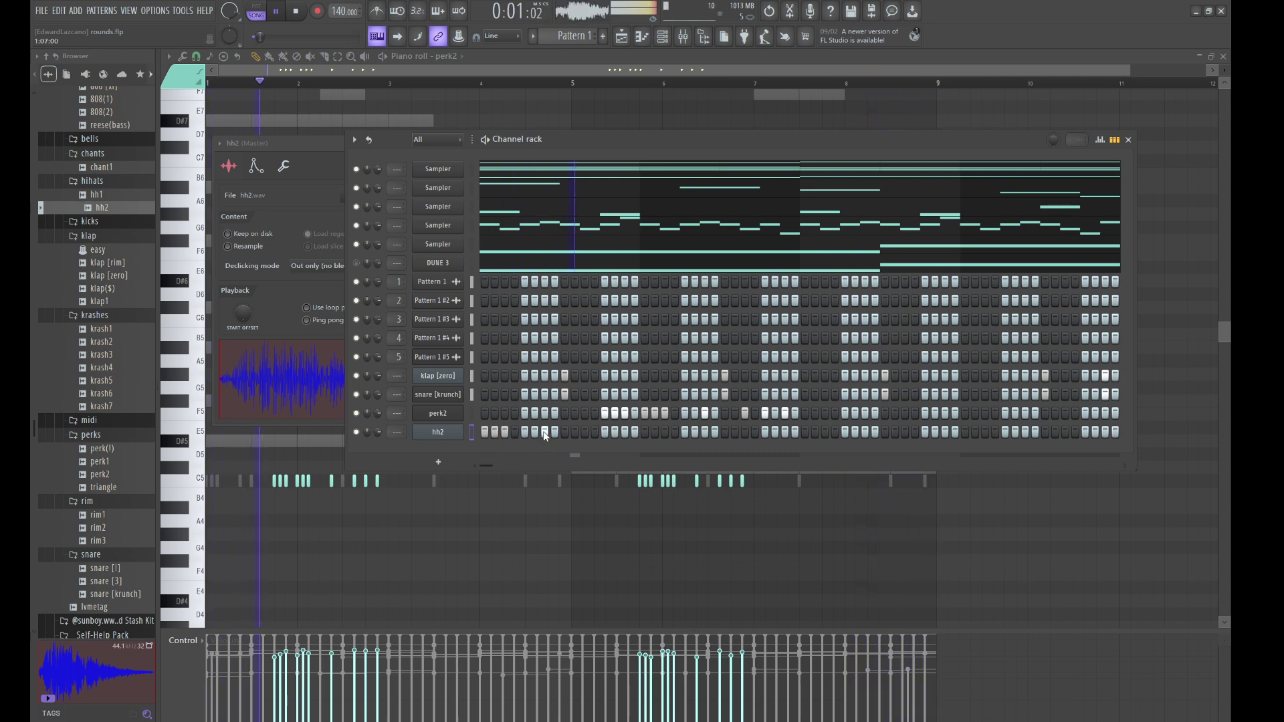
pyautogui.click(586, 432)
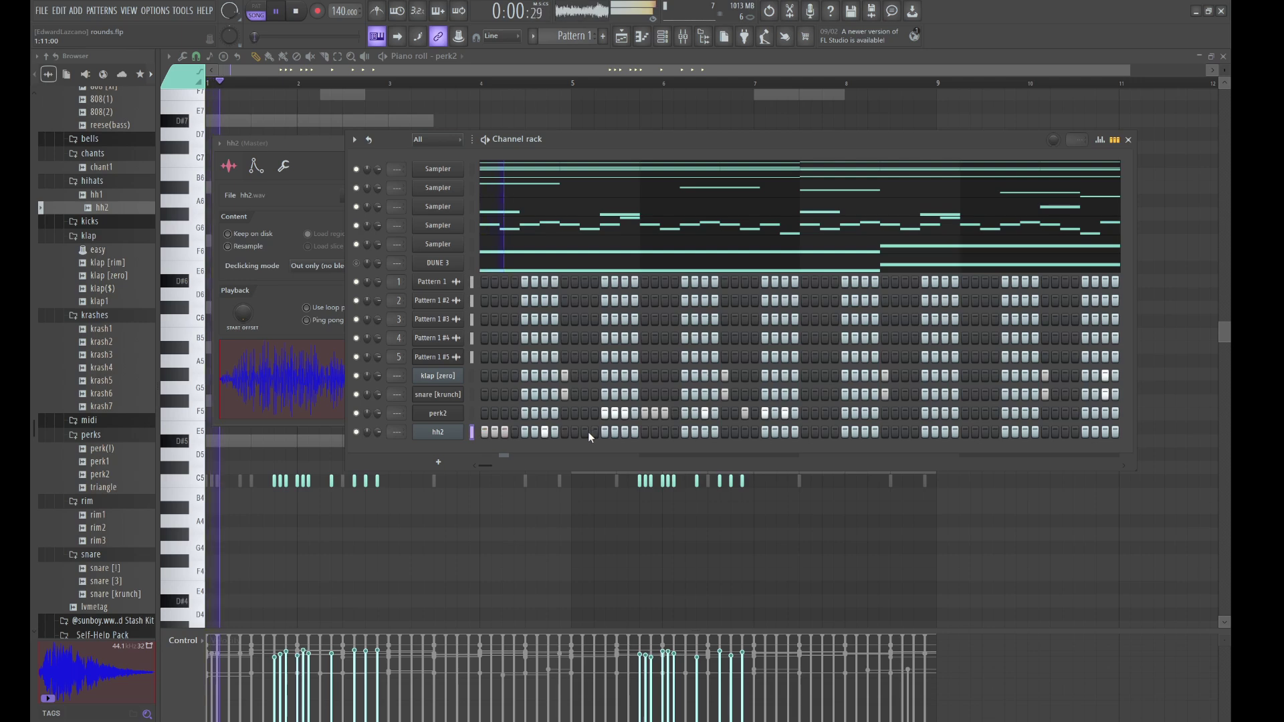
pyautogui.click(665, 432)
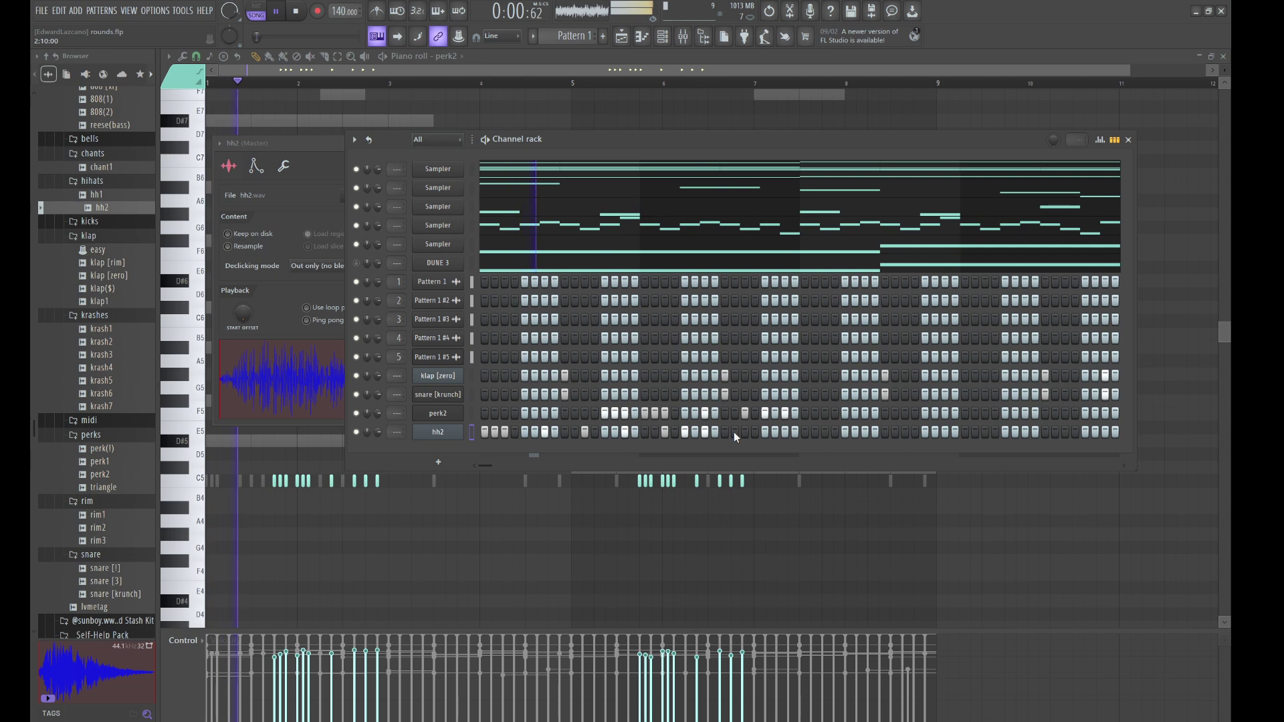
pyautogui.click(765, 432)
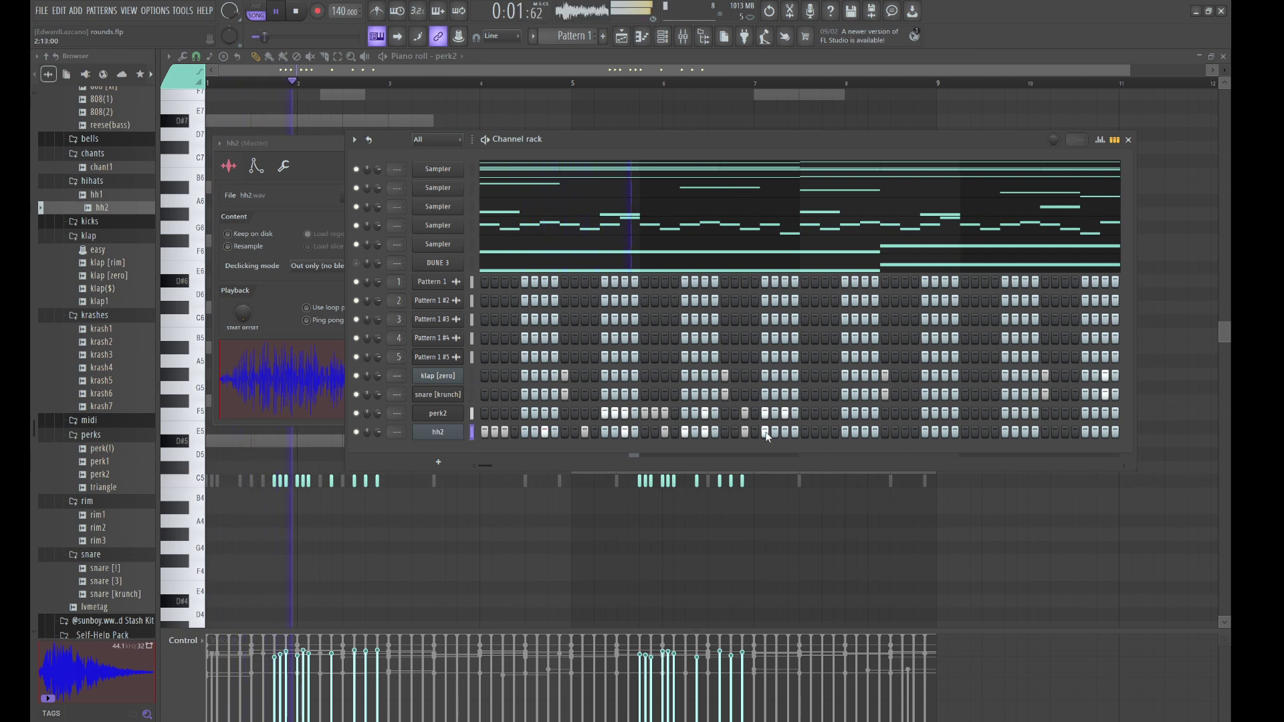
# Place hh2 hits on steps 1–3, 5–7, 11, 13 and 15 of bar 3
pyautogui.click(824, 433)
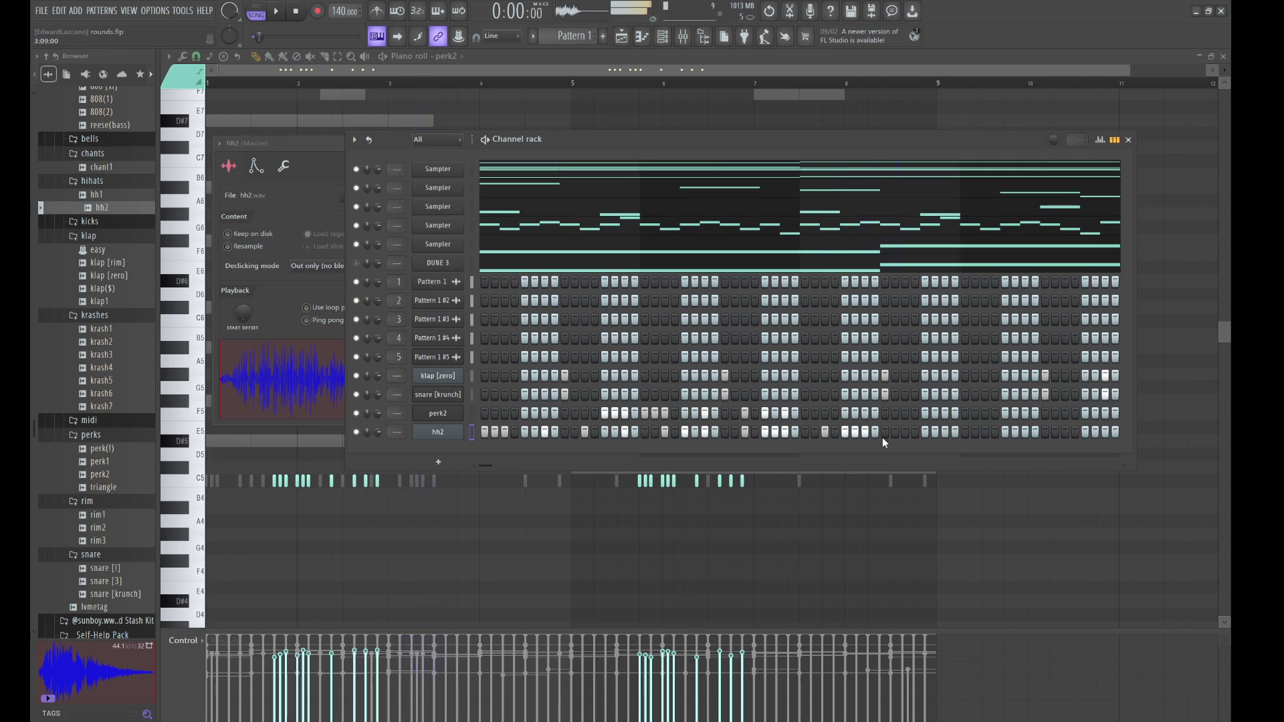
pyautogui.press('space')
pyautogui.click(805, 432)
pyautogui.click(815, 432)
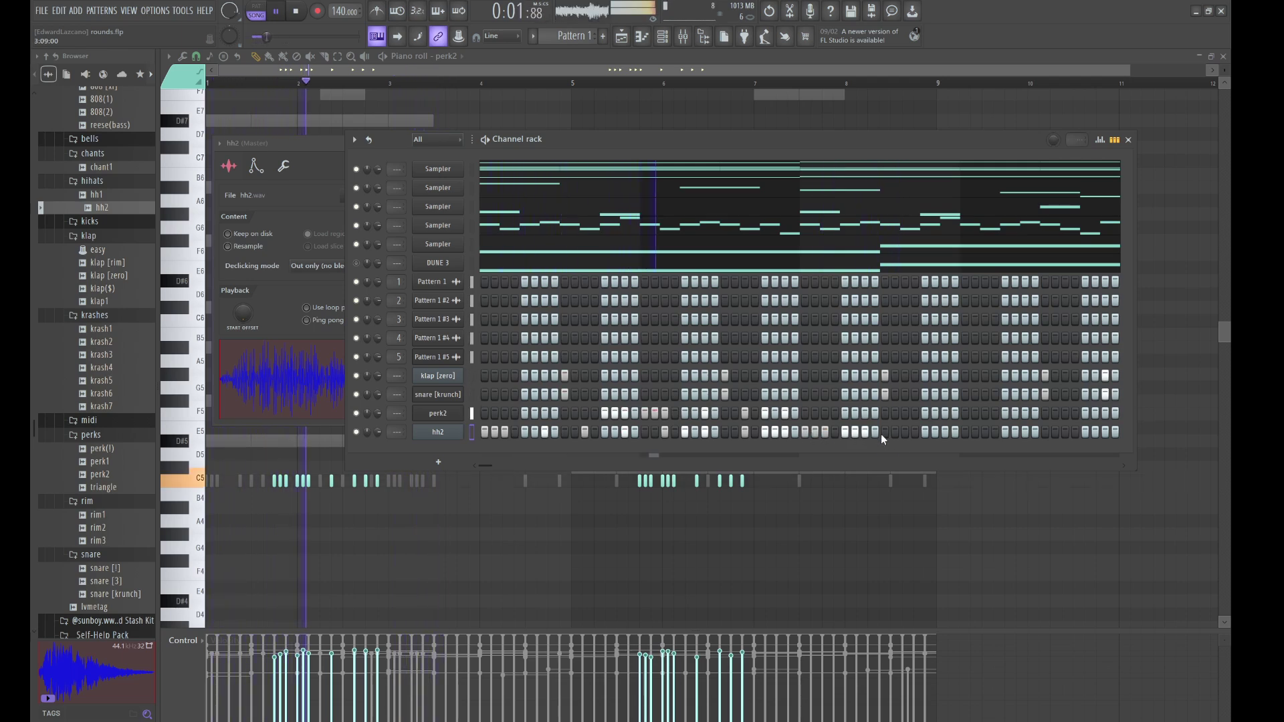
pyautogui.click(904, 432)
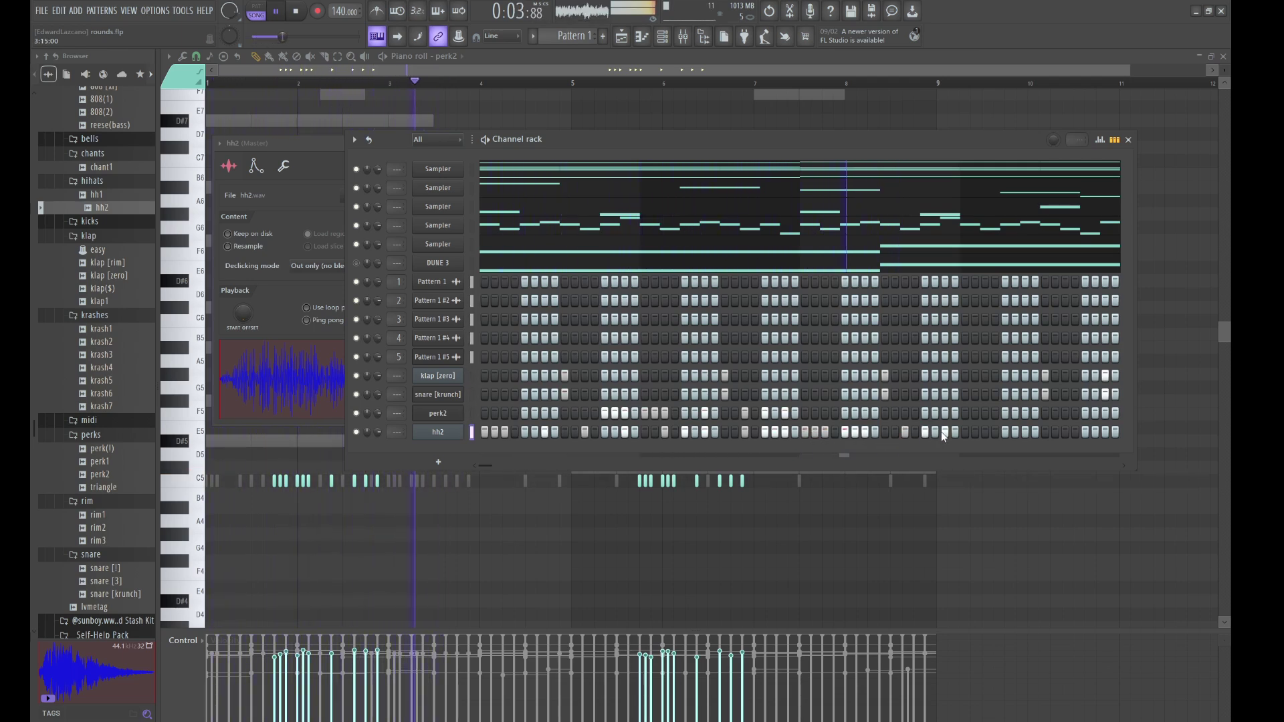
# In the hh2 piano roll, add C5 notes on steps 3, 7, 9, 11 and 13–15 of bar 4
pyautogui.click(455, 438)
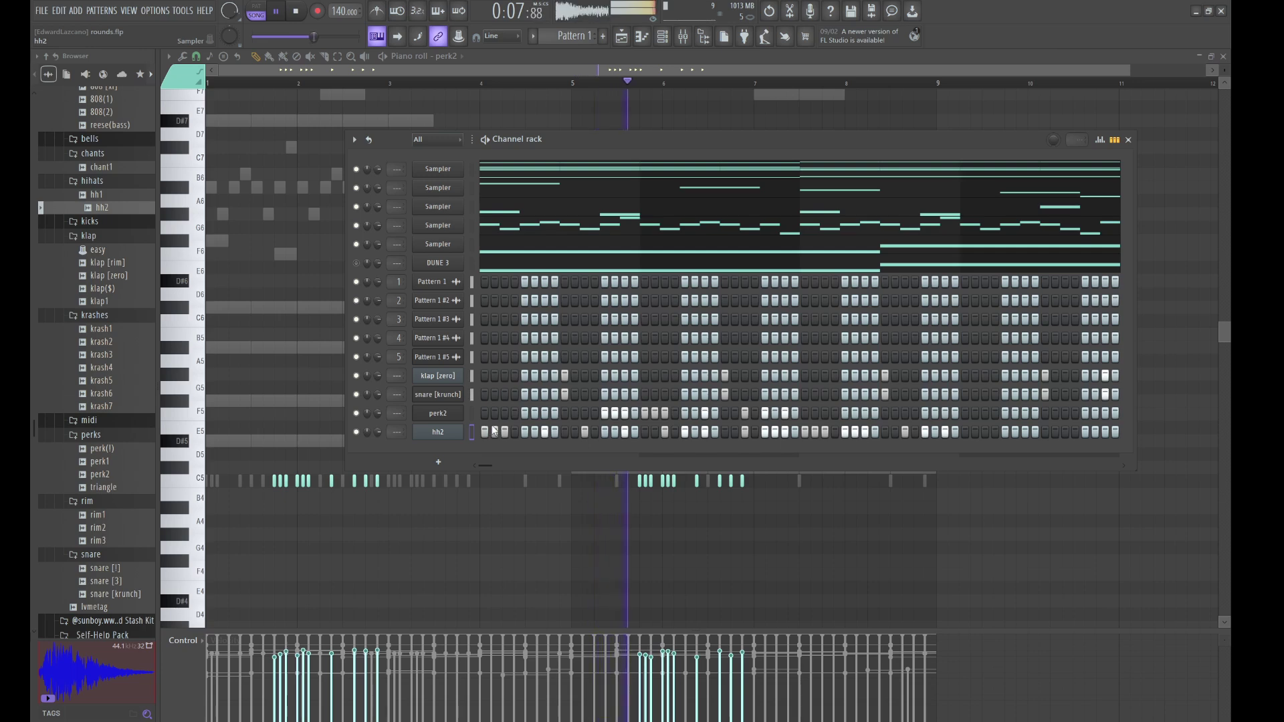
pyautogui.press('space')
pyautogui.press('F7')
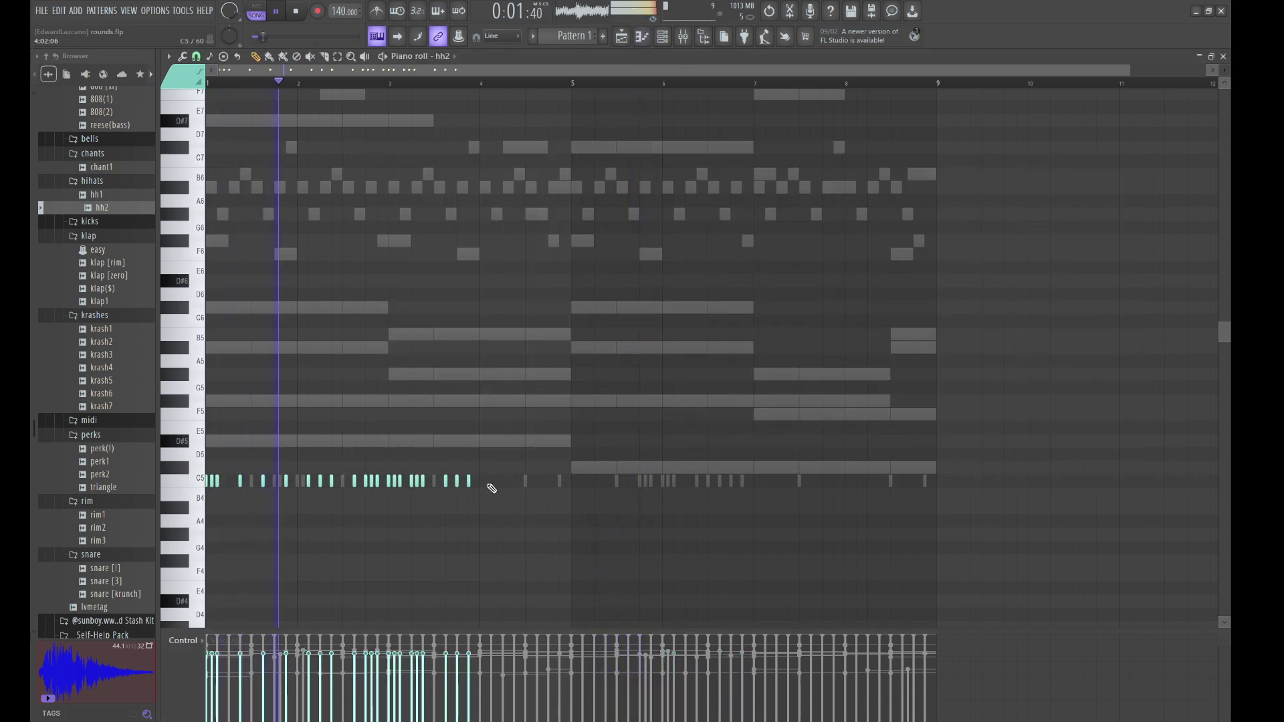
pyautogui.click(513, 482)
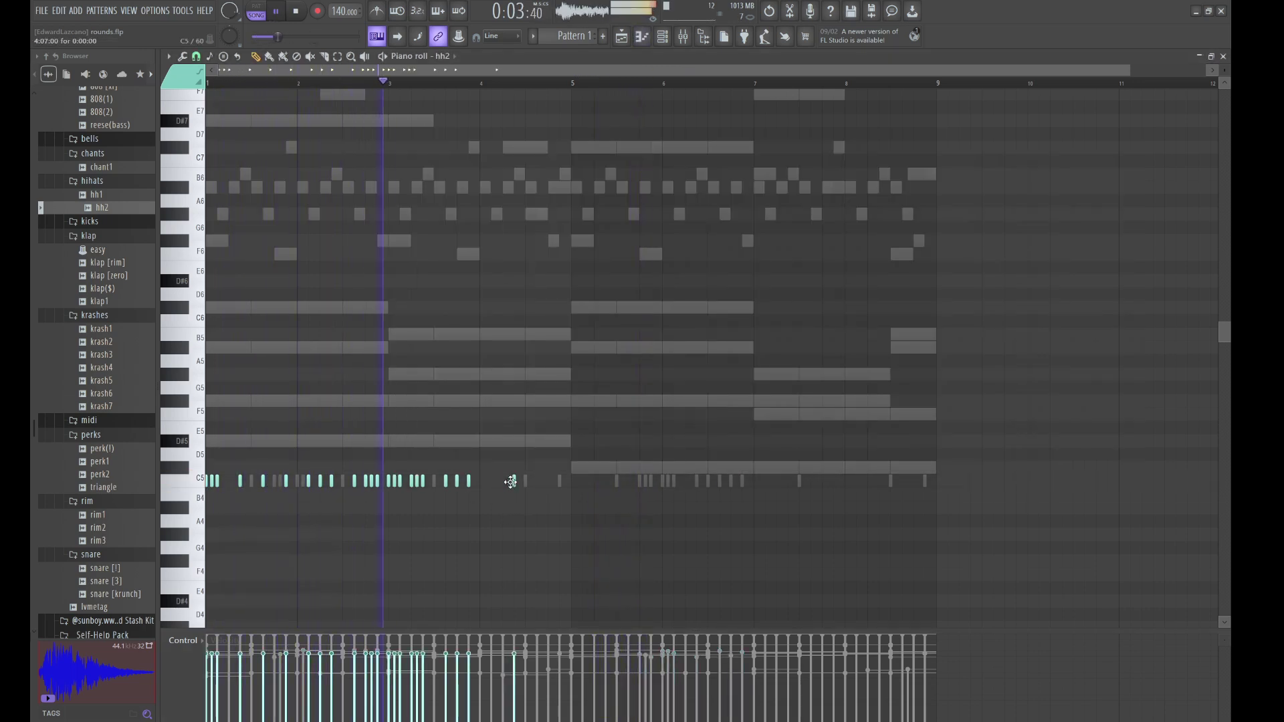
pyautogui.click(525, 482)
pyautogui.click(537, 481)
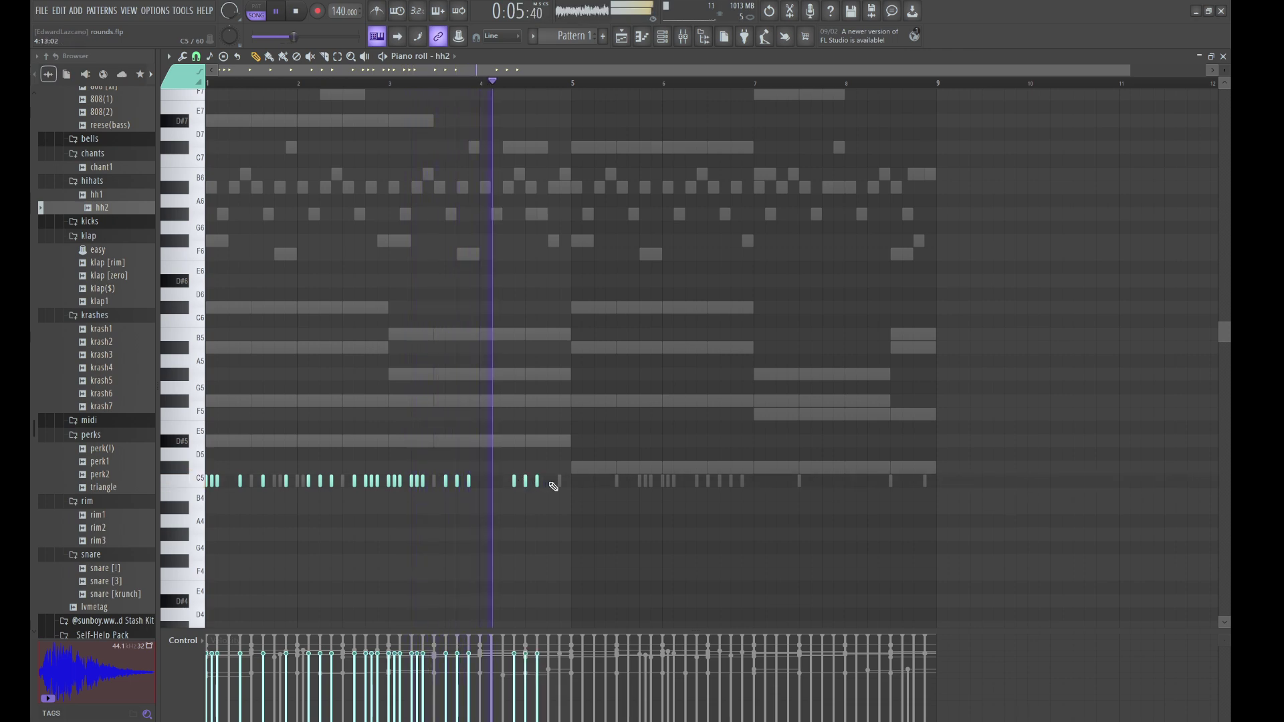
pyautogui.click(548, 481)
pyautogui.click(559, 482)
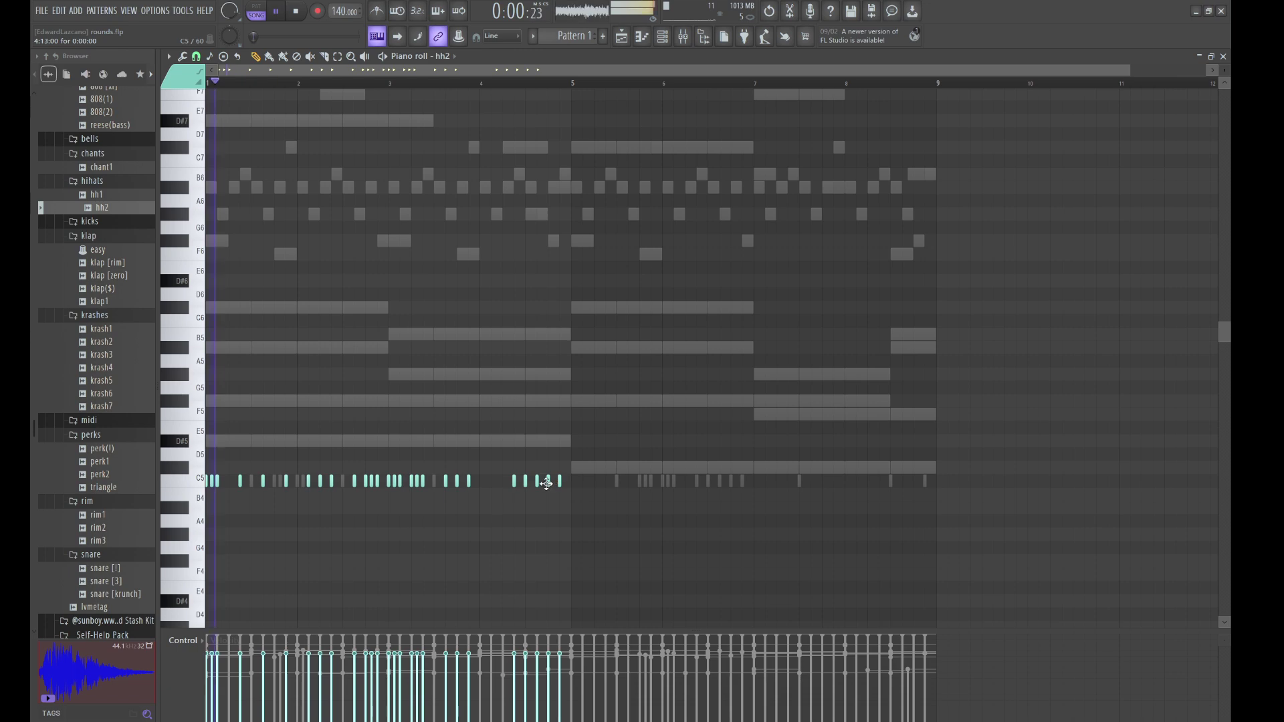
pyautogui.click(554, 482)
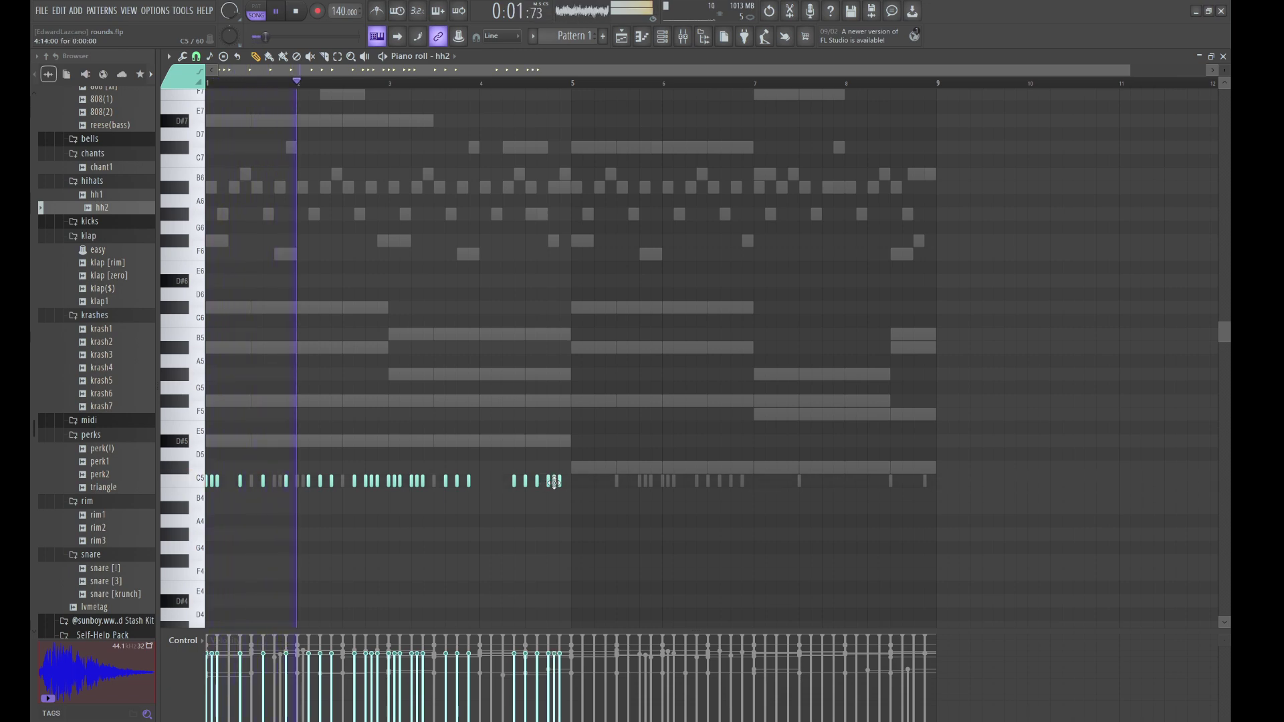
pyautogui.click(493, 482)
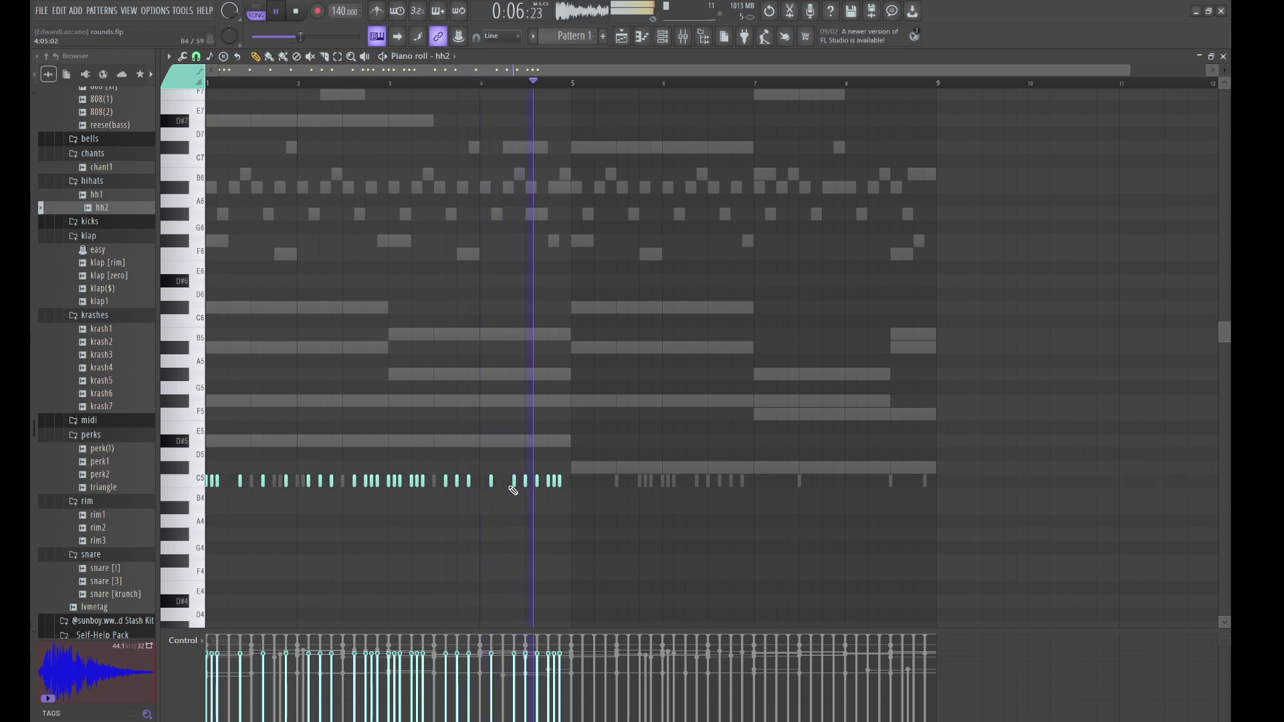
# Duplicate the four-bar hh2 pattern into bars 5 to 8 and slightly randomize the note velocities
pyautogui.hotkey('ctrl', 'v')
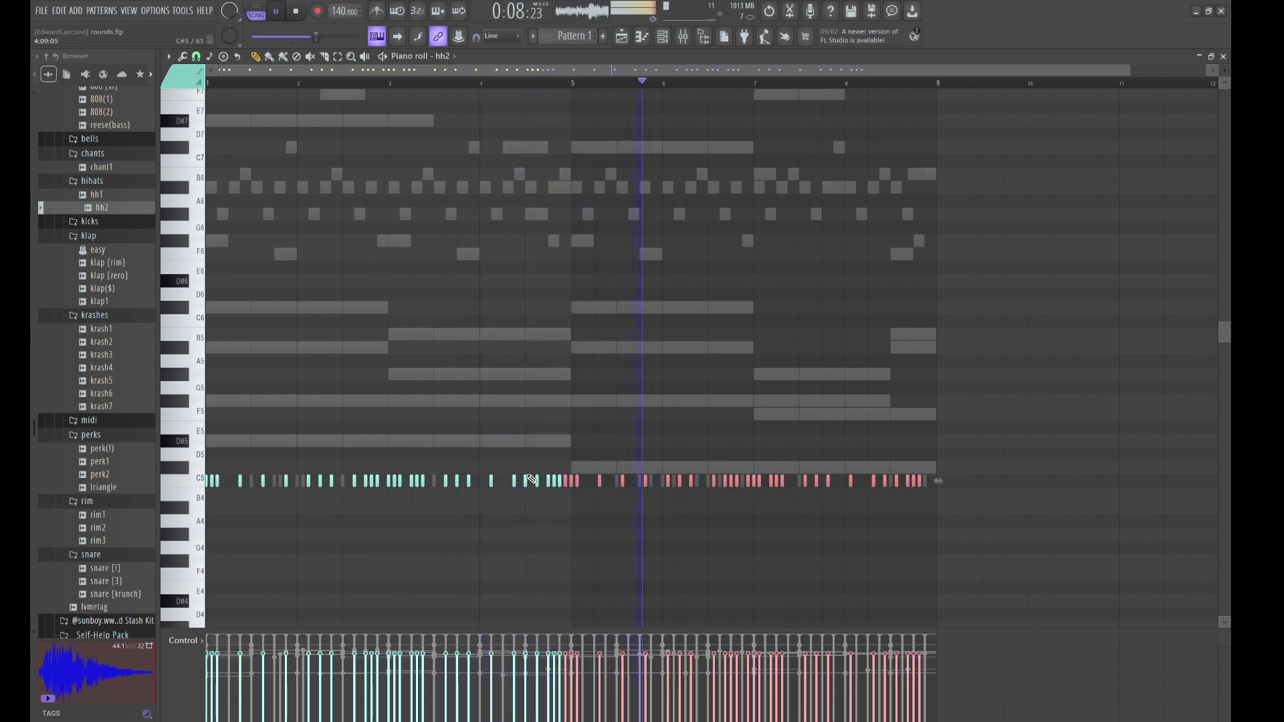
pyautogui.hotkey('shift', 'Right')
pyautogui.hotkey('ctrl', 'd')
pyautogui.hotkey('alt', 'r')
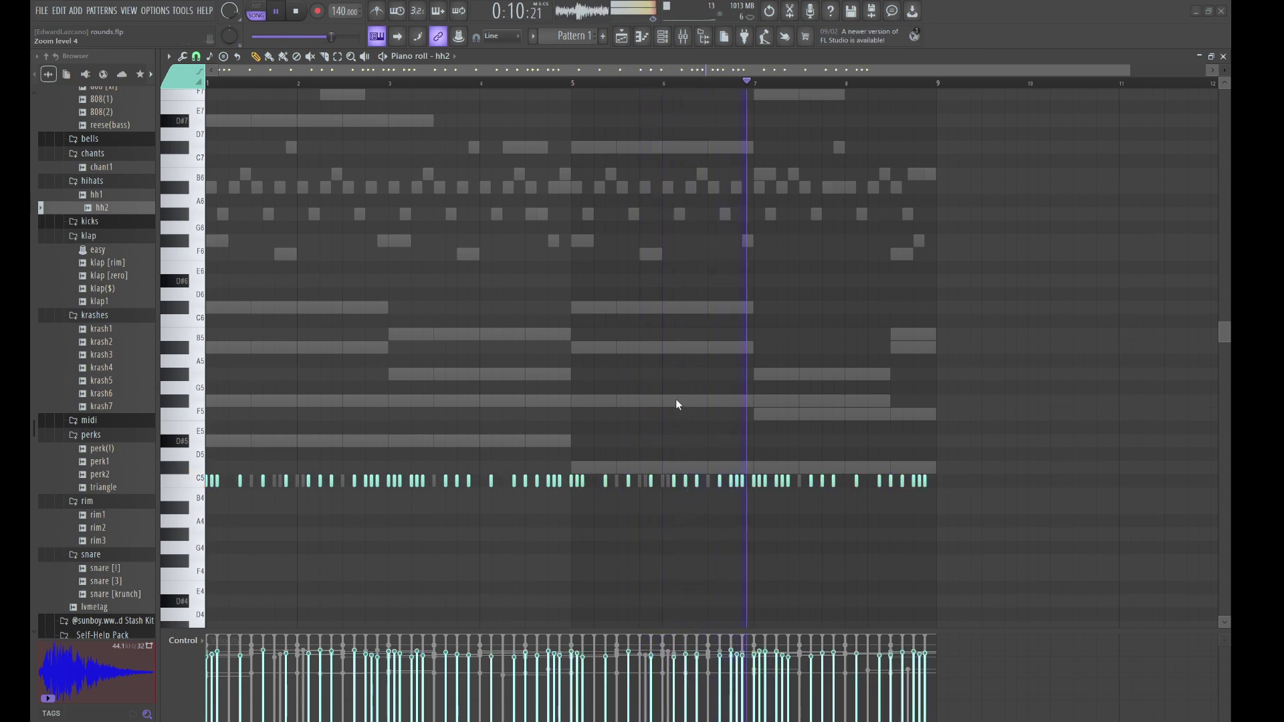
# Load krash6 as a new channel below hh2 and place a hit on step 1 of bar 1
pyautogui.click(665, 39)
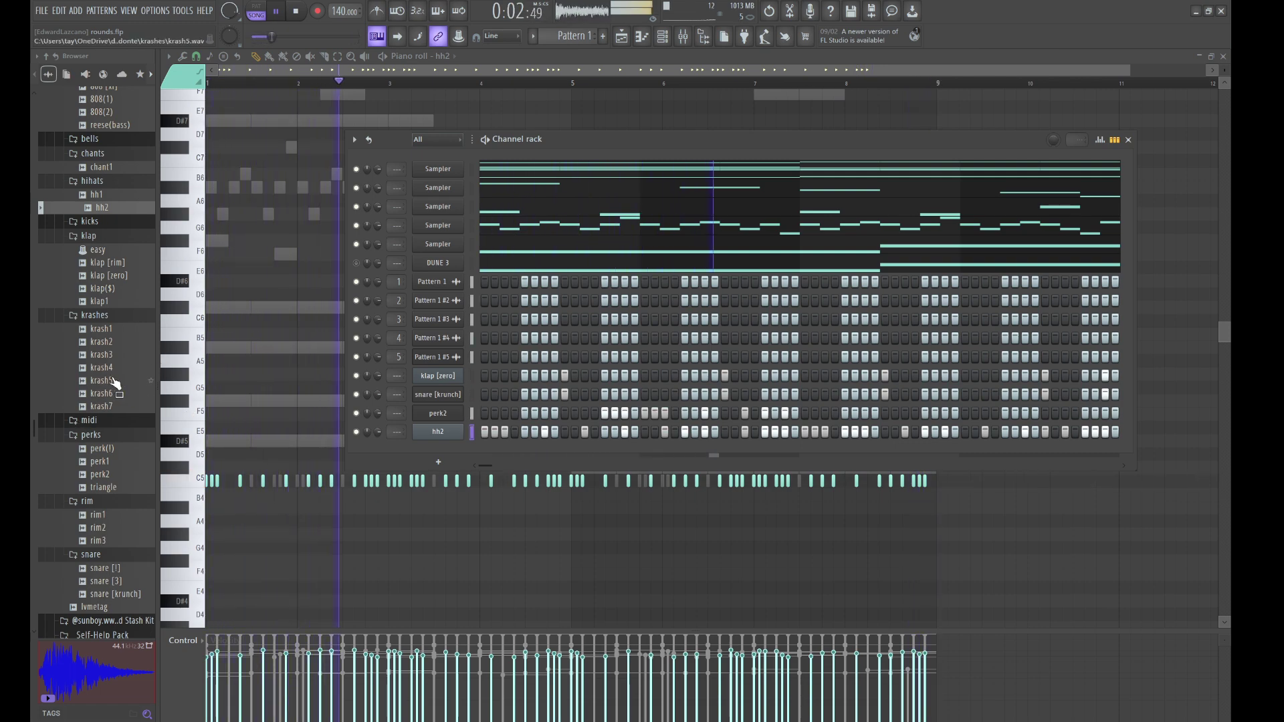
pyautogui.moveTo(107, 394); pyautogui.dragTo(414, 483)
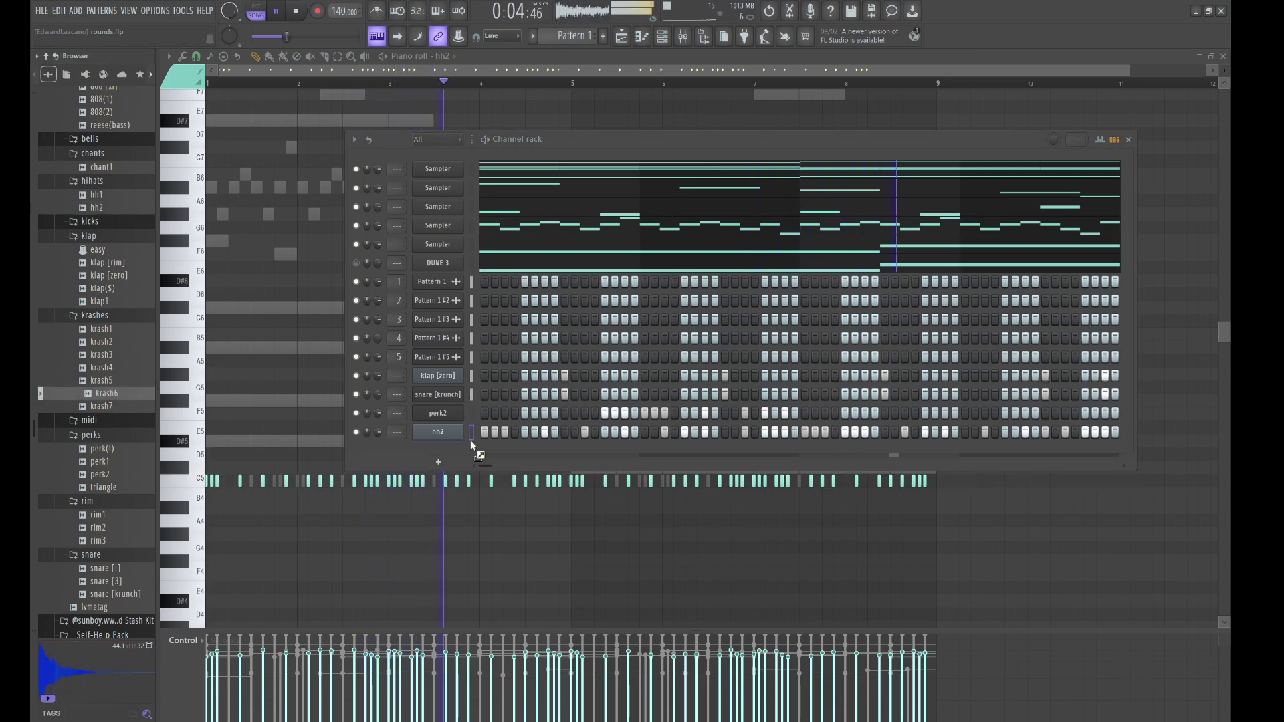
pyautogui.moveTo(470, 441); pyautogui.dragTo(464, 449)
pyautogui.click(485, 452)
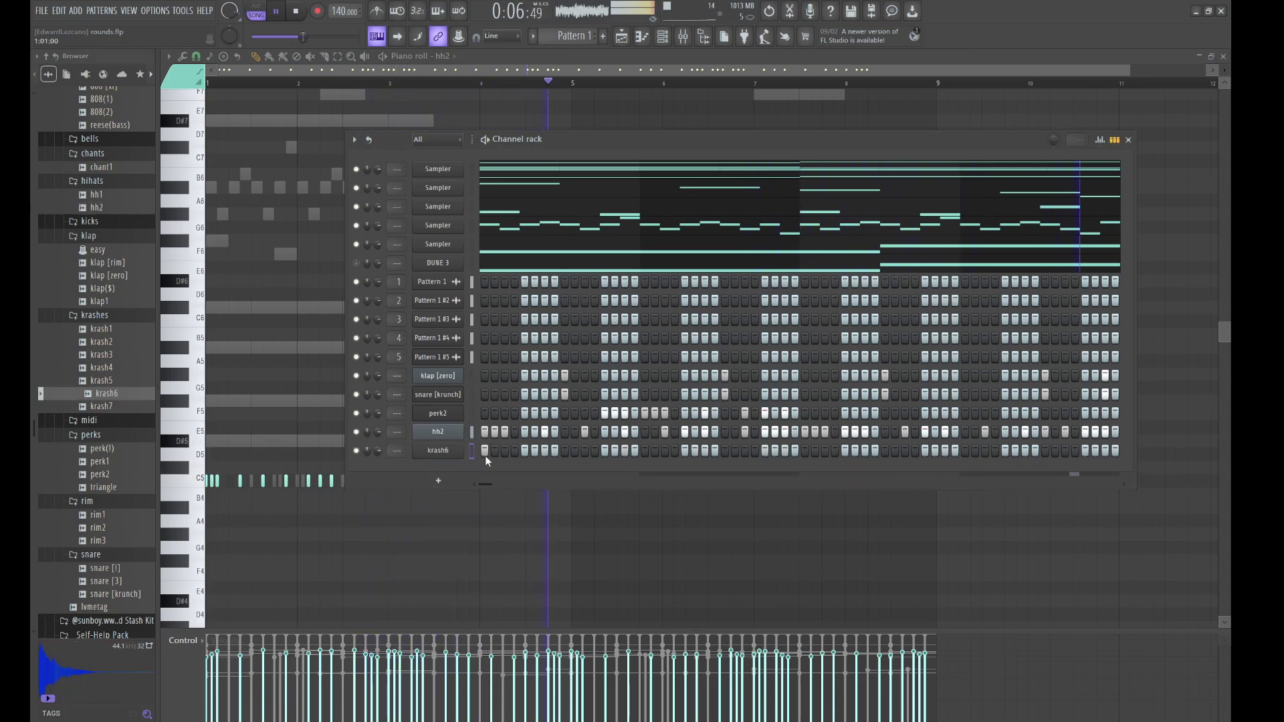
pyautogui.click(440, 451)
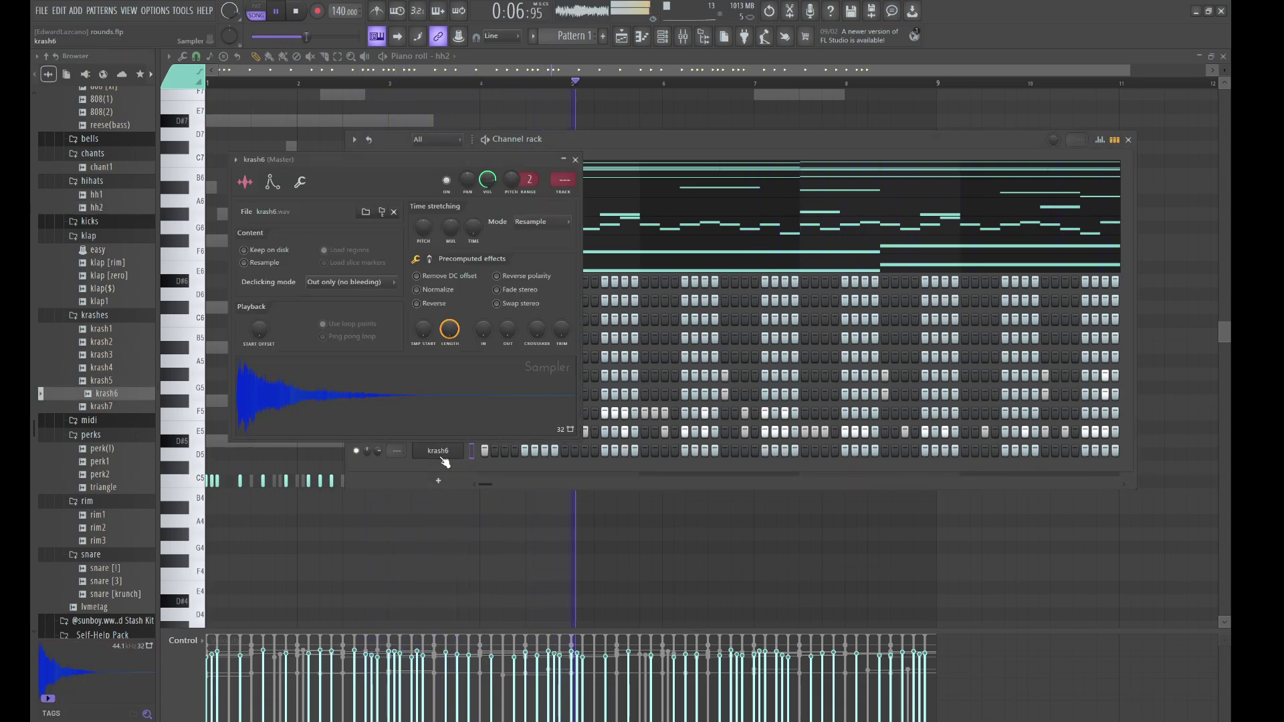
pyautogui.click(667, 150)
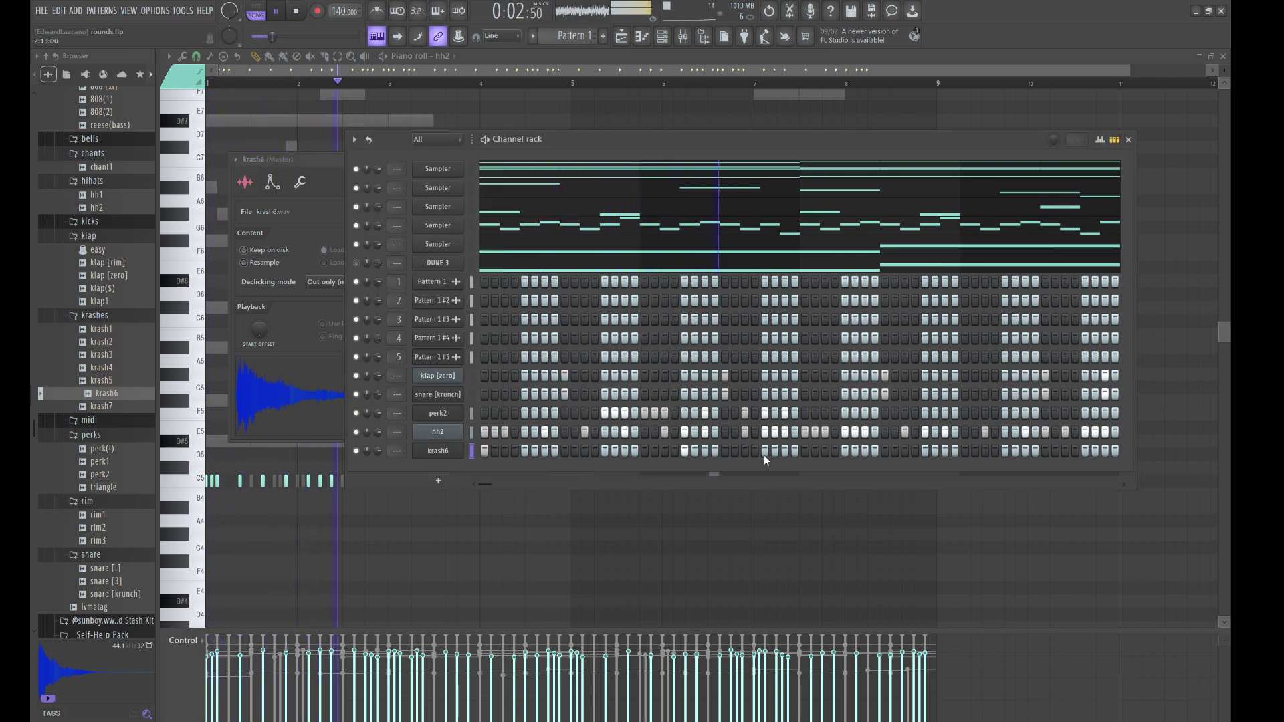
# Add krash6 hits on step 5 of bar 2, steps 3 and 13 of bar 3, and steps 1 and 5 of bar 4
pyautogui.click(826, 452)
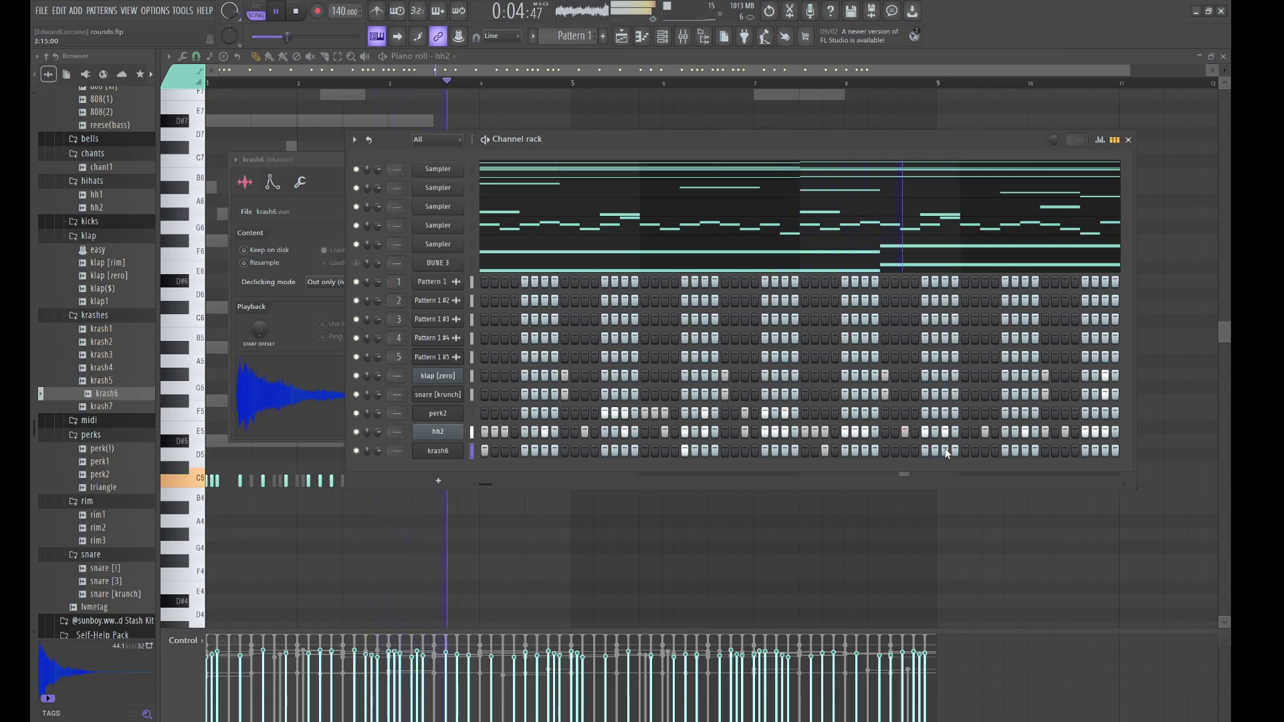
pyautogui.click(924, 451)
pyautogui.click(963, 450)
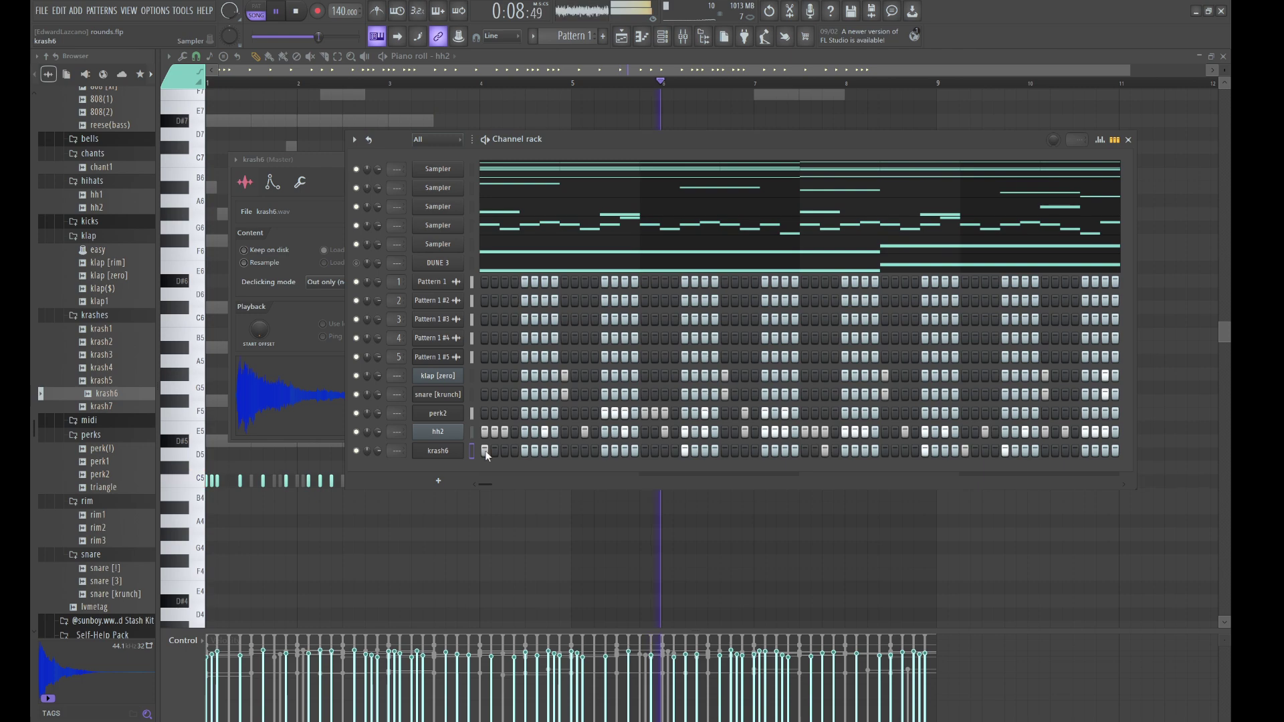
# Duplicate the four-bar krash6 pattern into bars 5 to 8 in the piano roll
pyautogui.press('F7')
pyautogui.moveTo(640, 567); pyautogui.dragTo(200, 469)
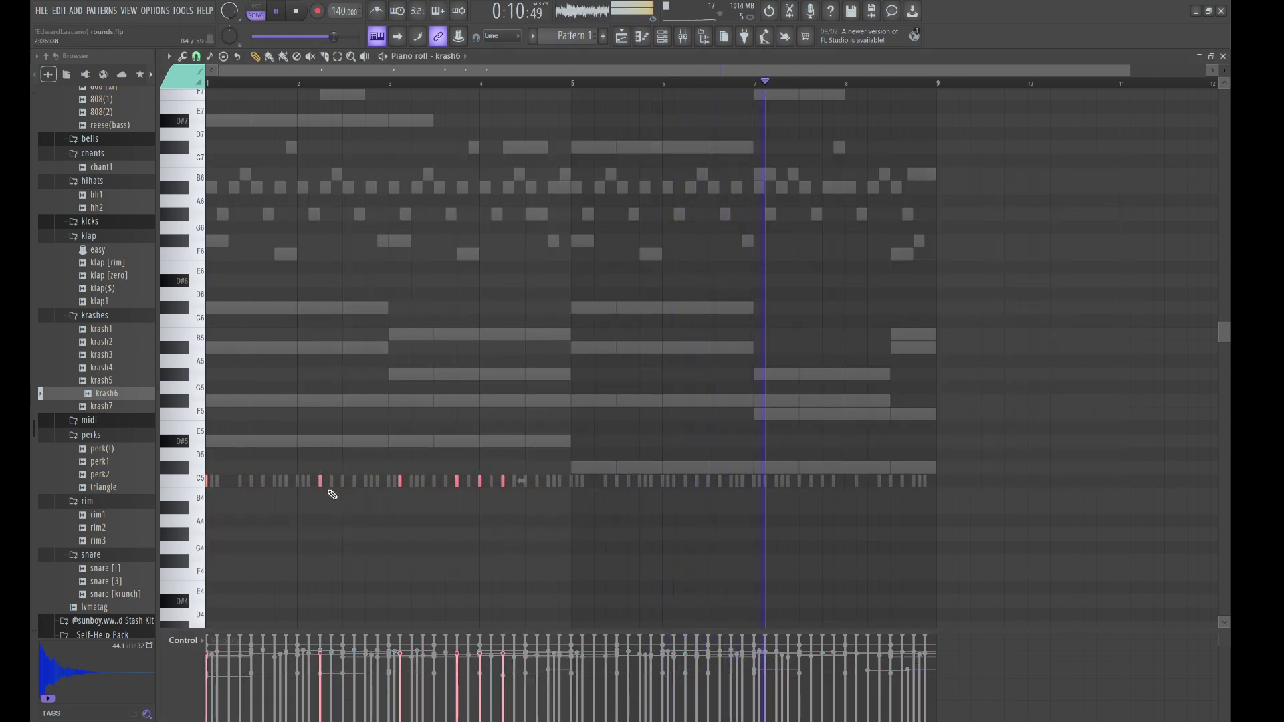
pyautogui.keyDown('shift'); pyautogui.moveTo(319, 481); pyautogui.dragTo(685, 490); pyautogui.keyUp('shift')
pyautogui.hotkey('ctrl', 'd')
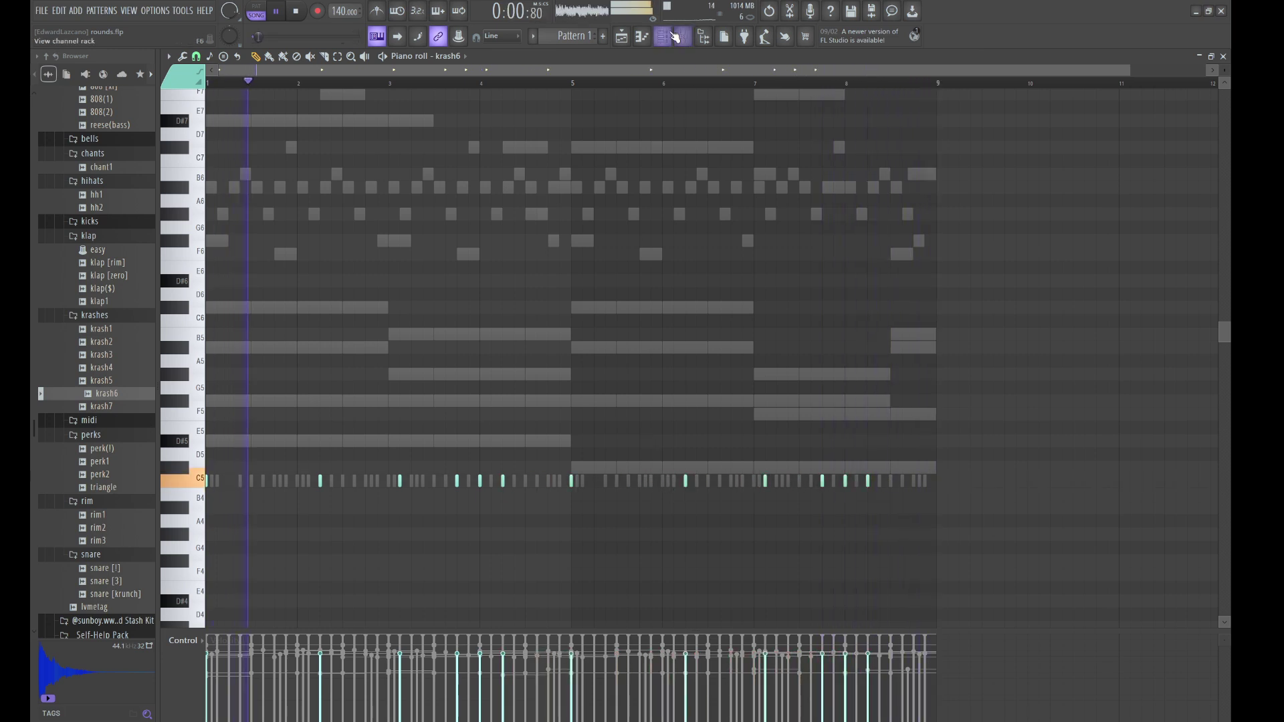
# Load 808 [xi] as a new channel above klap [zero] and open its sampler settings
pyautogui.click(675, 37)
pyautogui.scroll(3, 94, 378)
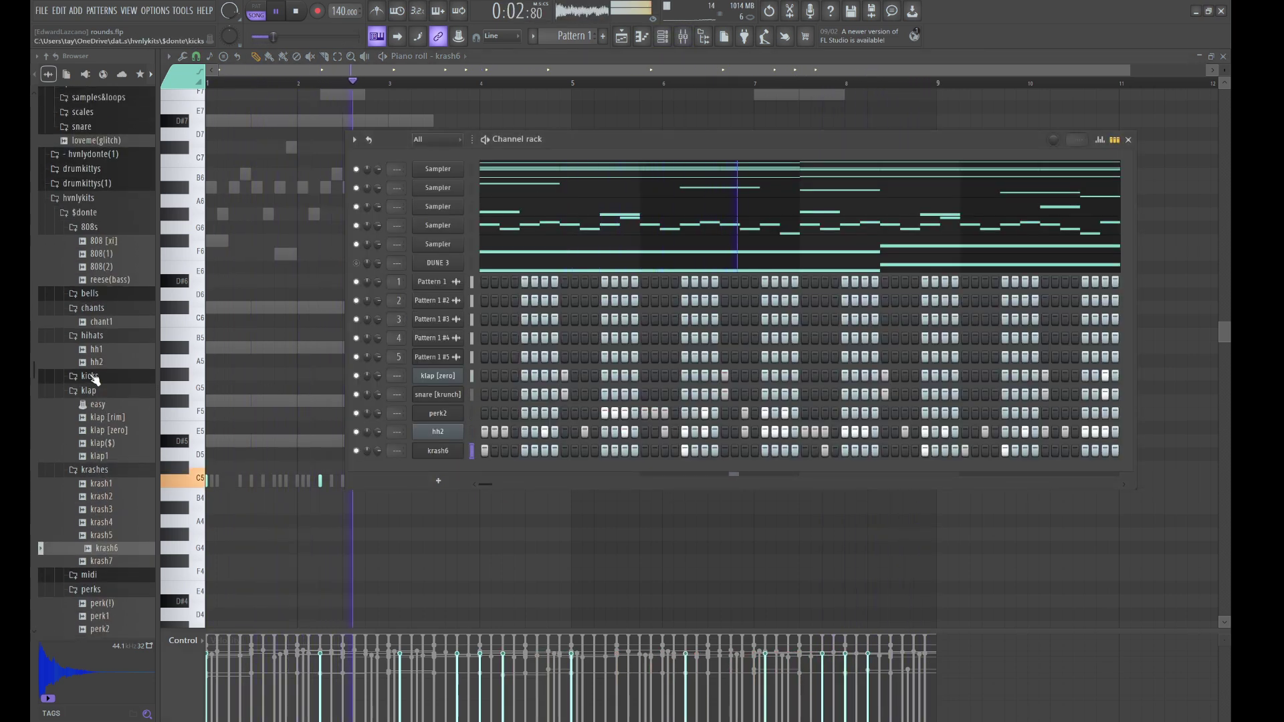
pyautogui.moveTo(91, 243); pyautogui.dragTo(473, 373)
pyautogui.click(440, 378)
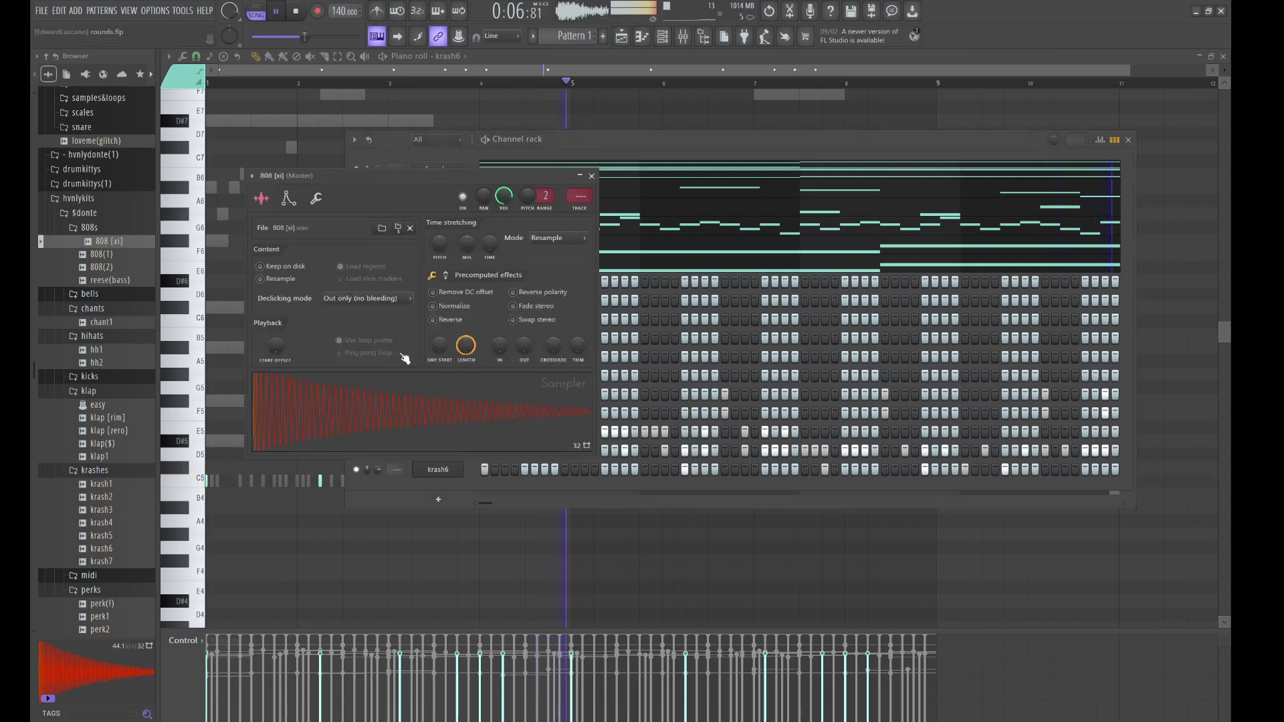
# Enable the 808 [xi] volume envelope with full hold and 0% release, and set its cut group to 4 by 4
pyautogui.click(289, 197)
pyautogui.moveTo(289, 317); pyautogui.dragTo(347, 327)
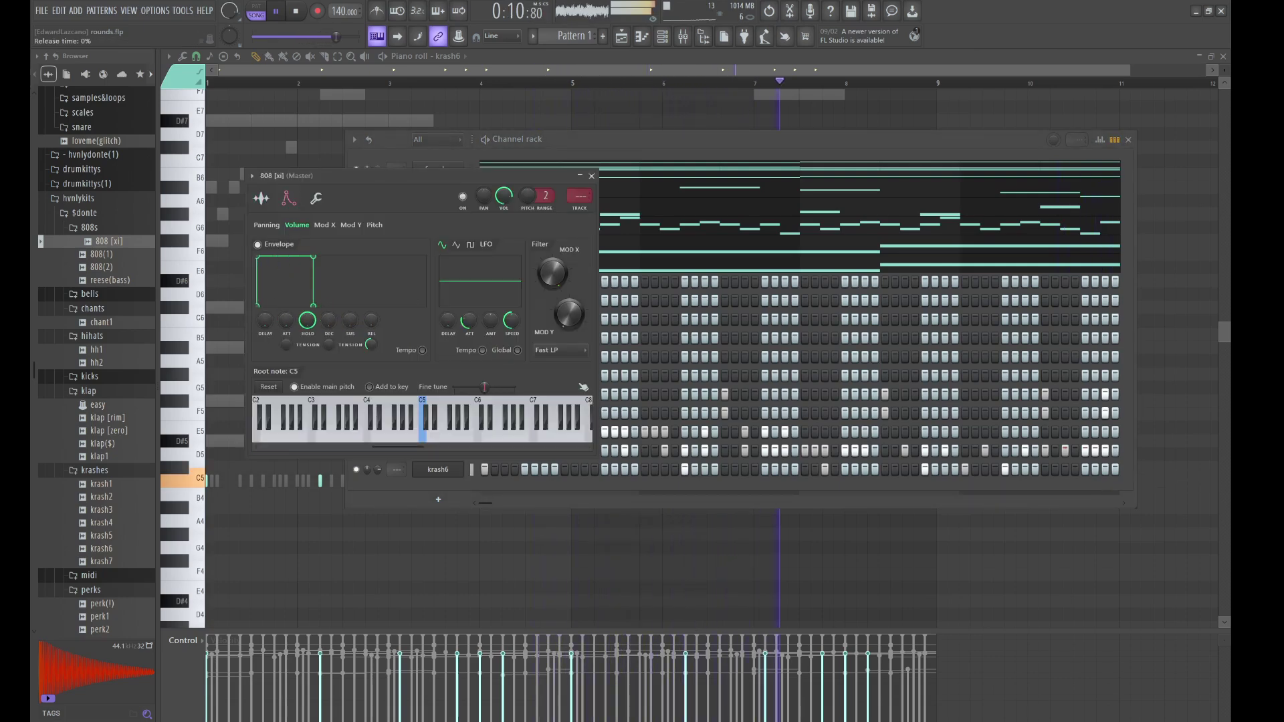
pyautogui.click(317, 199)
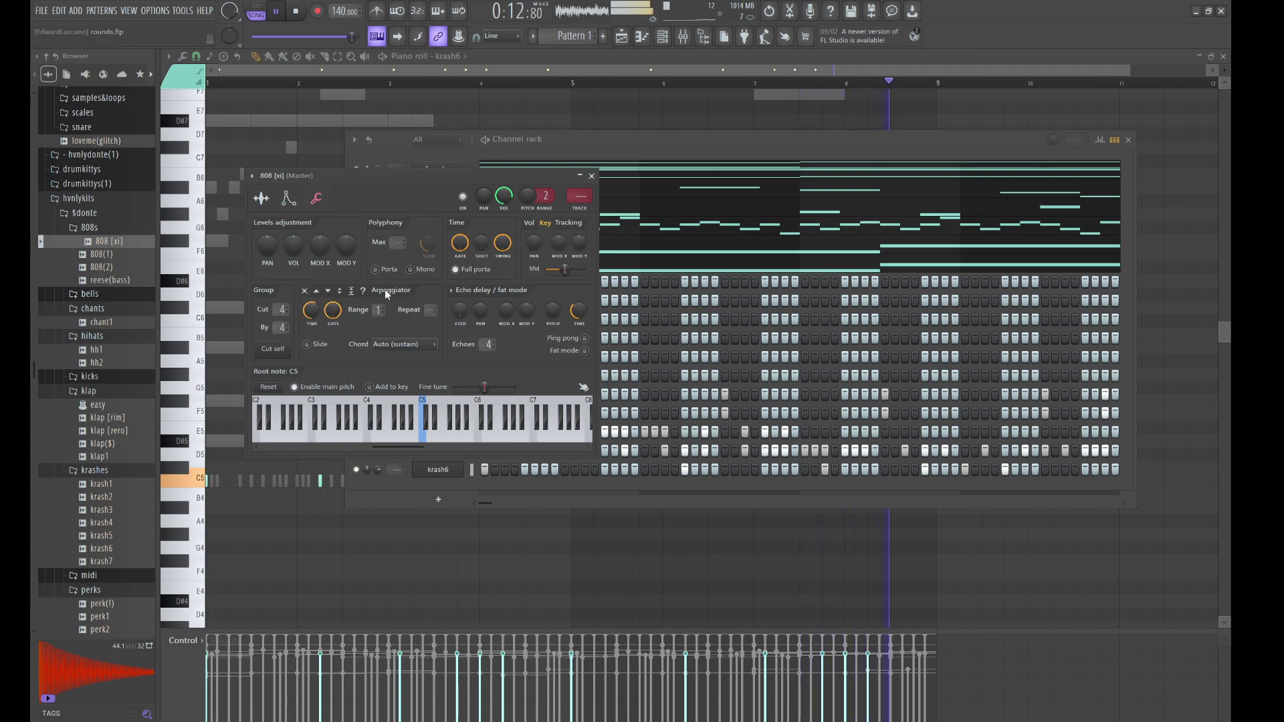
pyautogui.click(569, 144)
# Place 808 [xi] hits on steps 1, 5 and 15 of bar 1, steps 3, 5, 7, 11 and 15 of bar 2, and steps 3 and 7 of bar 3
pyautogui.click(485, 378)
pyautogui.press('space')
pyautogui.press('space')
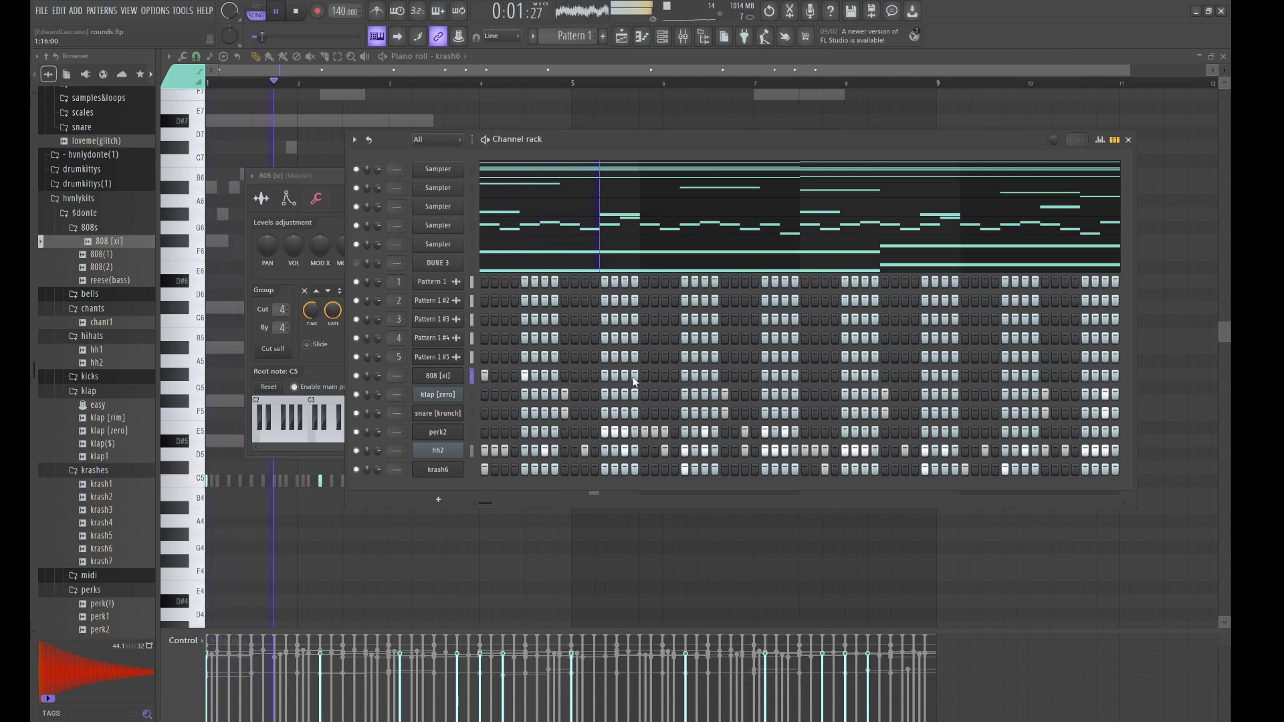
pyautogui.press('space')
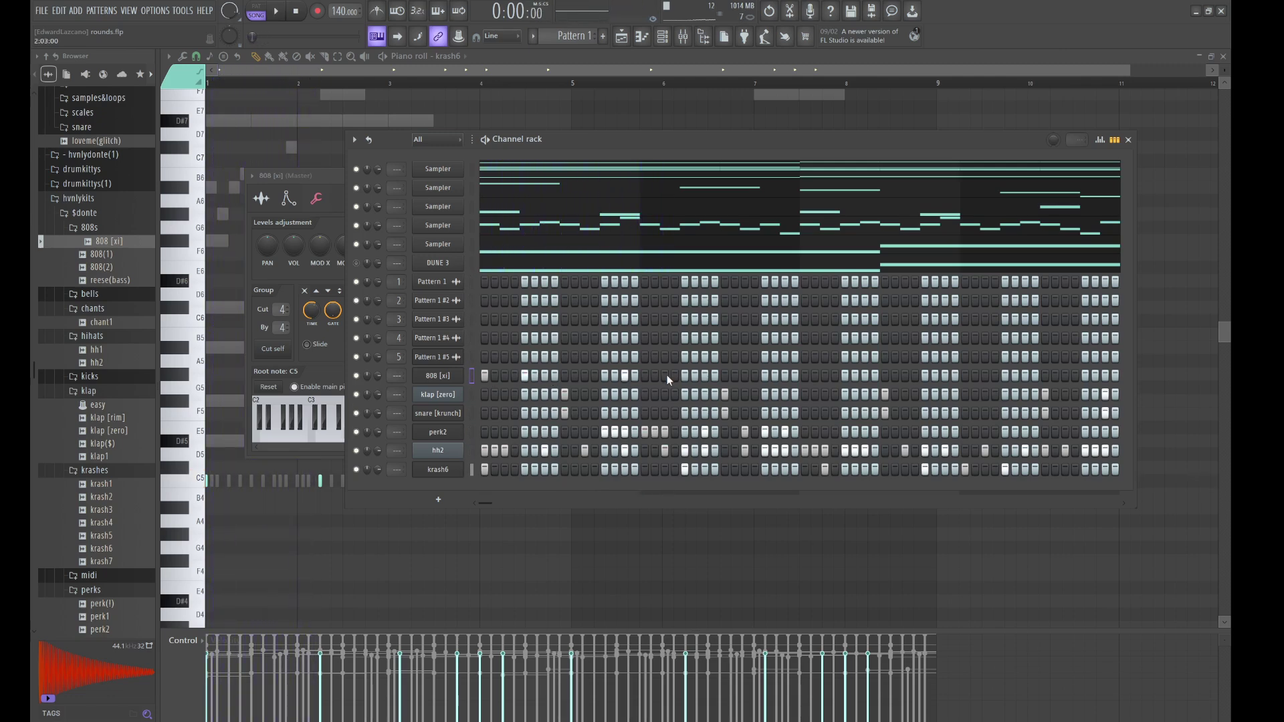
pyautogui.press('space')
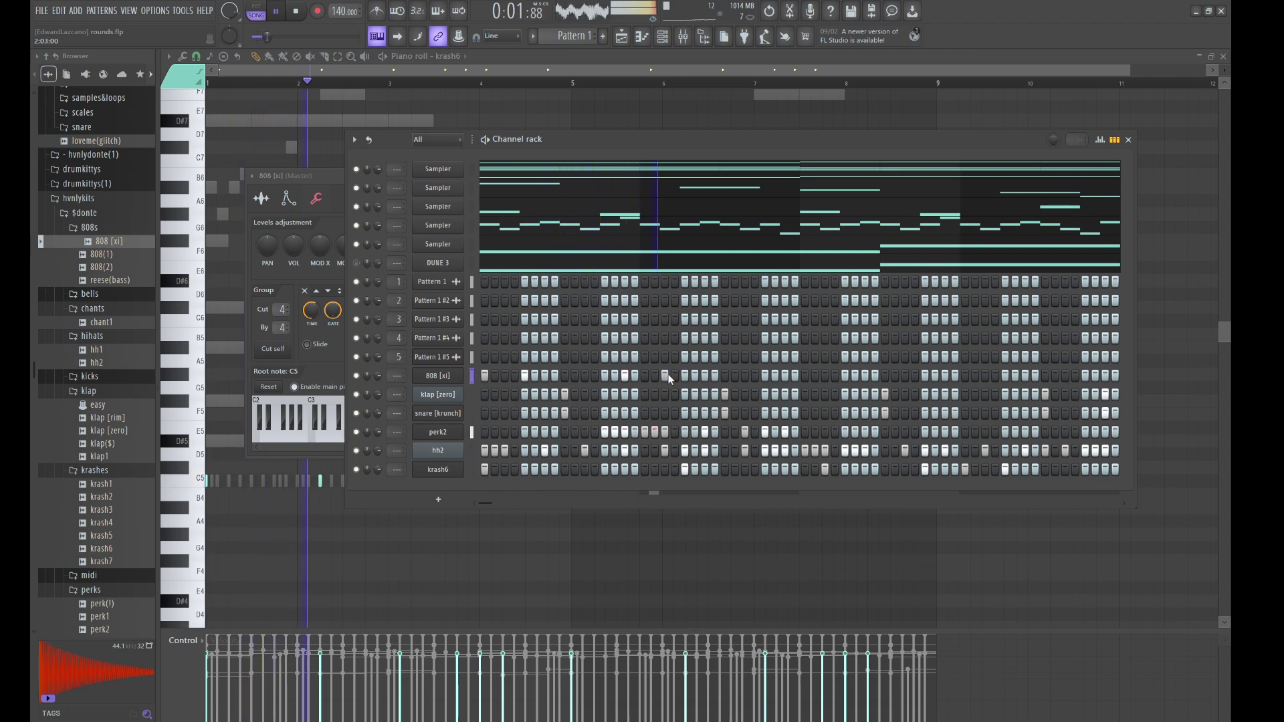
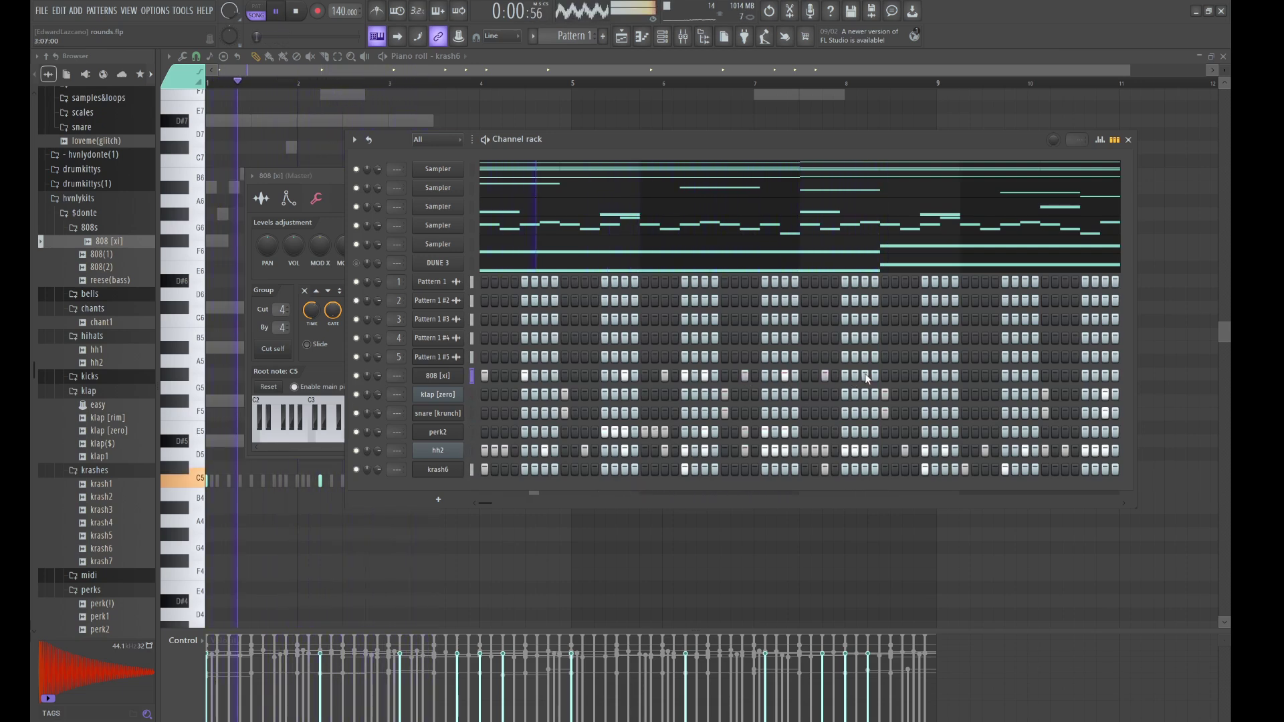
# Add 808 [xi] hits on steps 9, 11 and 15 of bar 3, and steps 1-3, 5-7, 9, 11, 13 and 15 of bar 4
pyautogui.click(904, 375)
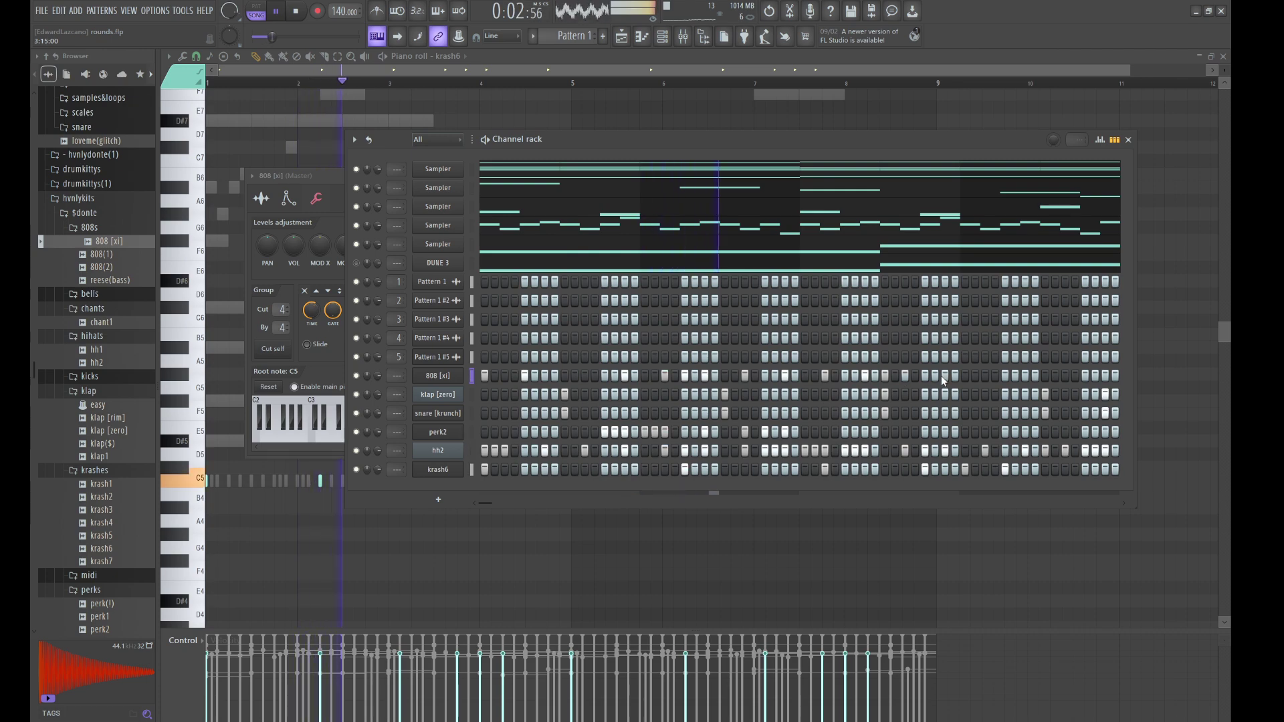
pyautogui.click(964, 375)
pyautogui.click(975, 375)
pyautogui.click(985, 376)
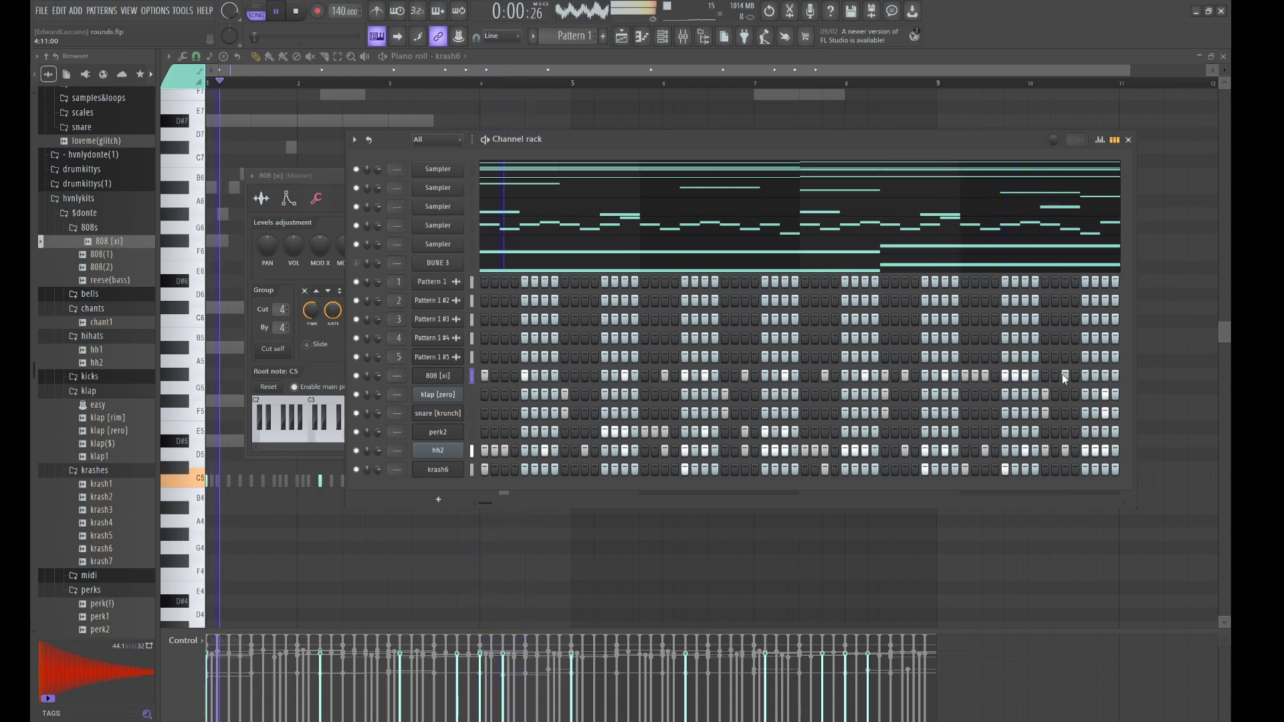
pyautogui.click(1085, 375)
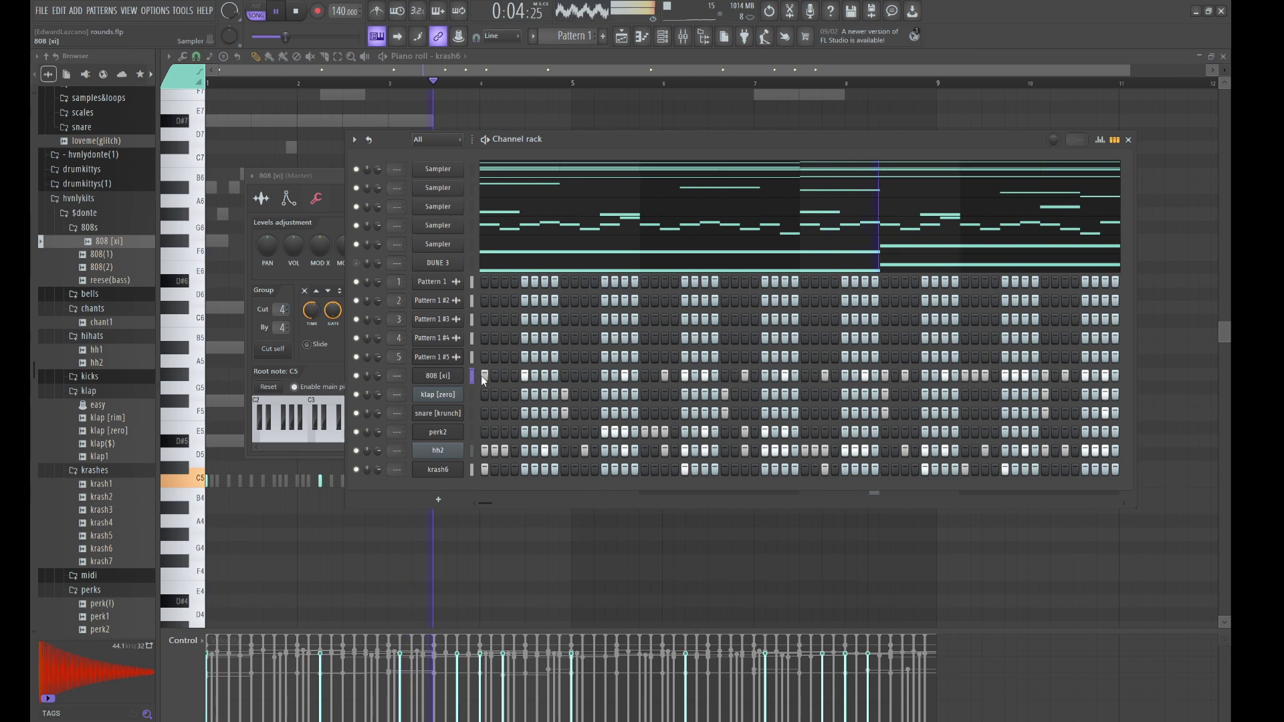
# Add C5 808 [xi] notes in the piano roll on steps 7, 11, 13 and 15 of bar 5, and steps 1, 5, 9, 13 and 15 of bar 6
pyautogui.press('F7')
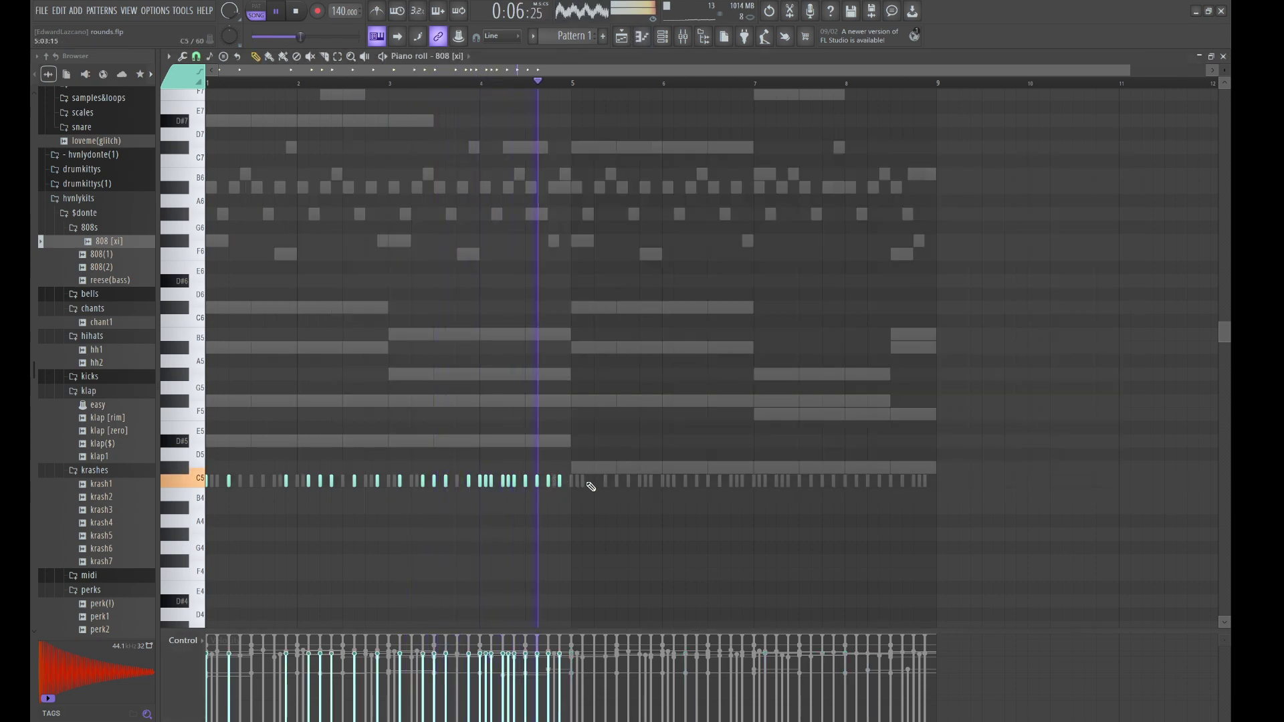
pyautogui.press('space')
pyautogui.press('space')
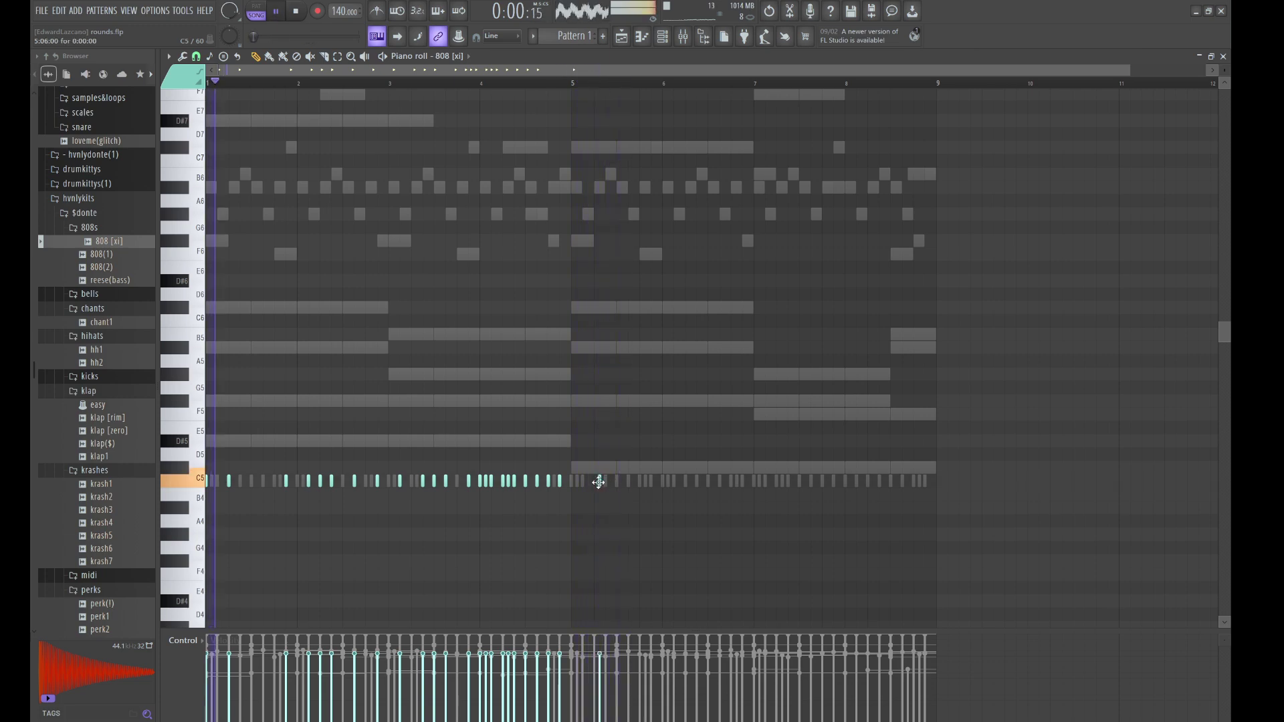
pyautogui.moveTo(602, 484); pyautogui.dragTo(603, 483)
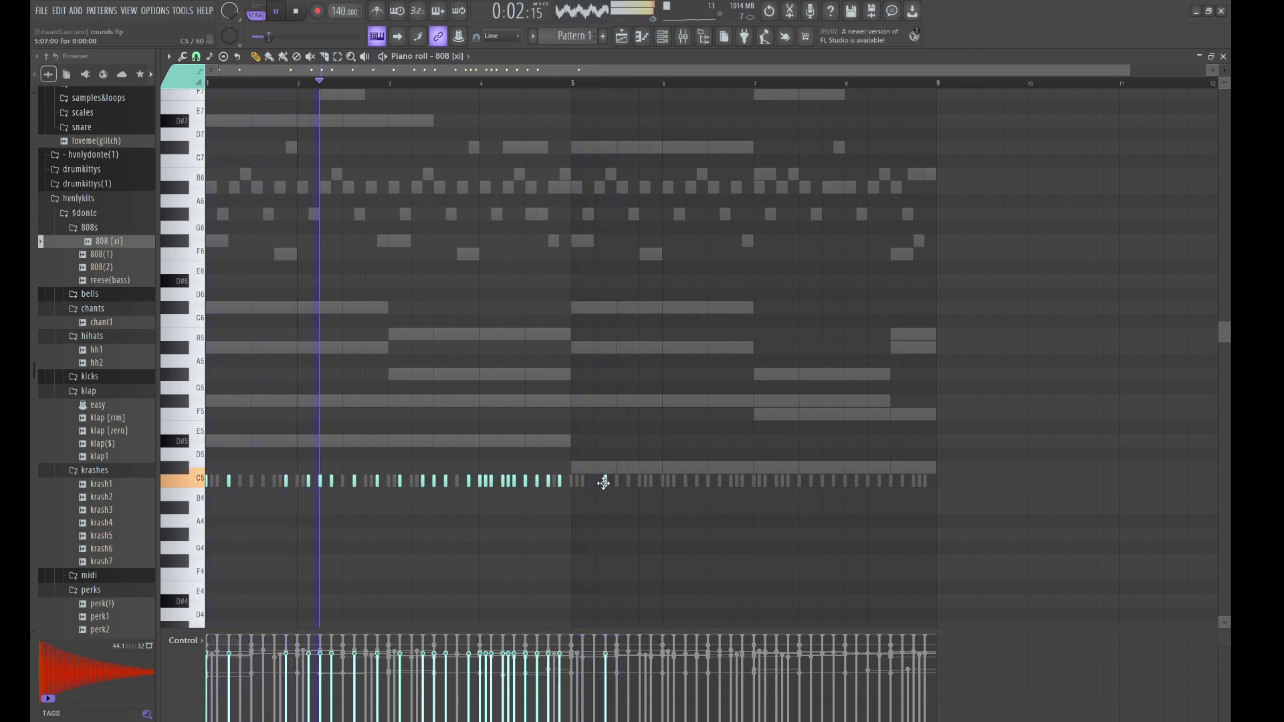
pyautogui.click(630, 484)
pyautogui.click(640, 483)
pyautogui.click(652, 483)
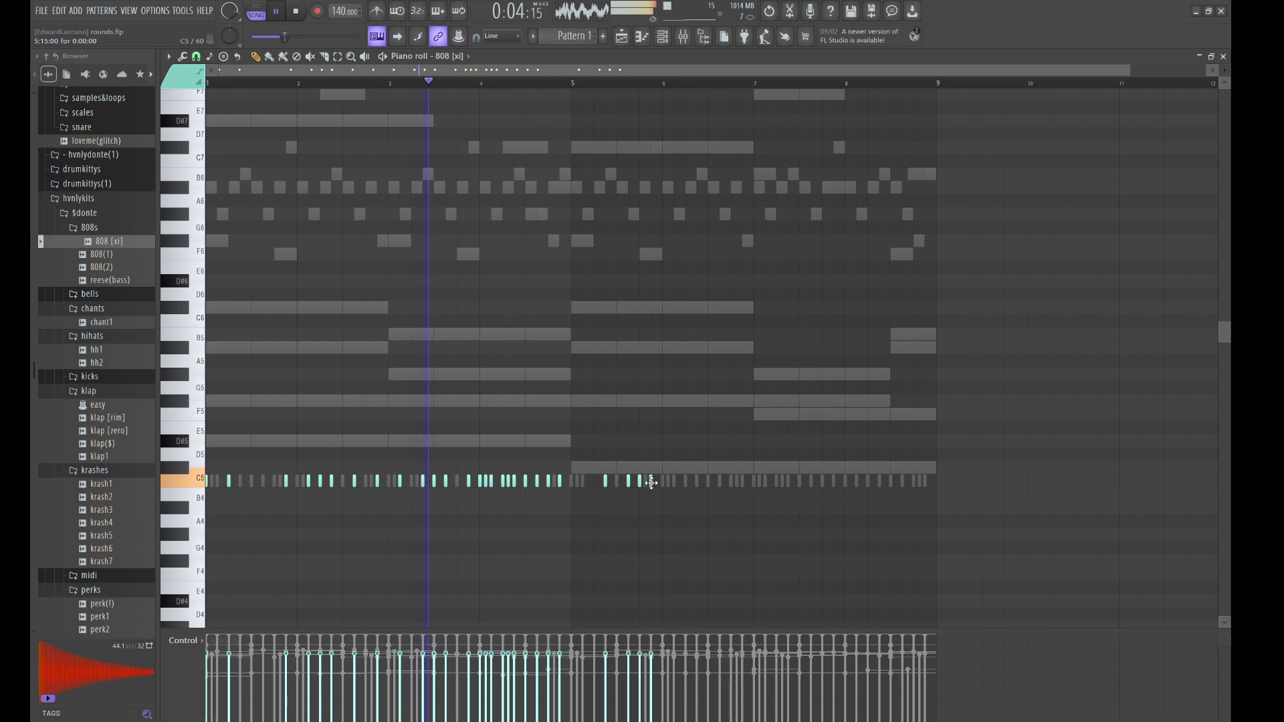
pyautogui.moveTo(666, 488); pyautogui.dragTo(758, 485)
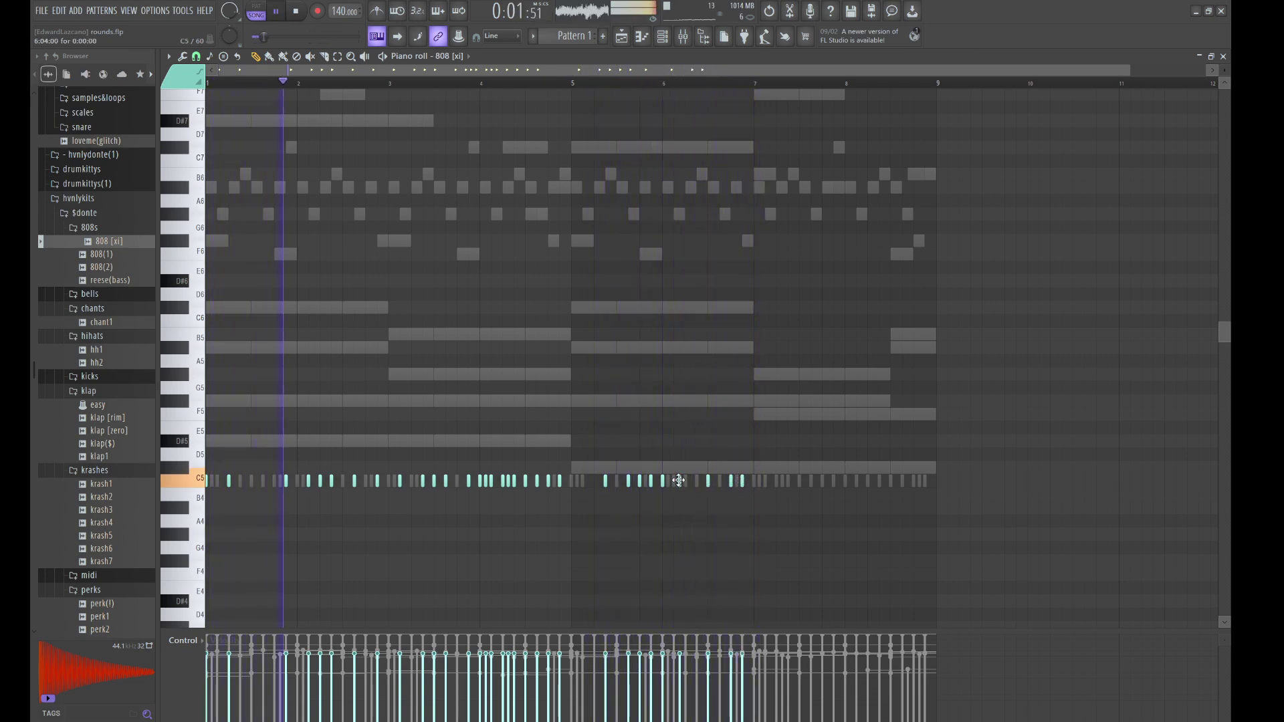
# Add C5 808 [xi] notes on steps 3, 7, 11, 13 and 15 of bar 7, and steps 5, 7, 9, 11, 13 and 15 of bar 8
pyautogui.click(767, 482)
pyautogui.click(787, 483)
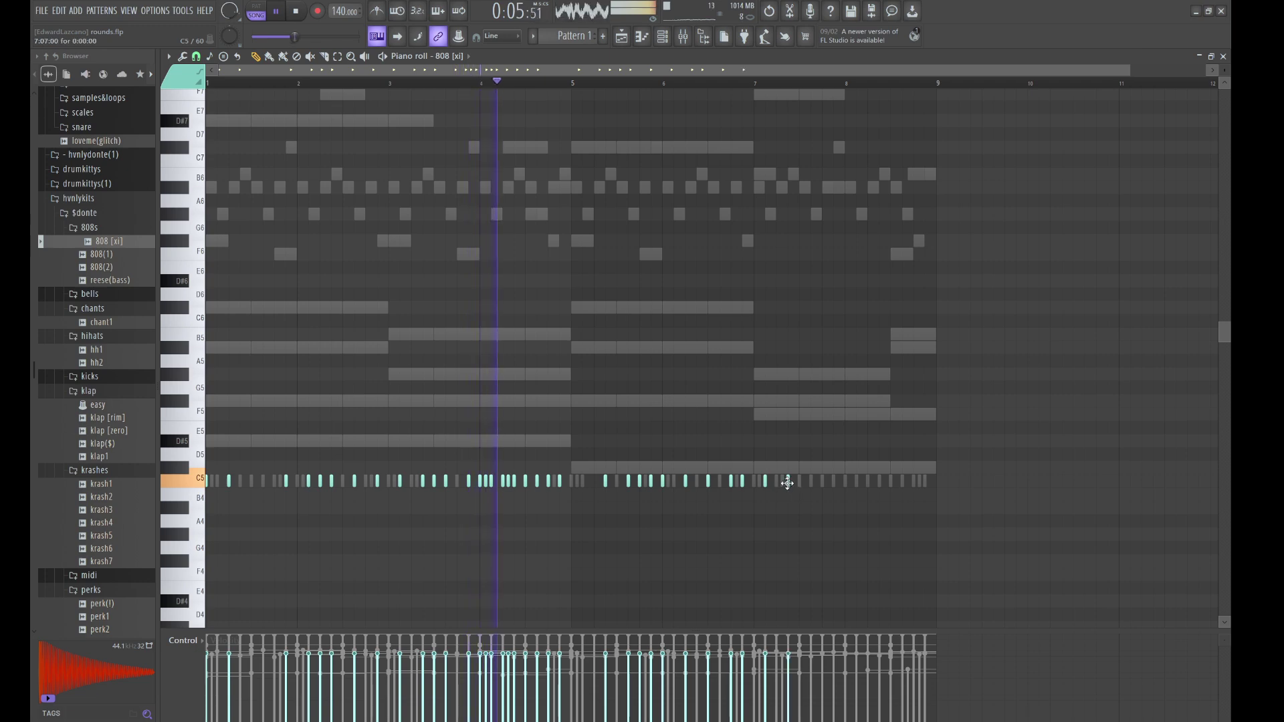
pyautogui.click(826, 482)
pyautogui.click(834, 482)
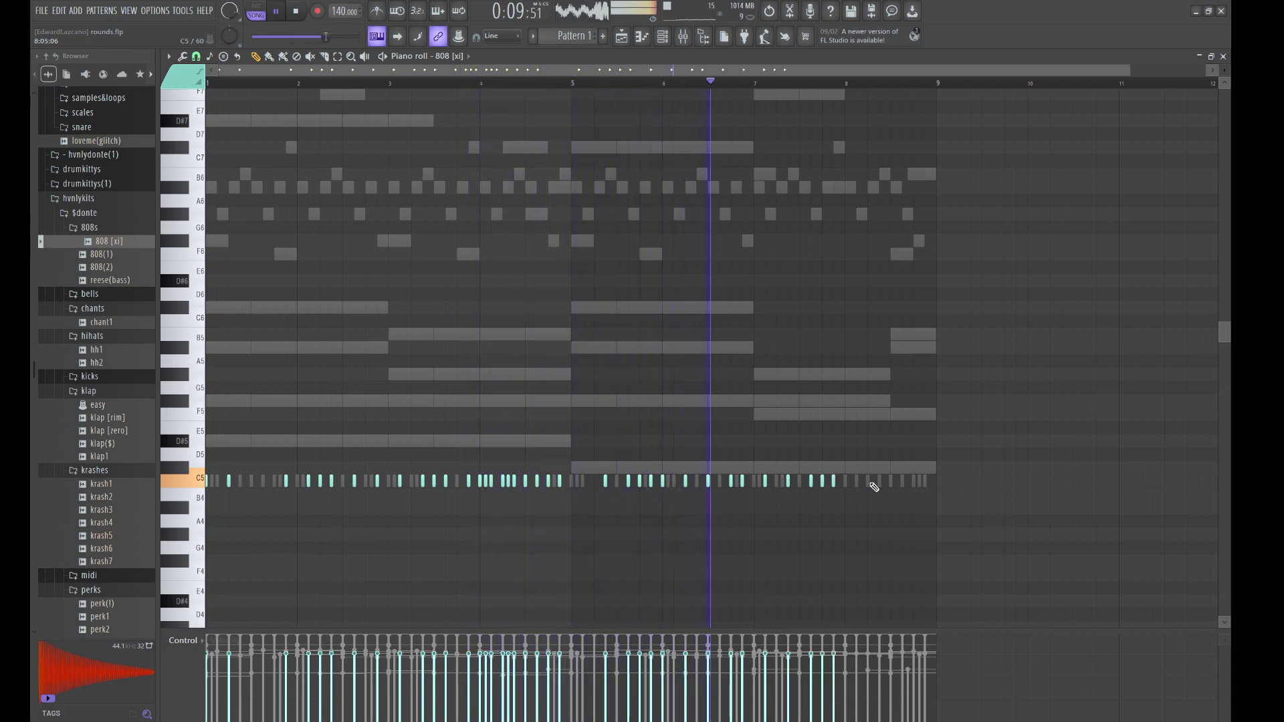
pyautogui.click(902, 483)
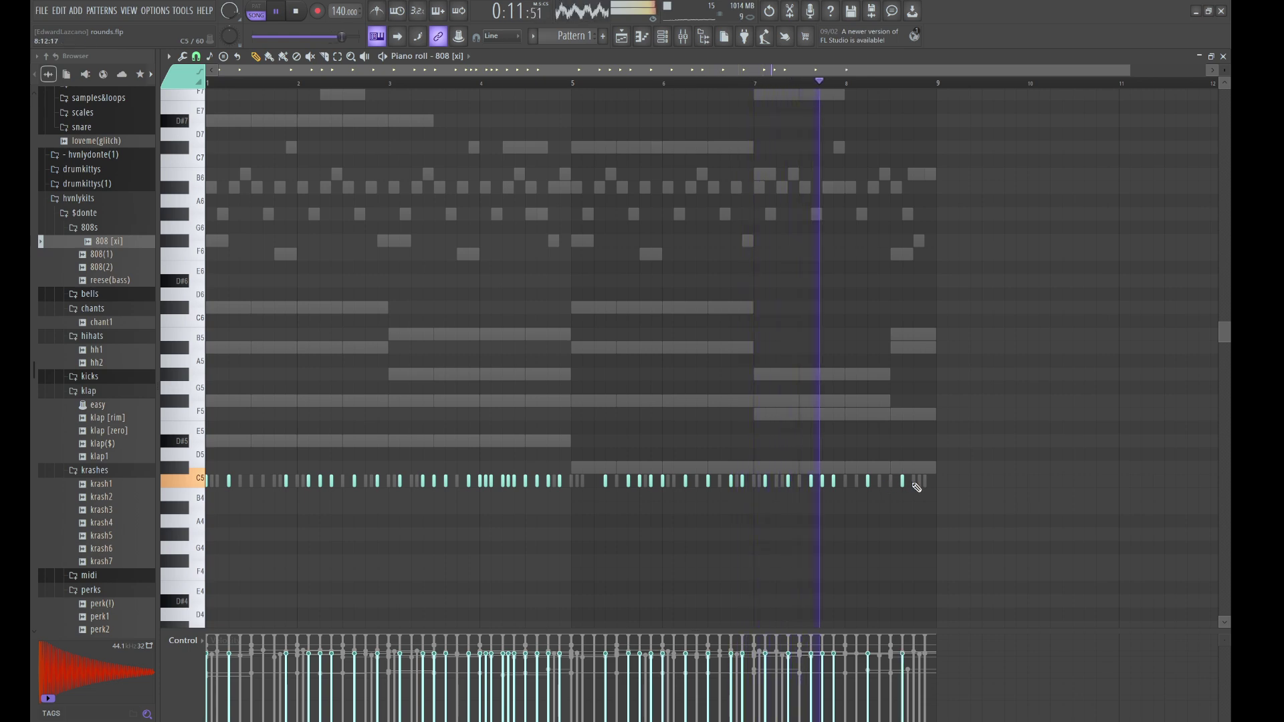
pyautogui.click(912, 483)
pyautogui.click(924, 482)
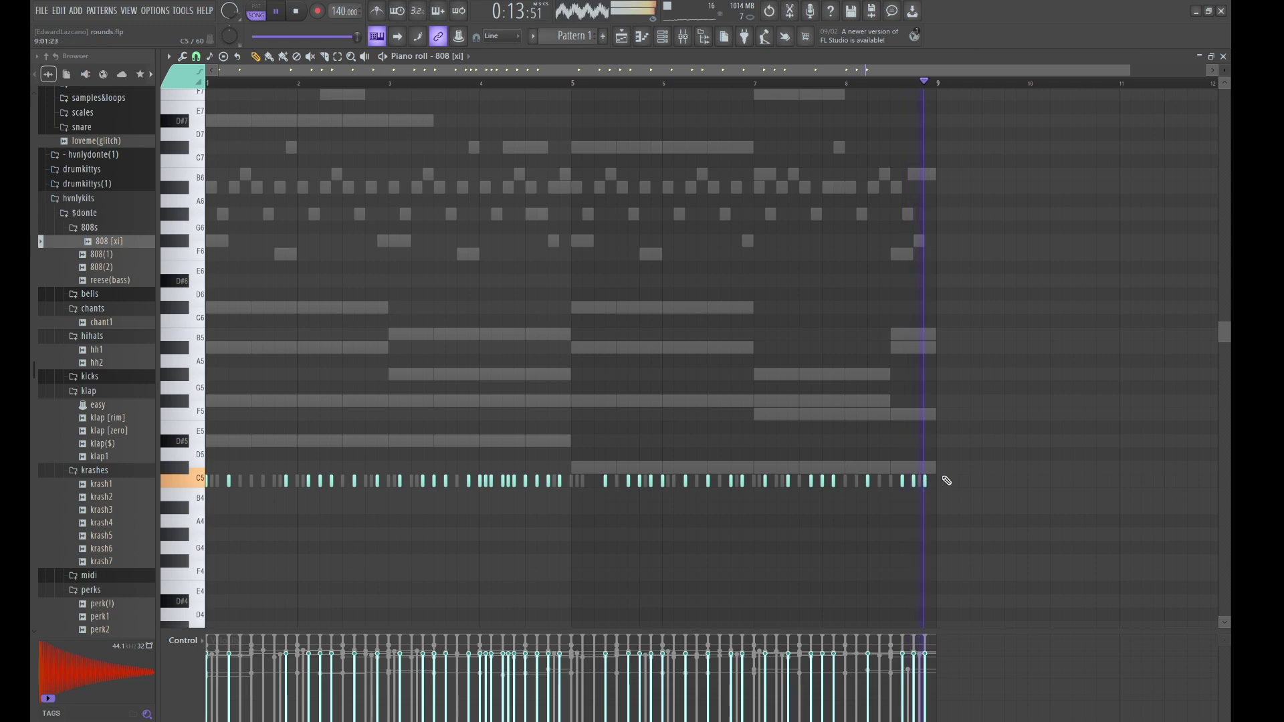
pyautogui.click(881, 483)
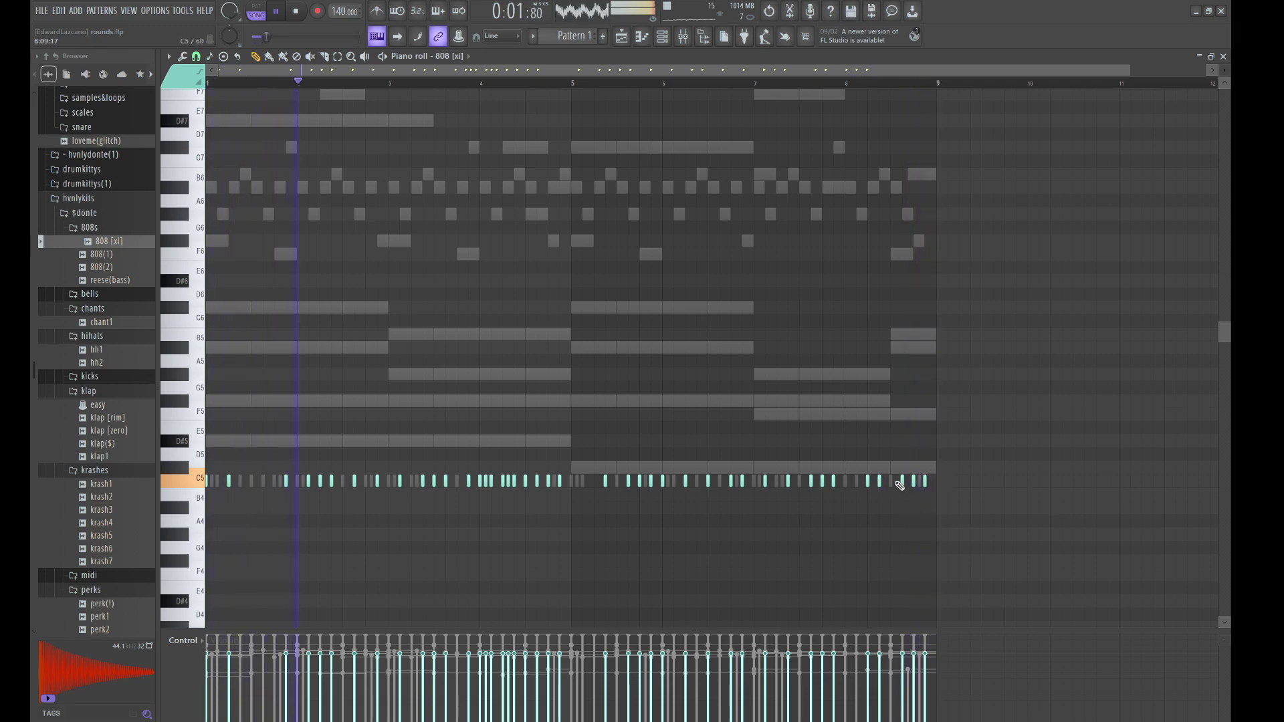
pyautogui.click(897, 482)
# Extend all 808 [xi] notes legato so each reaches the next, and transpose them up three semitones to D#5
pyautogui.hotkey('ctrl', 'l')
pyautogui.moveTo(952, 539); pyautogui.dragTo(200, 409)
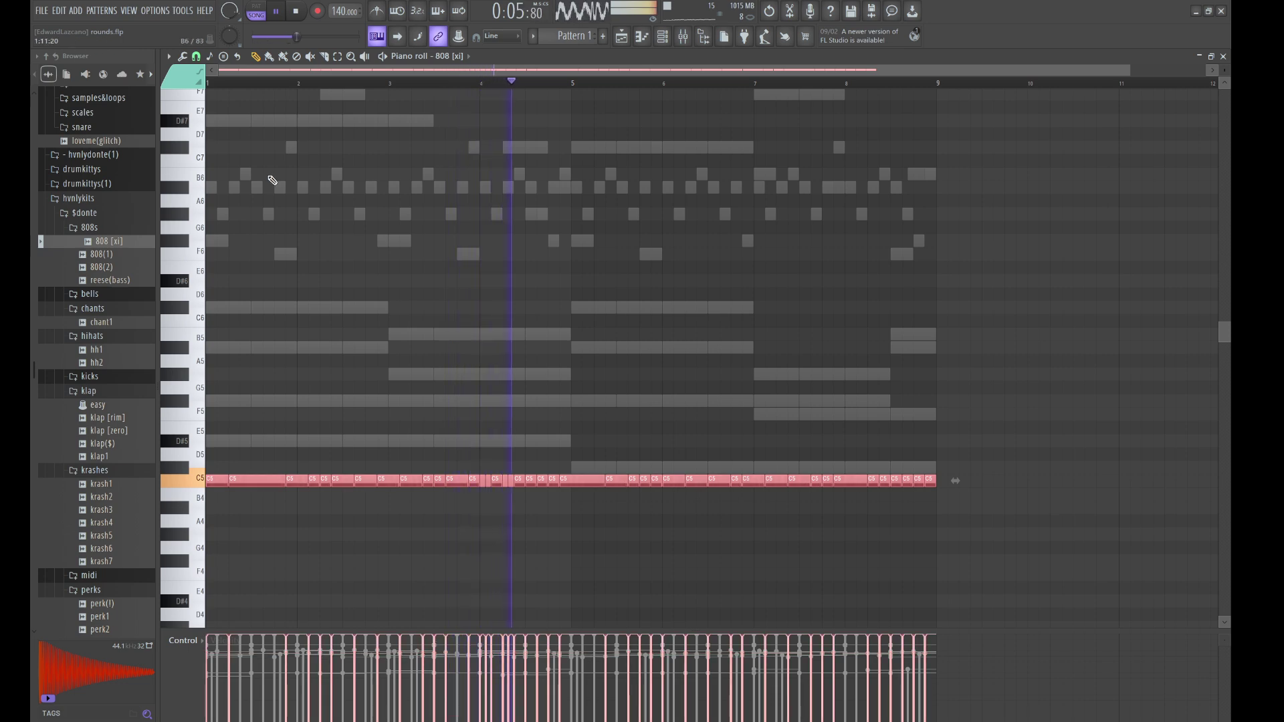
pyautogui.press('Up')
pyautogui.press('Up')
pyautogui.press('Up')
# Transpose the 808 [xi] notes starting in bars 1 to 4 up three more semitones to F#5, and clear the selection
pyautogui.moveTo(576, 460); pyautogui.dragTo(178, 309)
pyautogui.press('Up')
pyautogui.press('Up')
pyautogui.press('Up')
pyautogui.hotkey('ctrl', 'd')
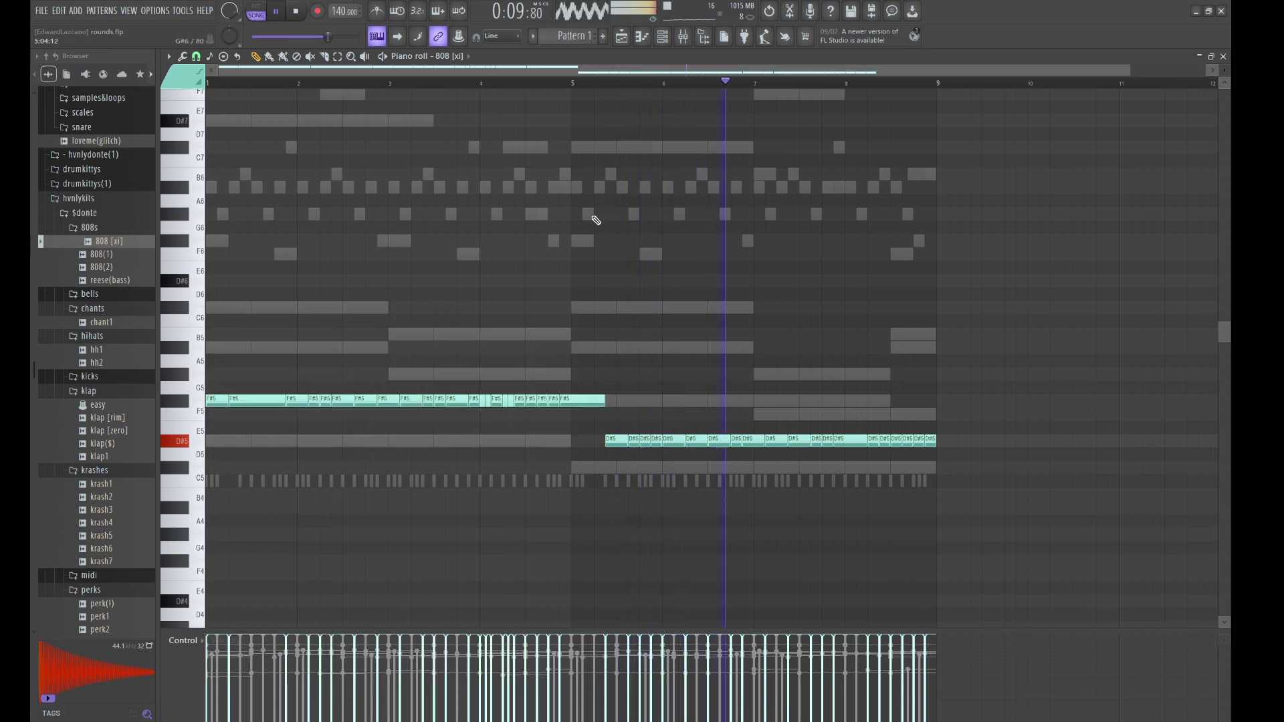
# Set the 808 [xi] sampler's root note to D#5 and return to the channel rack
pyautogui.press('F6')
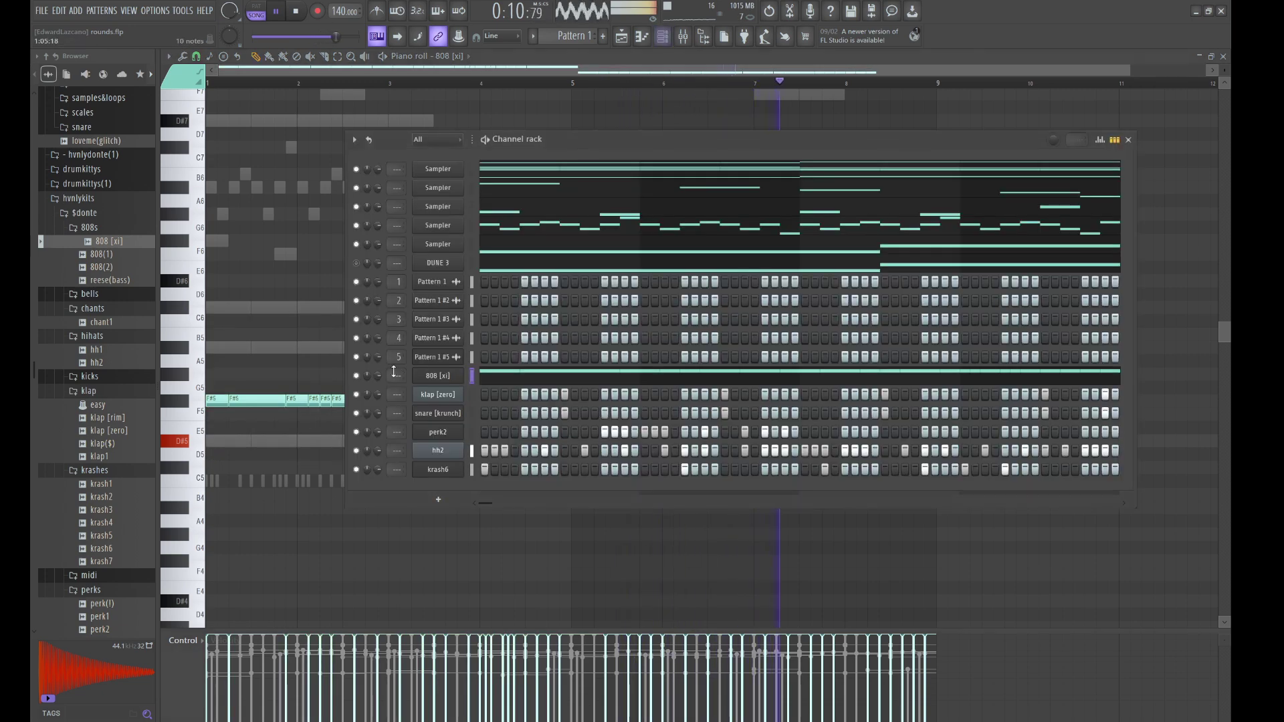
pyautogui.click(442, 377)
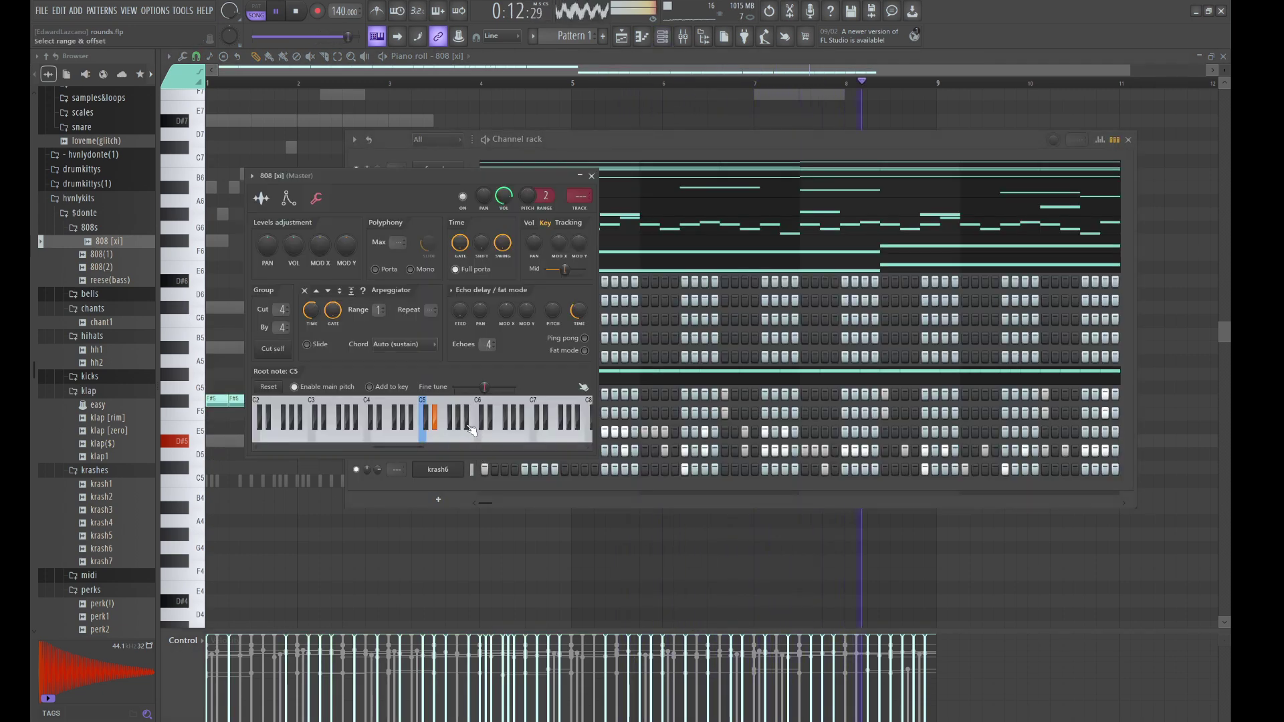
pyautogui.click(680, 146)
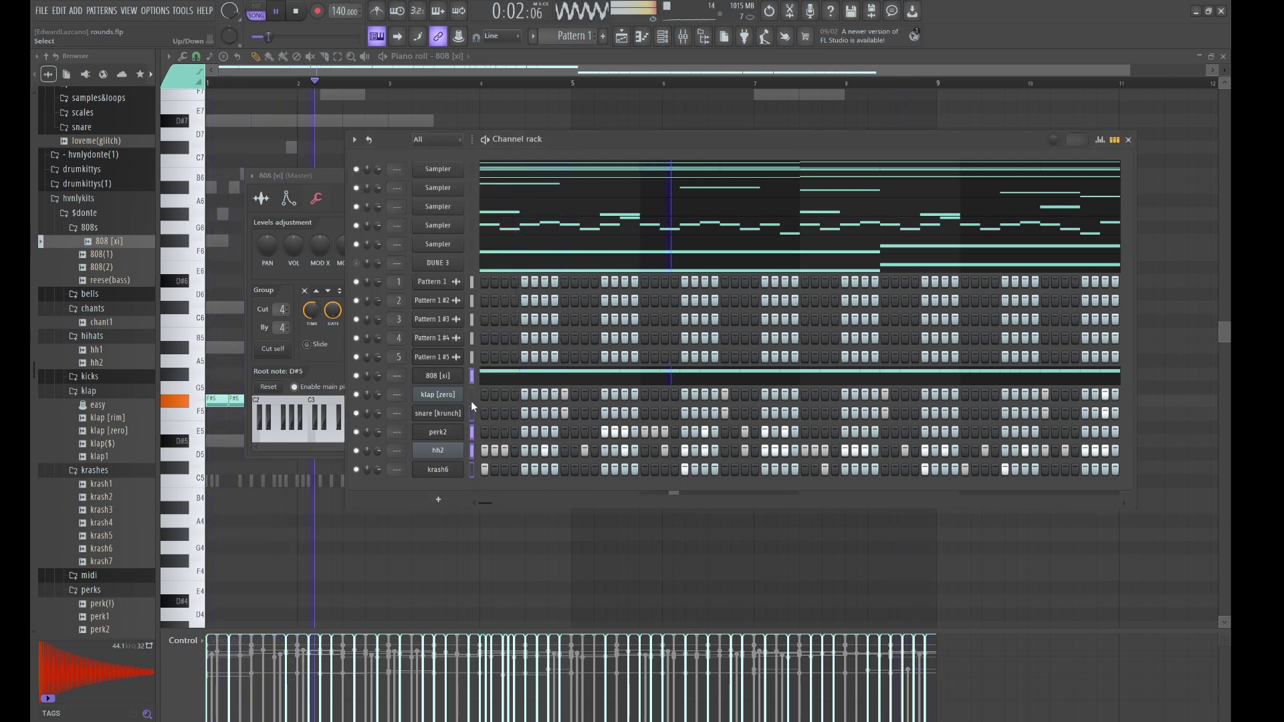
# Assign the 808 [xi] through krash6 channels to mixer inserts 12 to 17 and route those tracks into Insert 11
pyautogui.click(681, 40)
pyautogui.click(547, 467)
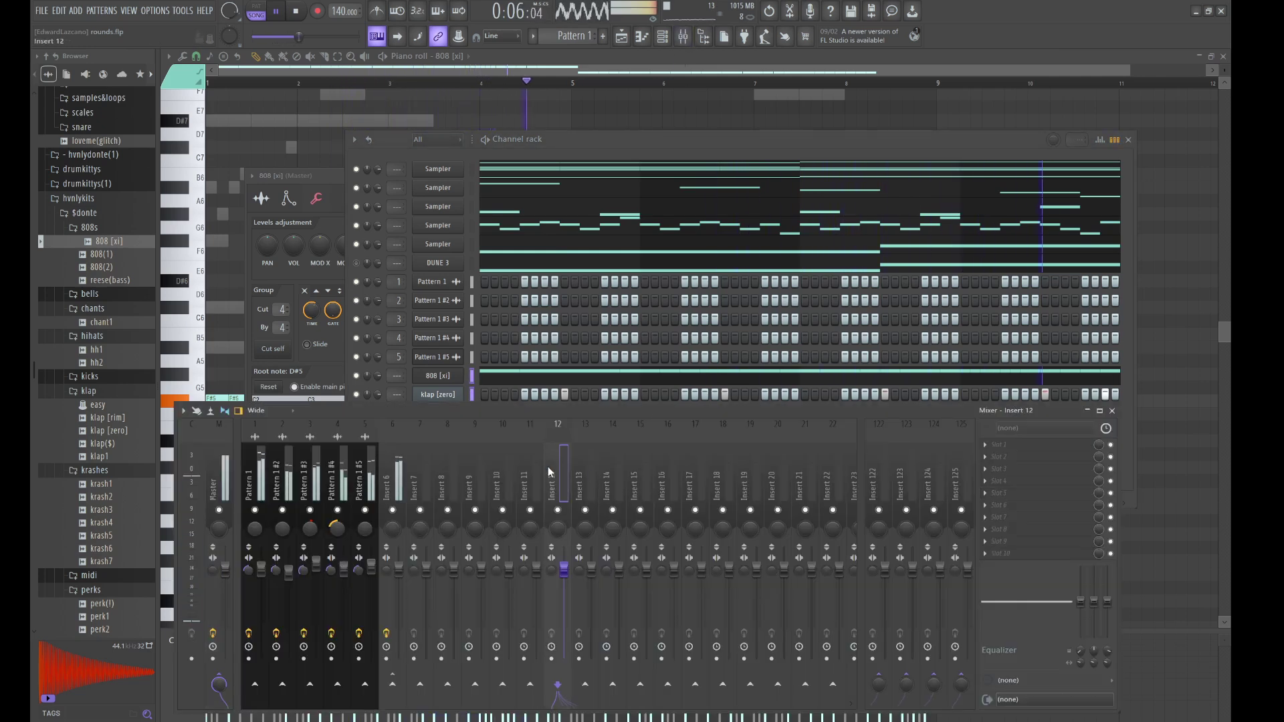
pyautogui.hotkey('ctrl', 'l')
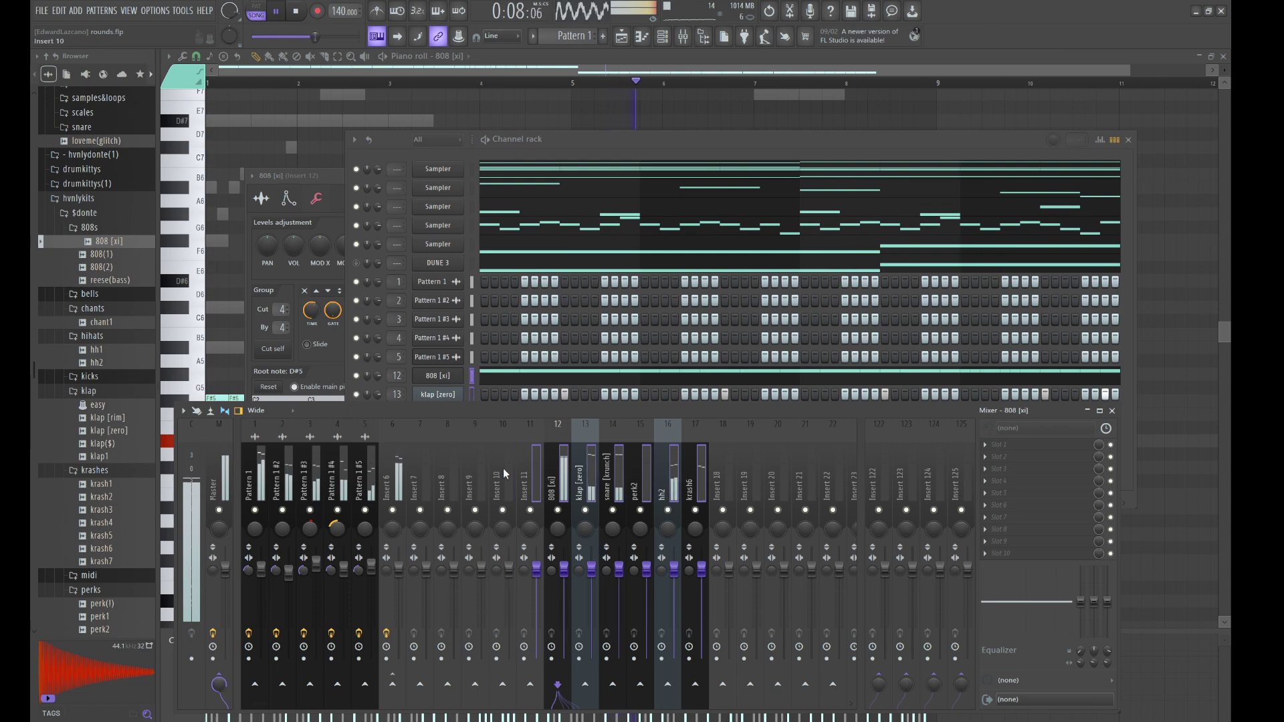
pyautogui.click(531, 476)
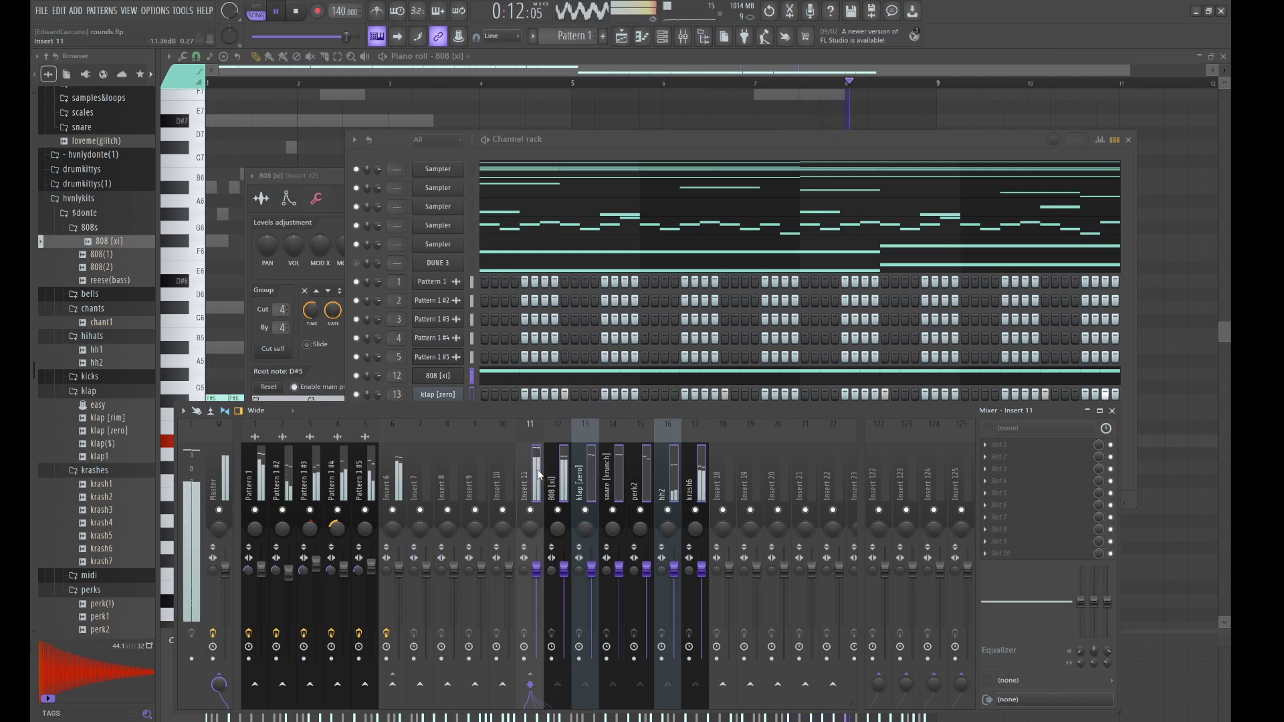
# Pull the klap [zero] through krash6 mixer faders all the way down and turn up the 808 [xi] track's stereo separation control
pyautogui.moveTo(594, 572); pyautogui.dragTo(600, 658)
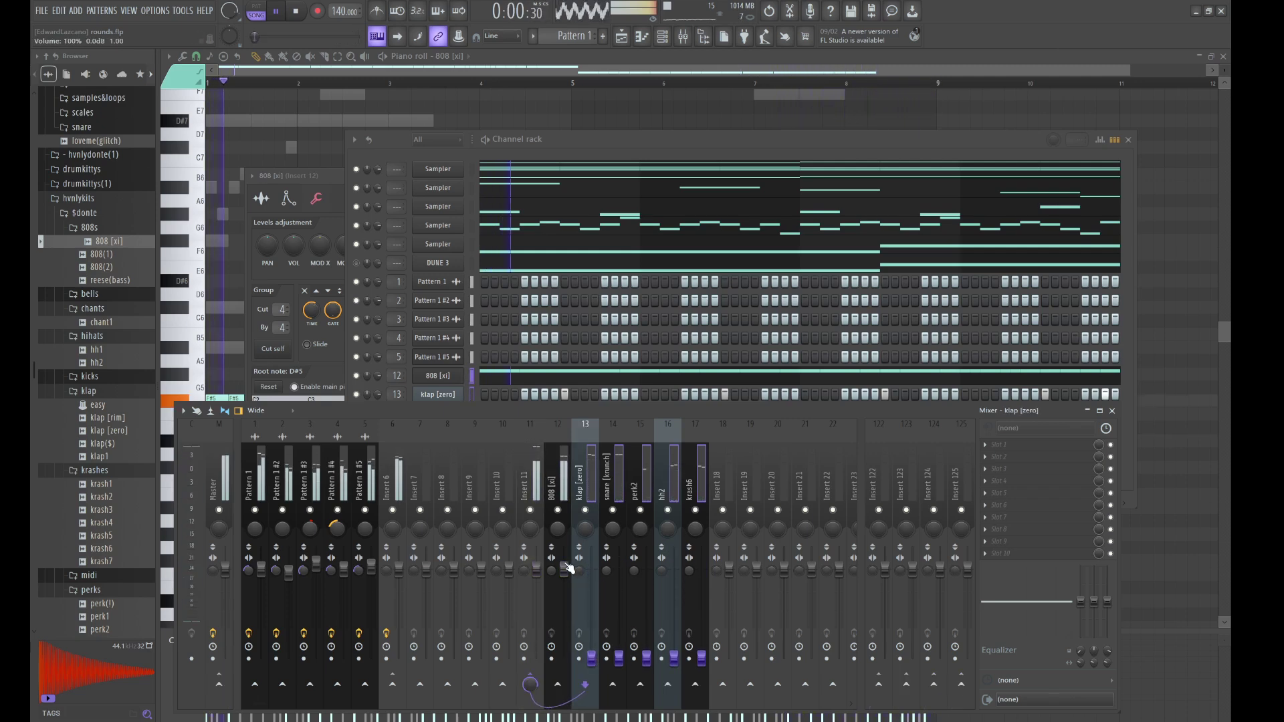
pyautogui.moveTo(551, 571); pyautogui.dragTo(551, 529)
# Lower the Insert 11 fader slightly and raise the 808 [xi] fader slightly
pyautogui.click(535, 579)
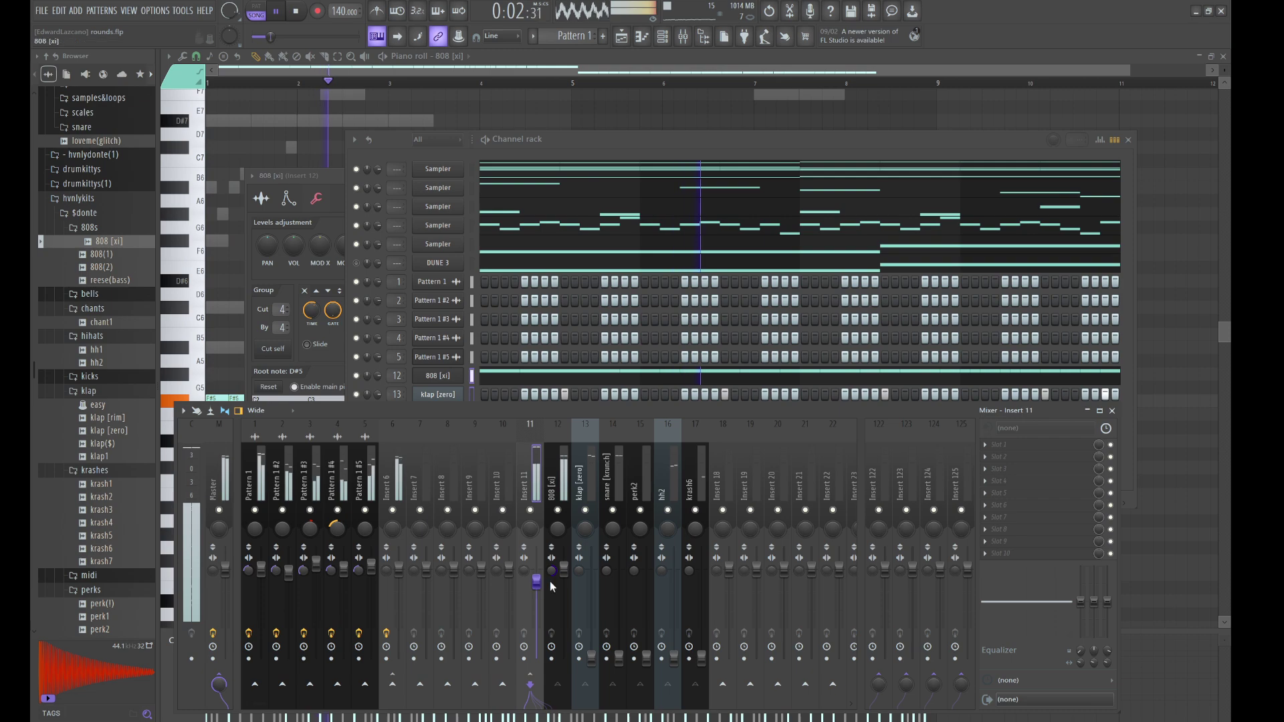
pyautogui.click(563, 567)
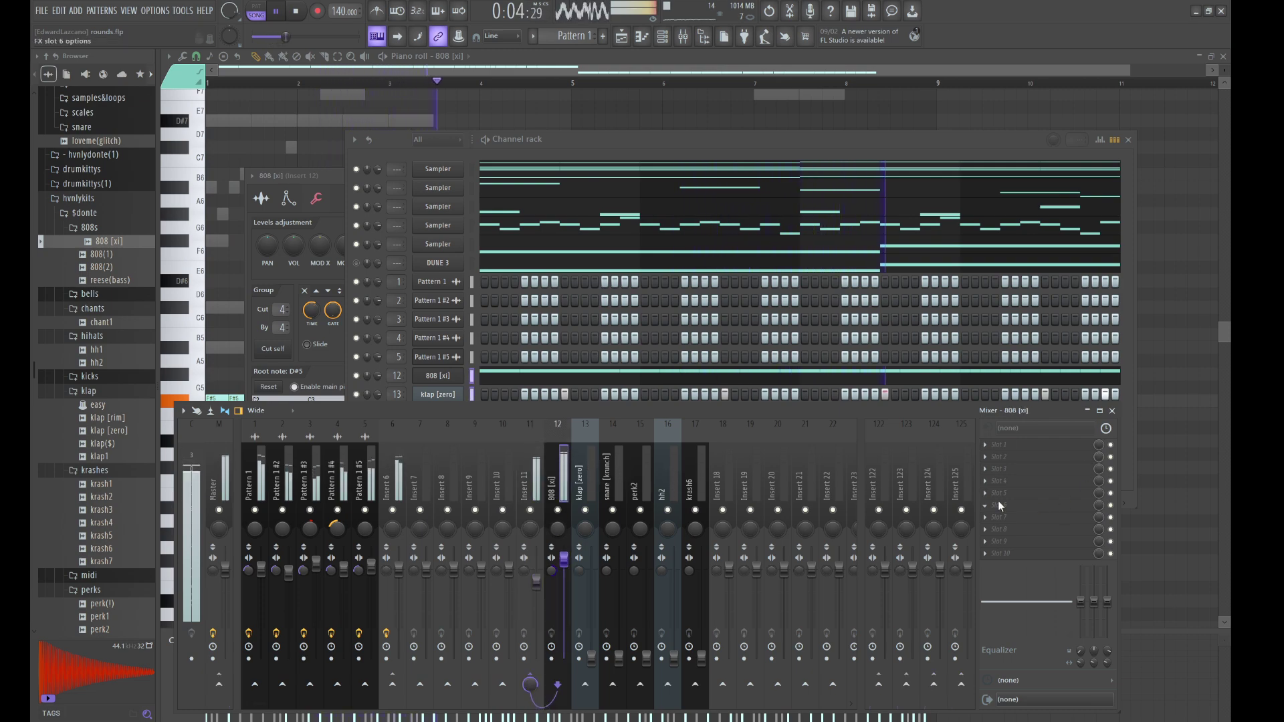
# Load Fruity parametric EQ 2 in slot 6 of the 808 [xi] track, boosting bass and upper mids and rolling off the highs
pyautogui.click(495, 314)
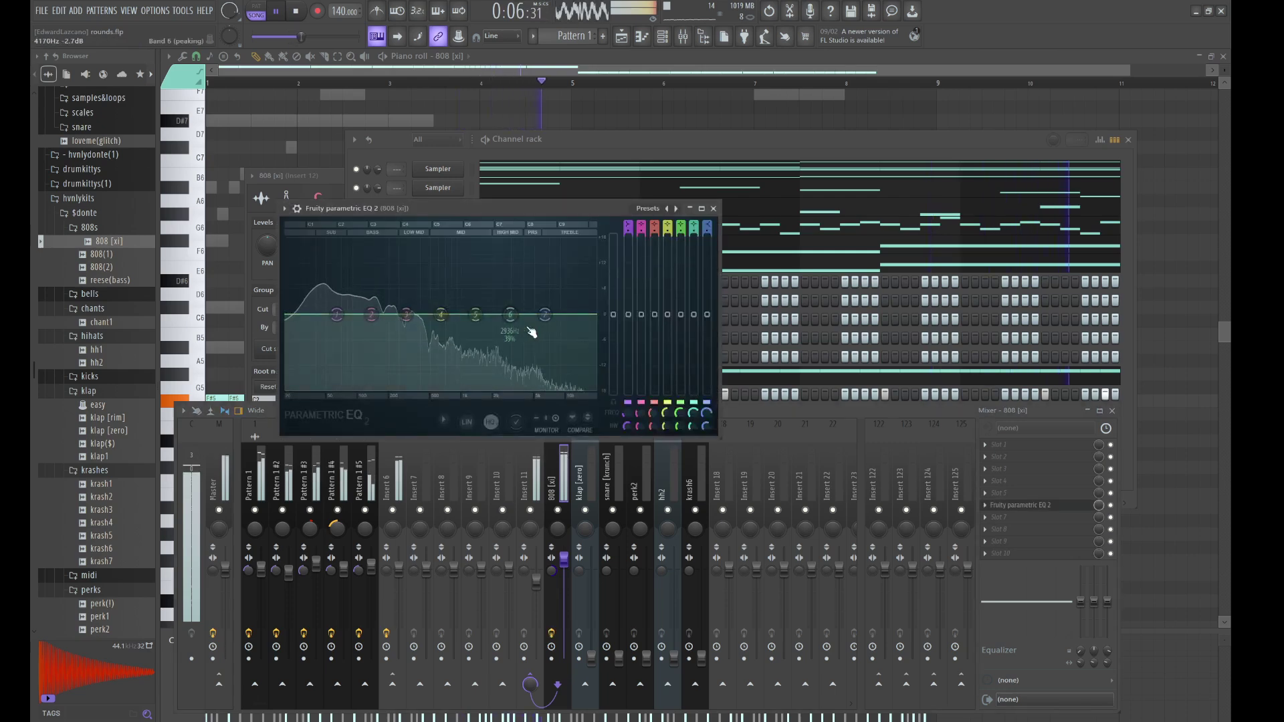
pyautogui.moveTo(545, 314); pyautogui.dragTo(510, 388)
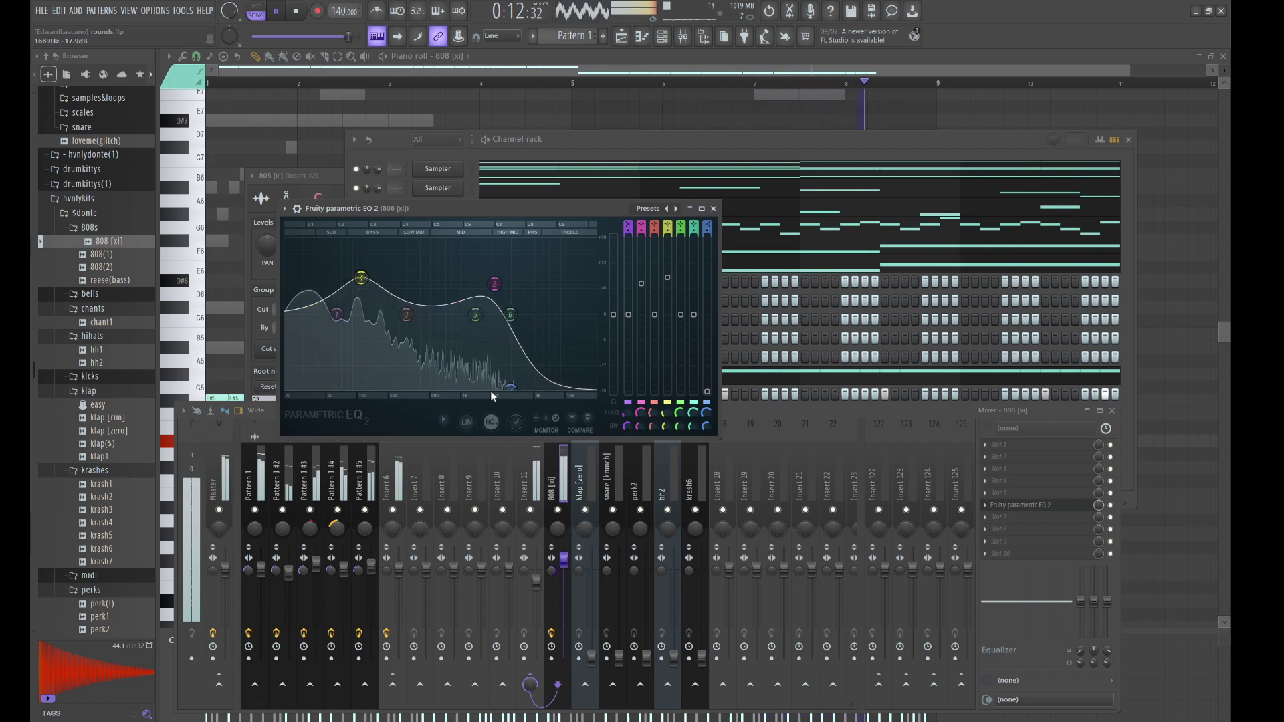
# Raise the klap [zero] mixer fader back to about its default level and shape its track EQ with reduced lows
pyautogui.click(579, 647)
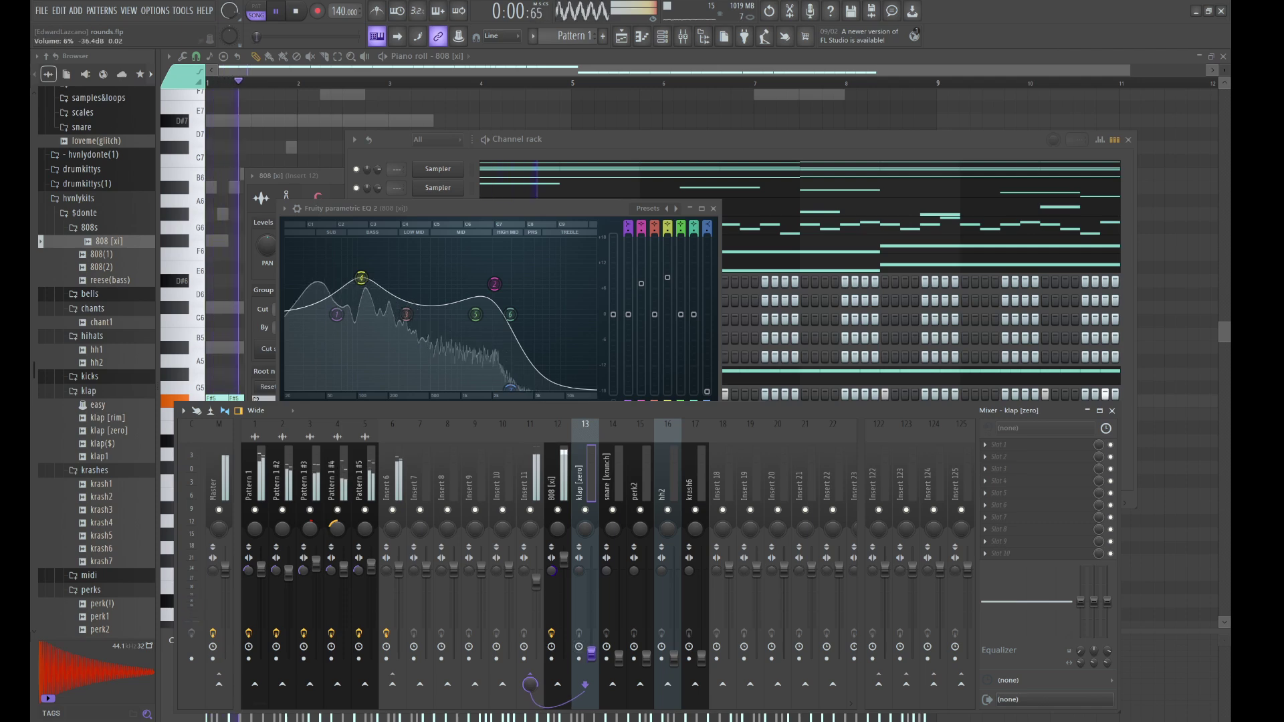
pyautogui.moveTo(591, 652); pyautogui.dragTo(591, 570)
pyautogui.moveTo(1081, 624); pyautogui.dragTo(1043, 592)
# Raise the snare [krunch] fader to about its default level, cut its 90 Hz low shelf by 18 dB and boost its mid band about 4.7 dB
pyautogui.moveTo(618, 658); pyautogui.dragTo(619, 570)
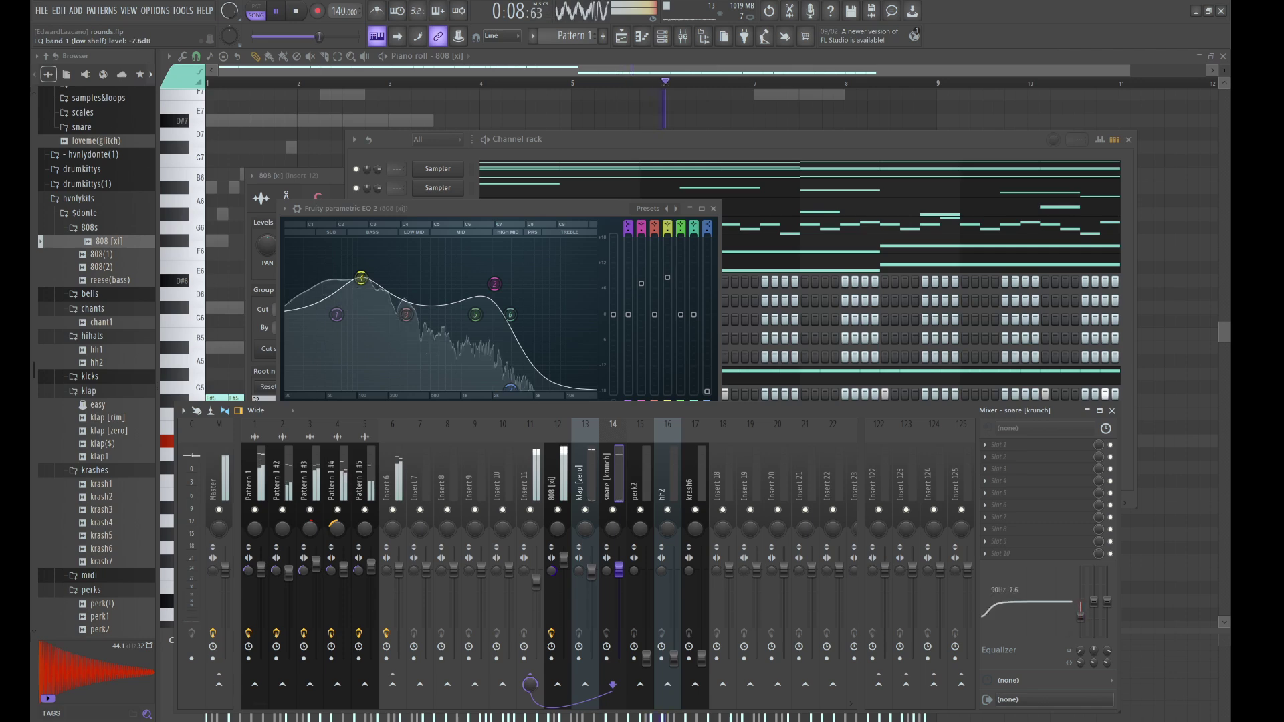
pyautogui.moveTo(1081, 616); pyautogui.dragTo(1080, 637)
pyautogui.moveTo(1030, 602); pyautogui.dragTo(1046, 592)
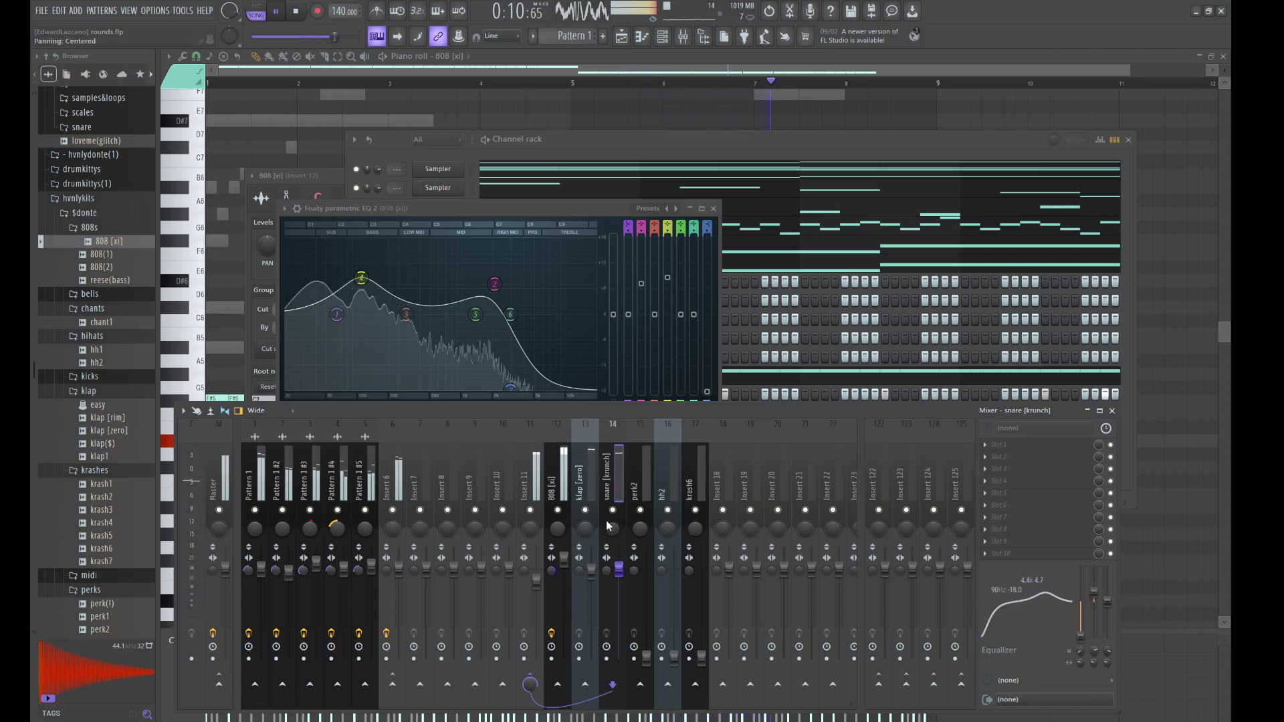
# Raise the perk2 and hh2 faders, cutting perk2's 90 Hz low shelf by 18 dB and boosting its mid band about 4.4 dB
pyautogui.click(646, 659)
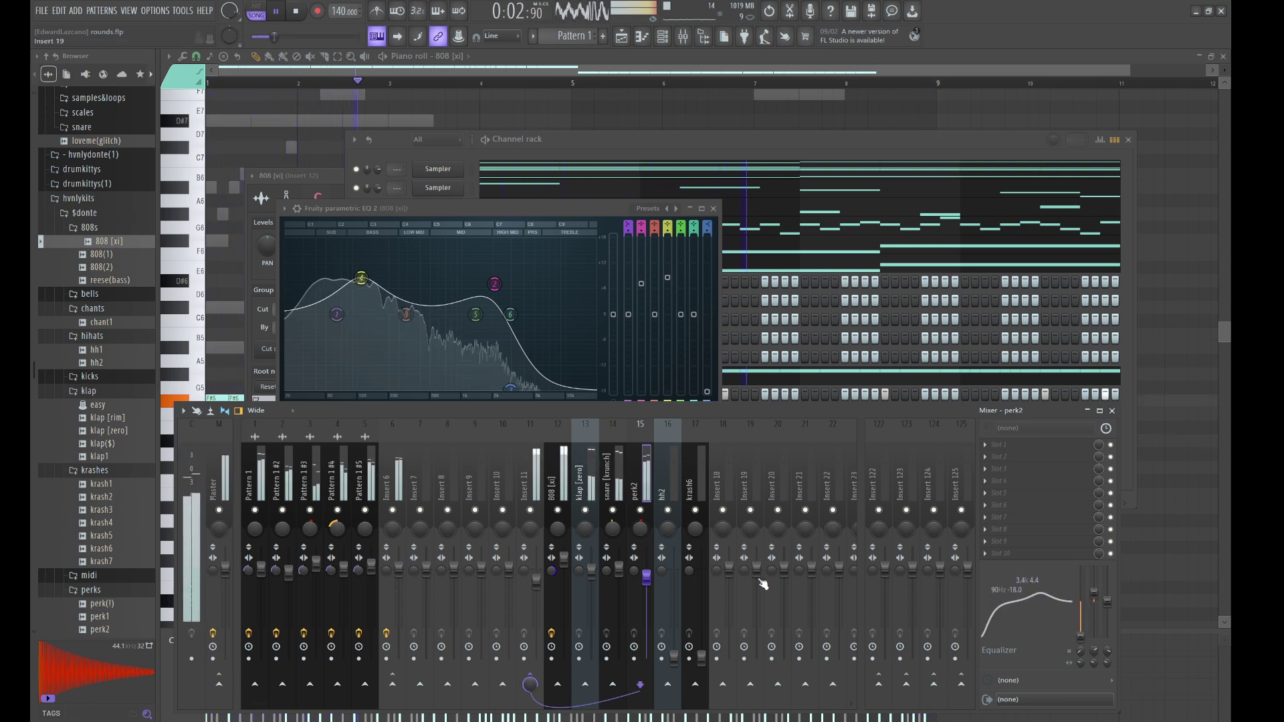
pyautogui.click(674, 572)
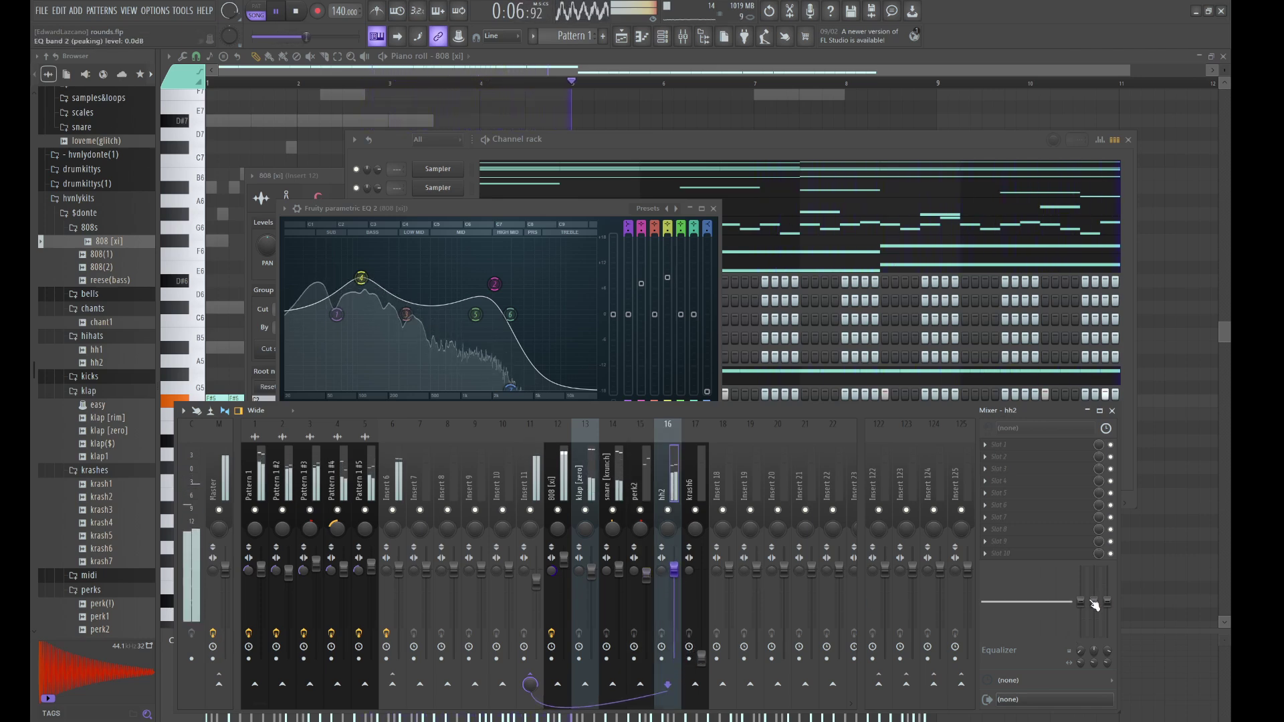
# Cut the hh2 track's 90 Hz low shelf by 18 dB and boost its mid band about 4 dB
pyautogui.moveTo(1080, 601)
pyautogui.mouseDown()
pyautogui.moveTo(1081, 639)
pyautogui.moveTo(1094, 594)
pyautogui.mouseUp()
pyautogui.moveTo(1094, 651); pyautogui.dragTo(1094, 647)
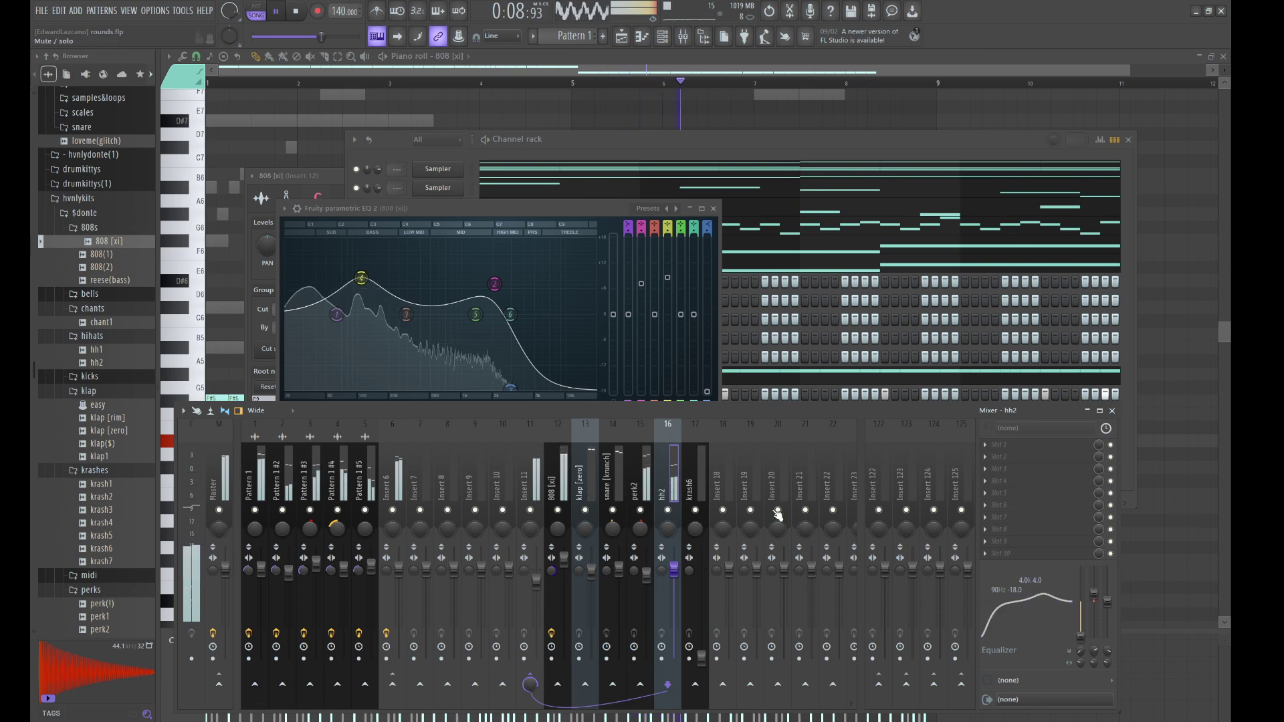
# Raise the krash6 fader to about its default level, cut its 90 Hz low shelf by 18 dB and boost its mids about 4.9 dB
pyautogui.click(689, 615)
pyautogui.moveTo(701, 659); pyautogui.dragTo(701, 570)
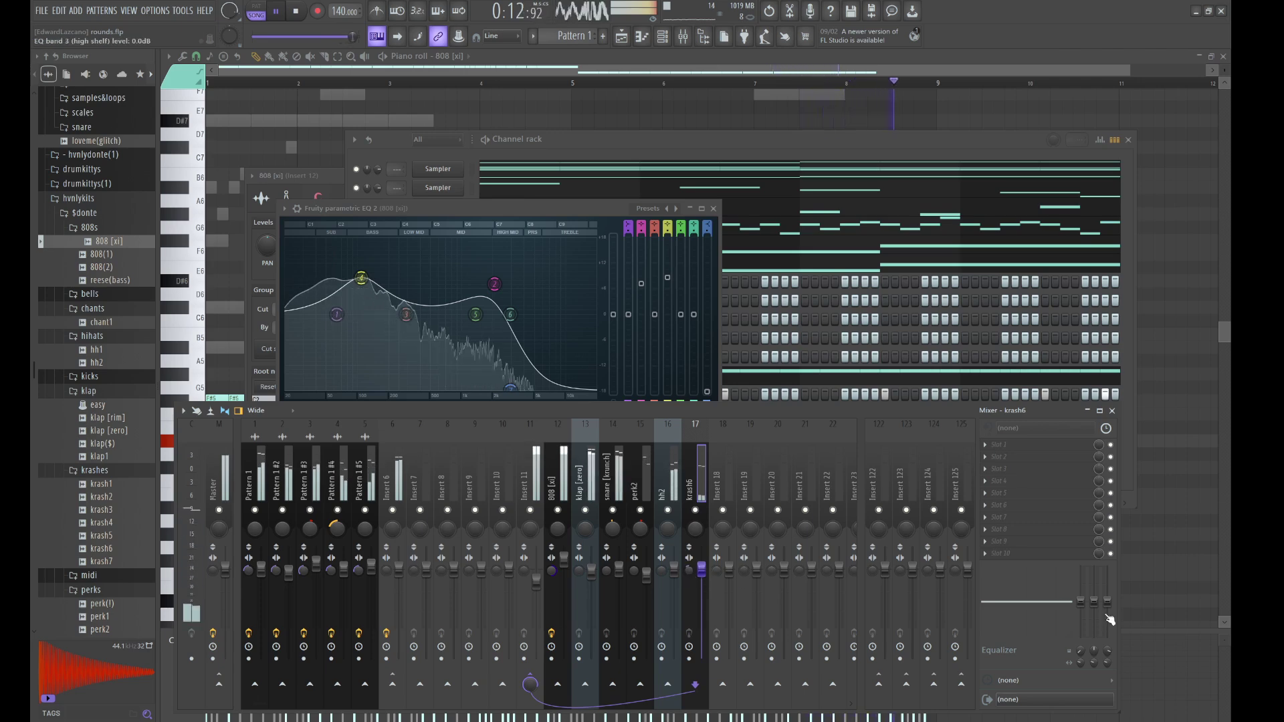
pyautogui.moveTo(1080, 602); pyautogui.dragTo(1086, 642)
pyautogui.moveTo(1028, 602); pyautogui.dragTo(1039, 593)
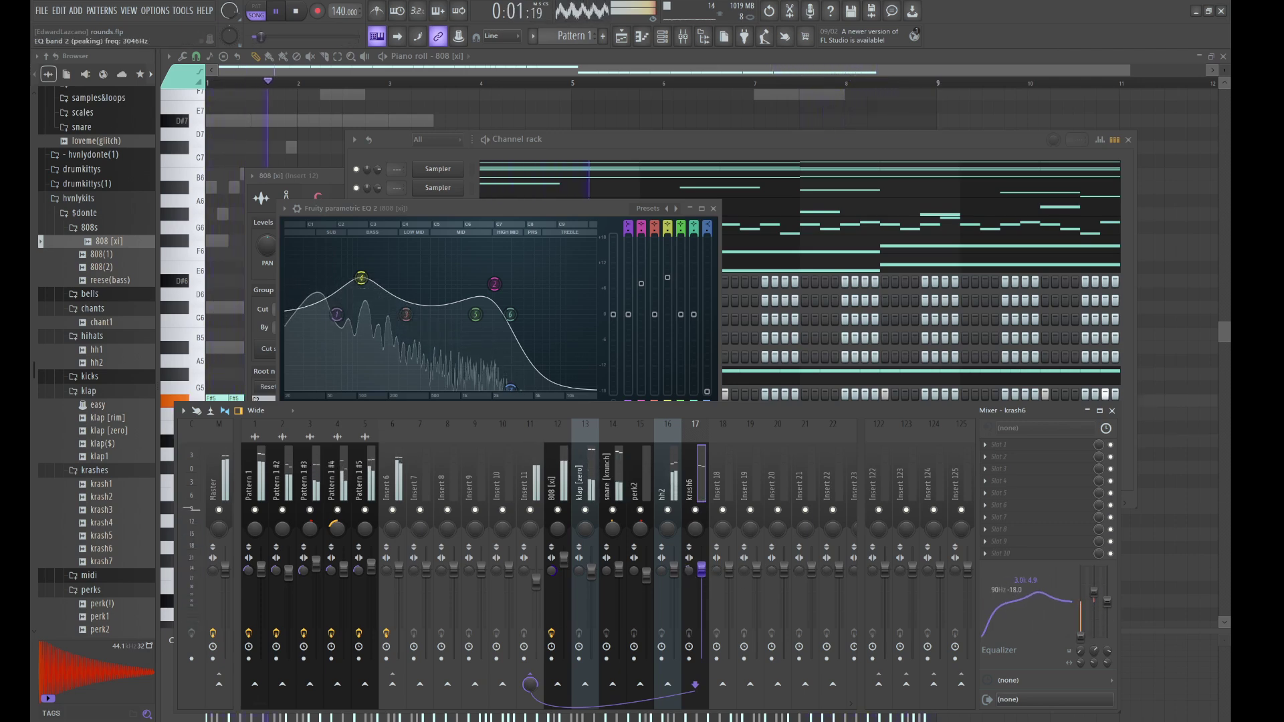
# Load FabFilter Pro-C 2 in slot 5 of the Insert 11 mixer track and close its plugin window
pyautogui.click(539, 475)
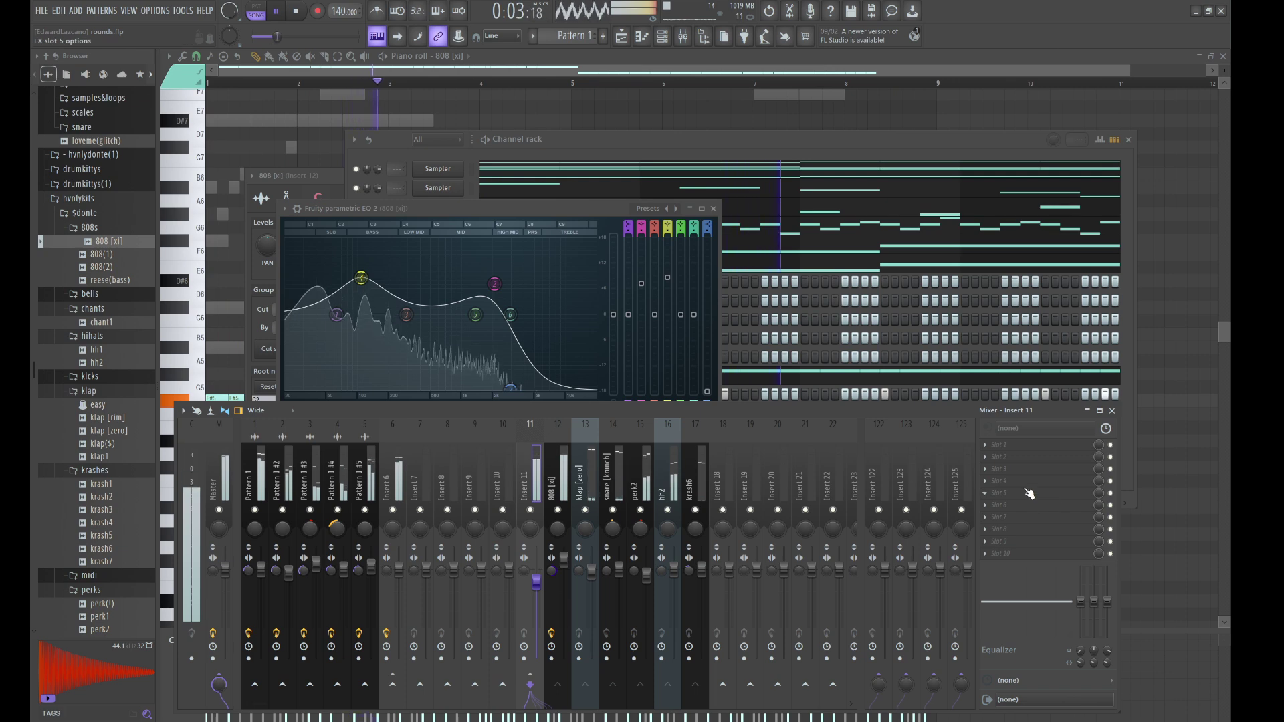
pyautogui.click(805, 646)
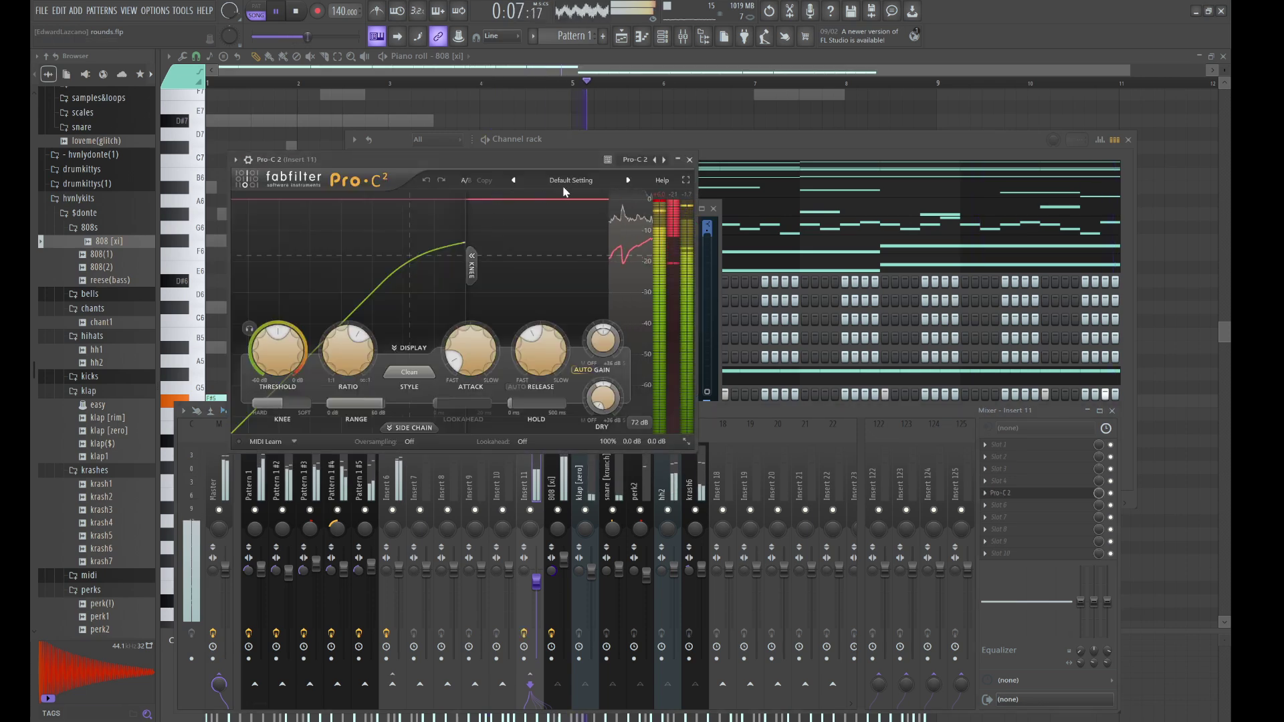
pyautogui.click(828, 242)
pyautogui.click(690, 159)
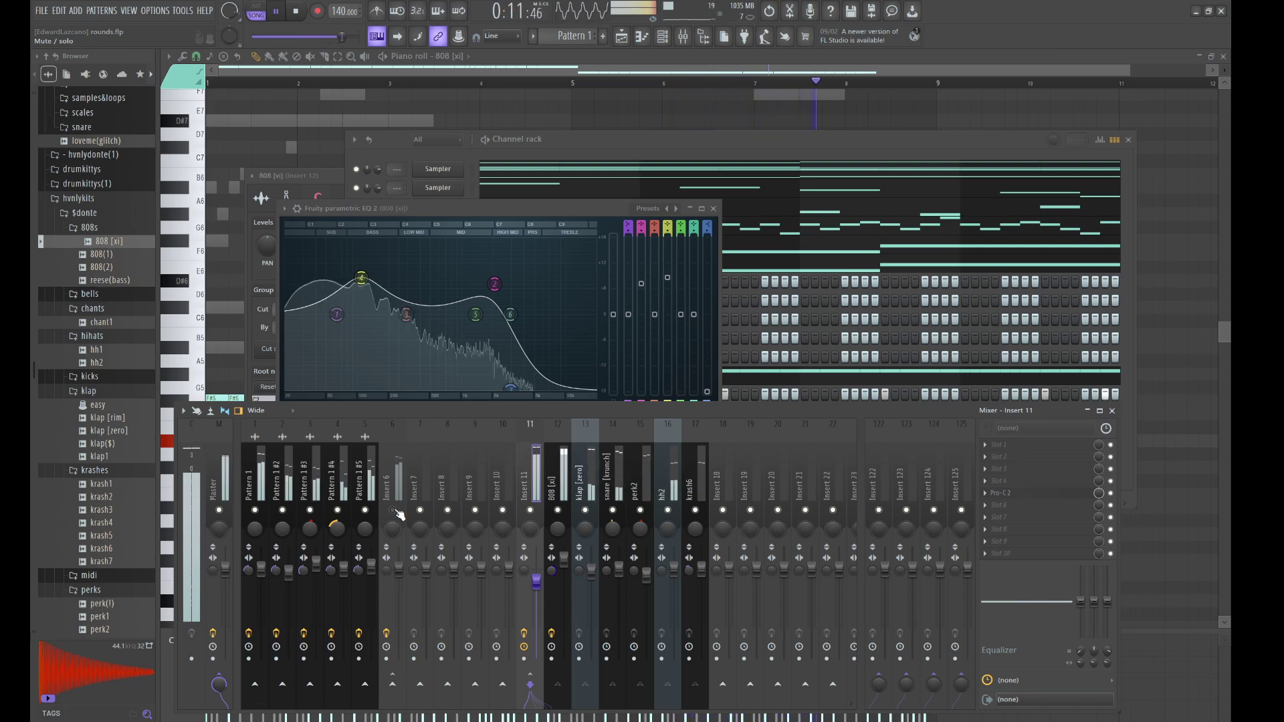
# Mute the 808 [xi] mixer track and bring up the playlist with the channel rack and mixer over it
pyautogui.click(557, 510)
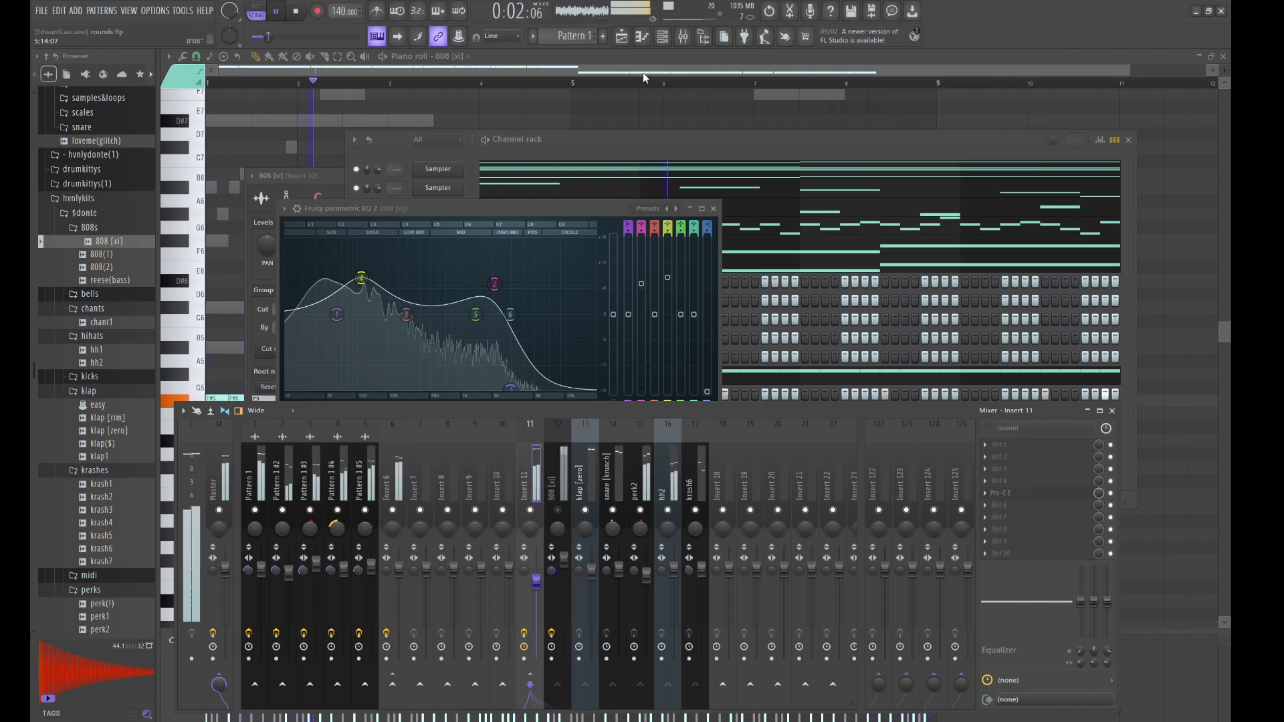
pyautogui.click(626, 40)
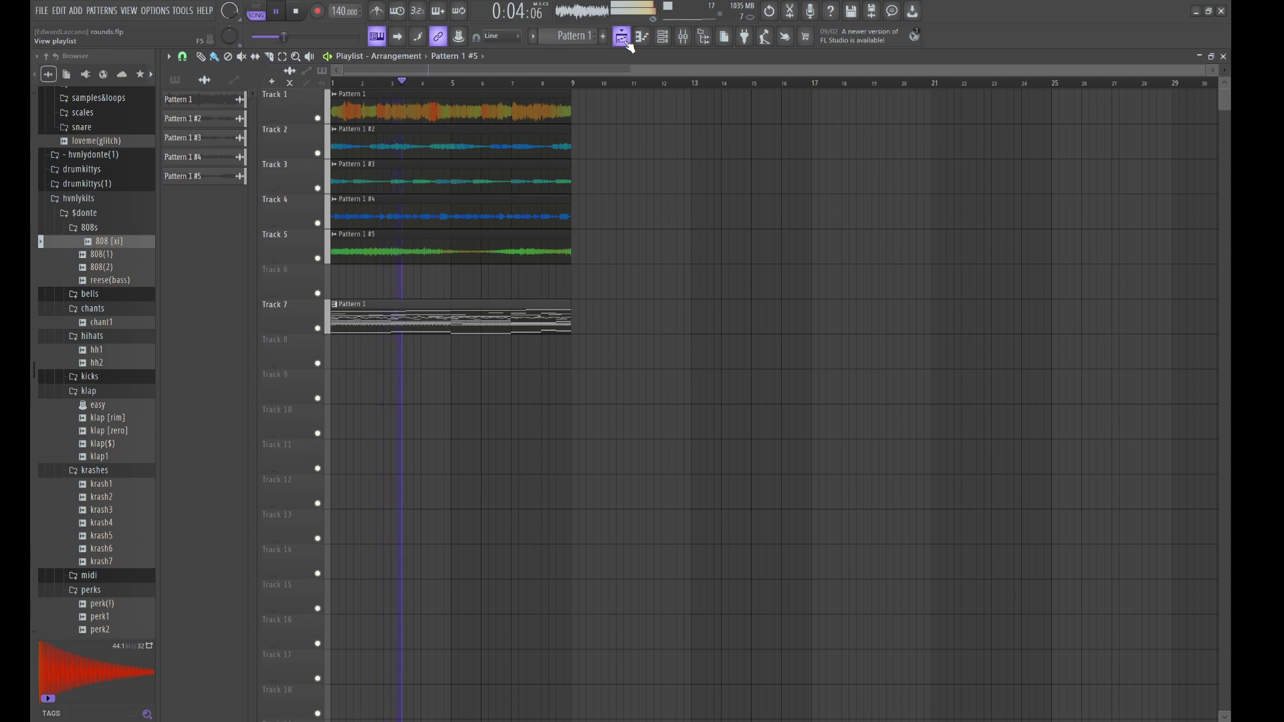
pyautogui.click(664, 38)
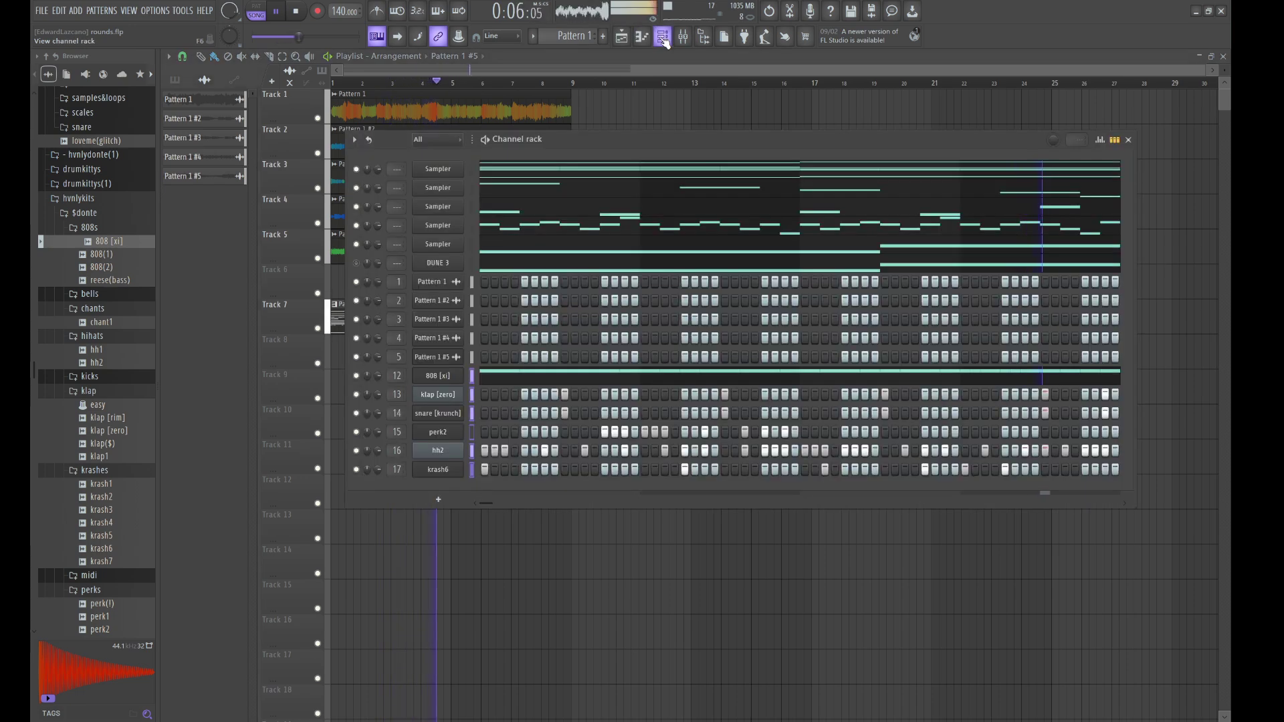
pyautogui.click(682, 37)
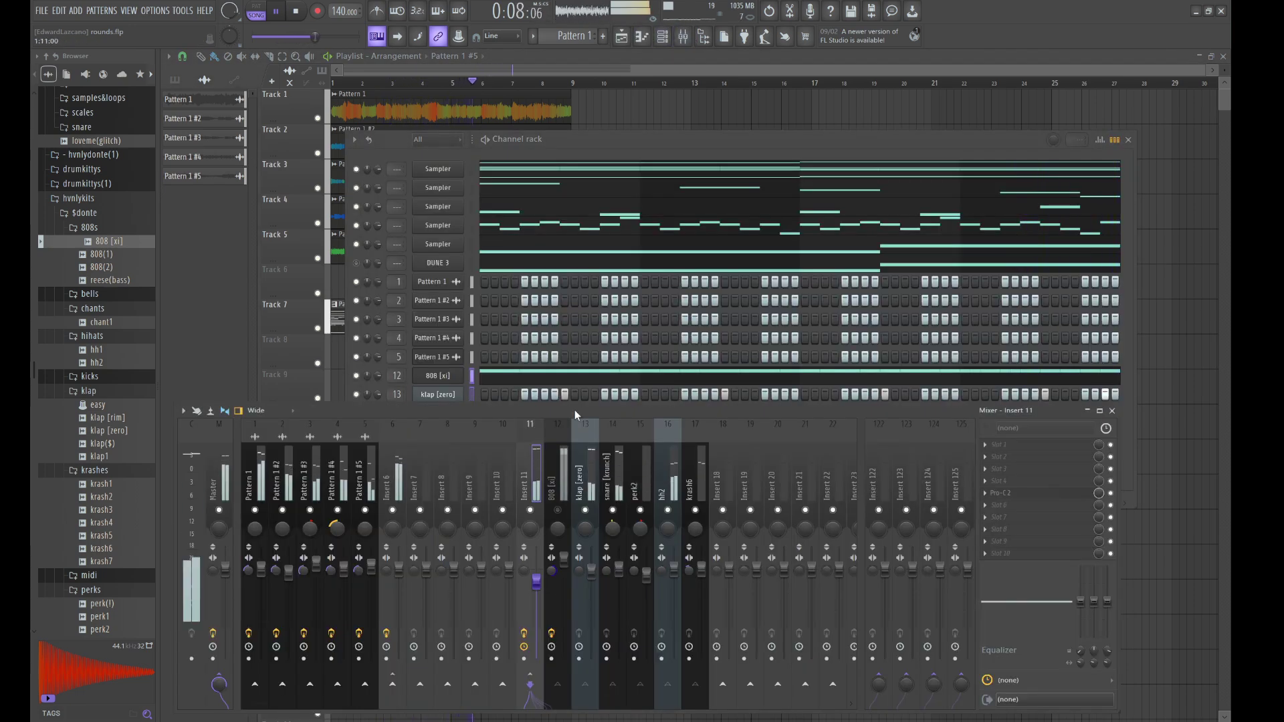
# Audition the beat with Insert 11 muted, and unmute both the 808 [xi] track and Insert 11
pyautogui.click(531, 509)
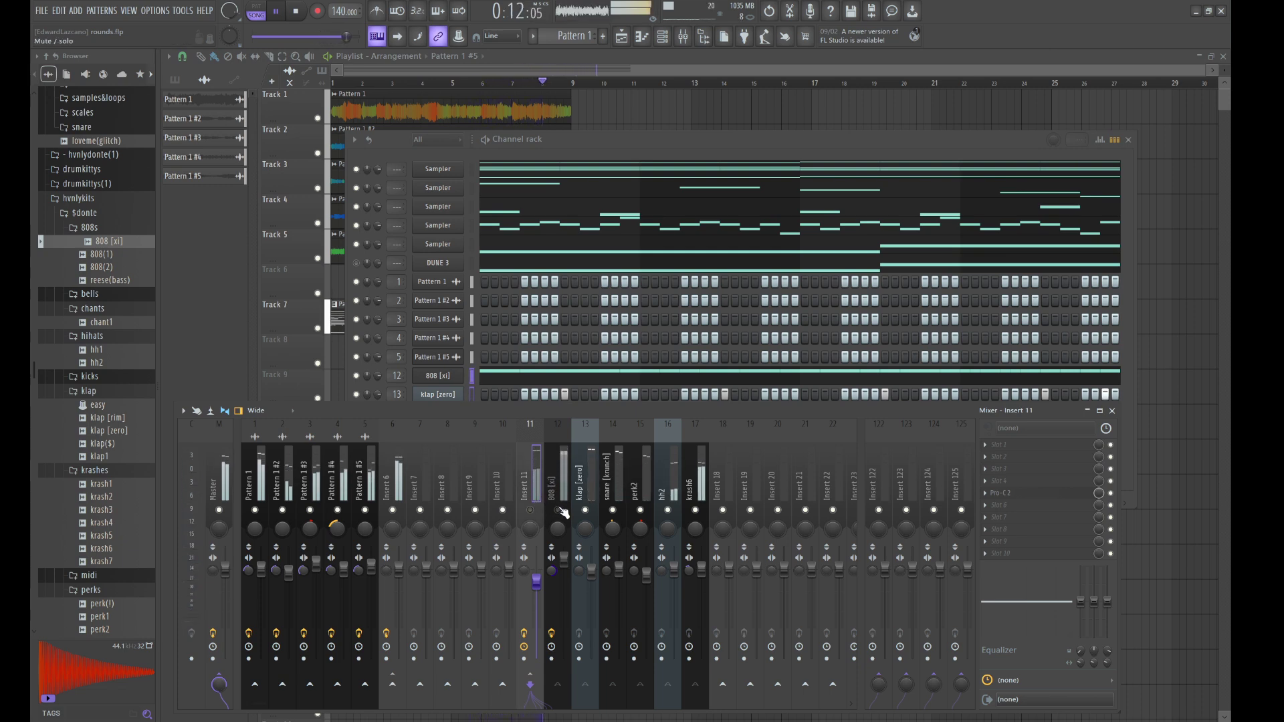
pyautogui.click(559, 510)
pyautogui.click(531, 510)
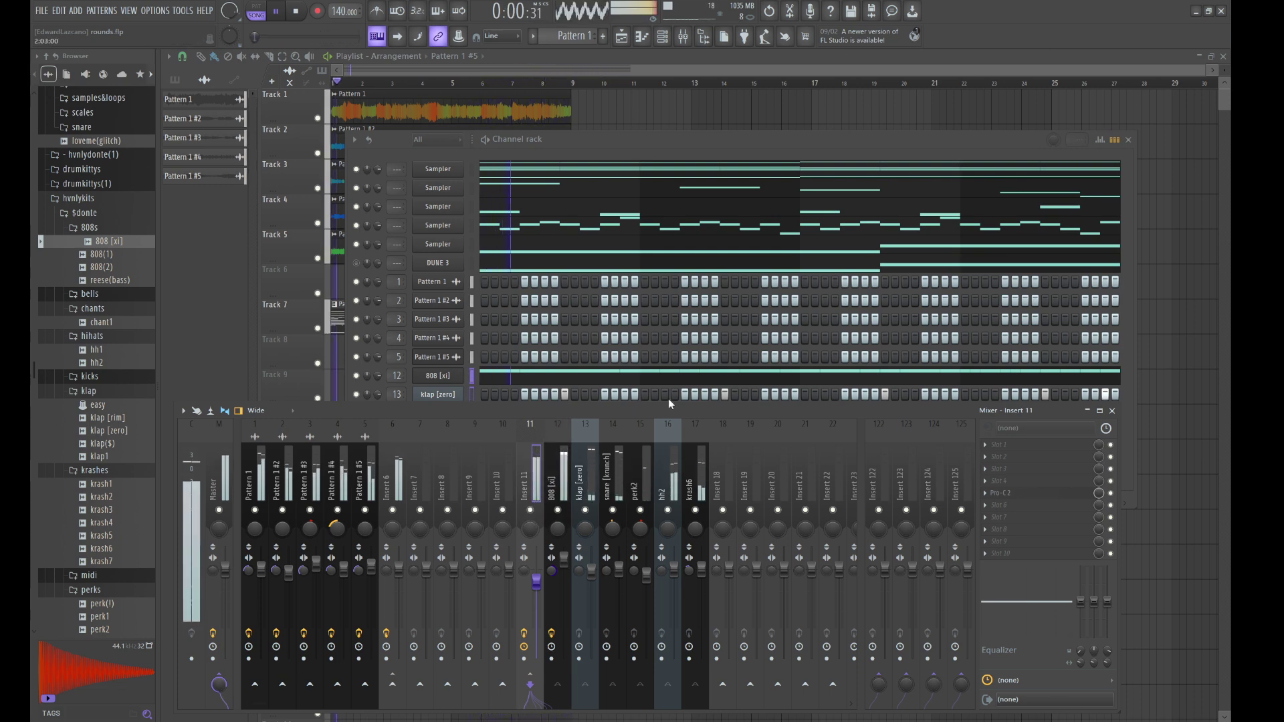
# Raise the Insert 11 mixer fader slightly and stop playback
pyautogui.moveTo(539, 583); pyautogui.dragTo(539, 578)
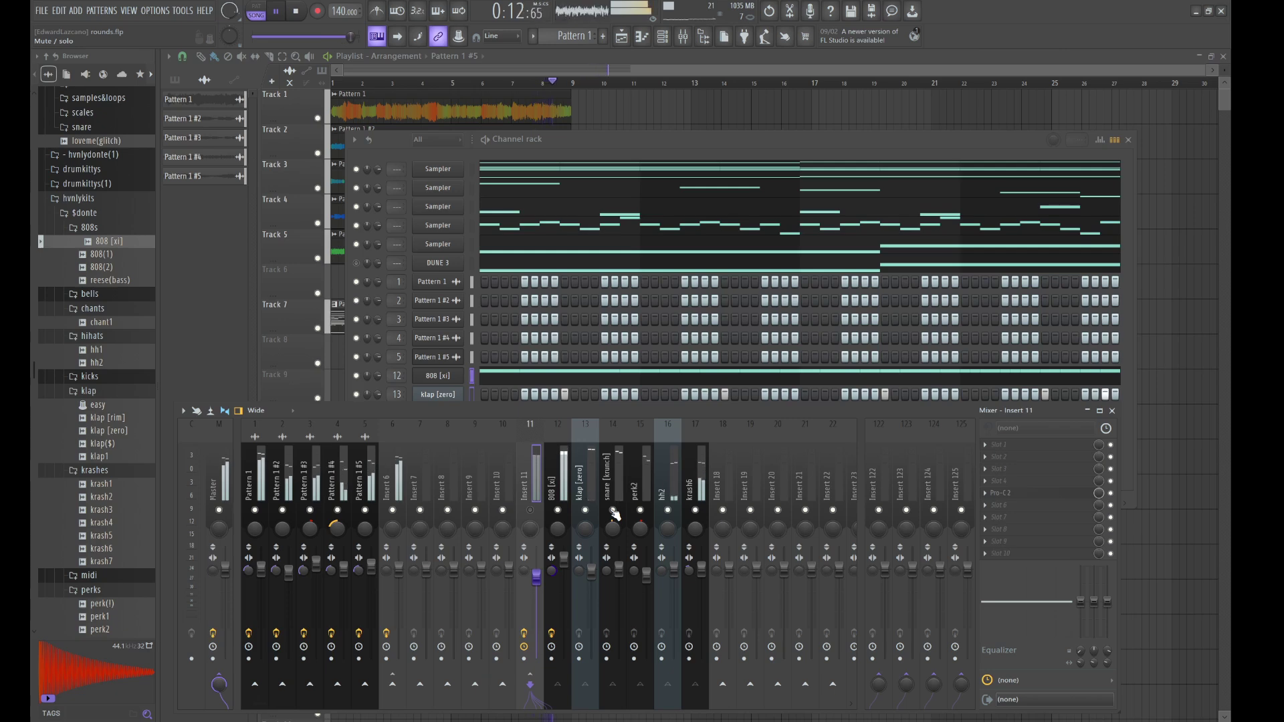
pyautogui.press('space')
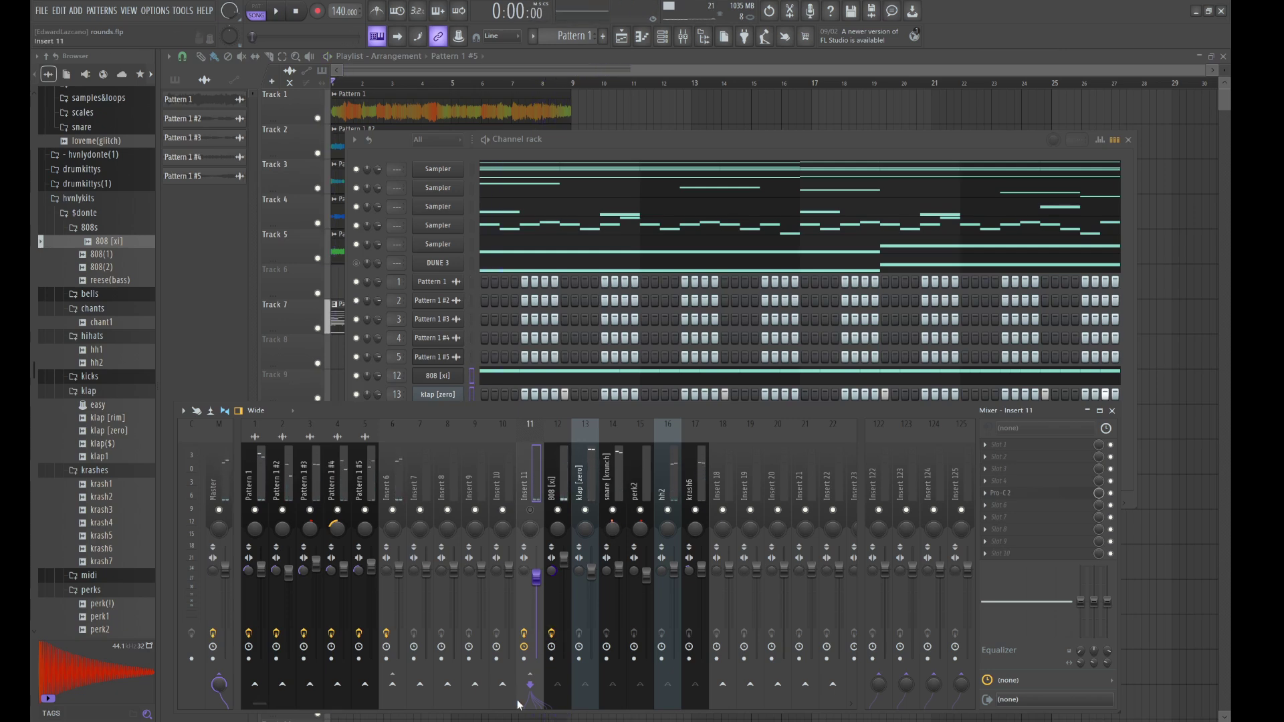